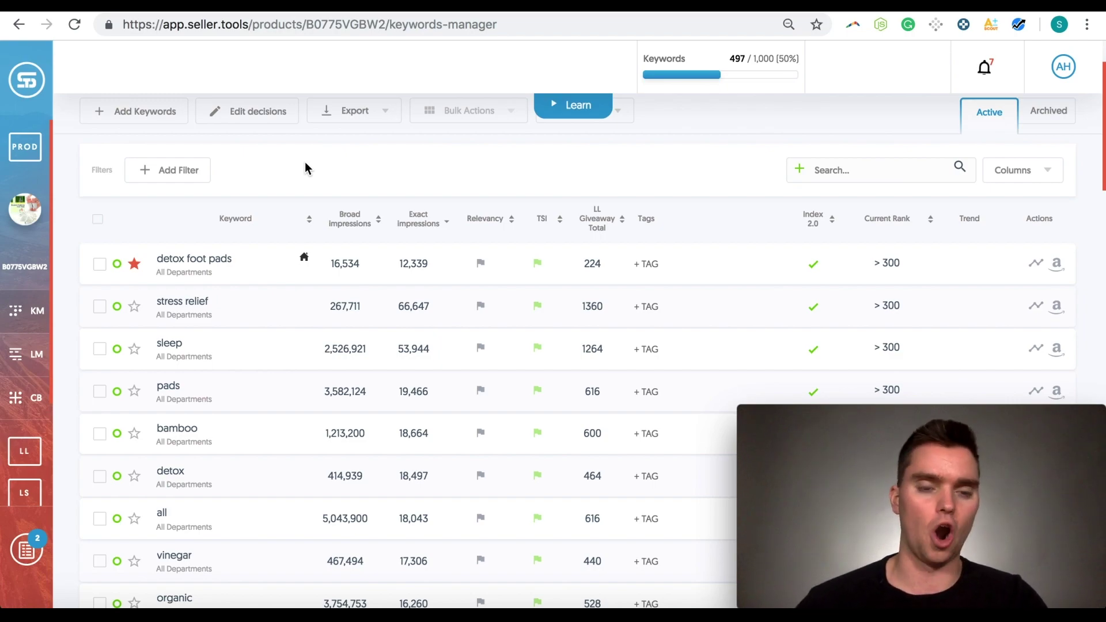
# Step: Examine the product's leading keywords, from detox foot pads through bamboo, for their relevance to the product
pyautogui.scroll(-1, 305, 163)
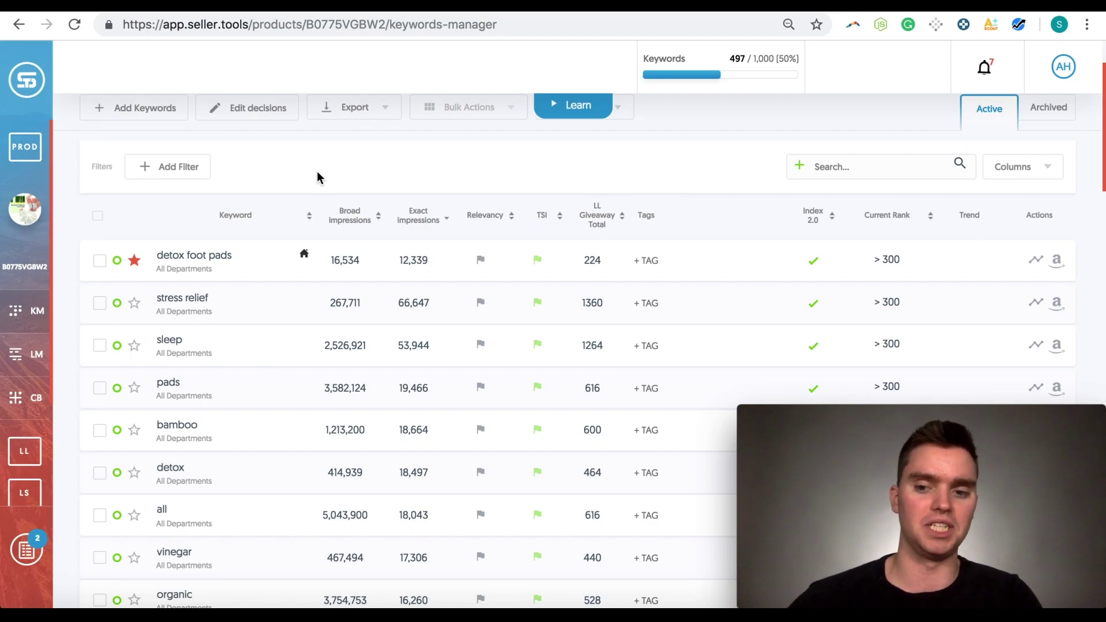
pyautogui.scroll(-1, 227, 190)
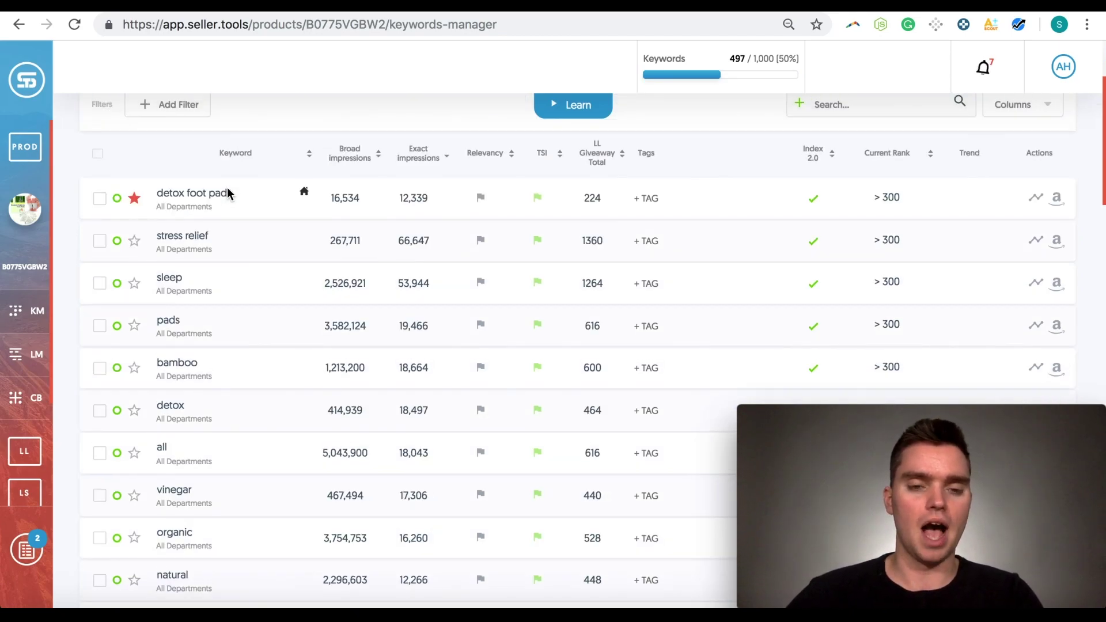
pyautogui.scroll(1, 227, 188)
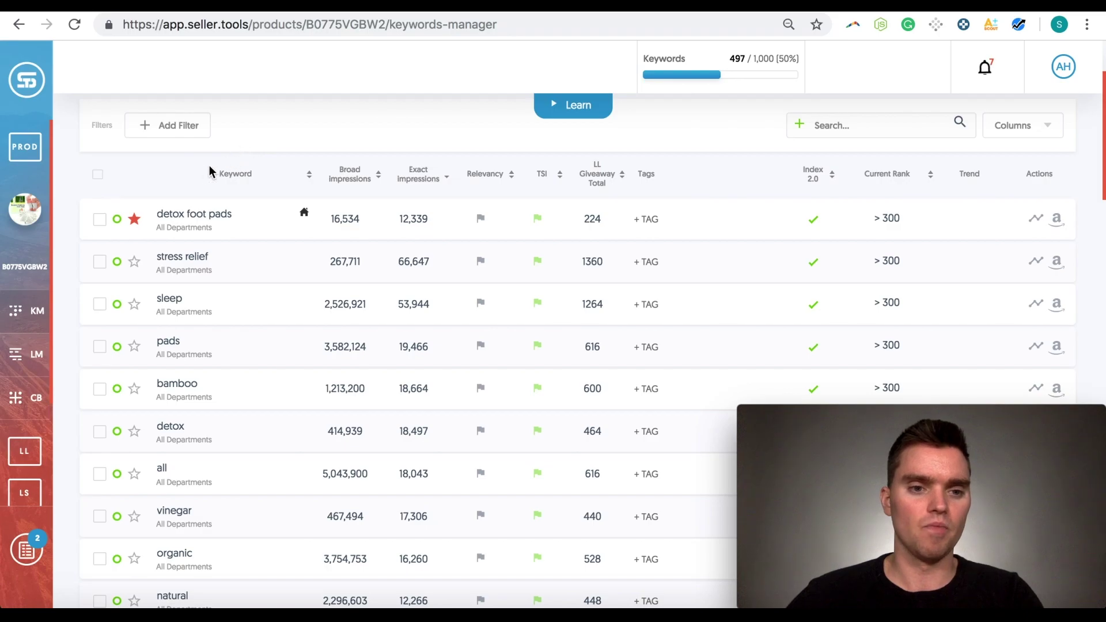
pyautogui.scroll(-1, 190, 181)
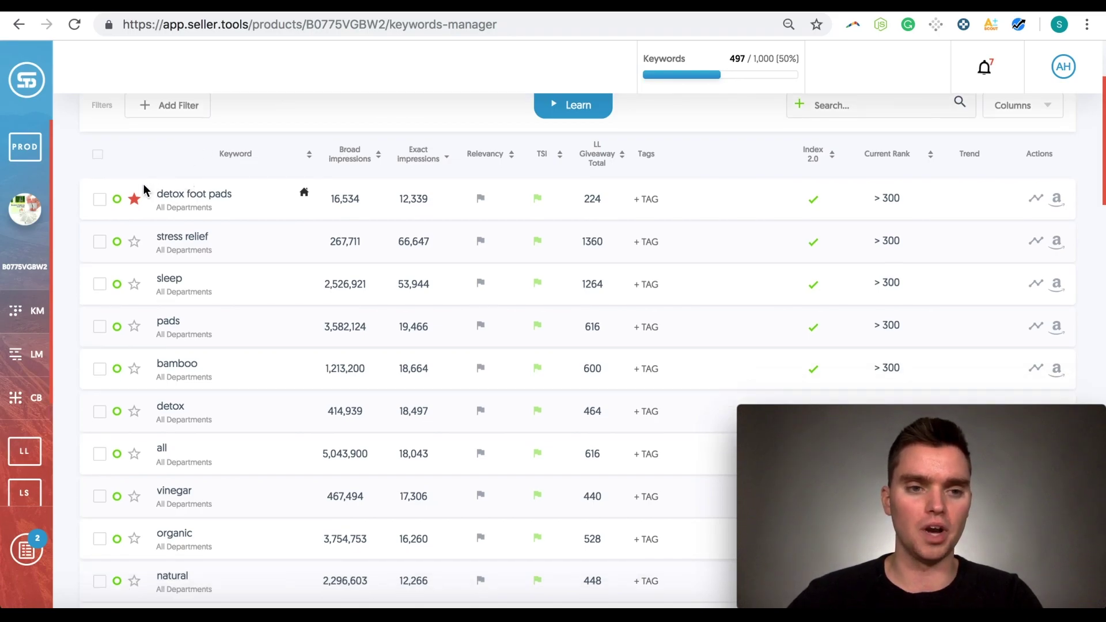
pyautogui.scroll(-1, 144, 188)
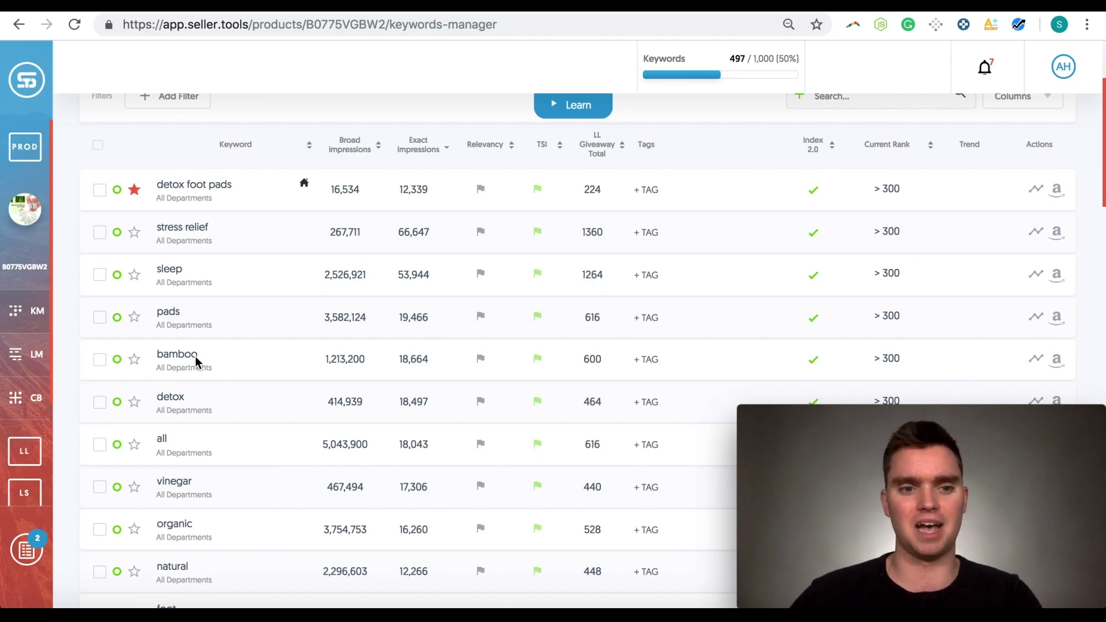
pyautogui.scroll(-1, 164, 354)
pyautogui.scroll(2, 163, 358)
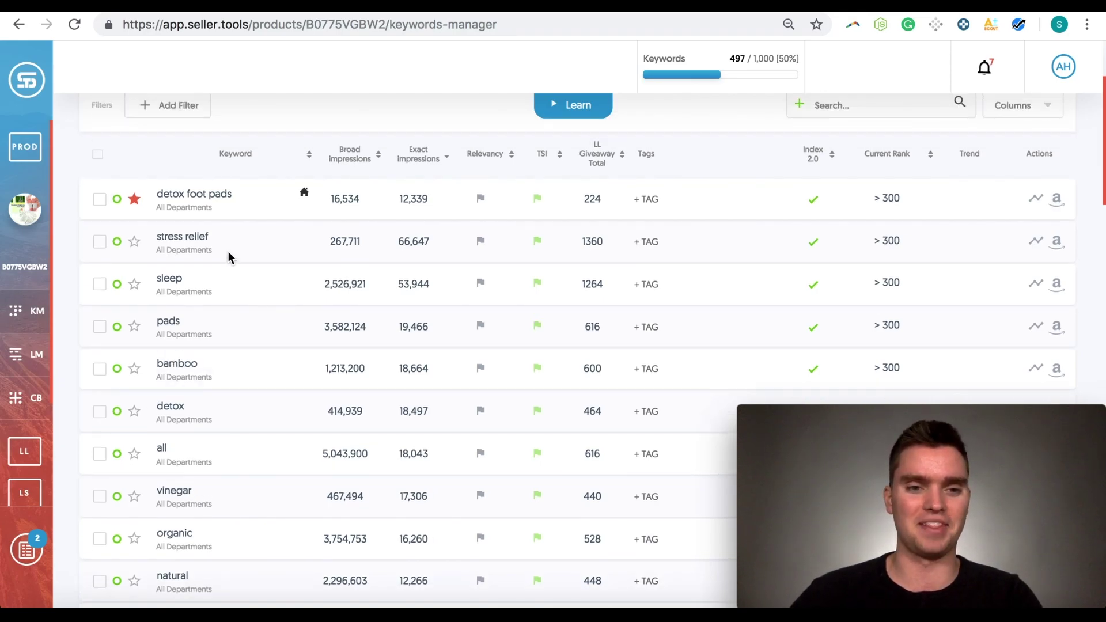
pyautogui.scroll(2, 222, 259)
pyautogui.scroll(1, 212, 266)
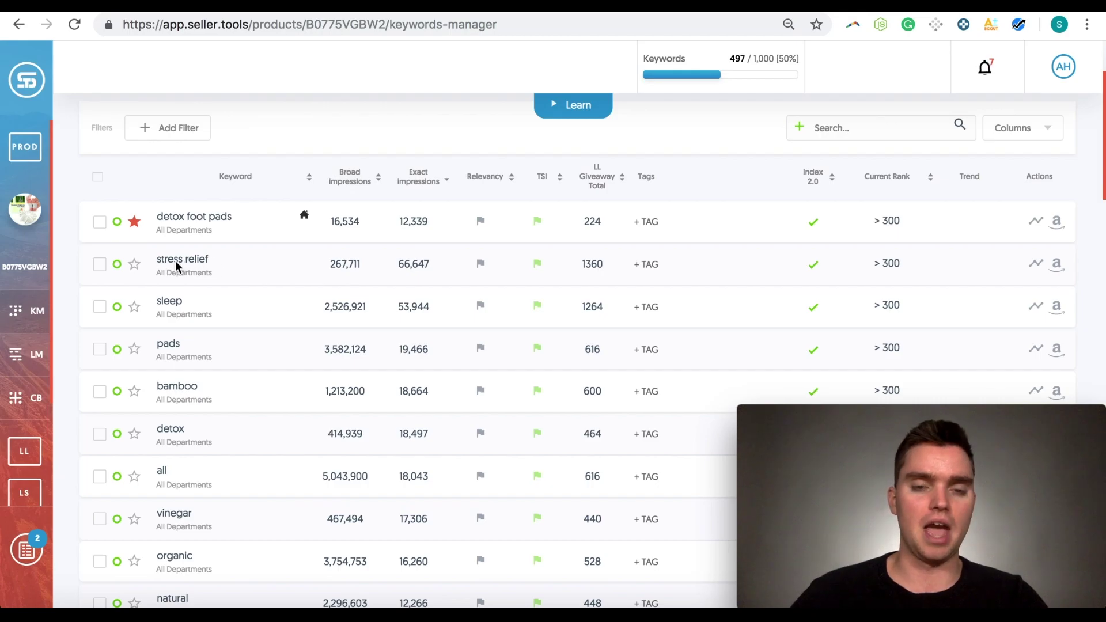
# Step: Switch to Amazon and search all departments for "stress relief"
pyautogui.click(368, 18)
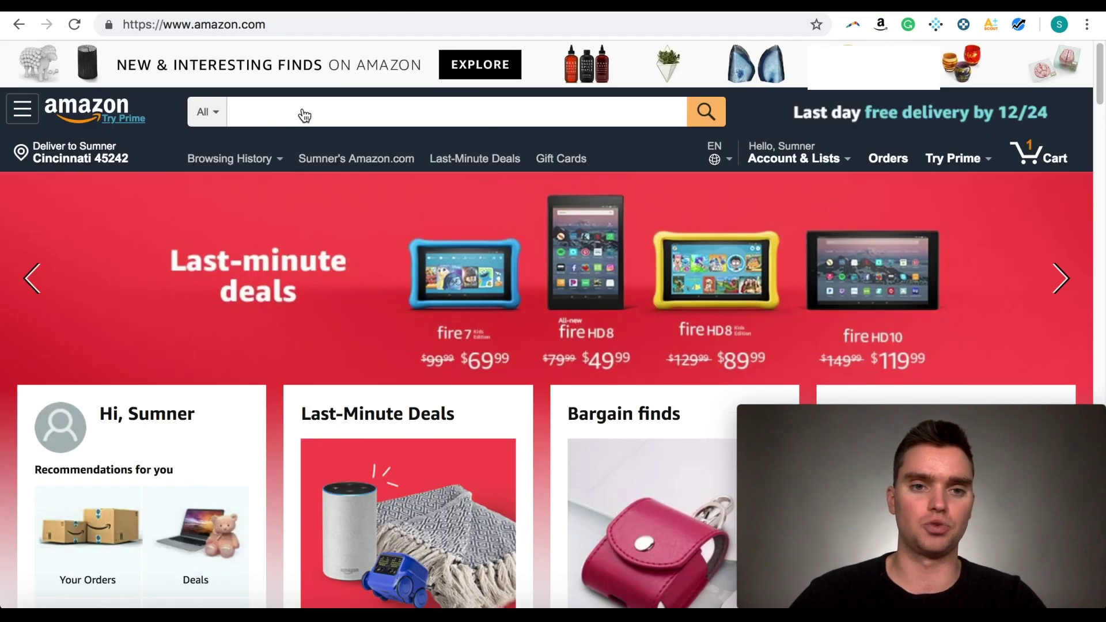
pyautogui.click(297, 118)
pyautogui.write('stre')
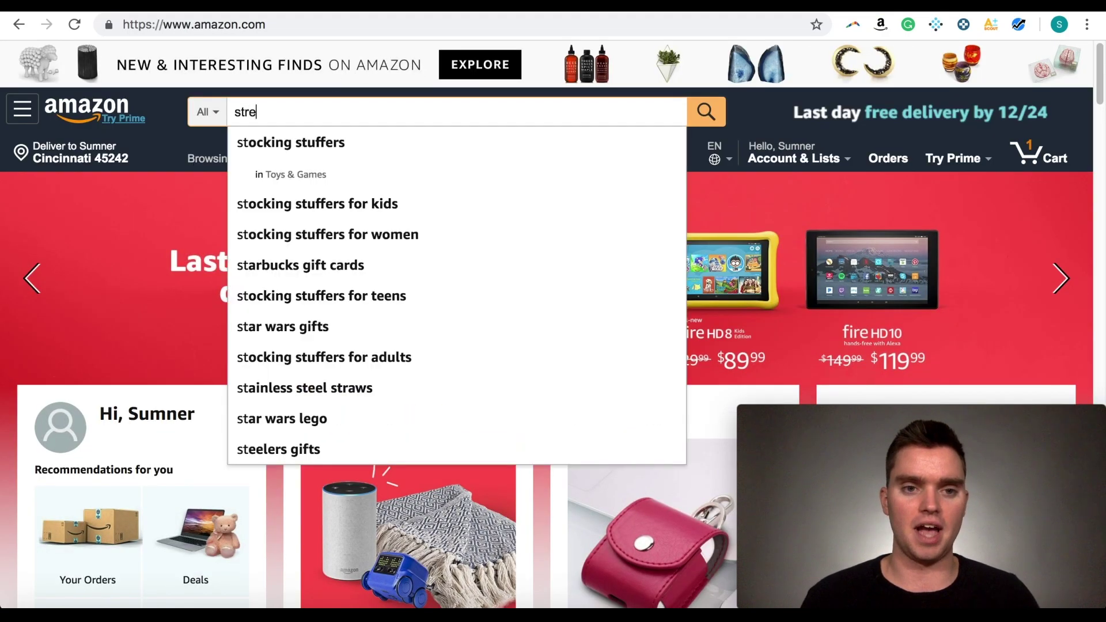
pyautogui.write('ss relief')
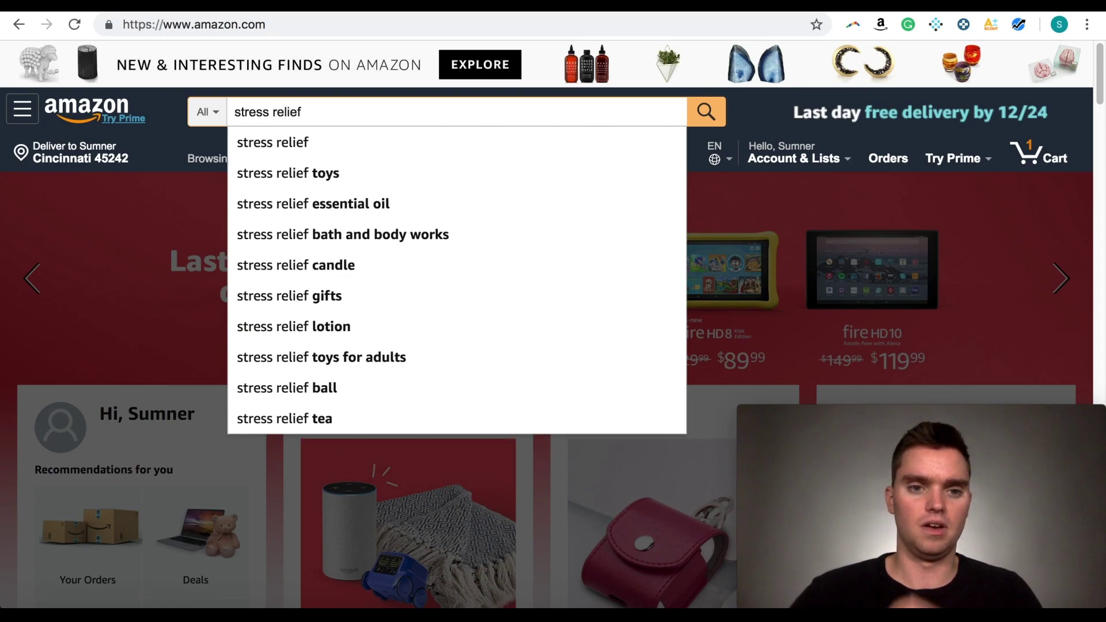
pyautogui.click(315, 143)
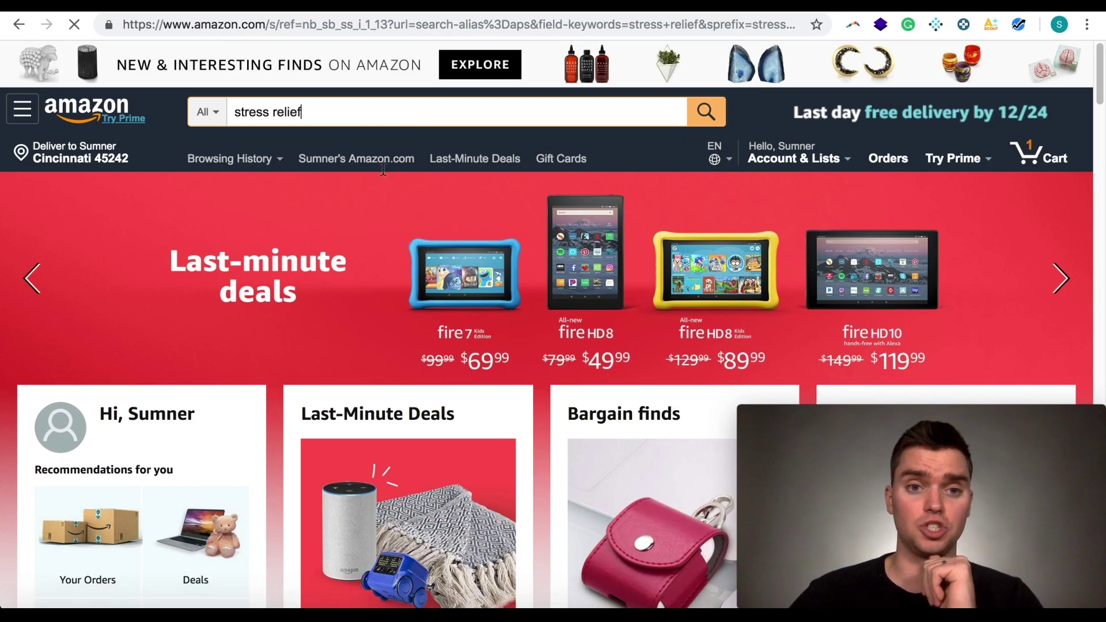
# Step: Examine the stress relief search results to judge whether the listed products match detox foot pads
pyautogui.scroll(-15, 420, 243)
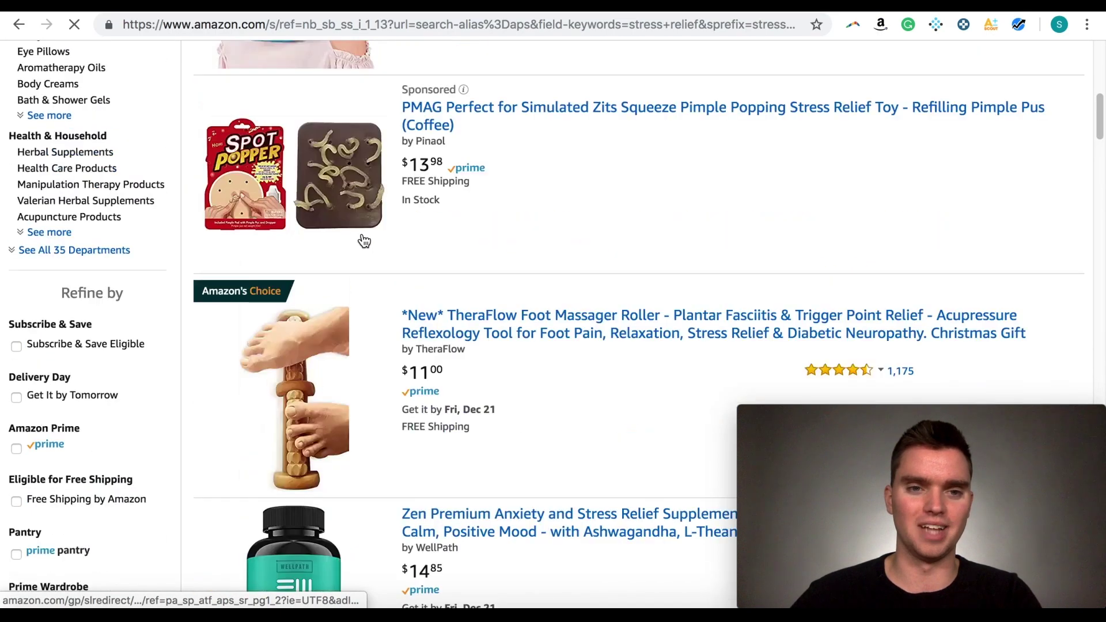
pyautogui.scroll(-5, 346, 214)
pyautogui.scroll(-5, 346, 213)
pyautogui.scroll(8, 358, 225)
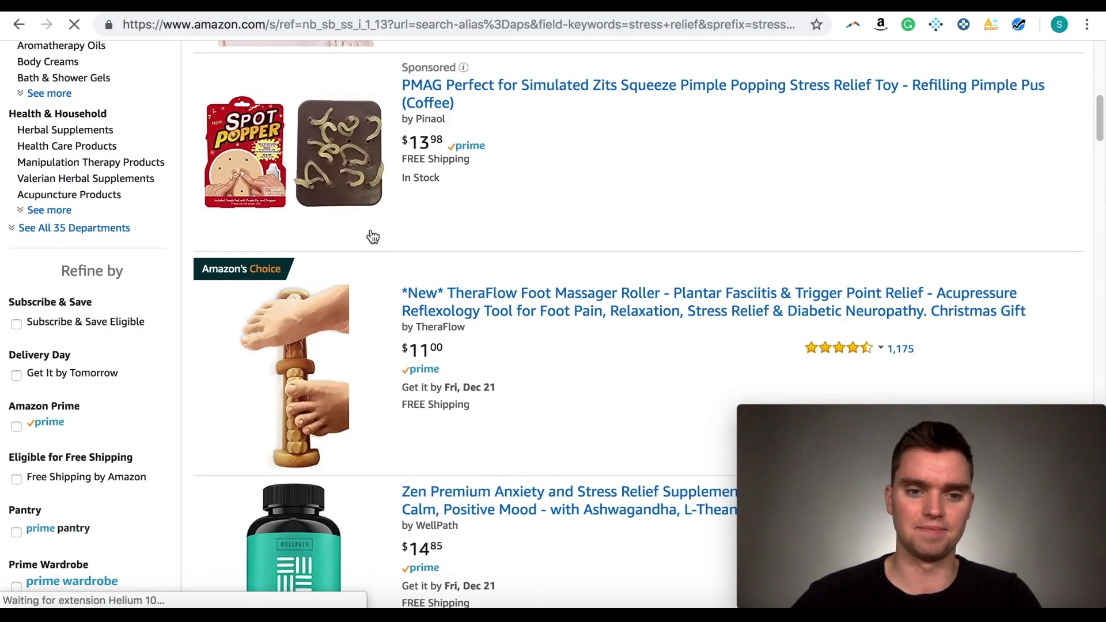
pyautogui.scroll(-10, 372, 235)
pyautogui.scroll(-15, 371, 228)
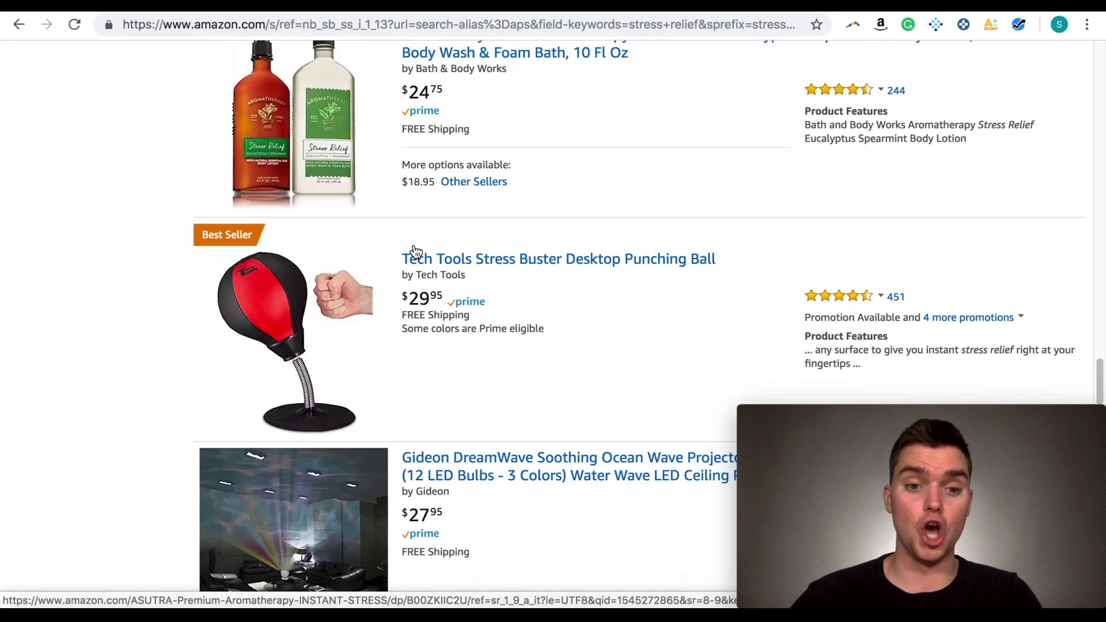
pyautogui.scroll(-12, 415, 251)
pyautogui.scroll(4, 415, 248)
pyautogui.scroll(20, 416, 249)
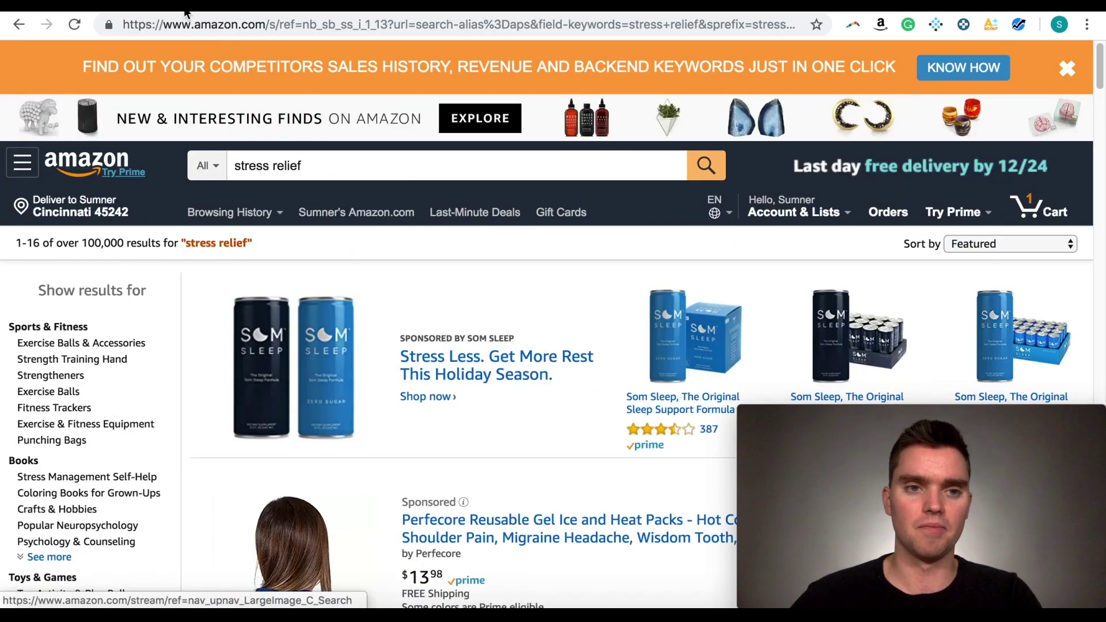
# Step: Return to the Seller.tools keyword list and review the keywords from stress relief down past foot pads for relevance
pyautogui.hotkey('ctrl', 'Tab')
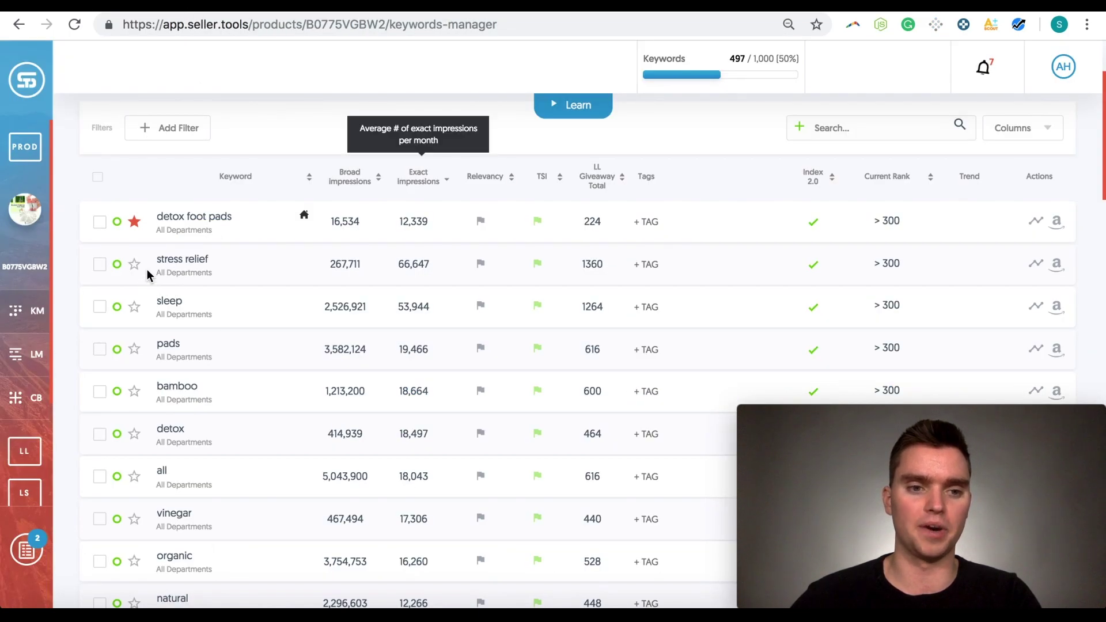
pyautogui.scroll(-1, 201, 291)
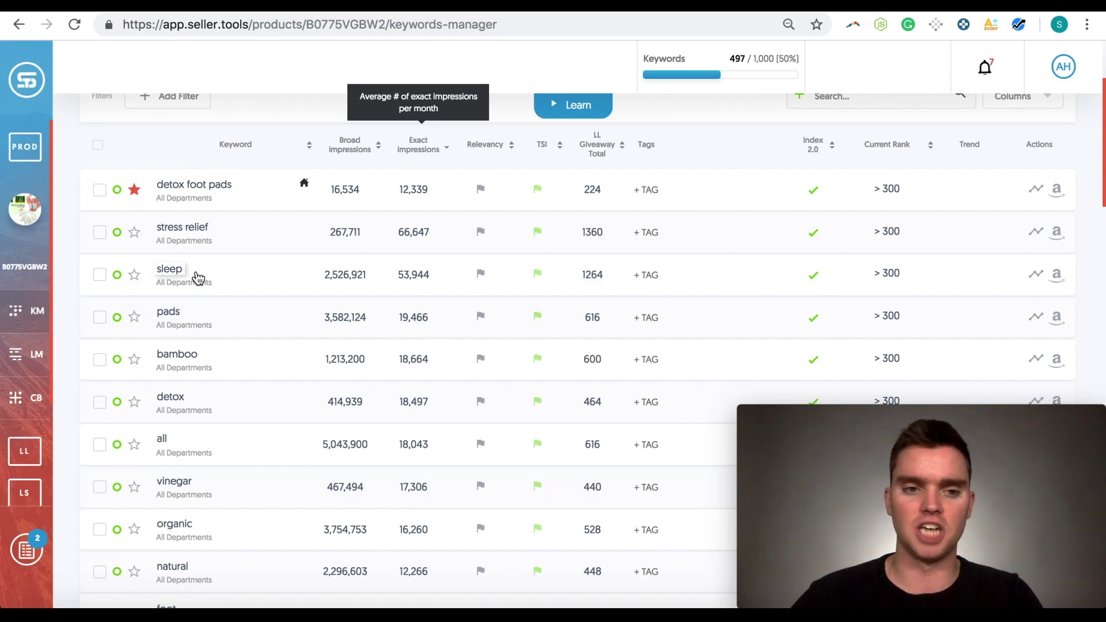
pyautogui.scroll(-1, 198, 288)
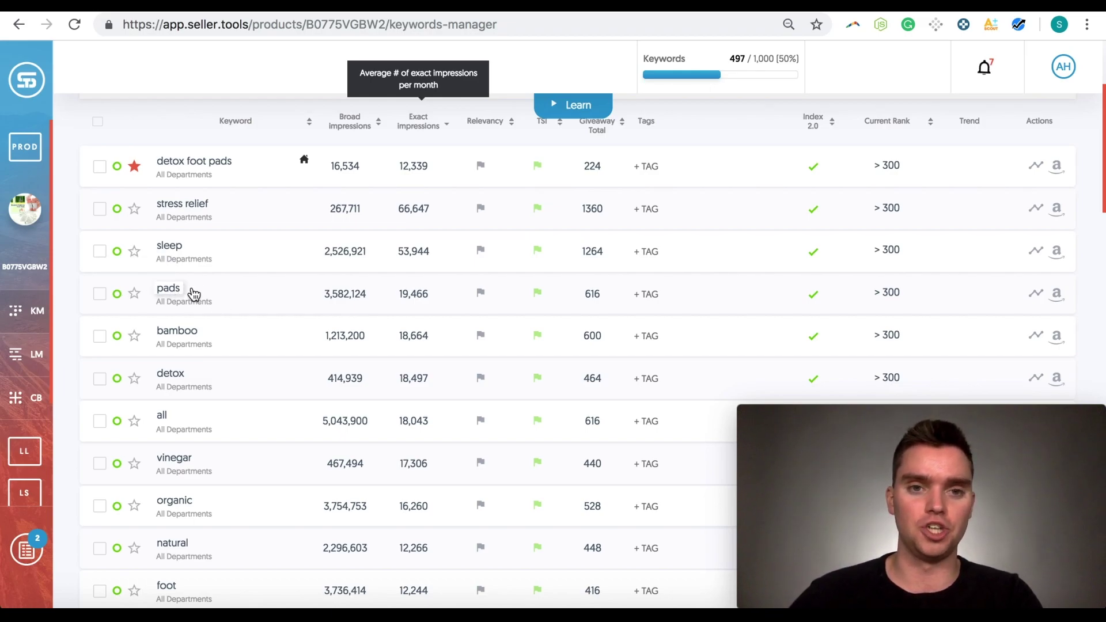
pyautogui.scroll(-2, 191, 295)
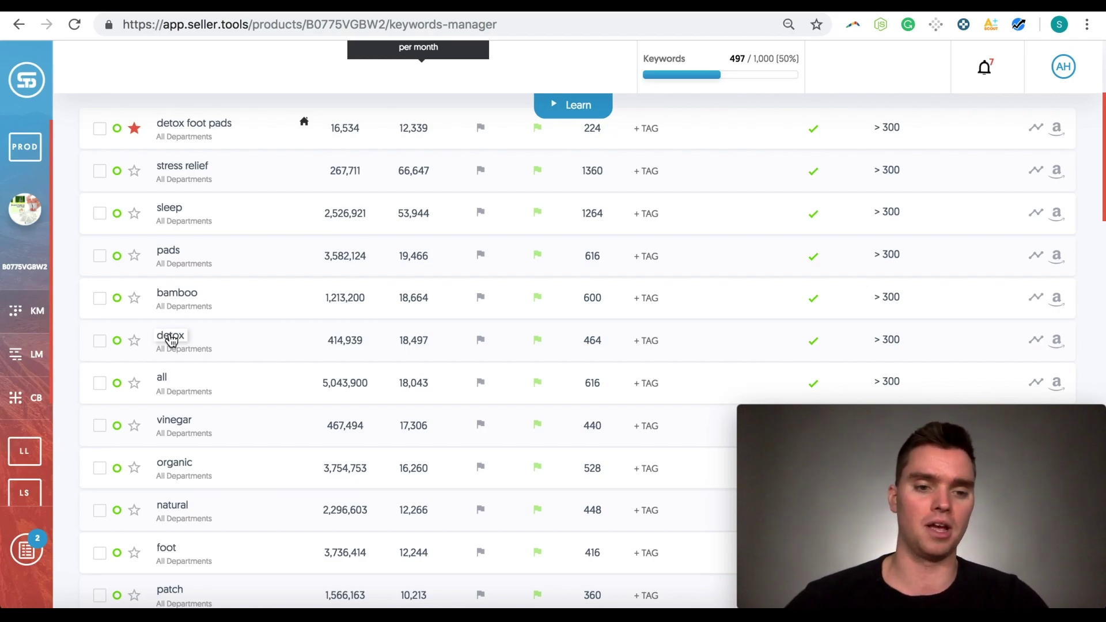
pyautogui.scroll(-2, 139, 311)
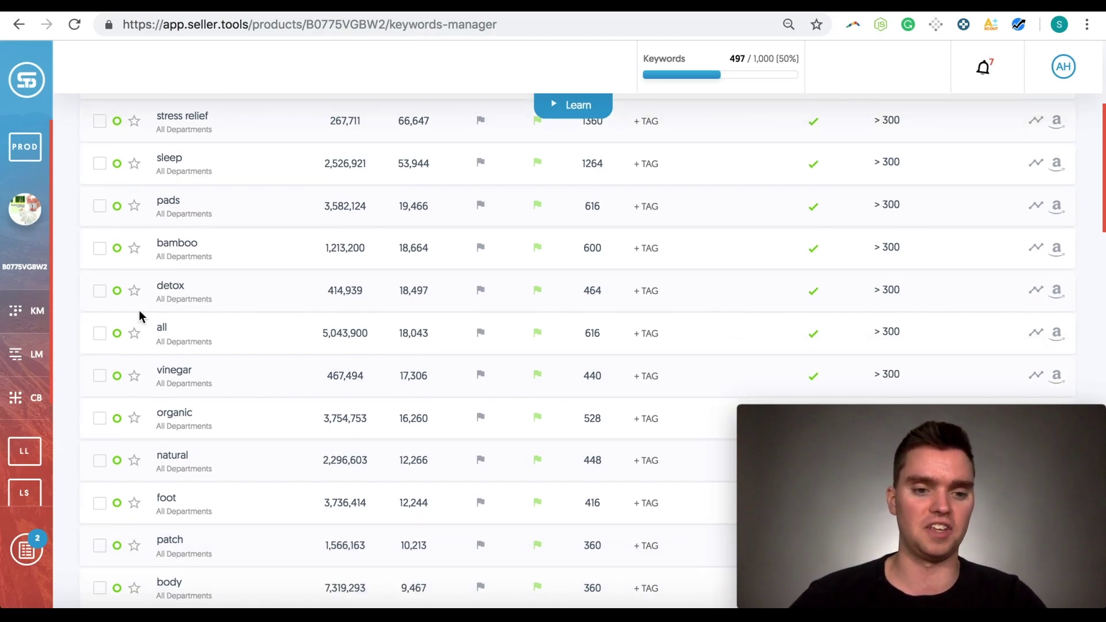
pyautogui.scroll(-3, 140, 314)
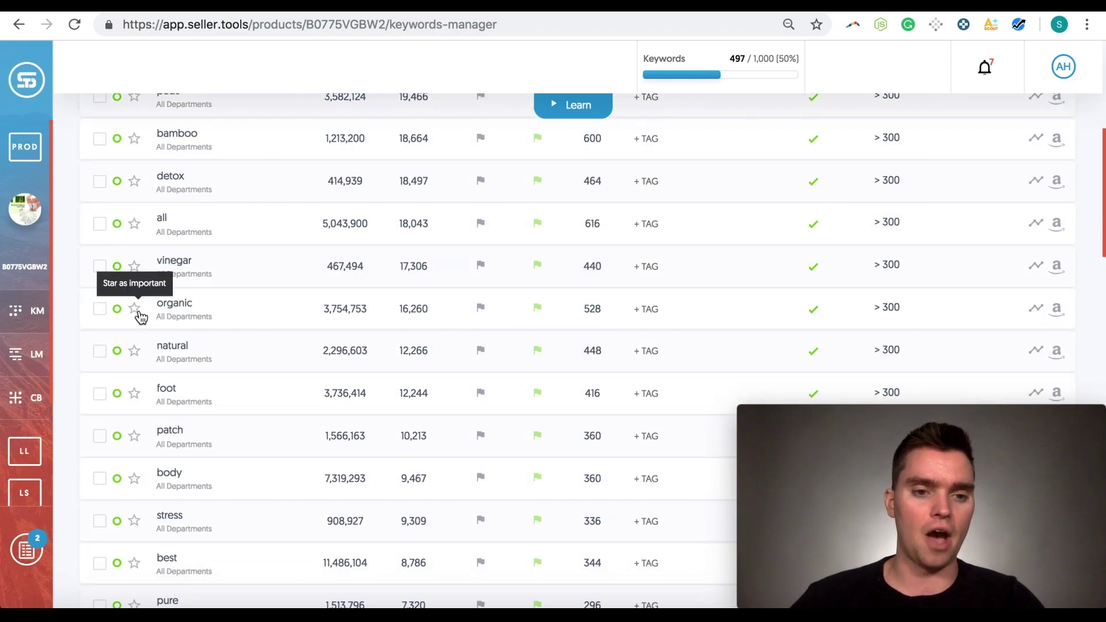
pyautogui.scroll(-2, 166, 287)
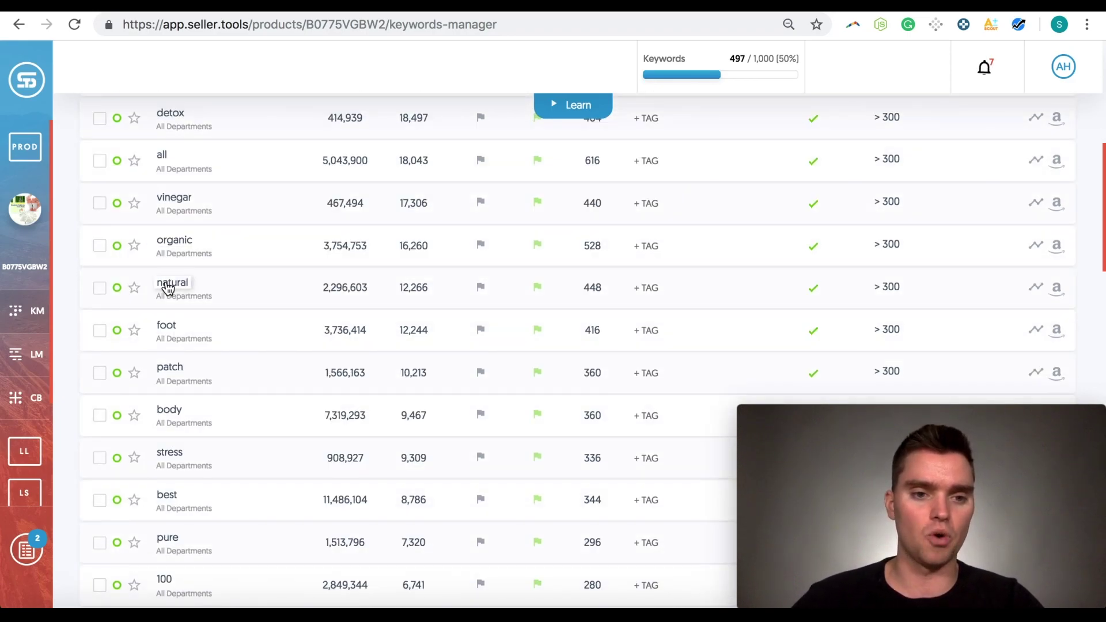
pyautogui.scroll(-1, 165, 286)
pyautogui.scroll(-1, 169, 256)
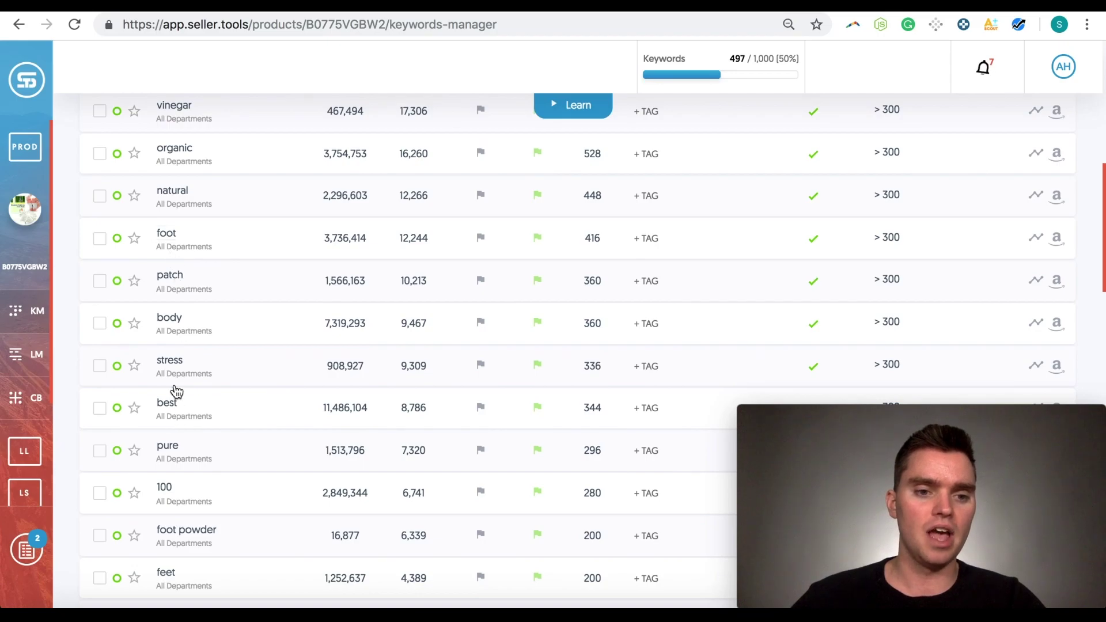
pyautogui.scroll(-3, 177, 391)
pyautogui.scroll(-1, 176, 385)
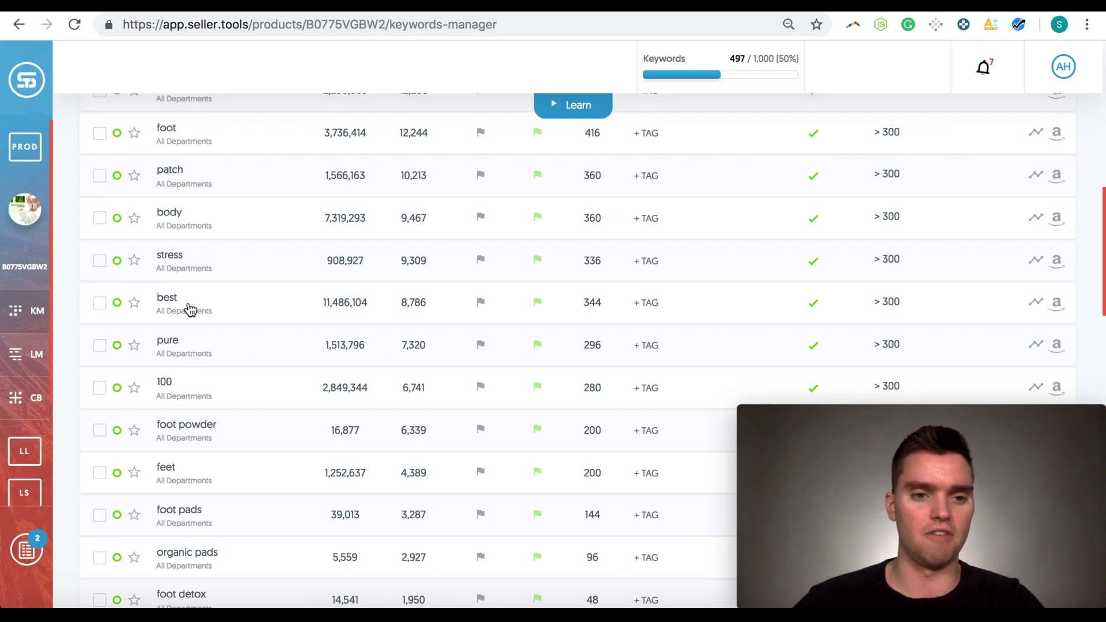
pyautogui.scroll(-1, 180, 311)
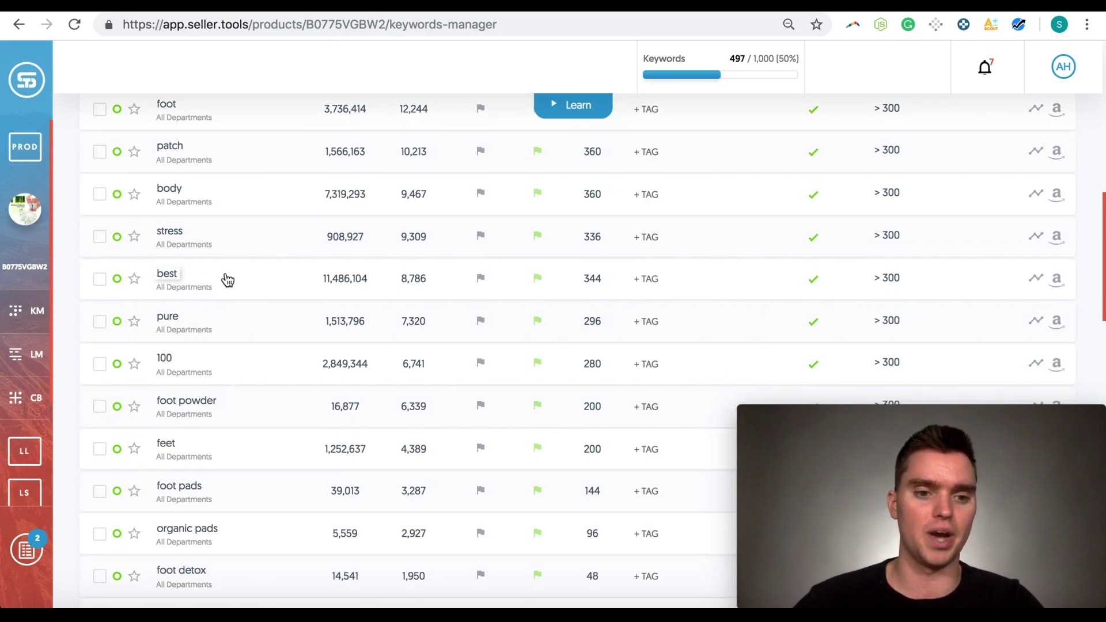
pyautogui.scroll(-2, 196, 284)
pyautogui.scroll(-1, 196, 284)
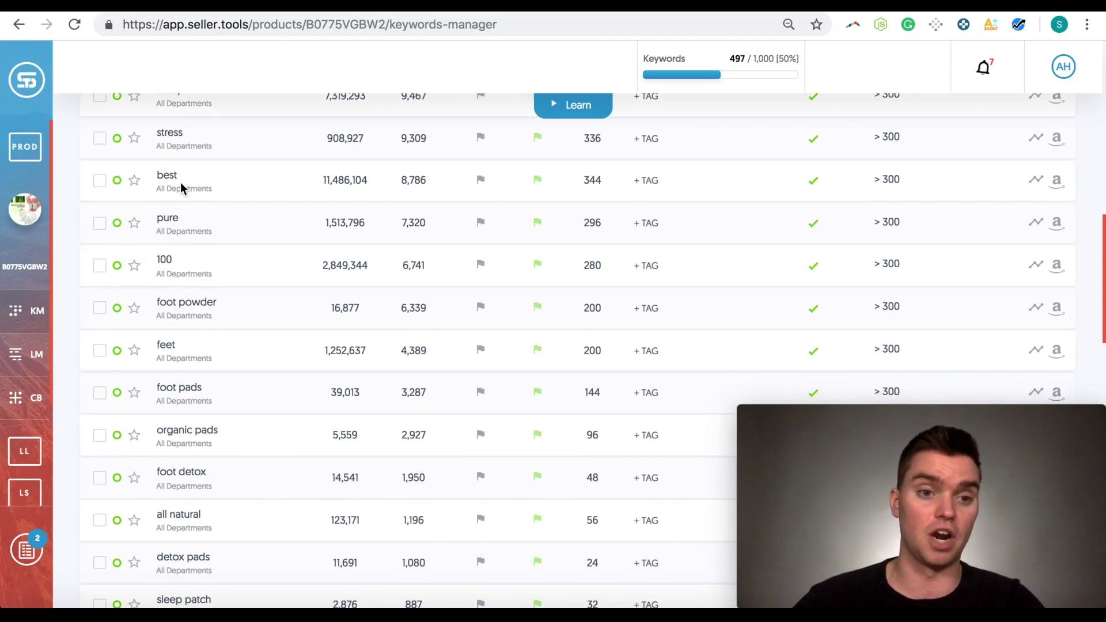
pyautogui.scroll(-3, 153, 227)
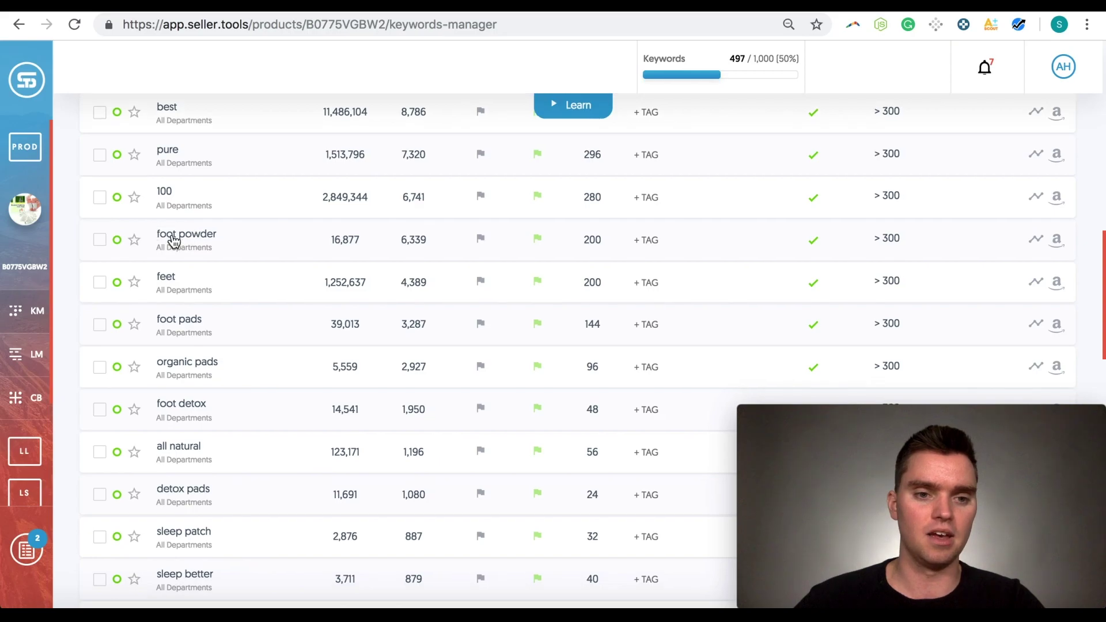
pyautogui.scroll(-3, 173, 236)
pyautogui.scroll(-1, 179, 239)
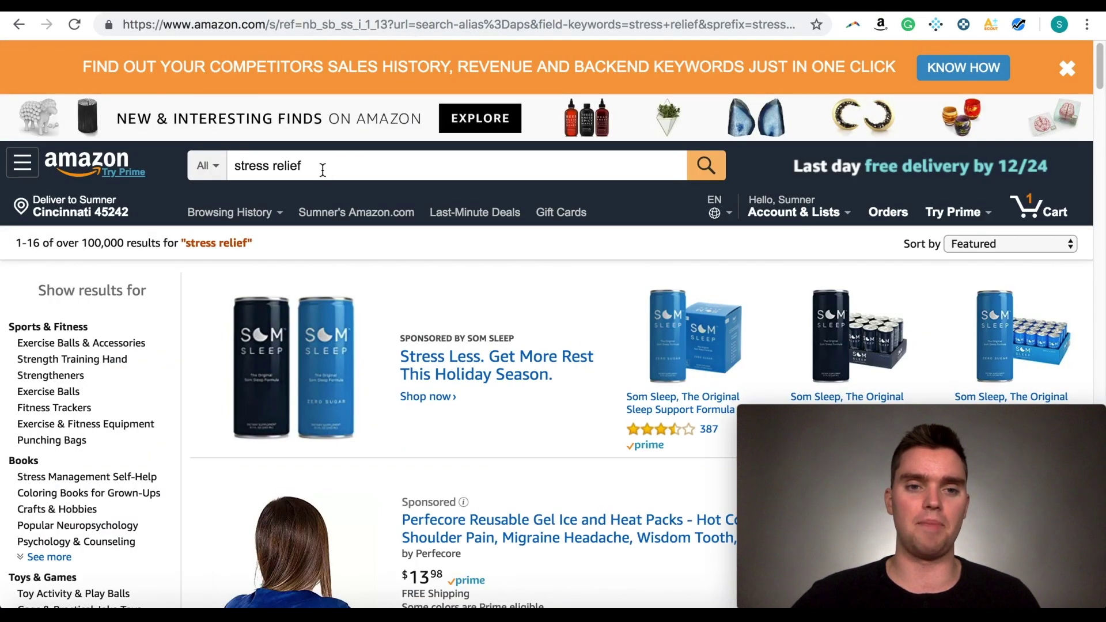
# Step: Switch to Amazon and replace the stress relief search with a search for "foot pads"
pyautogui.moveTo(321, 167); pyautogui.dragTo(175, 172)
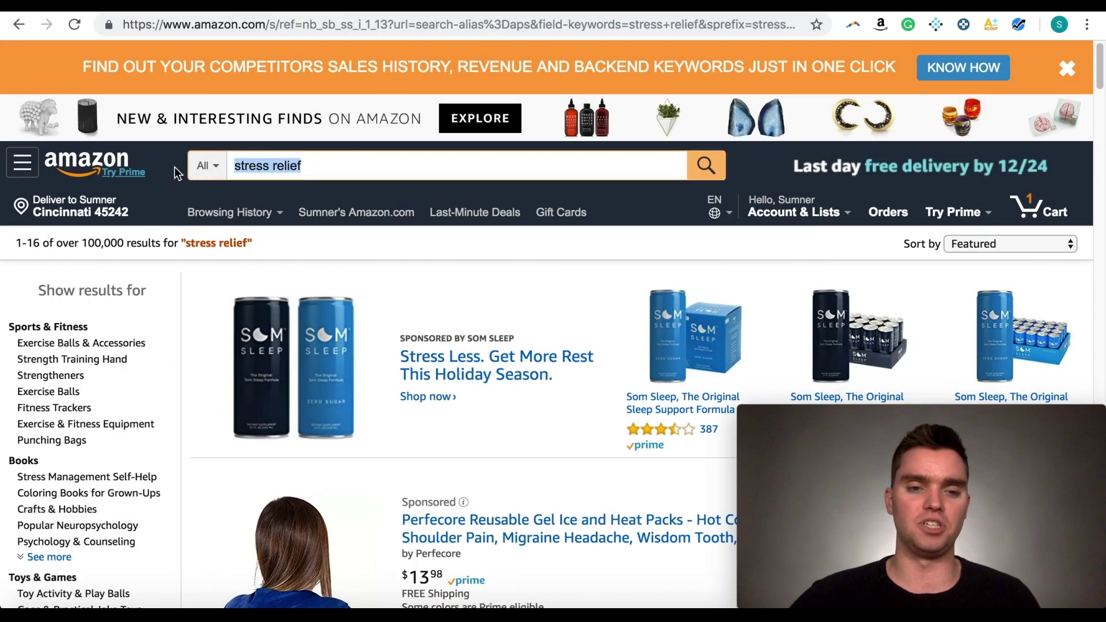
pyautogui.write('foot')
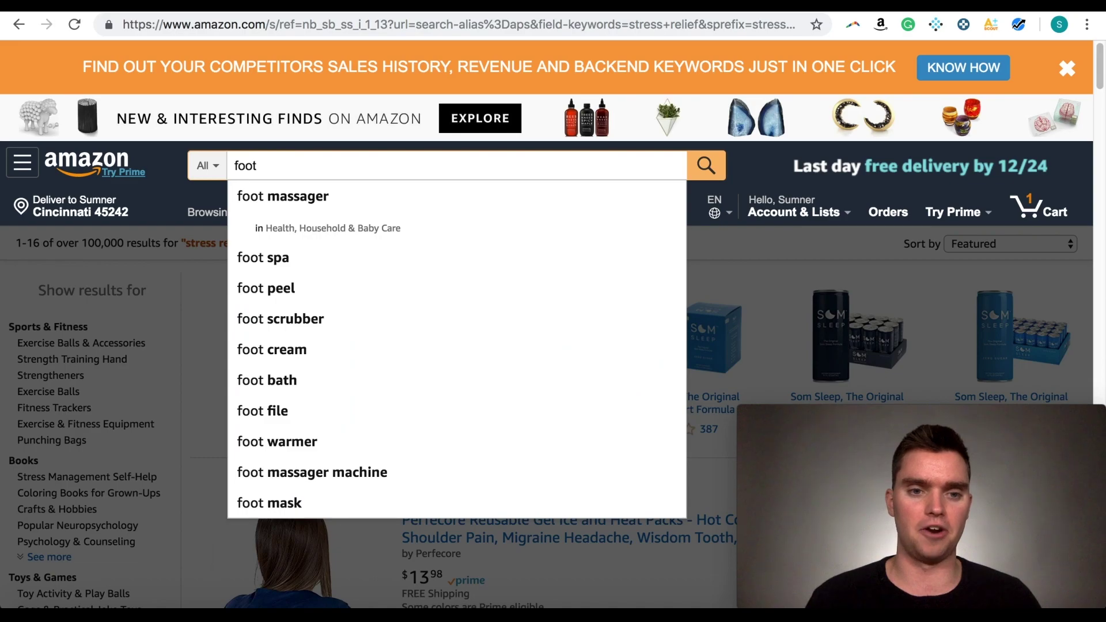
pyautogui.write(' pads')
pyautogui.press('Return')
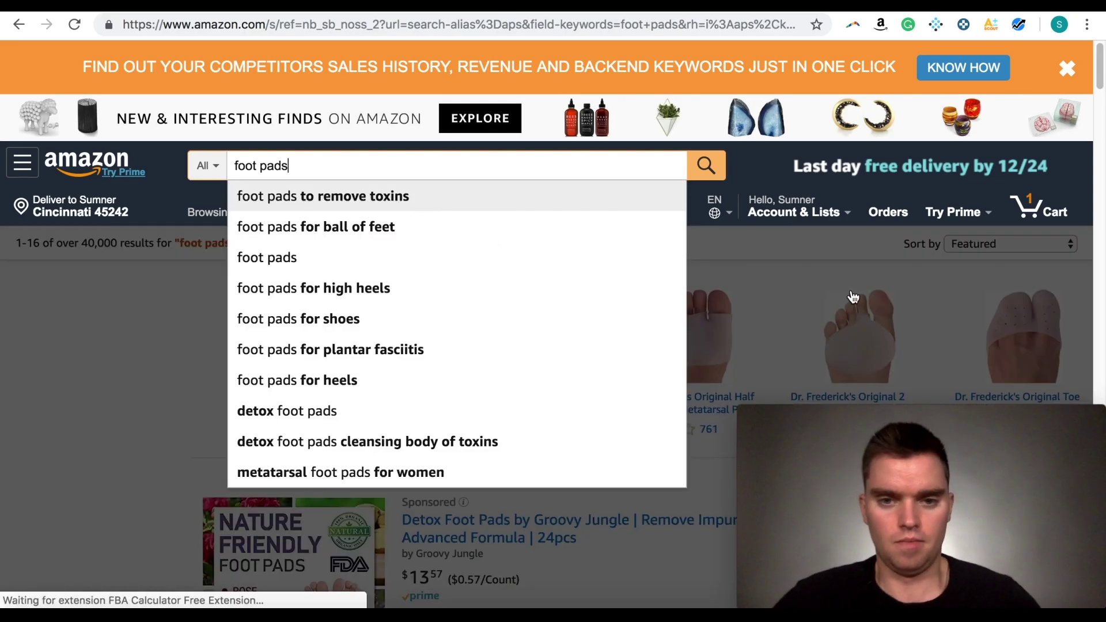
pyautogui.click(576, 246)
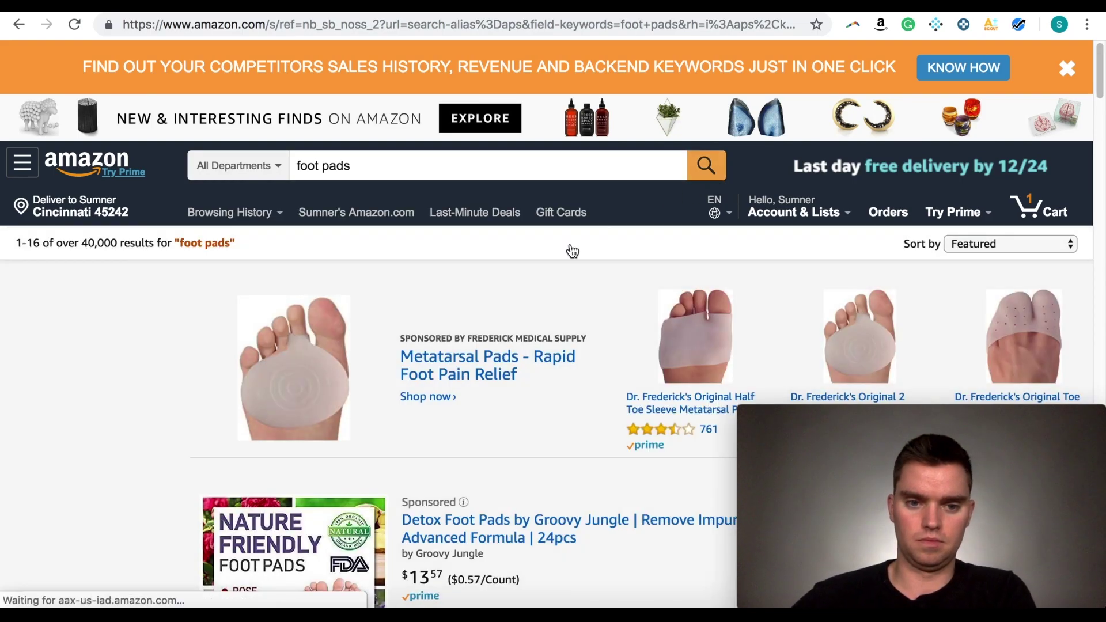
# Step: Examine the foot pads search results to judge how many listed products match detox foot pads
pyautogui.scroll(-6, 570, 311)
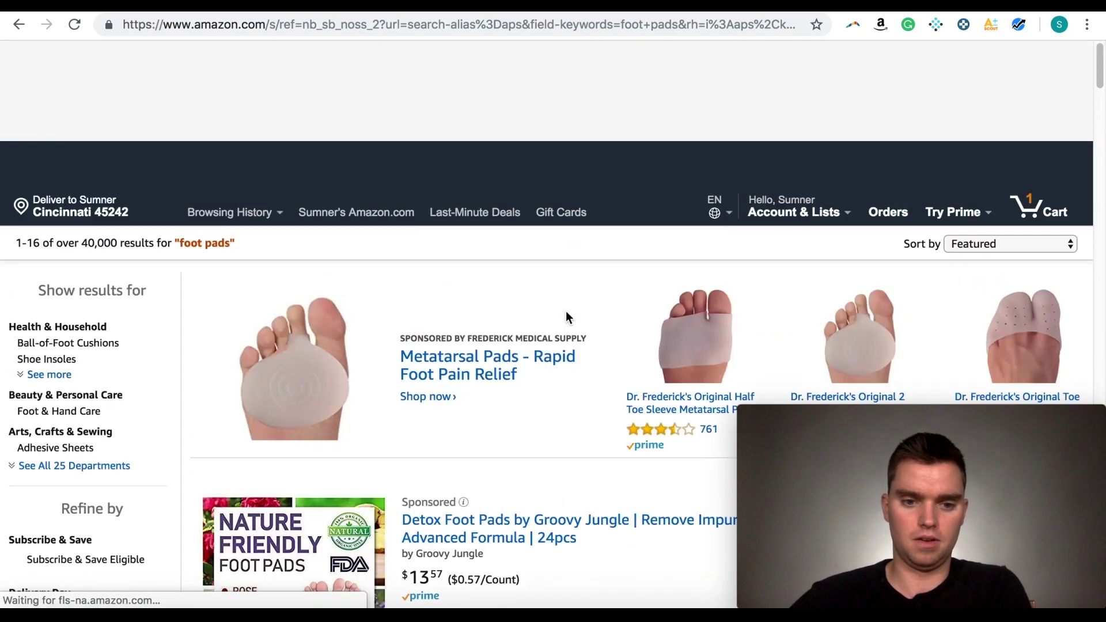
pyautogui.scroll(-10, 508, 329)
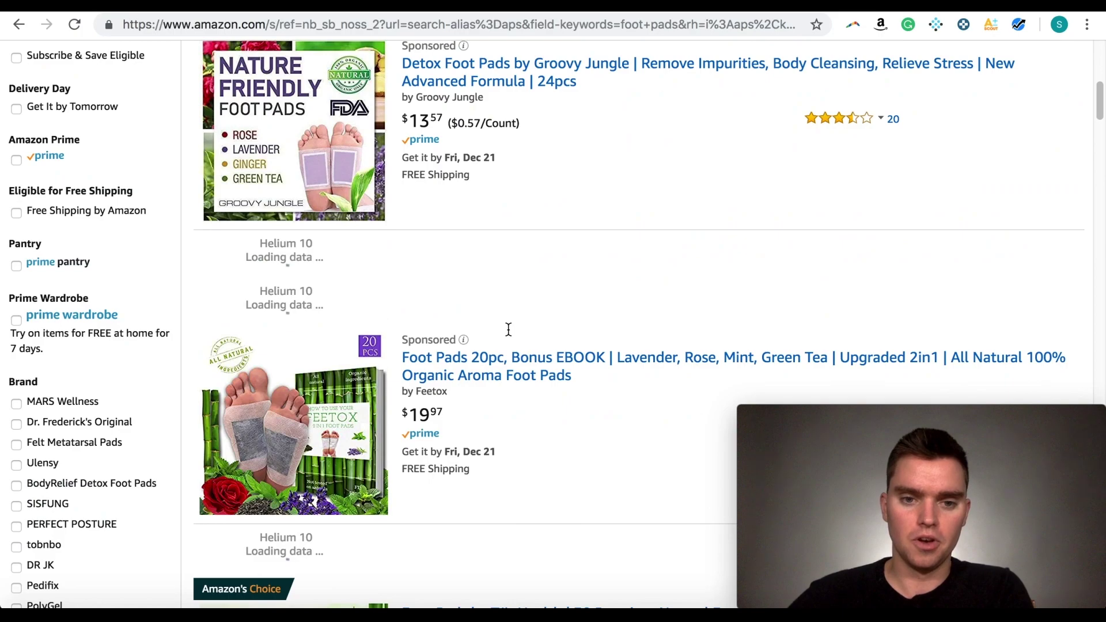
pyautogui.scroll(-2, 499, 230)
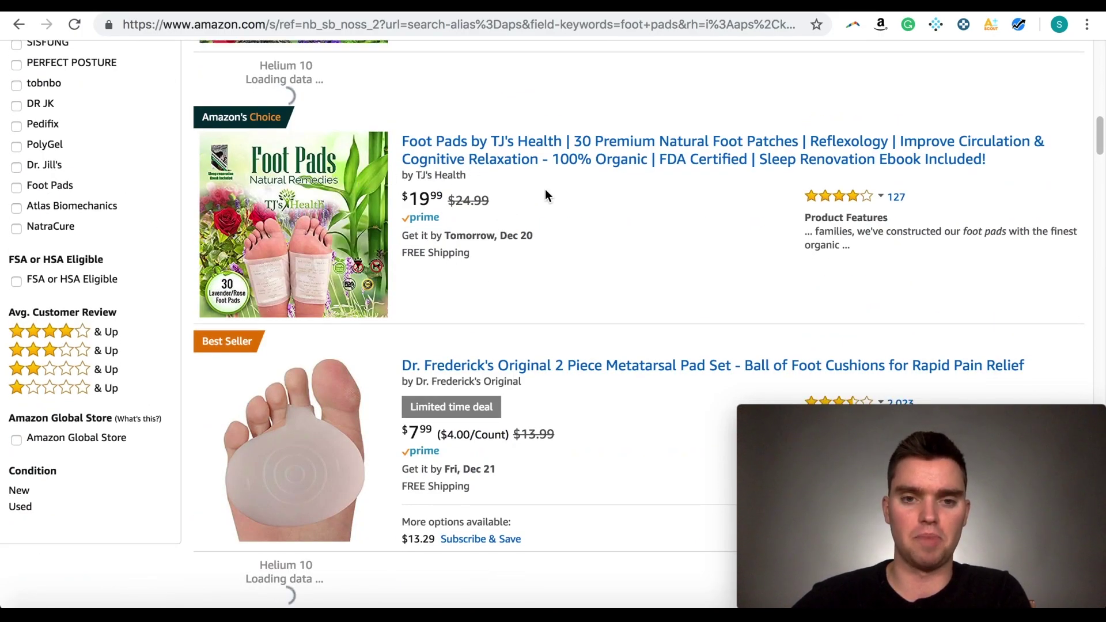
pyautogui.scroll(-4, 545, 189)
pyautogui.scroll(-2, 467, 217)
pyautogui.scroll(-15, 466, 216)
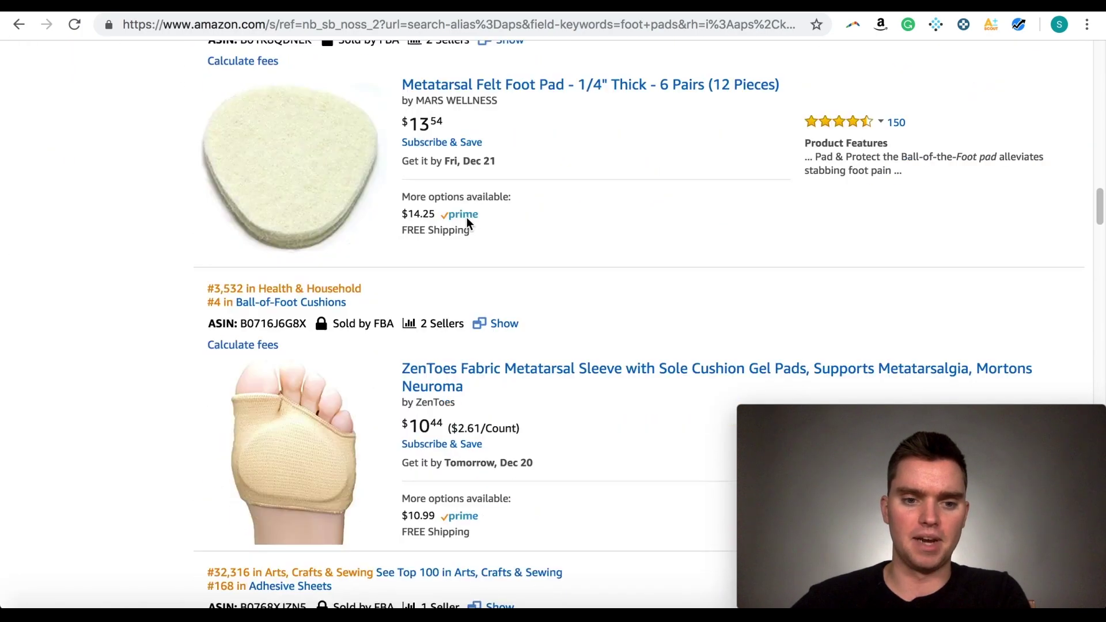
pyautogui.scroll(-10, 467, 217)
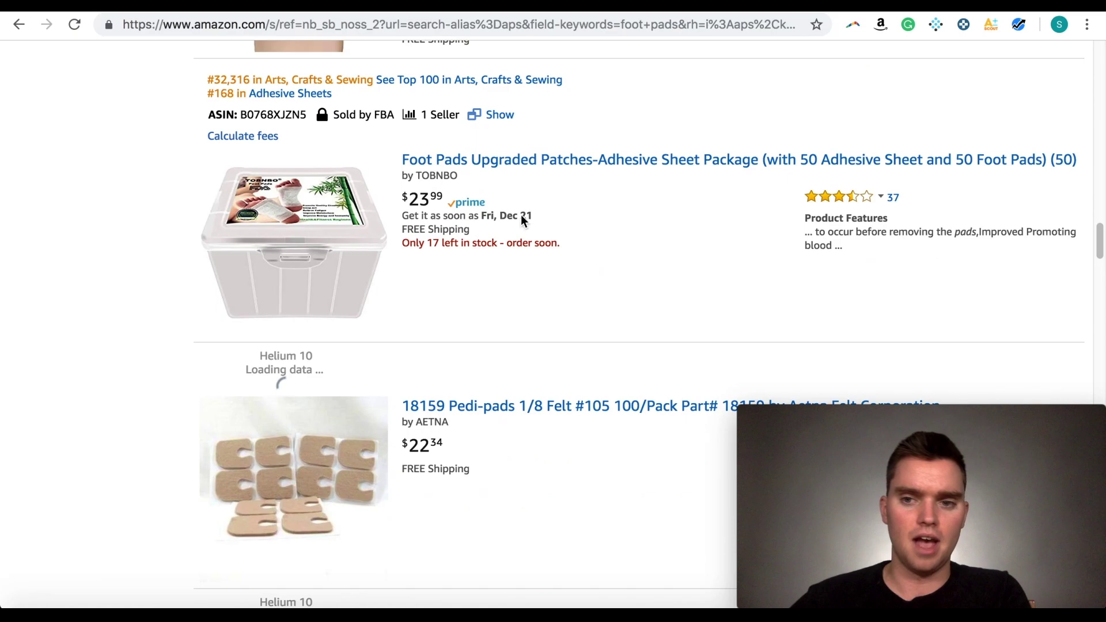
pyautogui.scroll(-3, 520, 212)
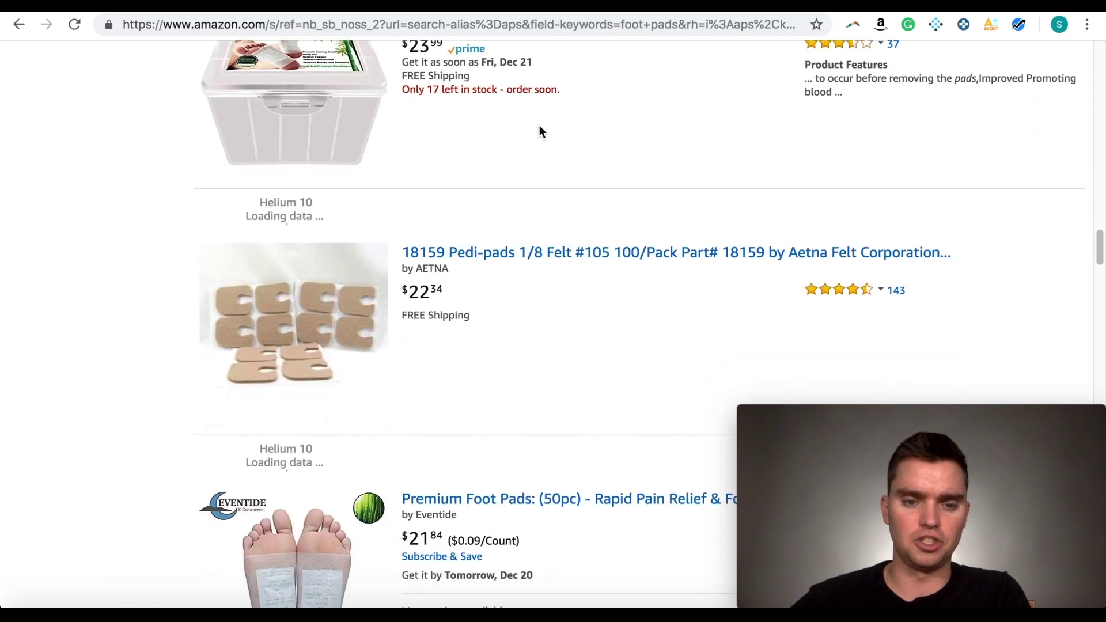
pyautogui.scroll(-18, 539, 125)
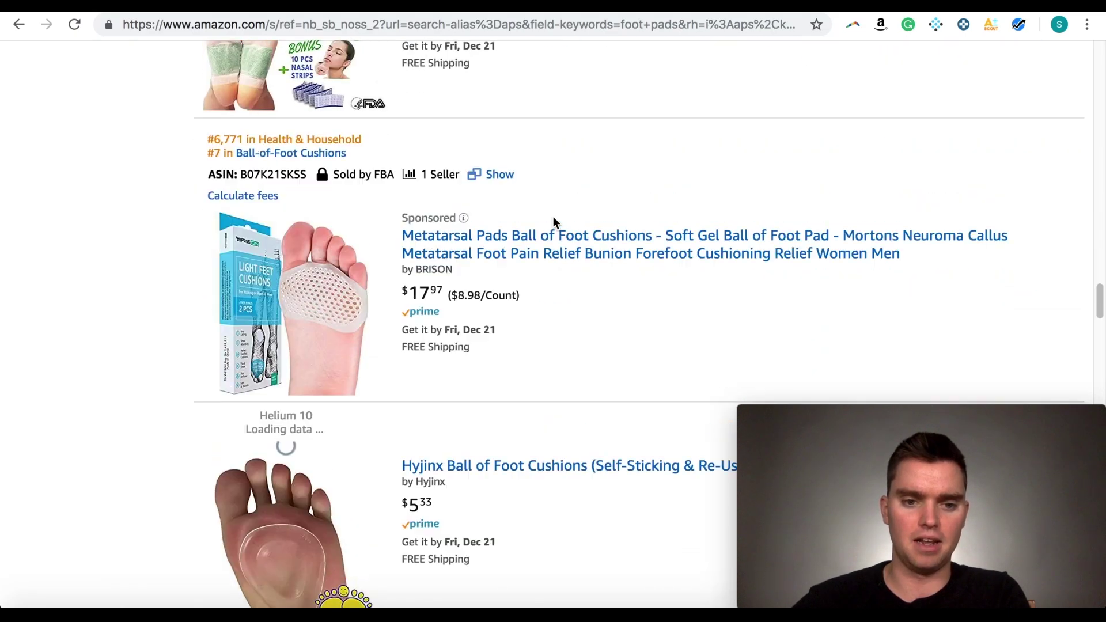
pyautogui.scroll(-11, 553, 221)
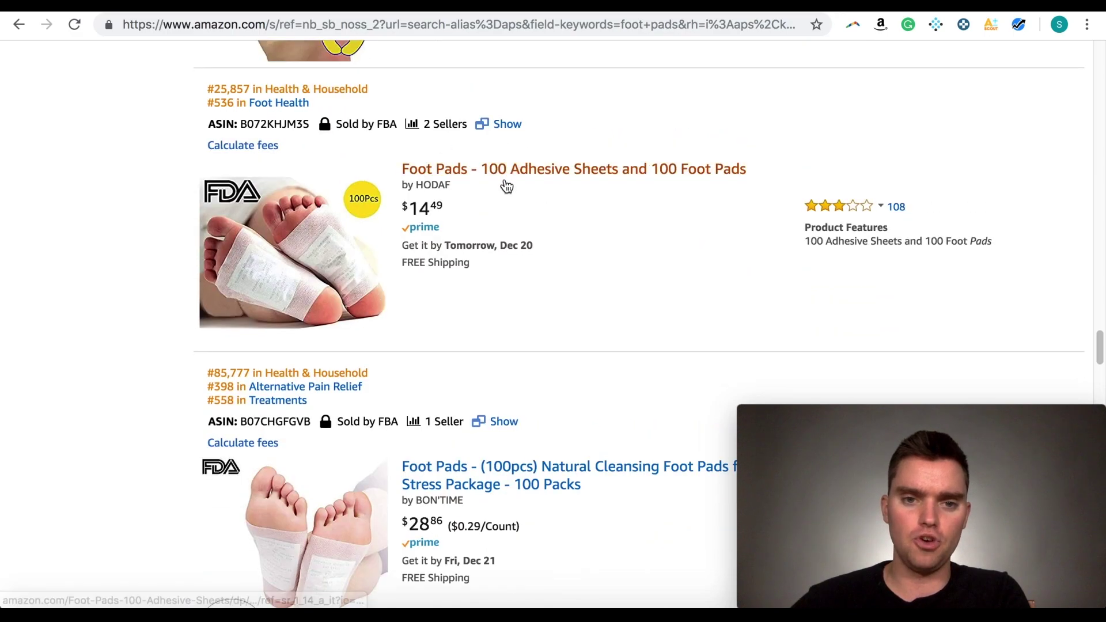
pyautogui.scroll(-20, 506, 185)
pyautogui.scroll(-16, 505, 178)
pyautogui.scroll(19, 506, 224)
pyautogui.scroll(15, 507, 227)
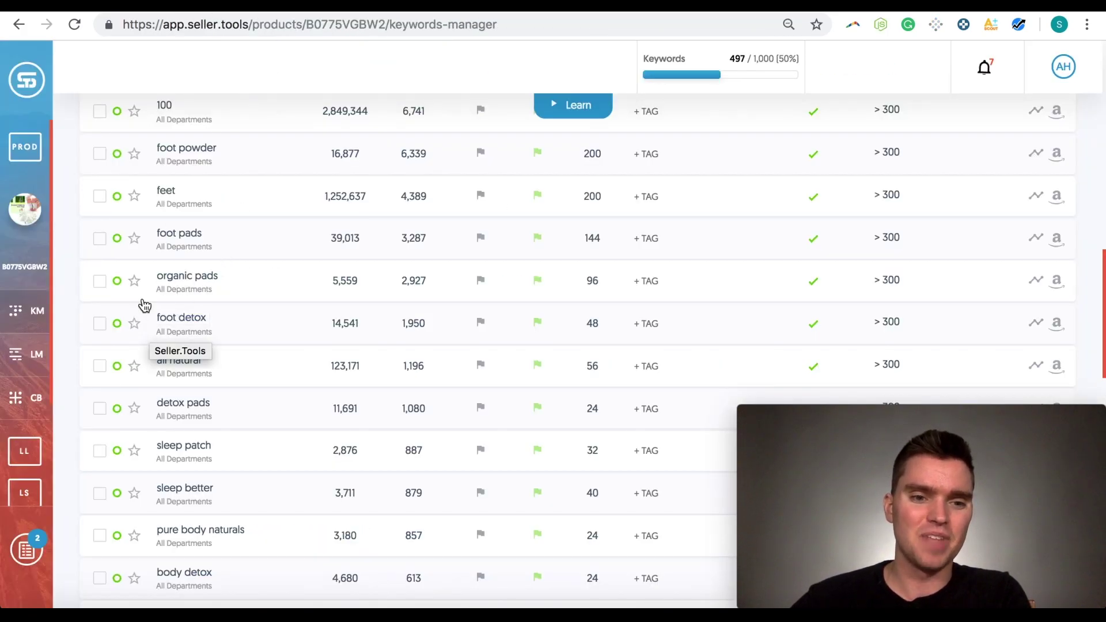
# Step: Return to the Seller.tools keyword list and star the keyword "foot pads" as important
pyautogui.click(135, 238)
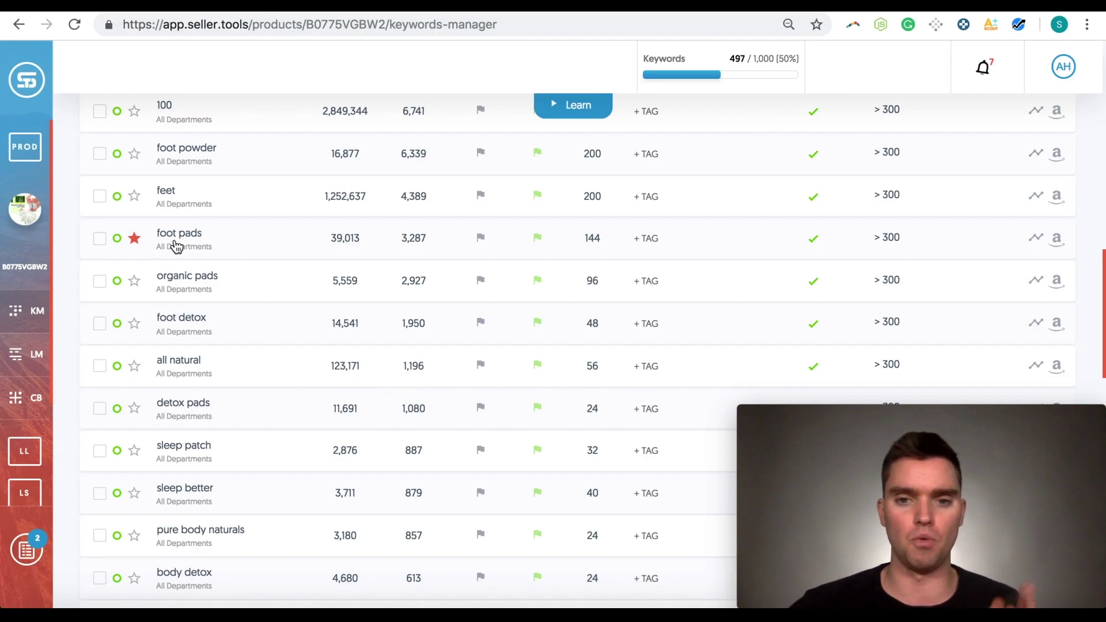
pyautogui.scroll(-1, 178, 252)
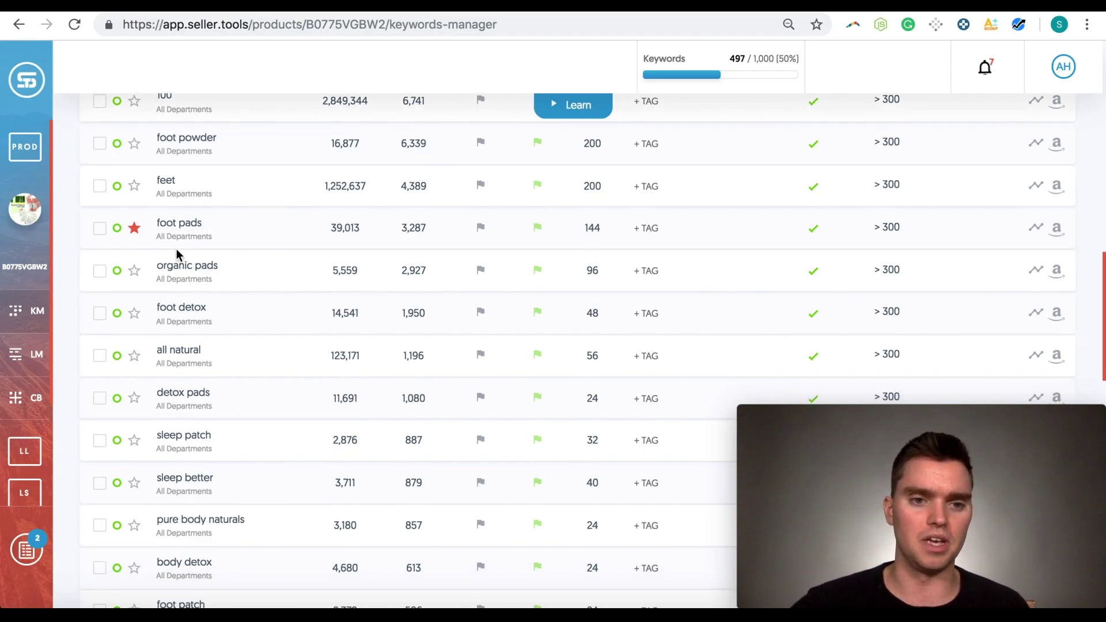
pyautogui.scroll(-2, 294, 196)
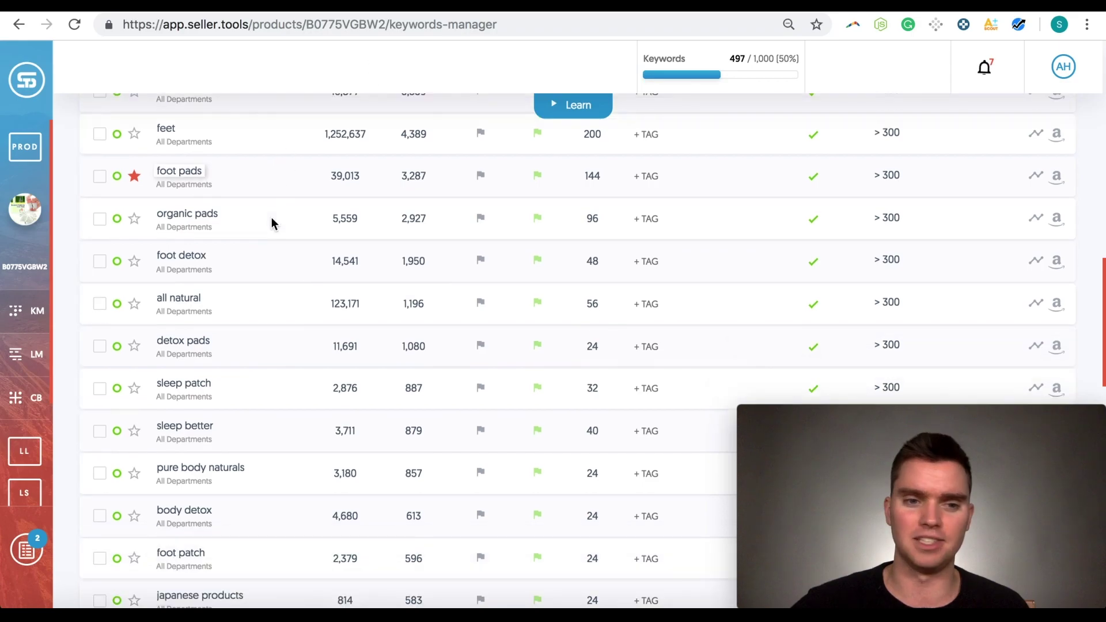
pyautogui.scroll(-2, 219, 241)
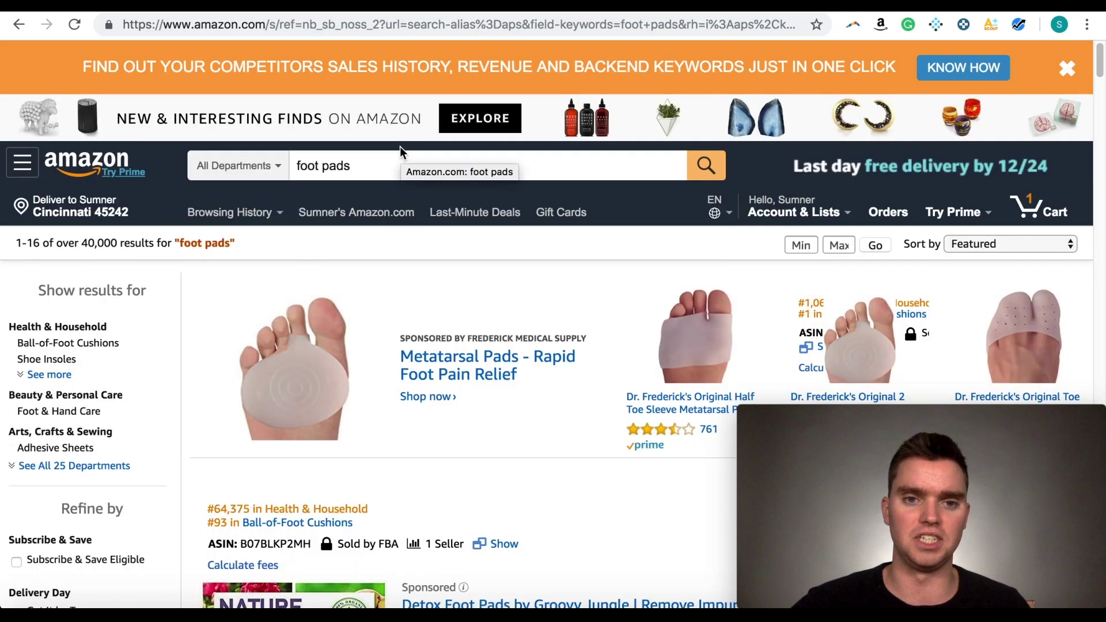
# Step: Switch to Amazon and replace the foot pads search with a search for "foot detox"
pyautogui.tripleClick(309, 164)
pyautogui.write('foot detox')
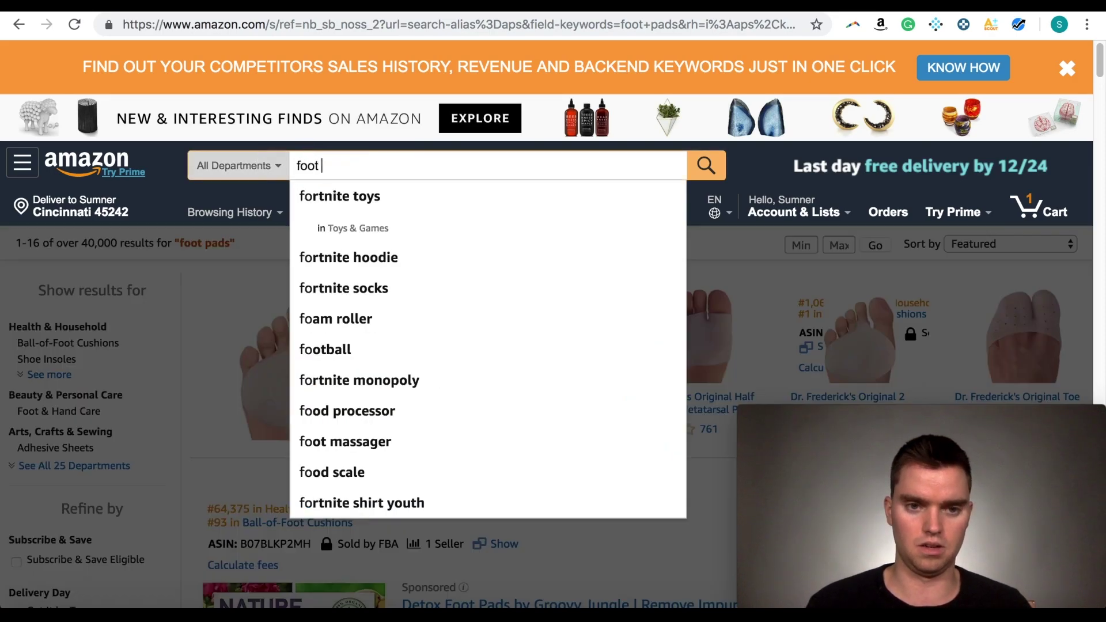
pyautogui.press('Return')
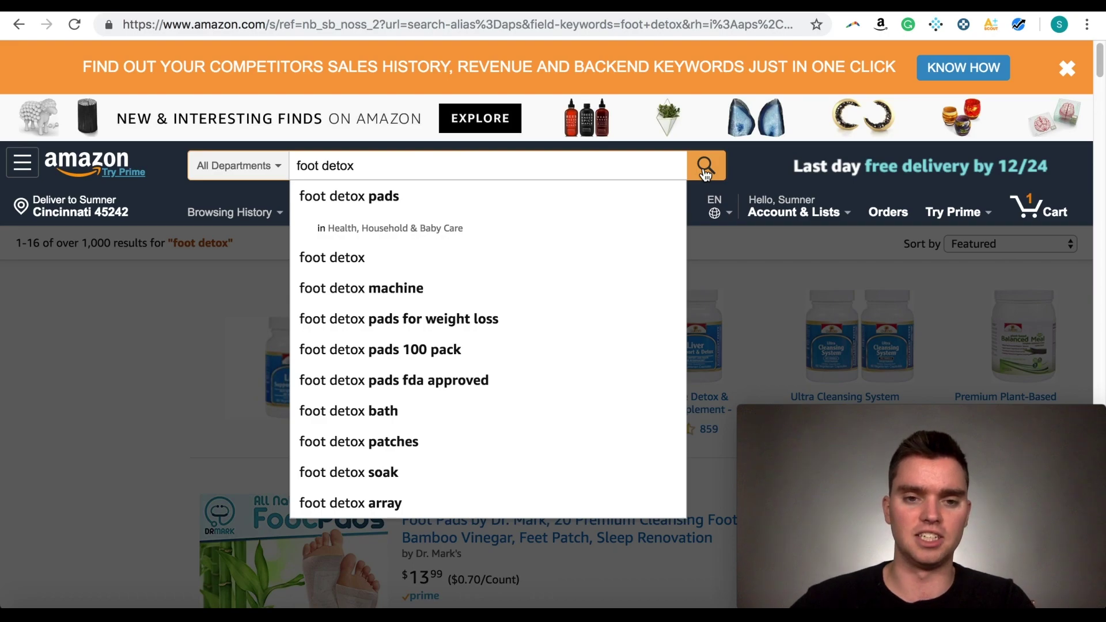
# Step: Examine the foot detox search results, comparing foot pads with foot baths and other products, to judge the keyword's relevance
pyautogui.scroll(-1, 693, 247)
pyautogui.scroll(-10, 590, 270)
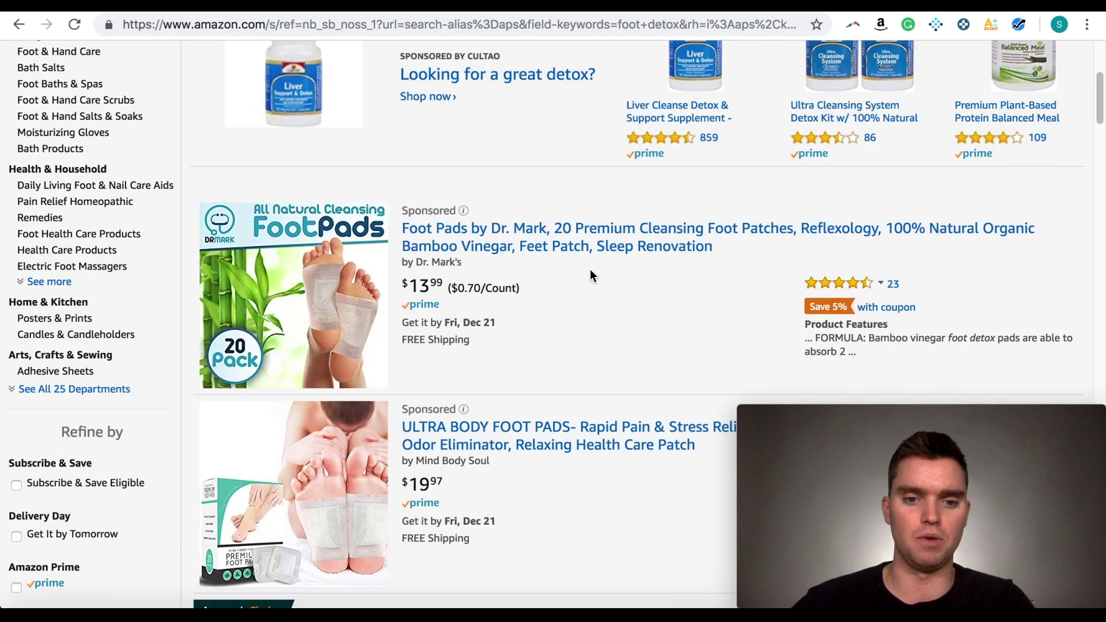
pyautogui.scroll(-4, 590, 269)
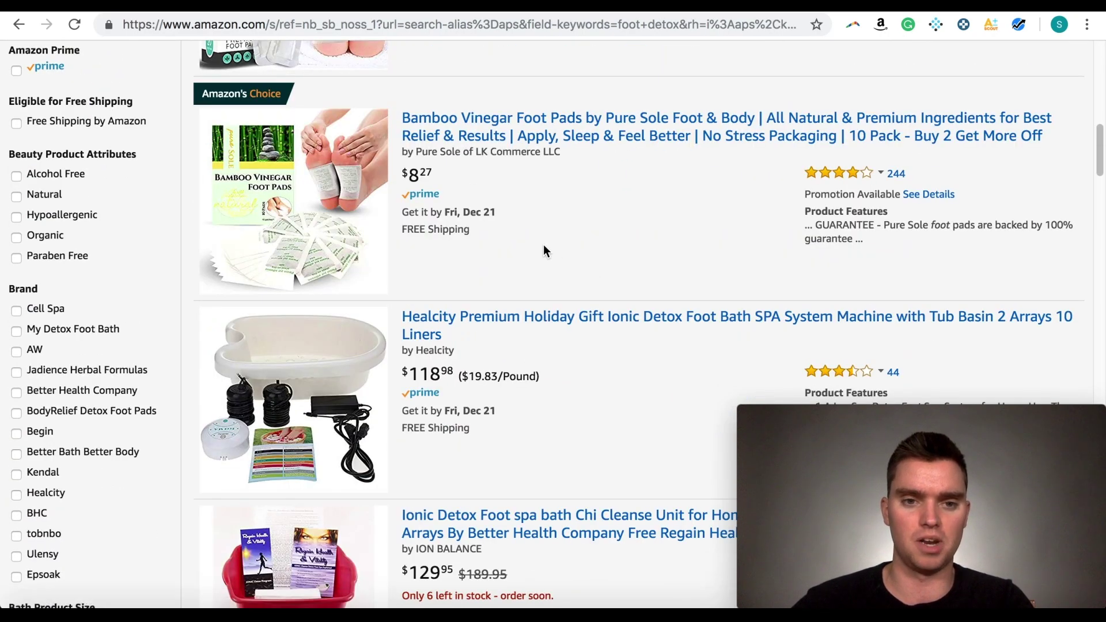
pyautogui.scroll(3, 544, 247)
pyautogui.scroll(-10, 544, 246)
pyautogui.scroll(-20, 544, 246)
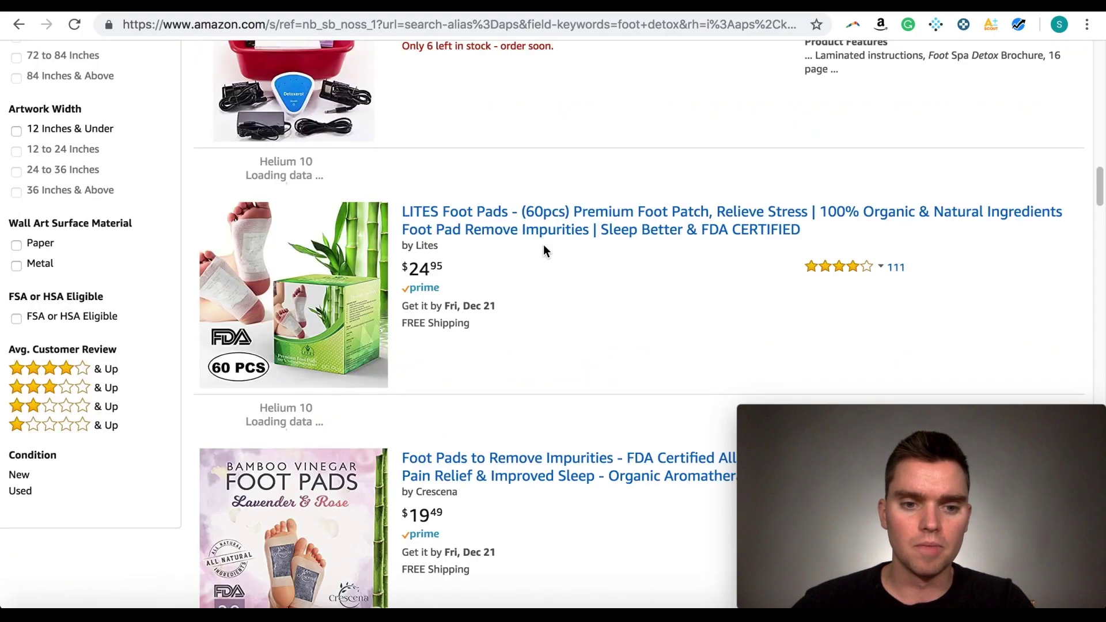
pyautogui.scroll(-6, 544, 247)
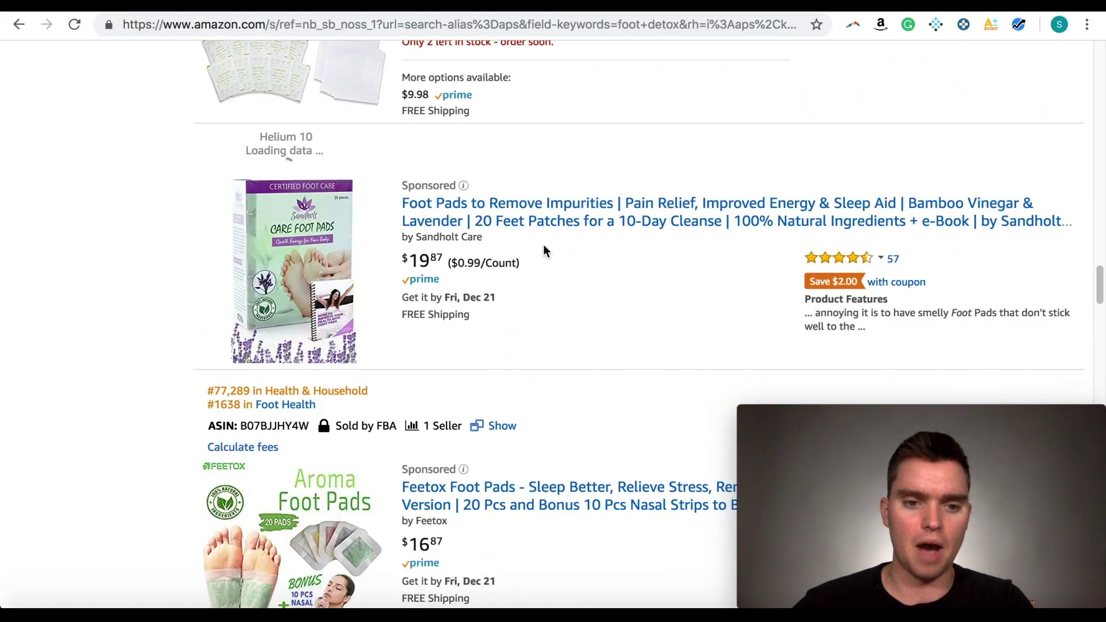
pyautogui.scroll(3, 375, 47)
pyautogui.scroll(-15, 563, 302)
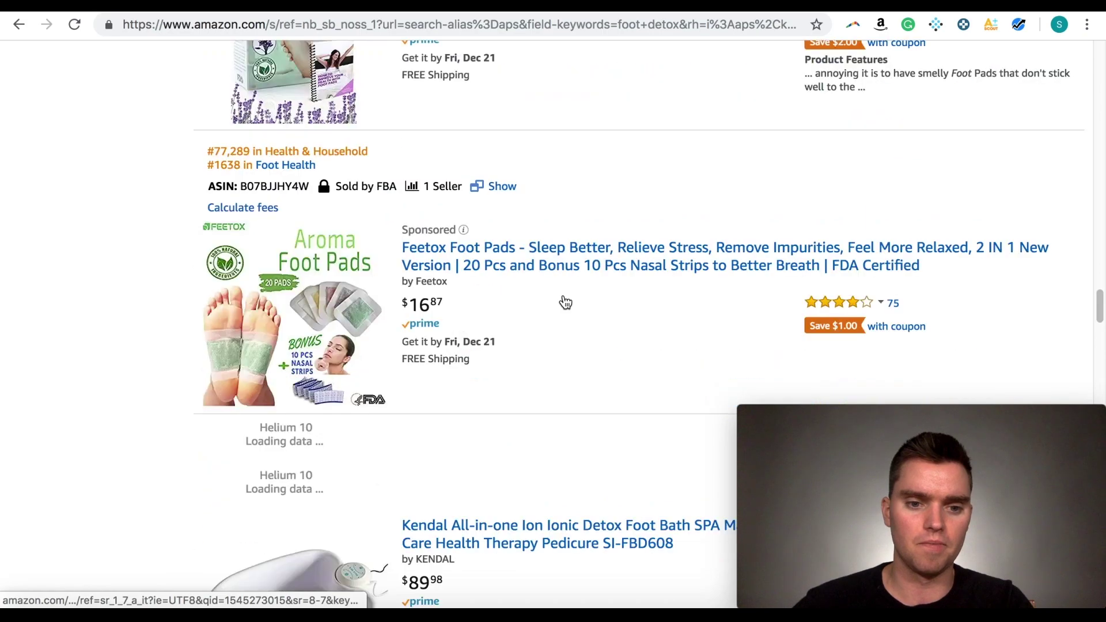
pyautogui.scroll(-2, 459, 284)
pyautogui.scroll(7, 420, 291)
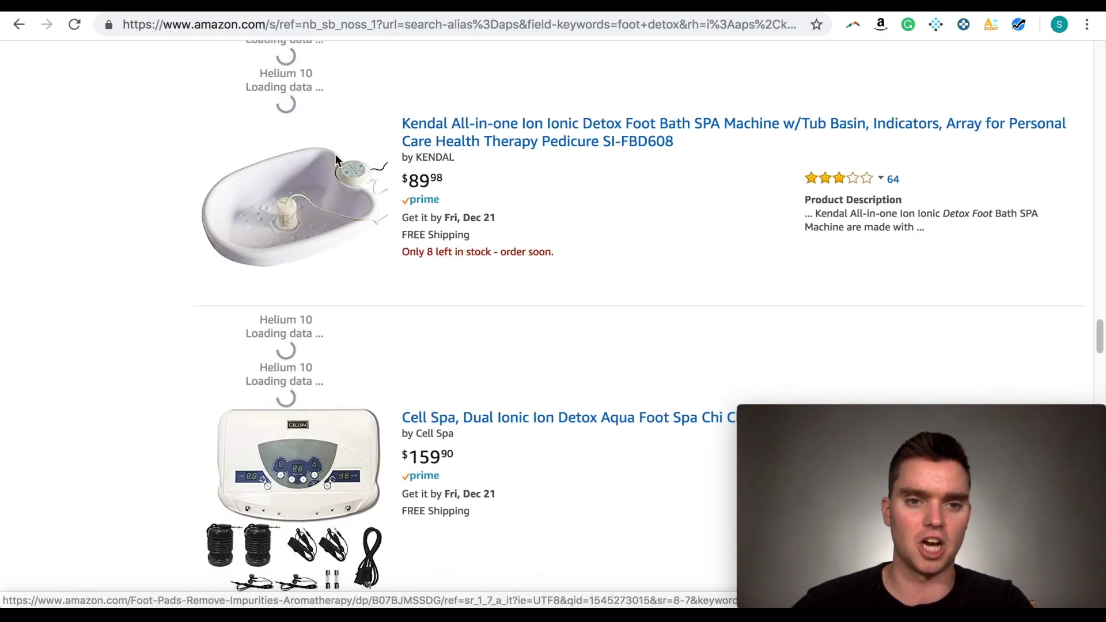
pyautogui.scroll(10, 548, 175)
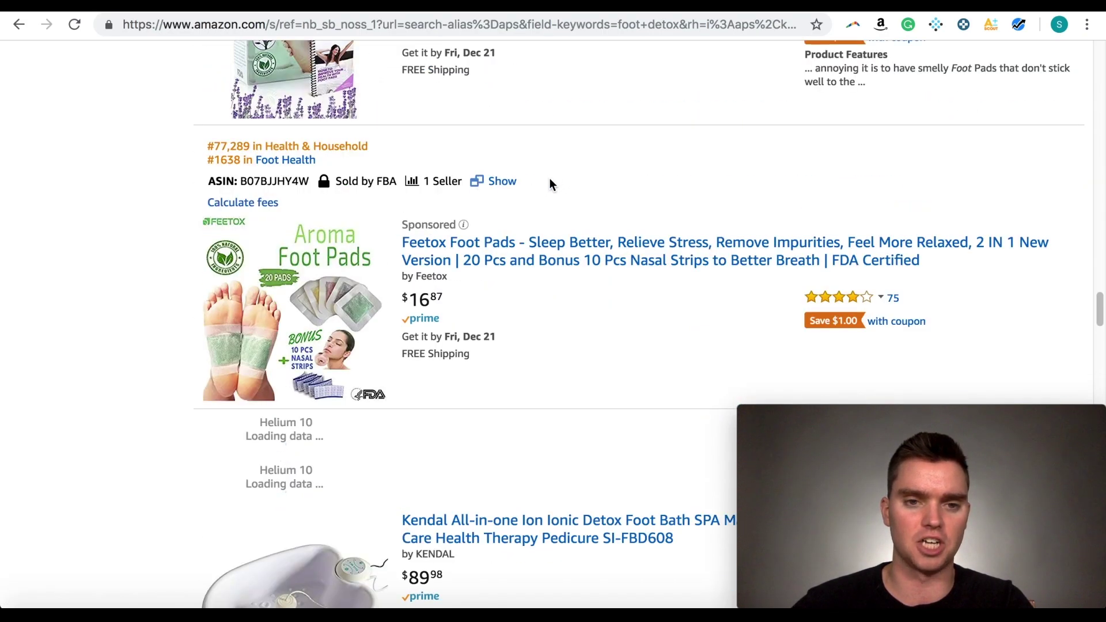
pyautogui.scroll(3, 501, 161)
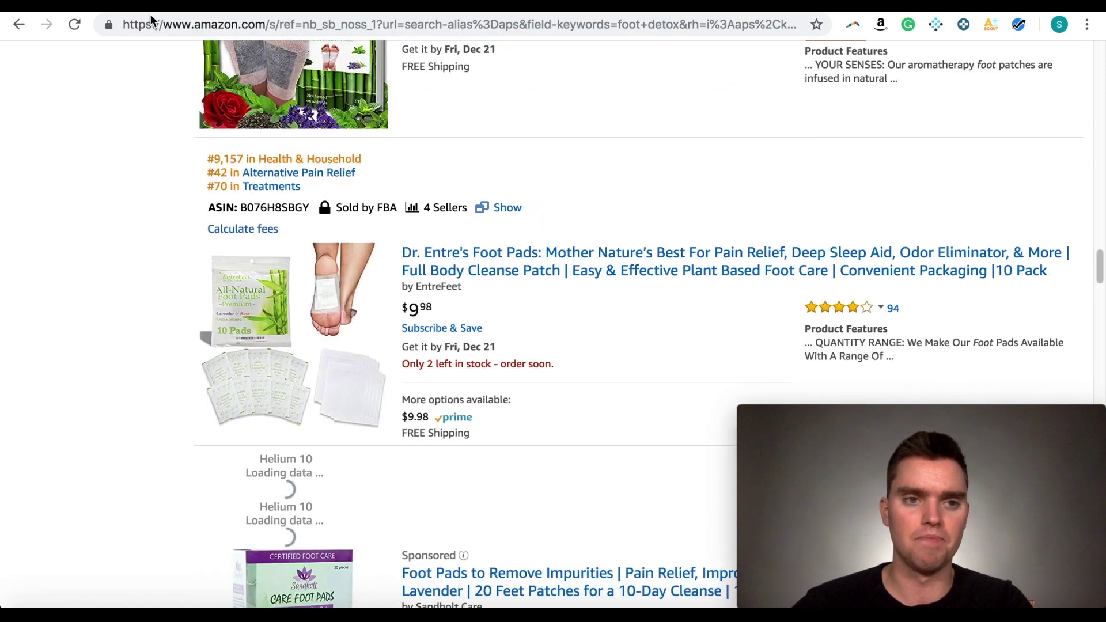
# Step: Return to the Seller.tools keyword list and star the keywords "foot detox" and "detox pads" as important
pyautogui.hotkey('ctrl', 'Tab')
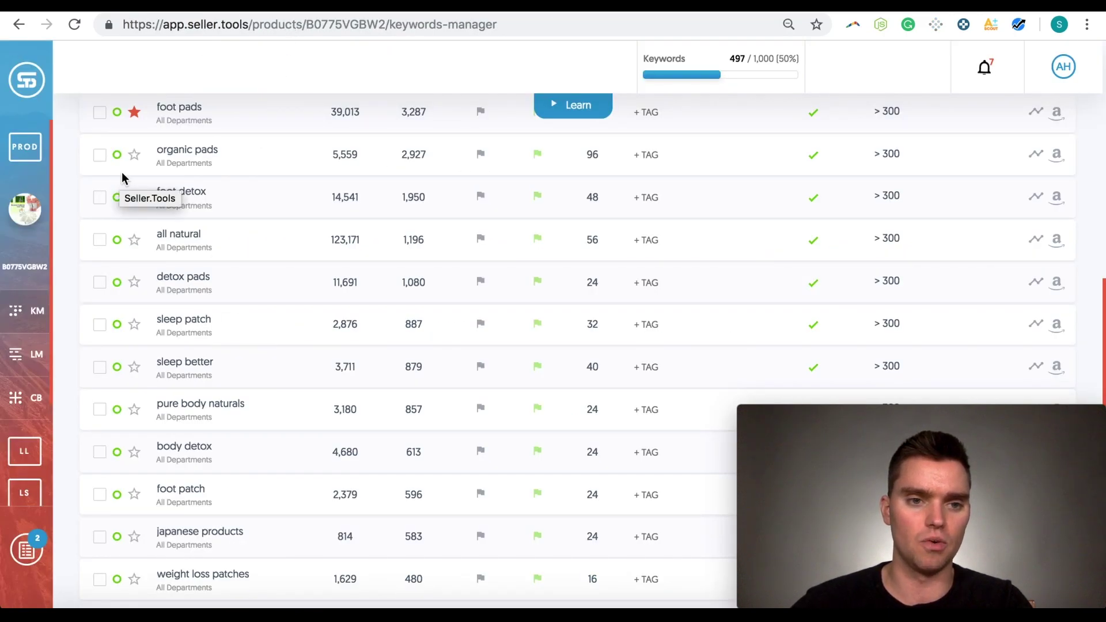
pyautogui.scroll(1, 164, 224)
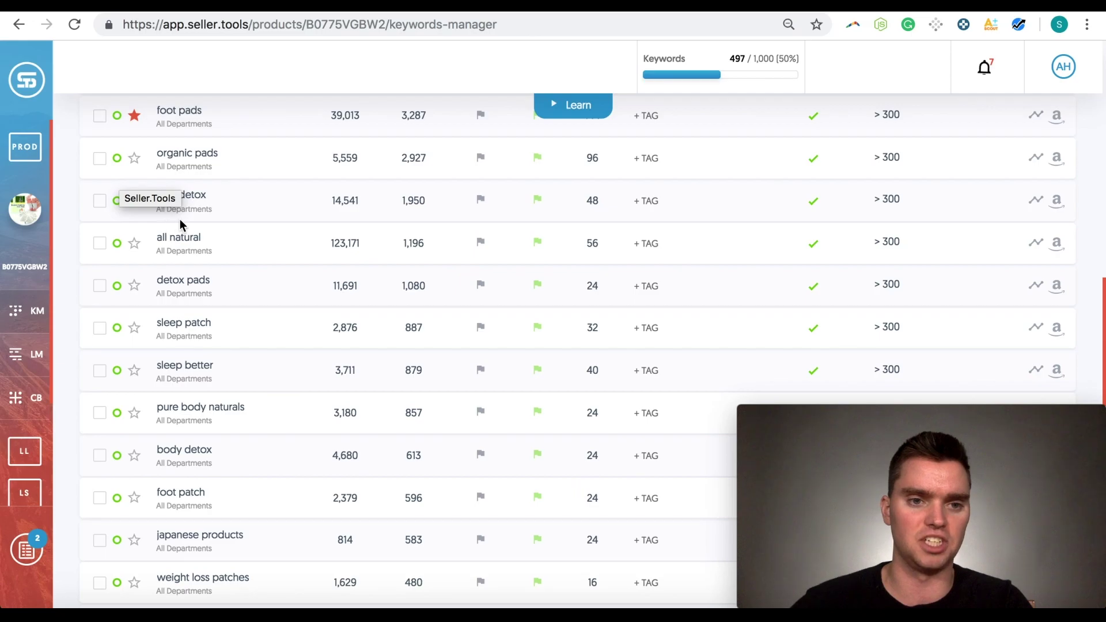
pyautogui.scroll(3, 240, 205)
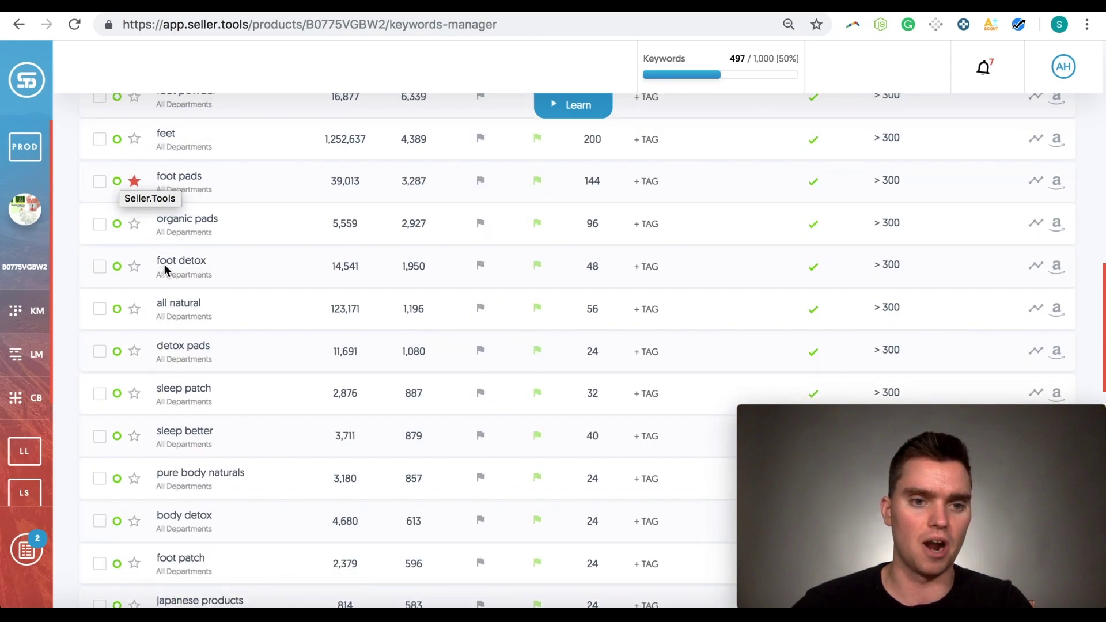
pyautogui.click(134, 264)
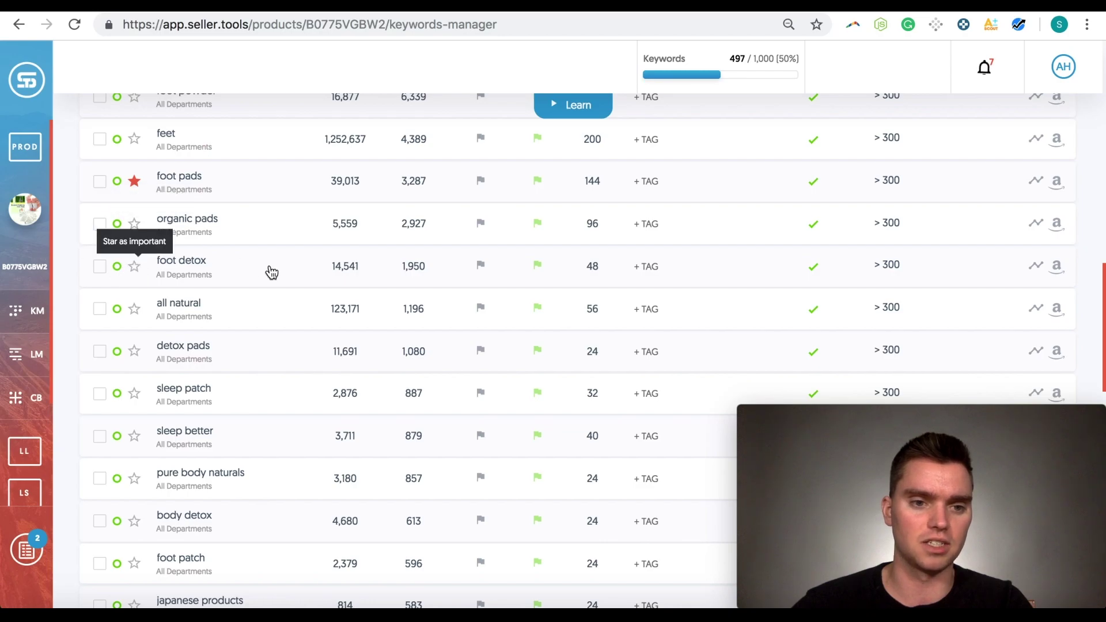
pyautogui.scroll(-3, 202, 297)
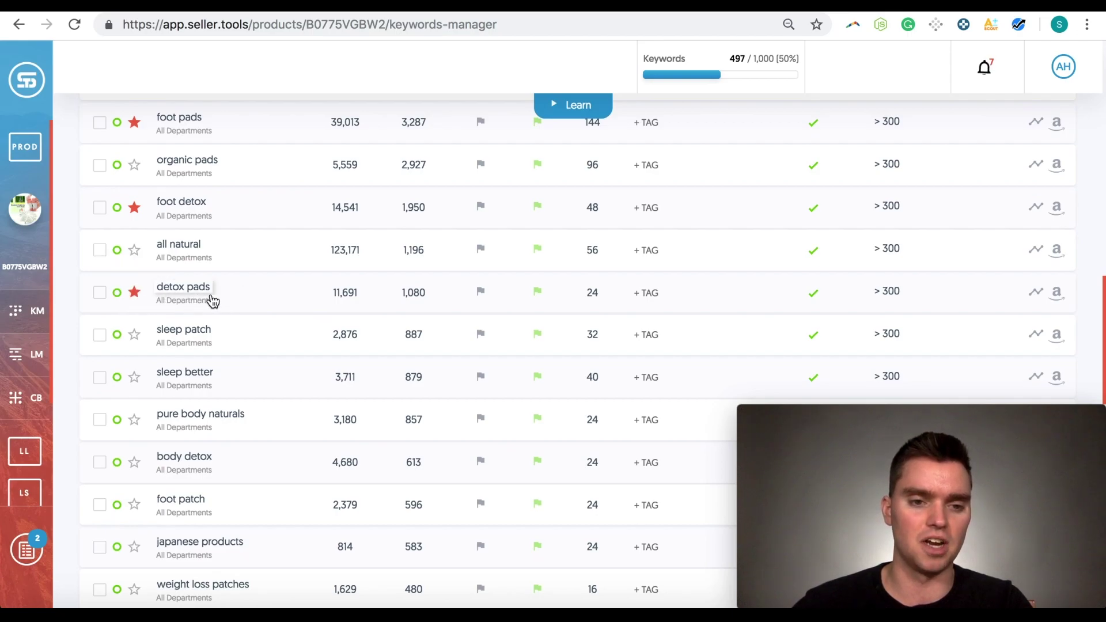
# Step: Review the keywords from sleep patch down to kinoki foot detox patches and star "foot patch" as important
pyautogui.scroll(-3, 212, 298)
pyautogui.scroll(-1, 219, 274)
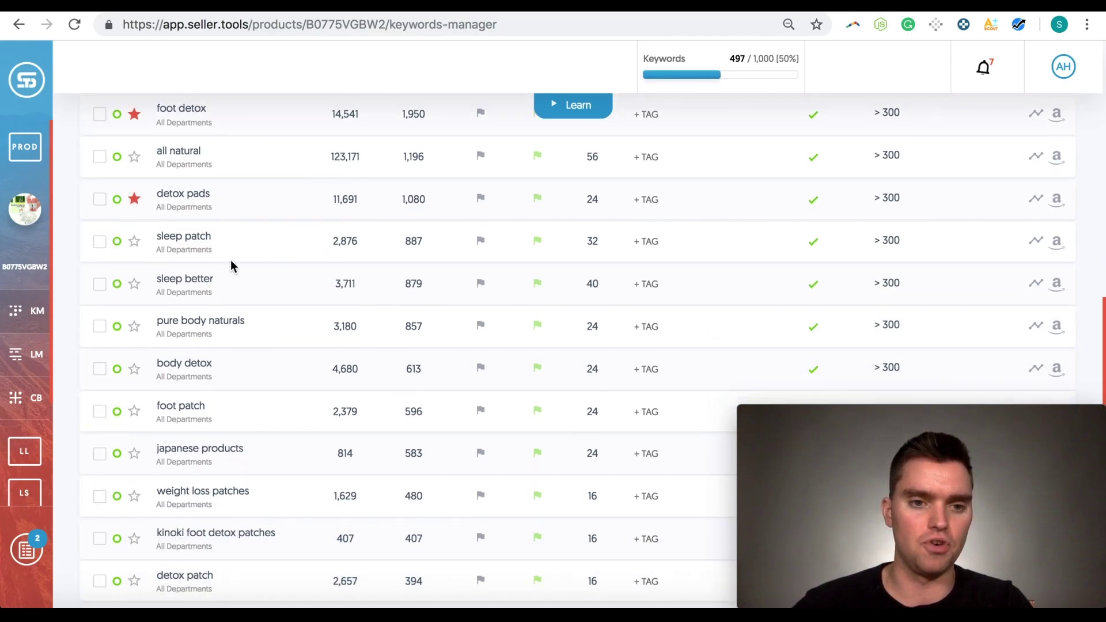
pyautogui.scroll(-1, 231, 260)
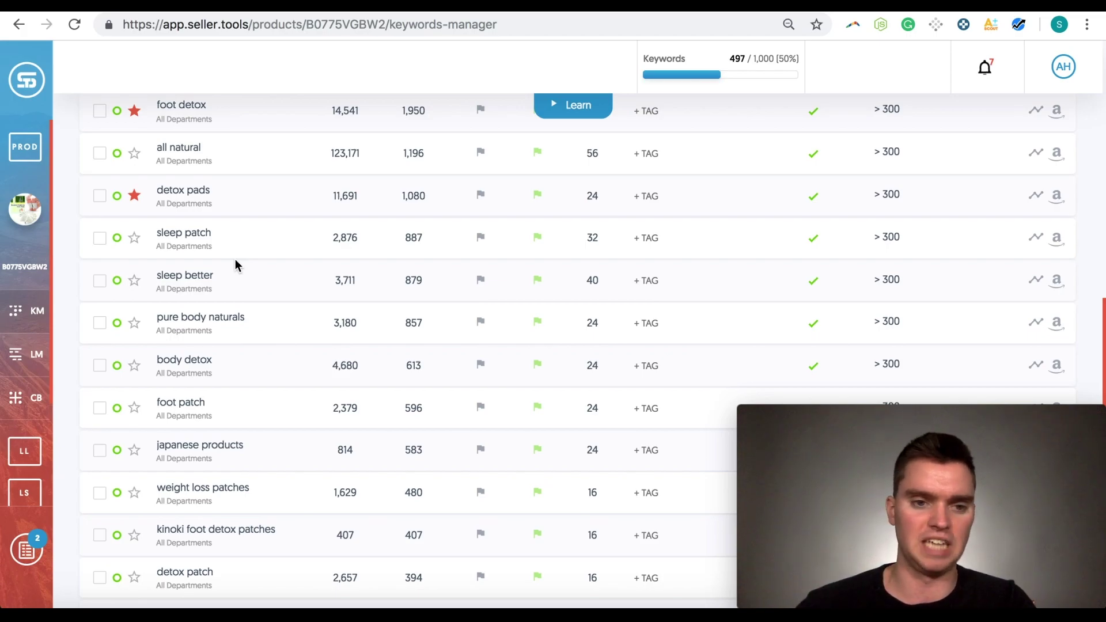
pyautogui.scroll(-2, 236, 264)
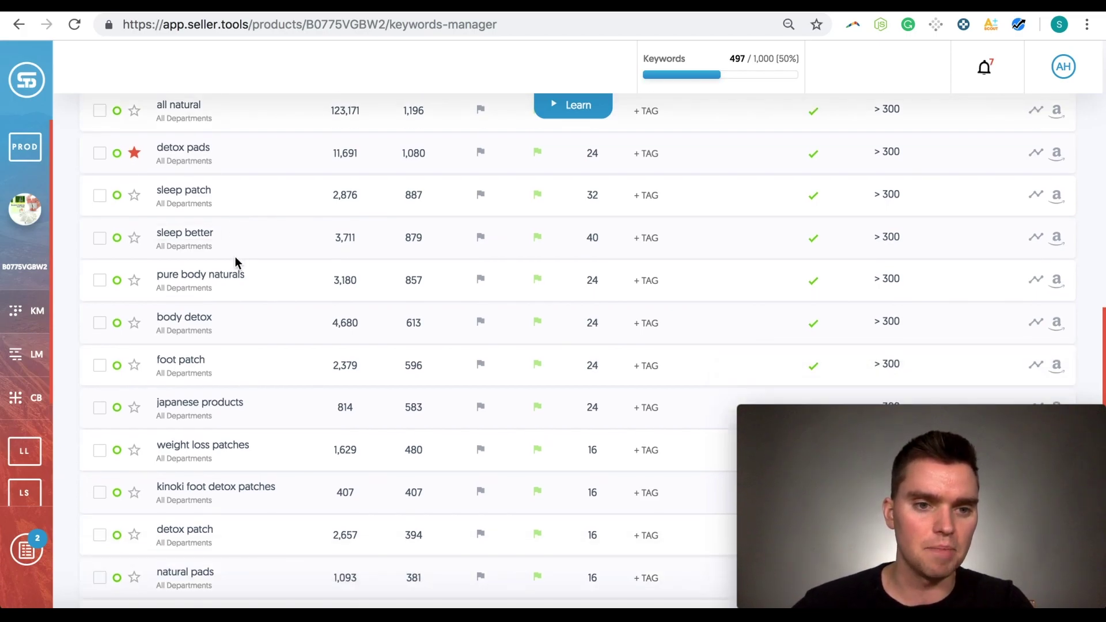
pyautogui.scroll(-3, 237, 263)
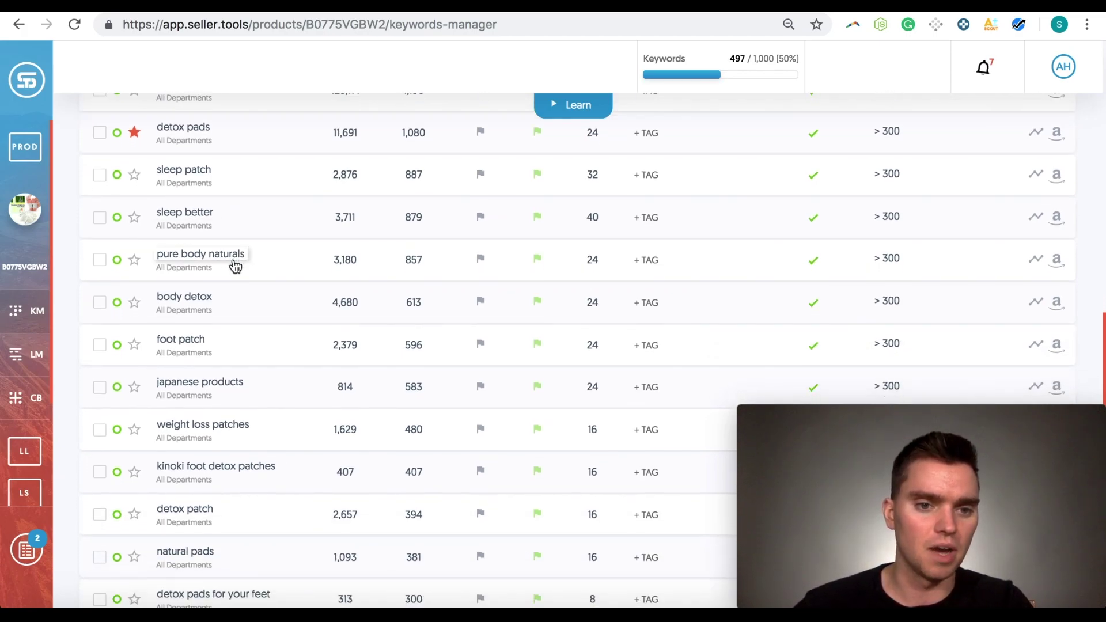
pyautogui.scroll(-2, 195, 276)
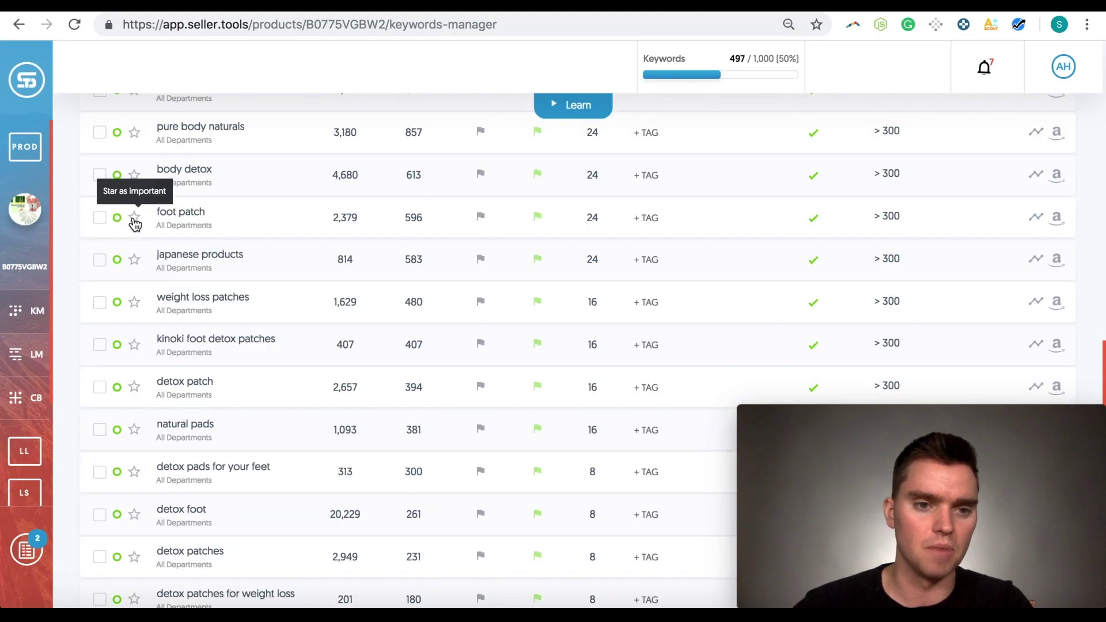
pyautogui.scroll(-2, 241, 236)
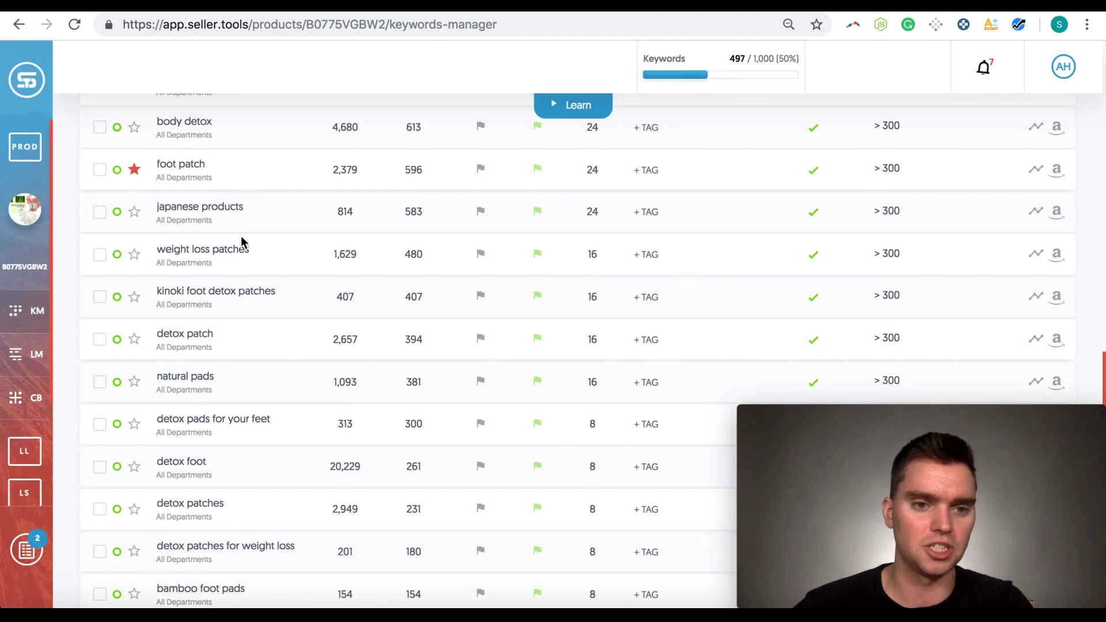
pyautogui.scroll(-1, 255, 236)
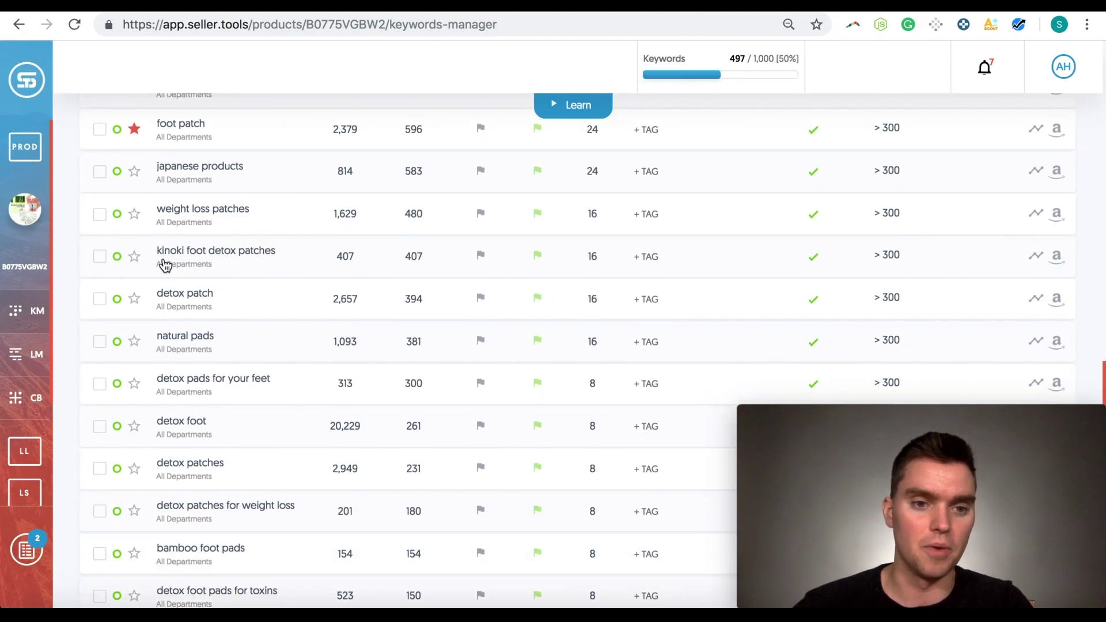
# Step: Star the keywords "kinoki foot detox patches" and "detox patch" as important in the keyword list
pyautogui.click(135, 257)
pyautogui.scroll(-1, 254, 270)
pyautogui.scroll(-1, 254, 270)
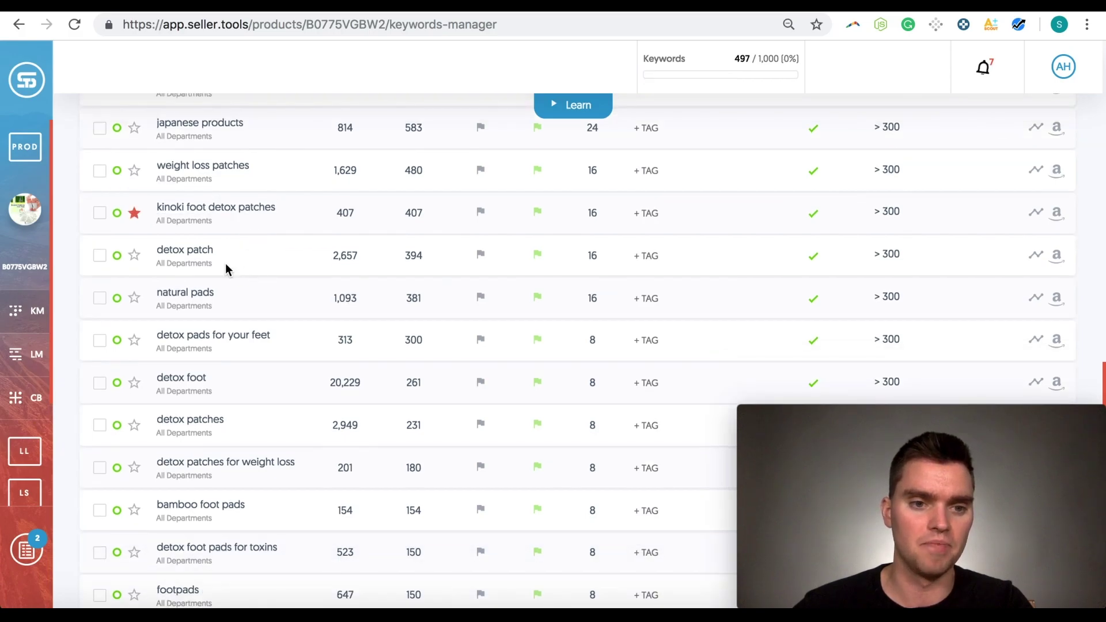
pyautogui.click(134, 256)
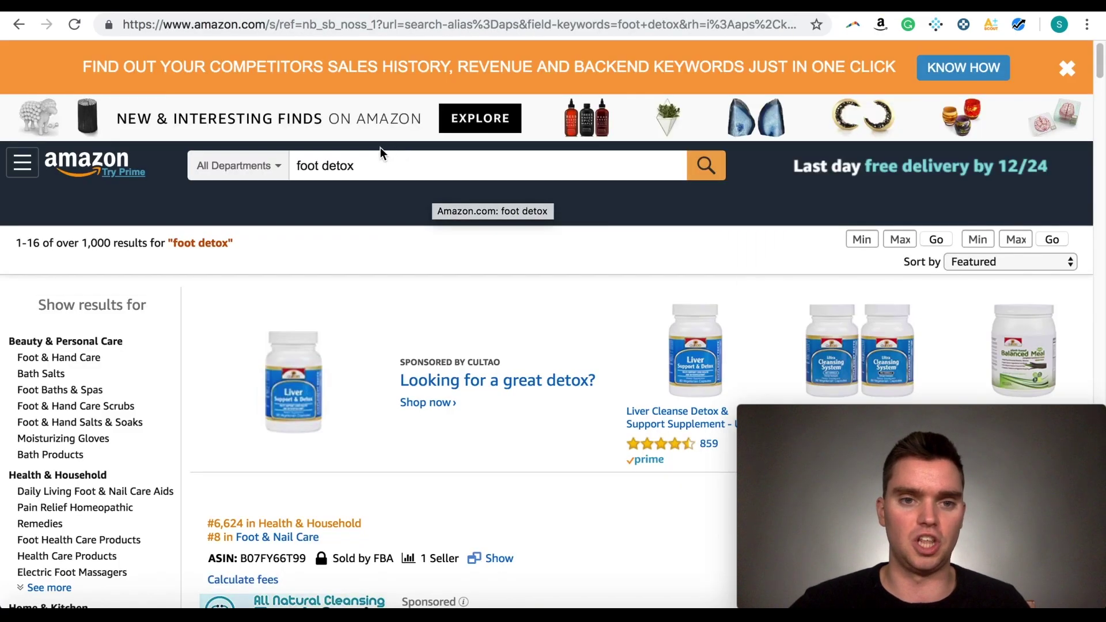
# Step: Switch to Amazon, replace the foot detox search with "detox patch" and examine the results to judge the keyword's relevance
pyautogui.click(389, 168)
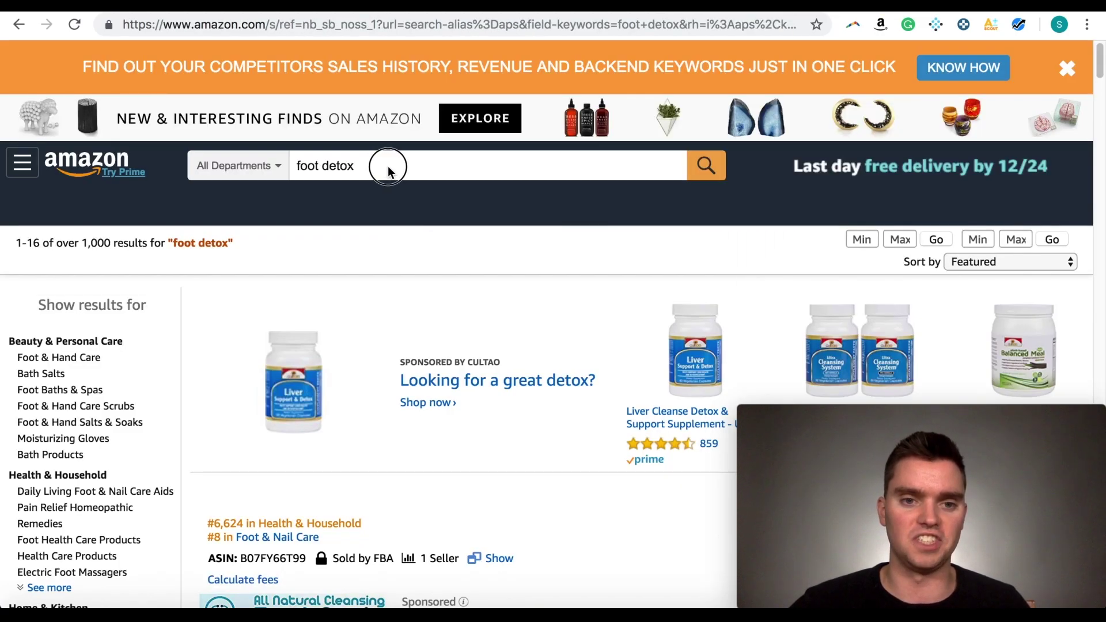
pyautogui.tripleClick(299, 167)
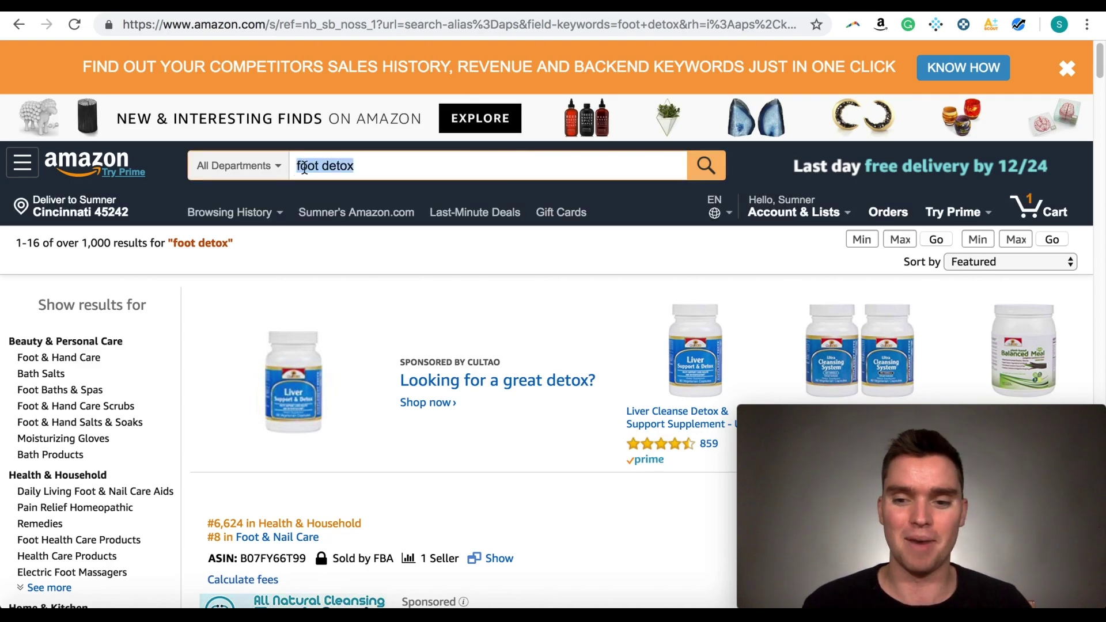
pyautogui.write('detox')
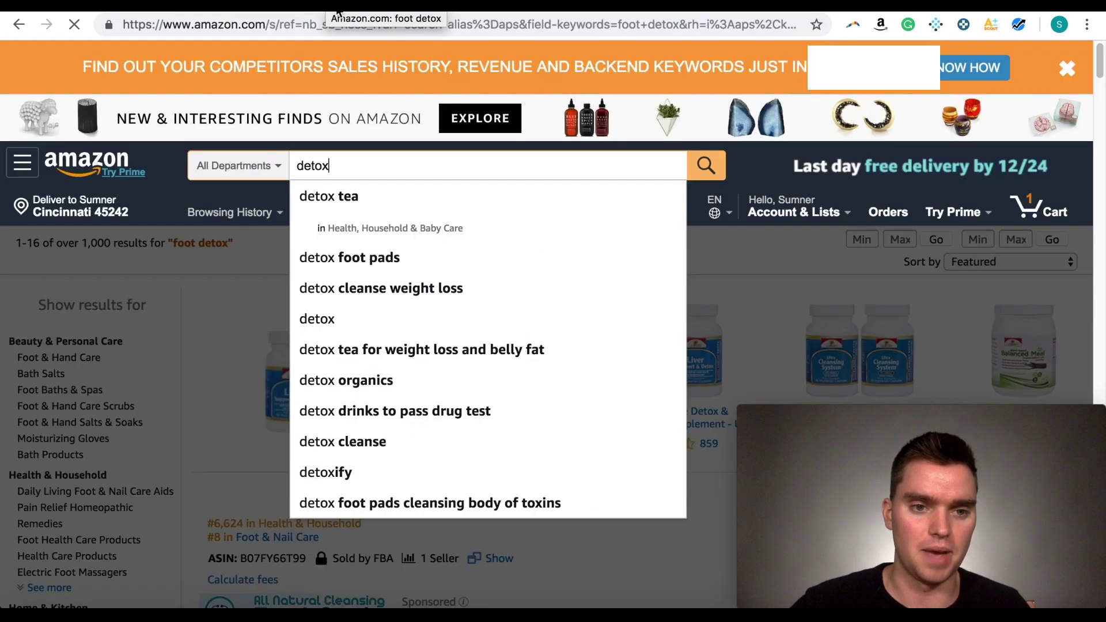
pyautogui.click(326, 5)
pyautogui.write('patch')
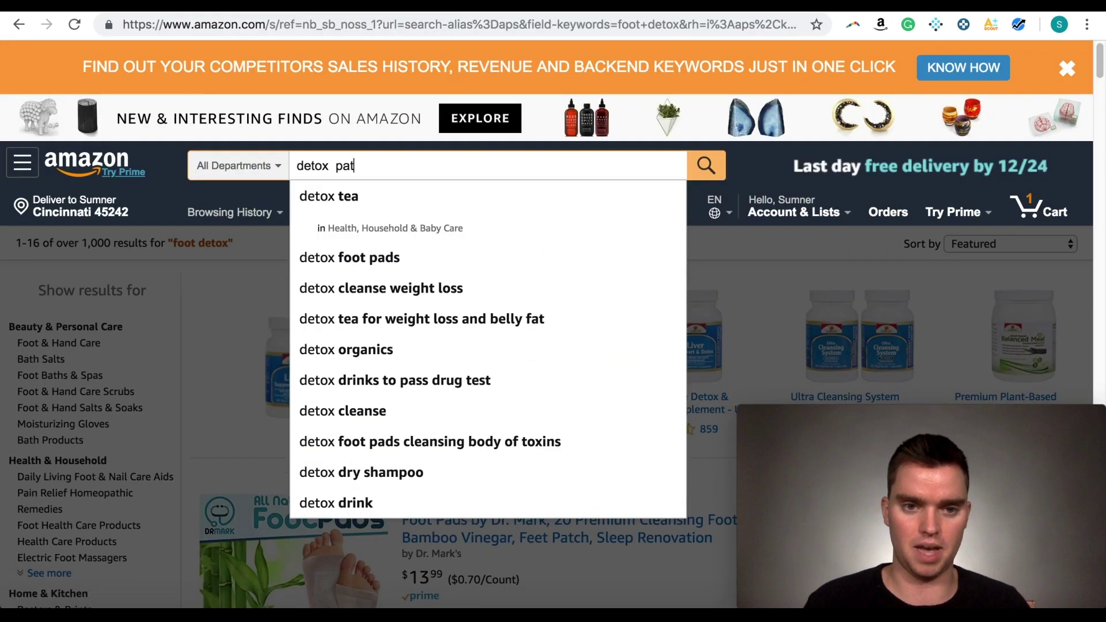
pyautogui.press('Return')
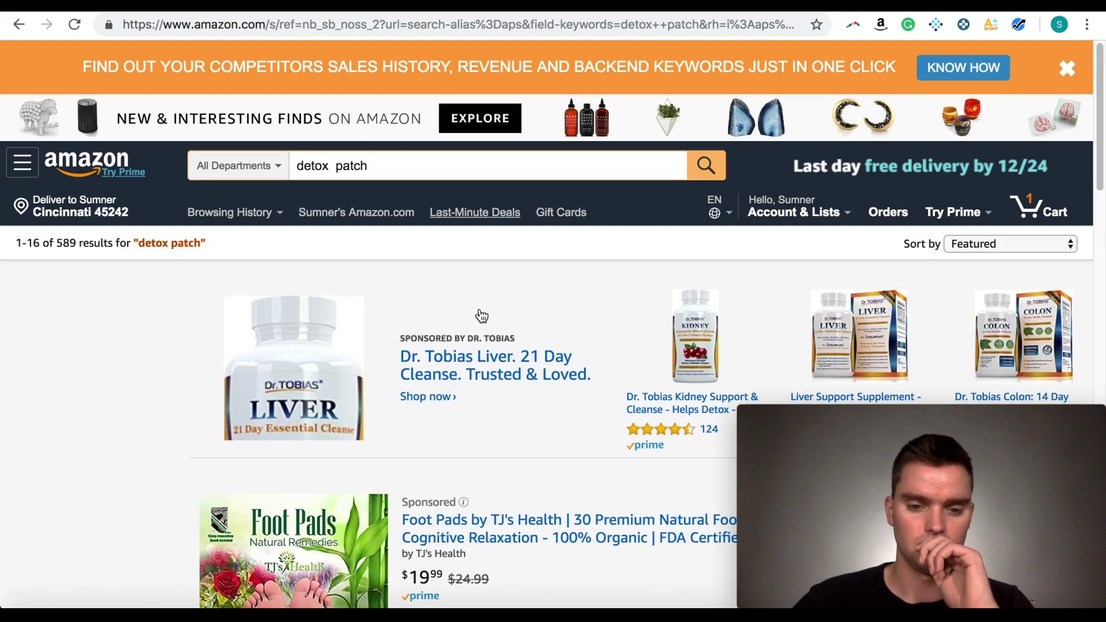
pyautogui.scroll(-15, 482, 316)
pyautogui.scroll(-20, 481, 322)
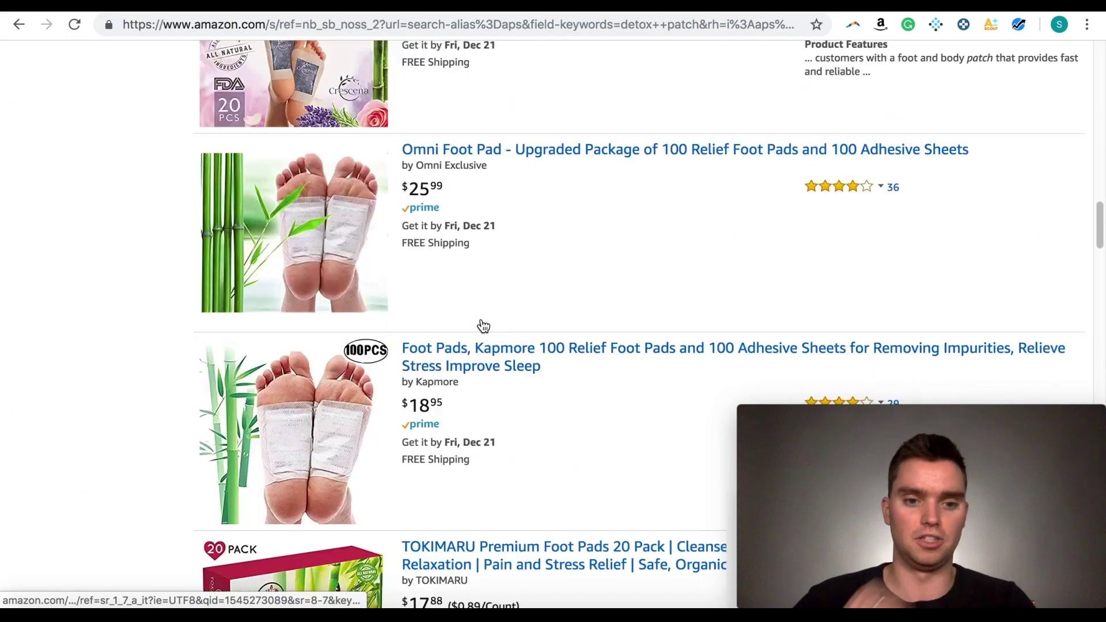
pyautogui.scroll(-20, 477, 344)
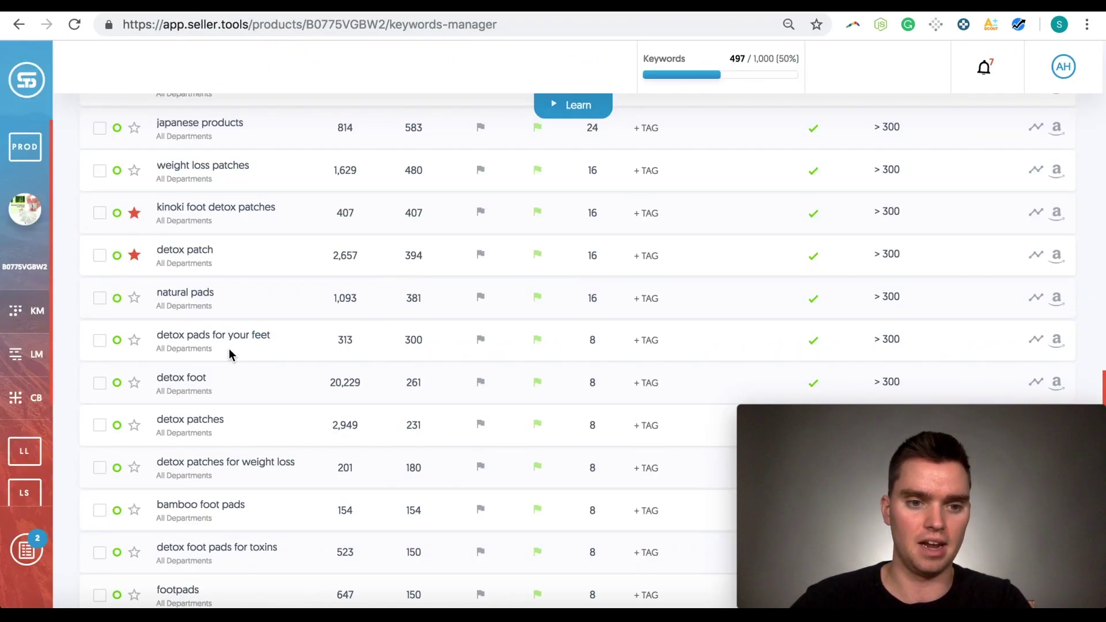
# Step: Return to the Seller.tools keyword list and star "detox pads for your feet" and "detox foot" as important
pyautogui.scroll(-1, 229, 354)
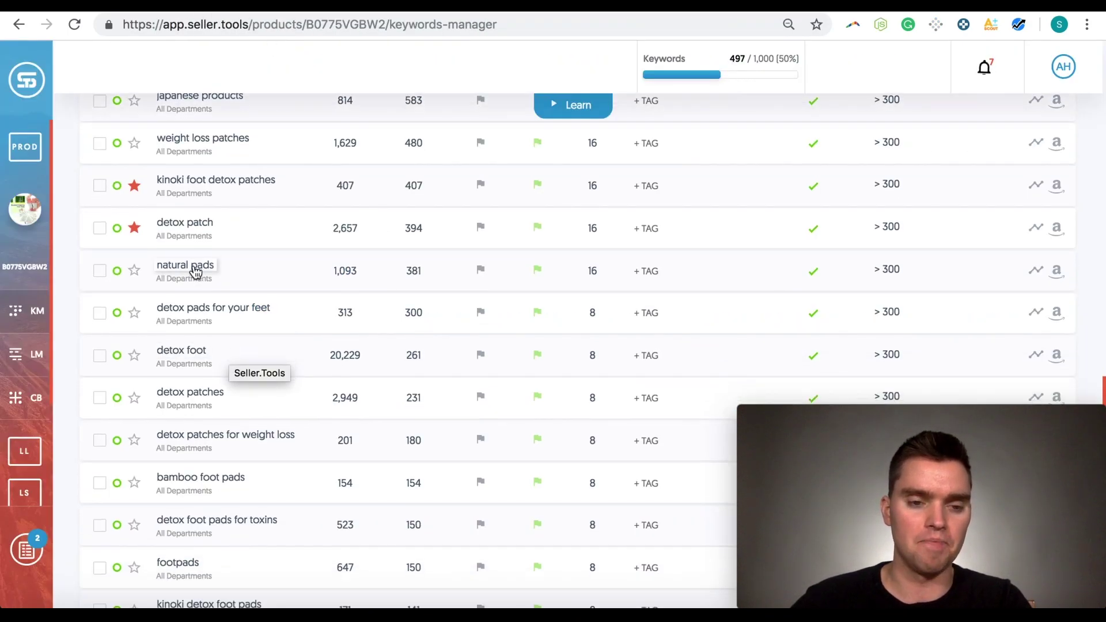
pyautogui.scroll(-1, 193, 271)
pyautogui.scroll(-1, 265, 215)
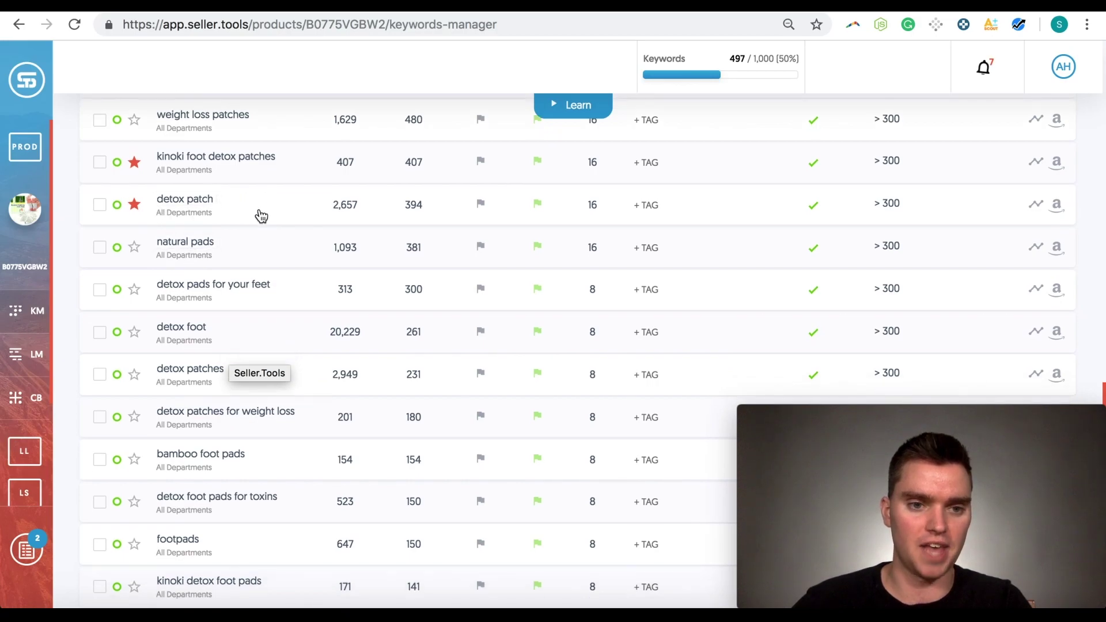
pyautogui.scroll(-1, 233, 253)
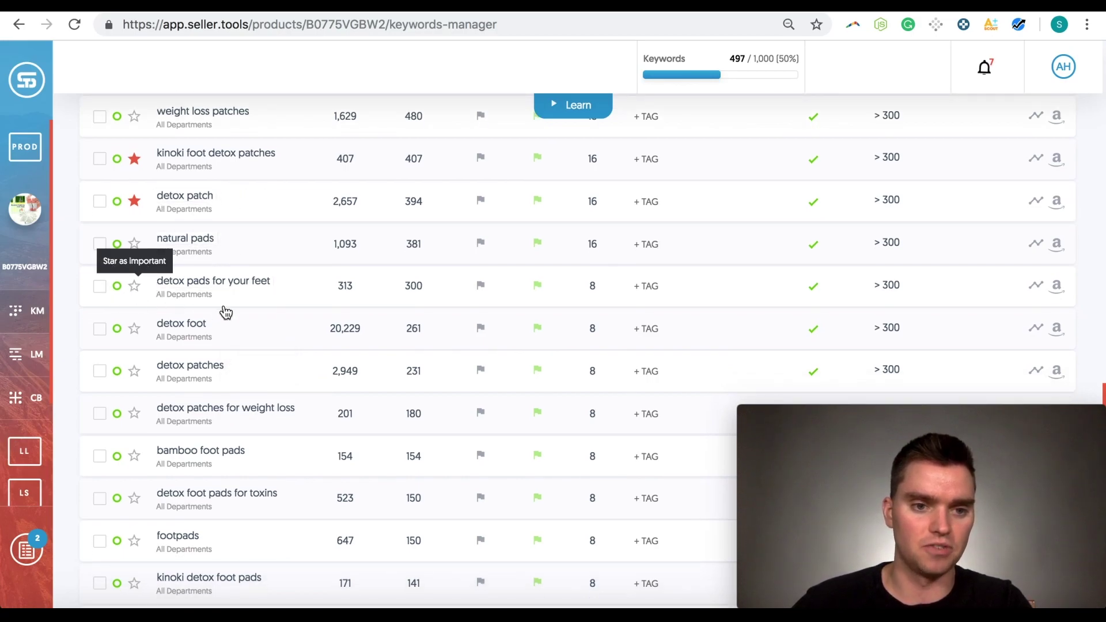
pyautogui.scroll(-2, 208, 309)
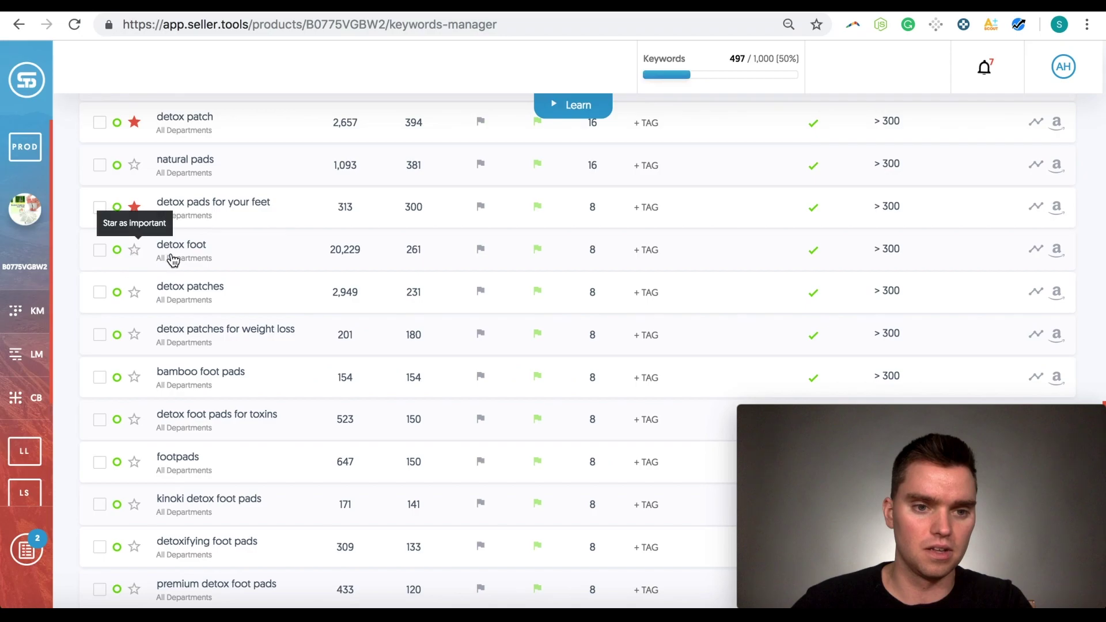
pyautogui.scroll(-1, 171, 258)
pyautogui.scroll(-1, 171, 255)
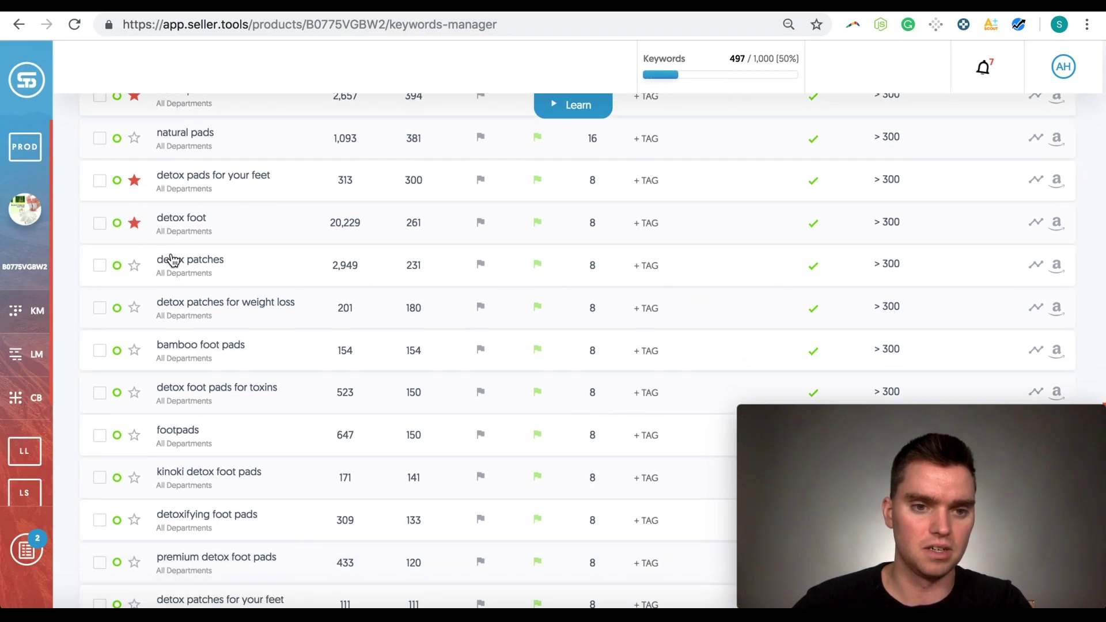
# Step: Review the rest of the first keyword page and the keywords on page 3, checking their broad and exact impressions
pyautogui.scroll(10, 180, 288)
pyautogui.scroll(-20, 196, 300)
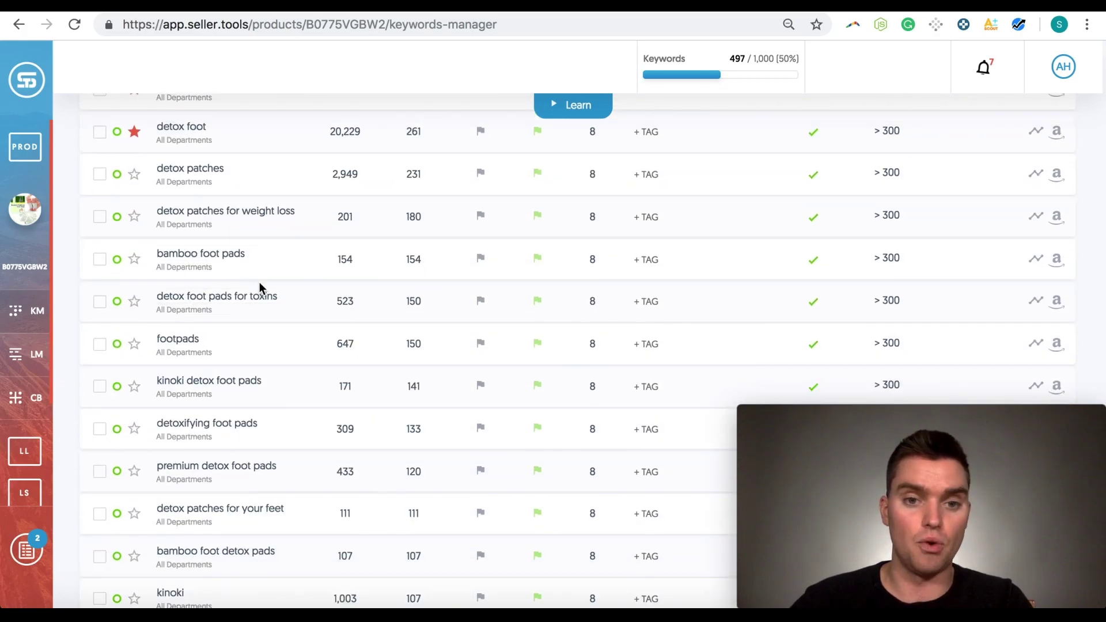
pyautogui.scroll(-5, 263, 283)
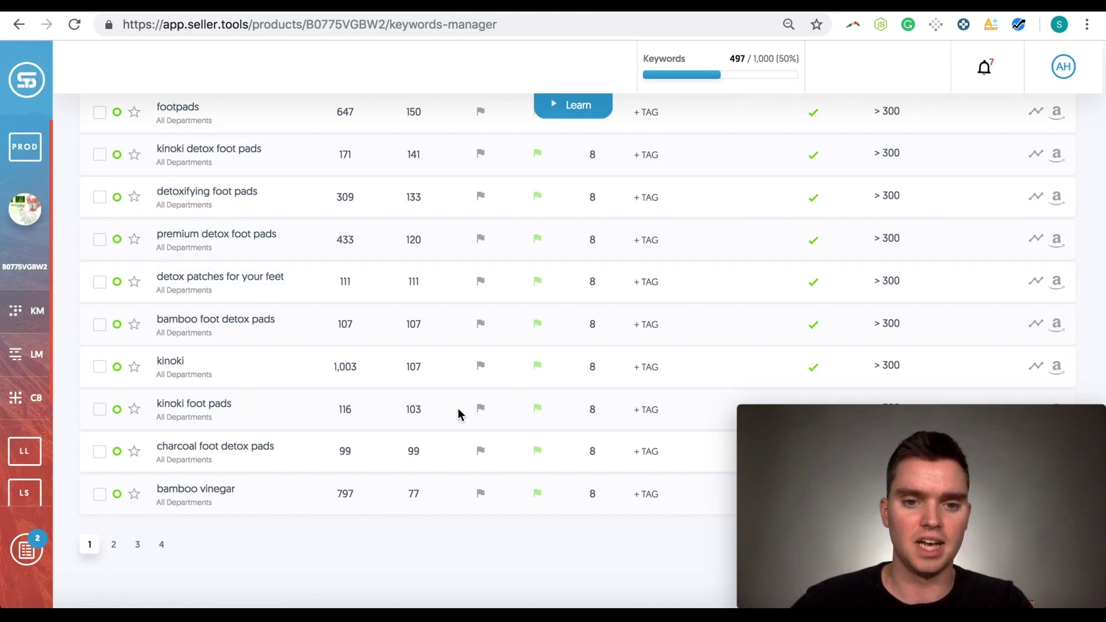
pyautogui.scroll(15, 439, 406)
pyautogui.scroll(-6, 424, 341)
pyautogui.scroll(-10, 424, 341)
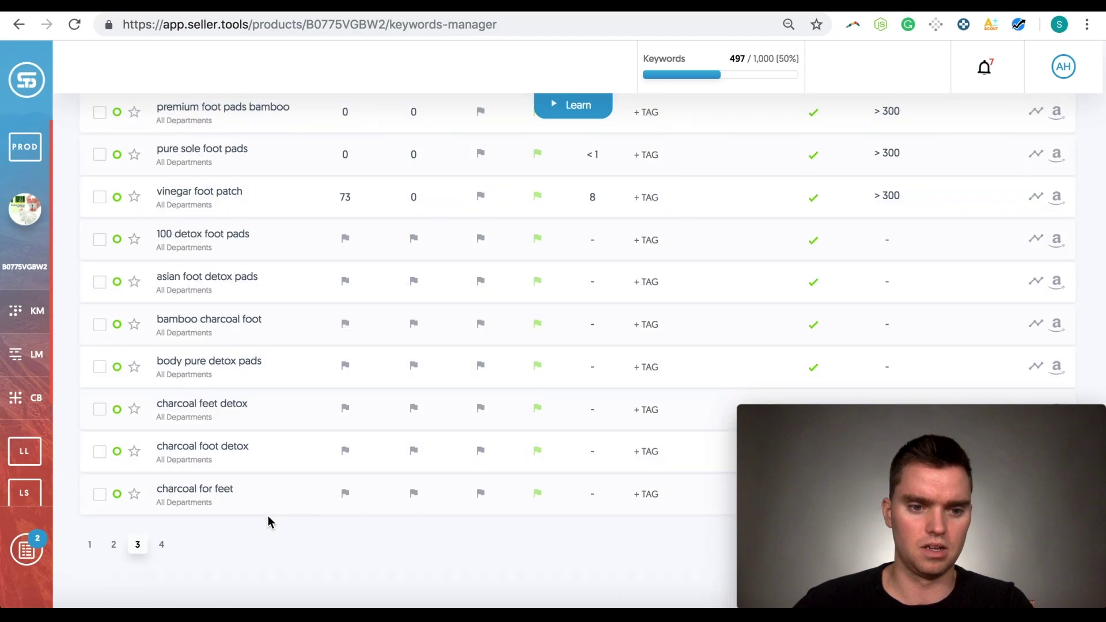
pyautogui.scroll(15, 478, 390)
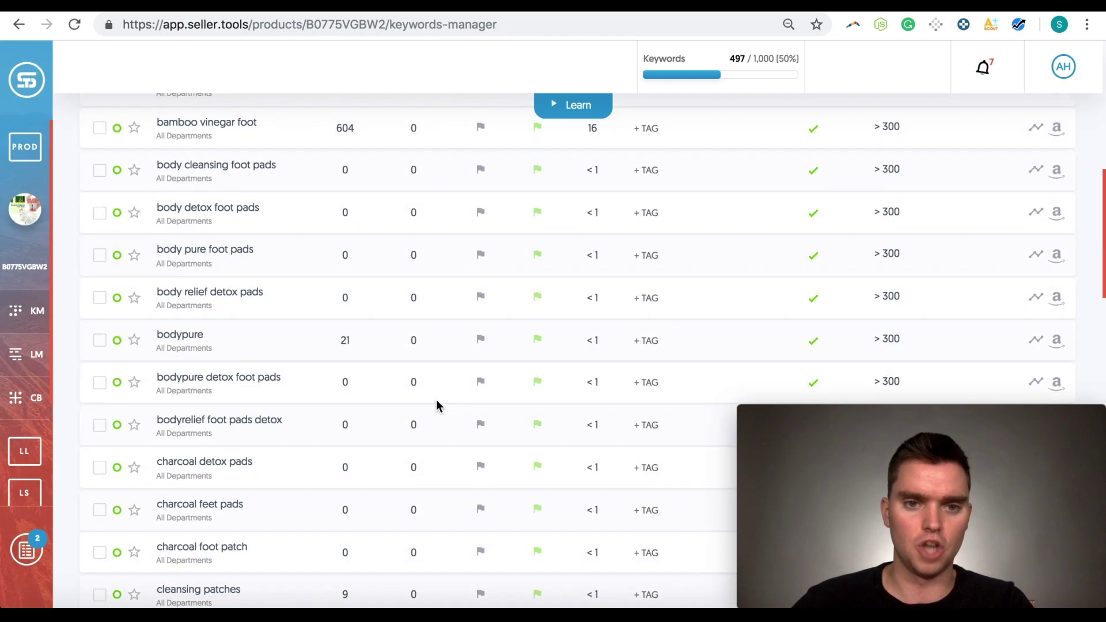
pyautogui.scroll(-1, 416, 379)
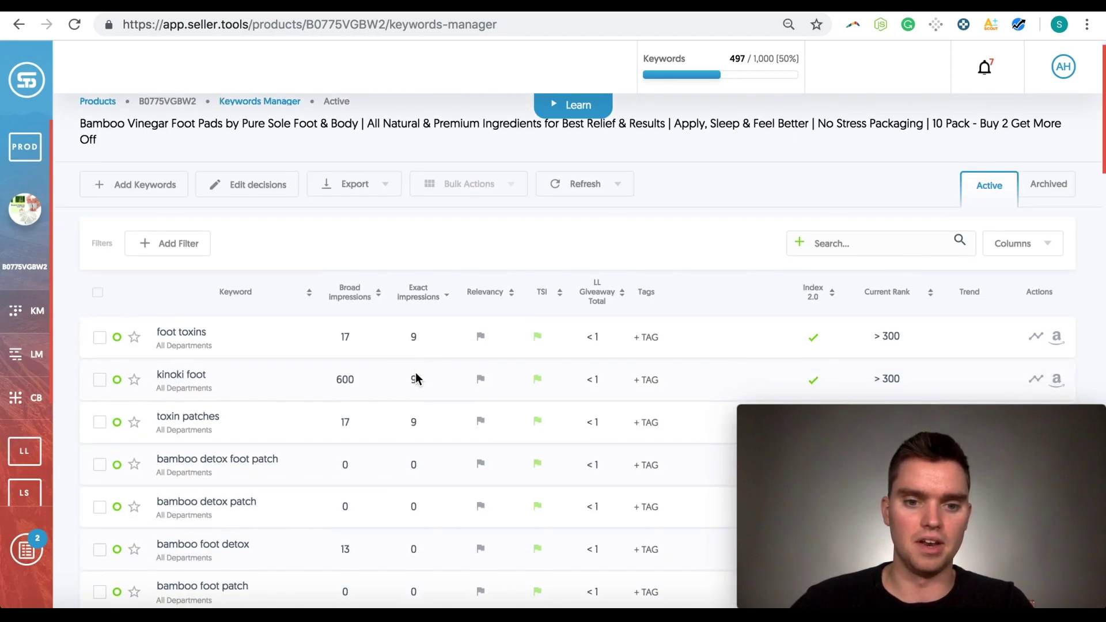
pyautogui.scroll(-1, 420, 414)
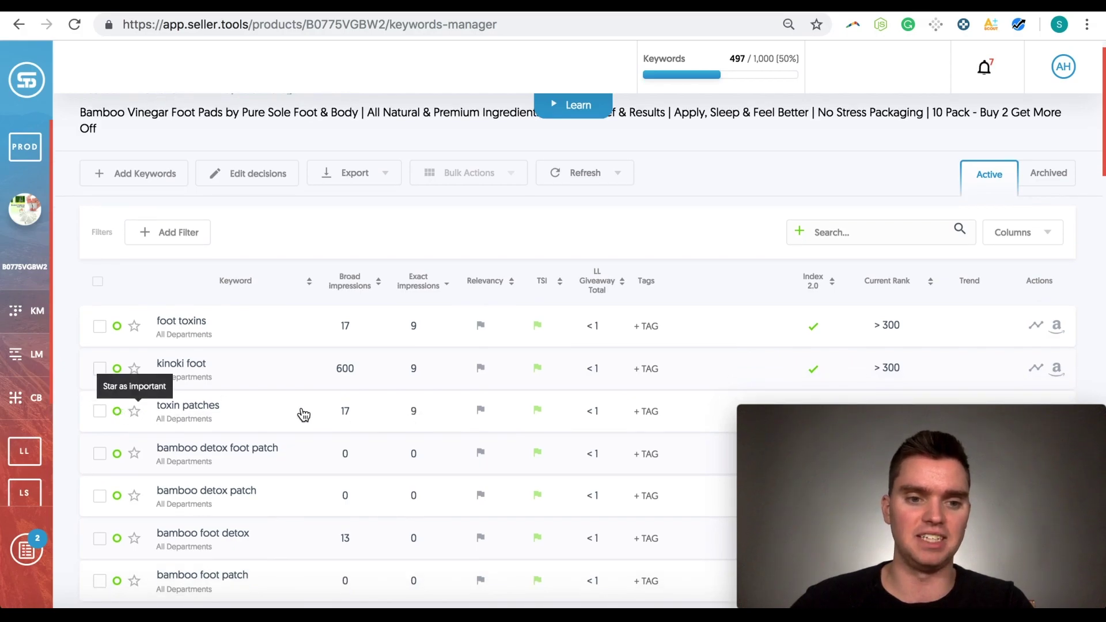
pyautogui.scroll(-20, 183, 404)
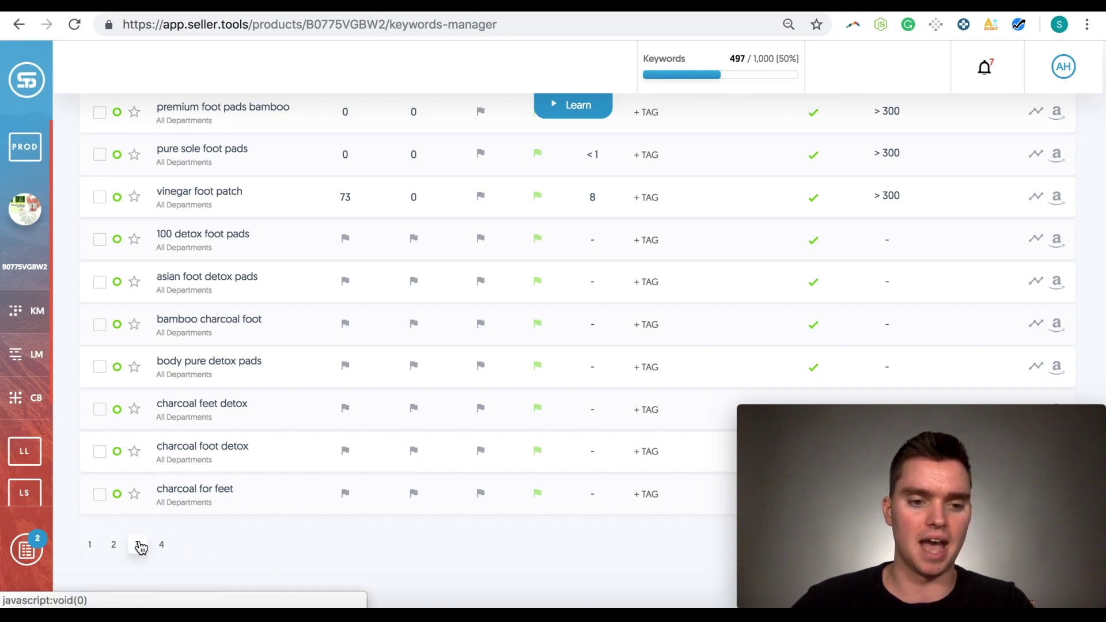
# Step: Go back to page 1 of the keyword list and review the starred keywords grouped above the unstarred ones
pyautogui.click(90, 545)
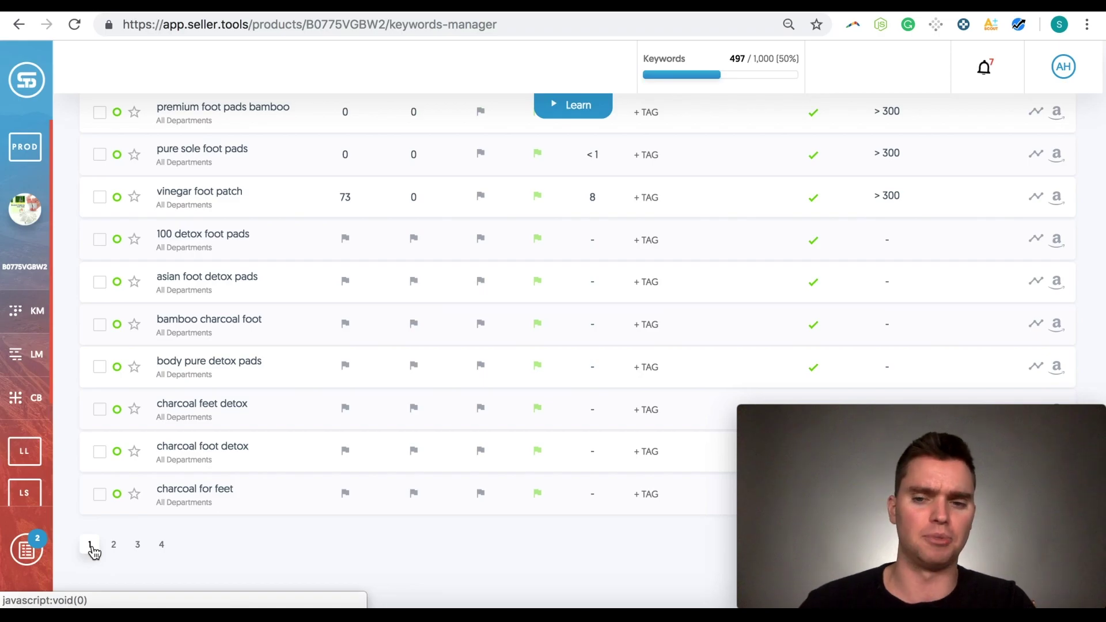
pyautogui.scroll(20, 217, 476)
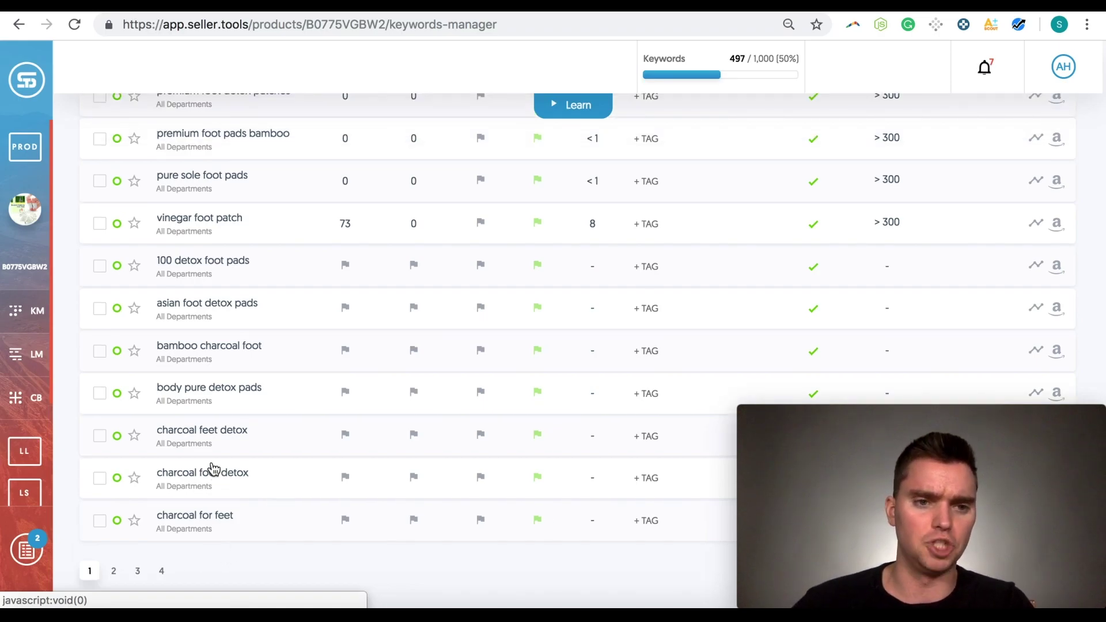
pyautogui.scroll(-6, 212, 464)
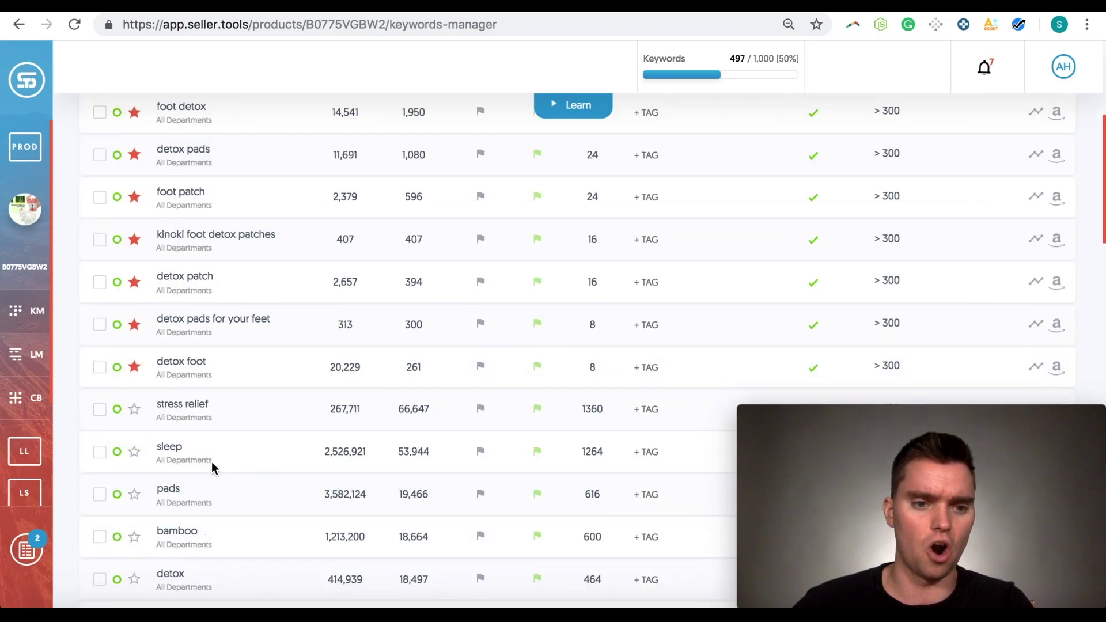
pyautogui.scroll(5, 212, 464)
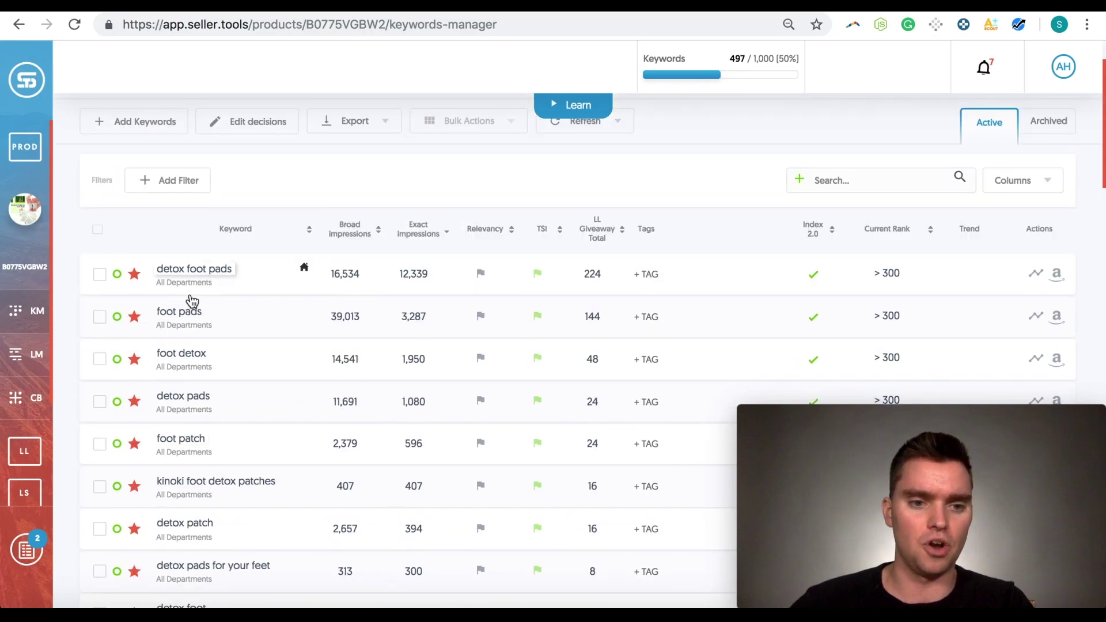
pyautogui.scroll(-2, 177, 472)
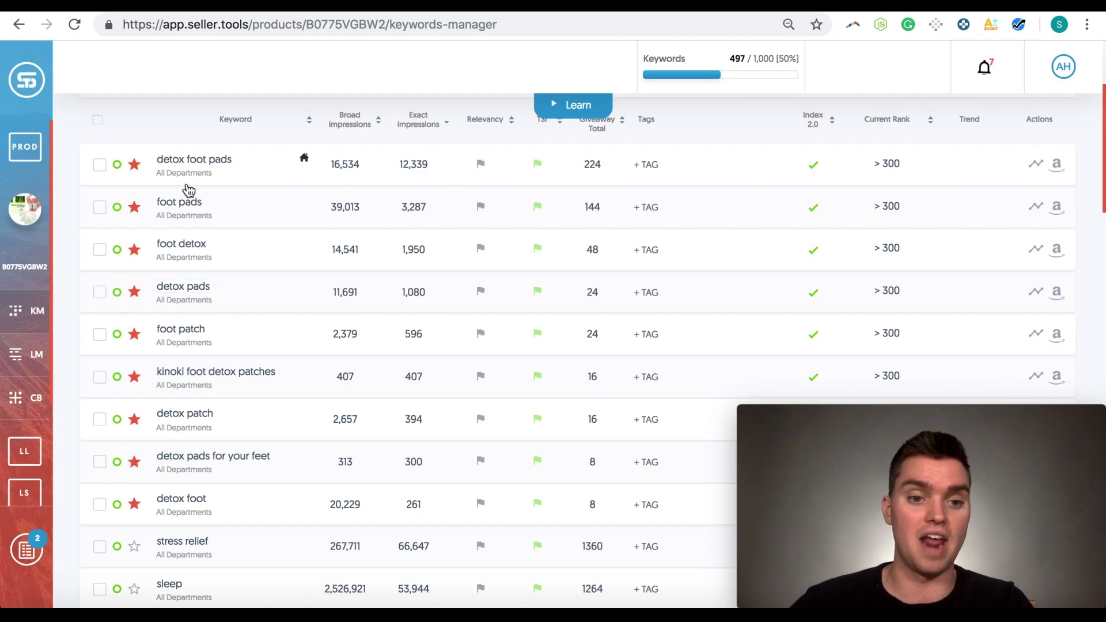
pyautogui.scroll(-1, 205, 227)
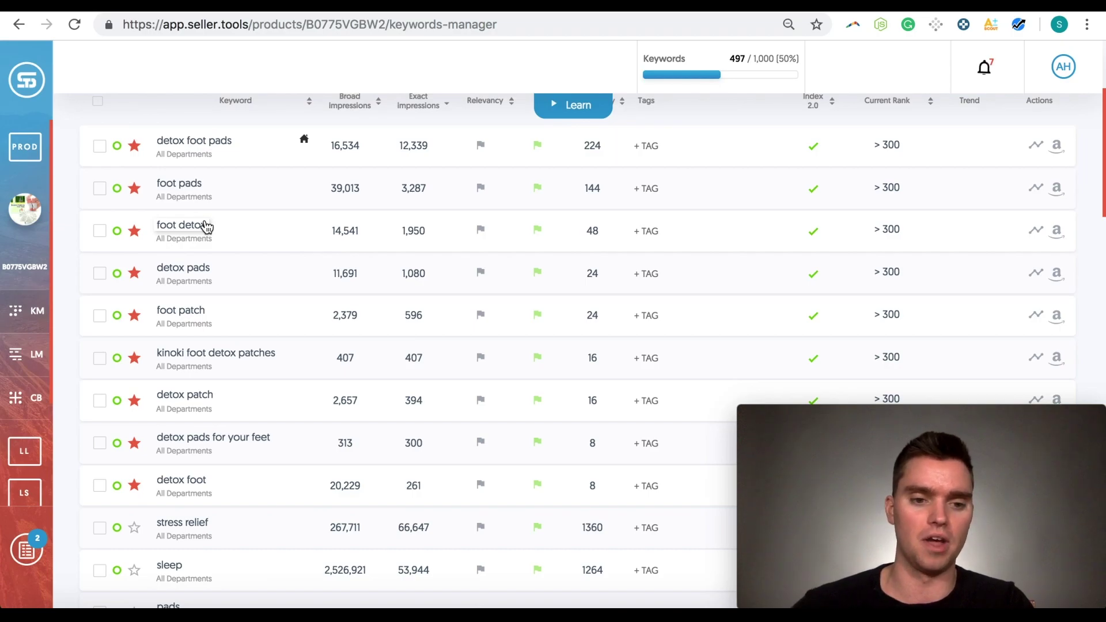
# Step: Find the keyword "detox patches" among the unstarred keywords on page 1 and star it as important
pyautogui.scroll(-1, 227, 321)
pyautogui.scroll(-5, 233, 319)
pyautogui.scroll(-3, 232, 318)
pyautogui.scroll(-1, 233, 319)
pyautogui.scroll(-20, 233, 319)
pyautogui.scroll(-10, 232, 319)
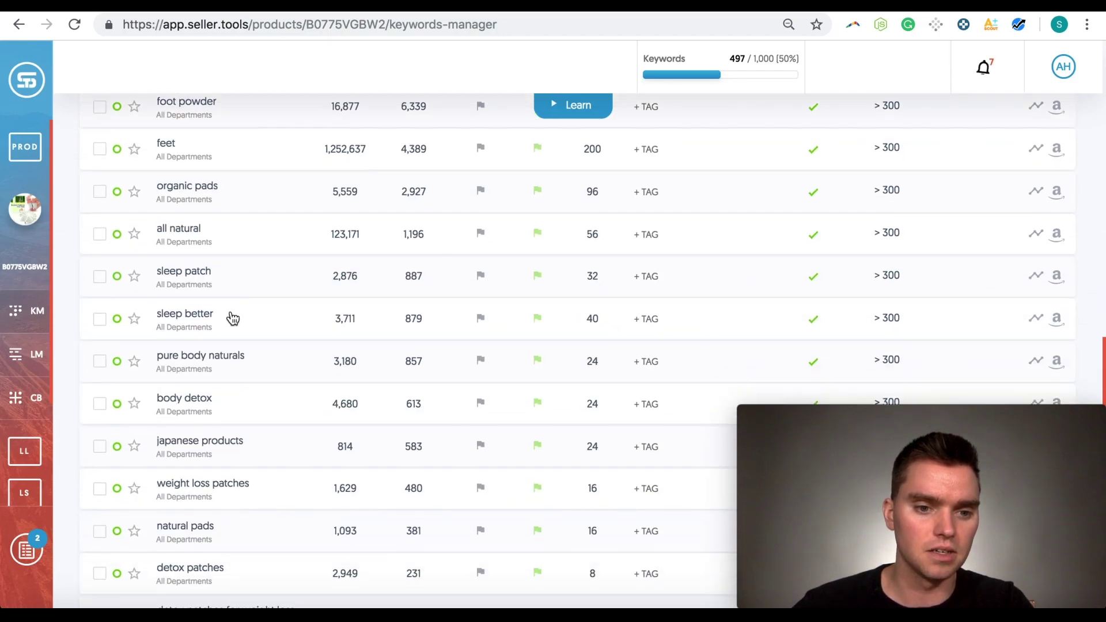
pyautogui.scroll(-3, 230, 341)
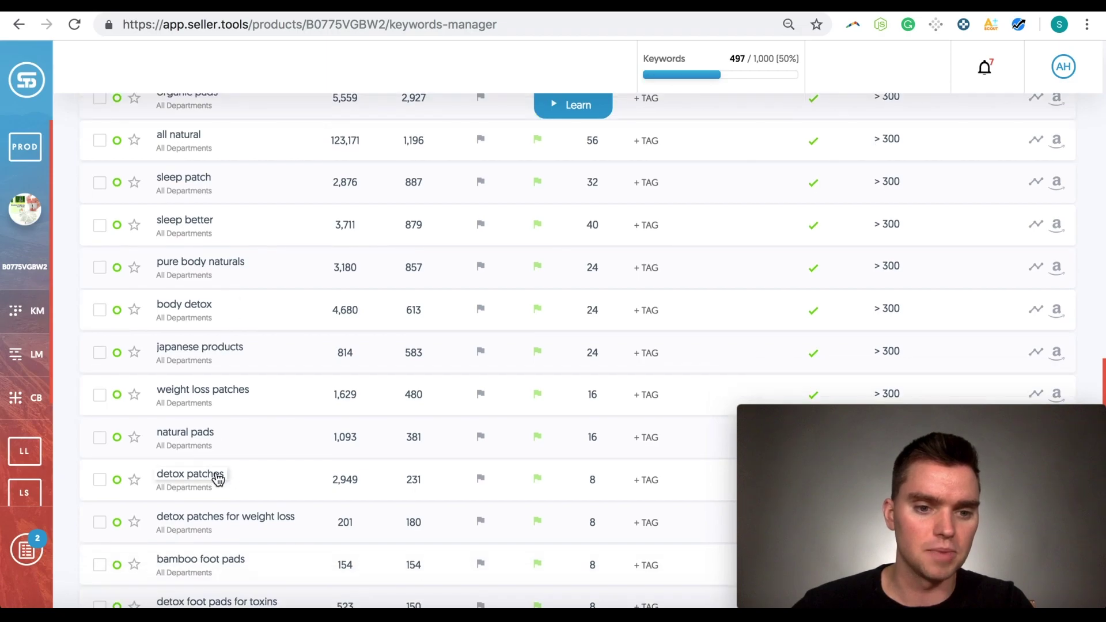
pyautogui.scroll(-1, 215, 480)
pyautogui.click(134, 456)
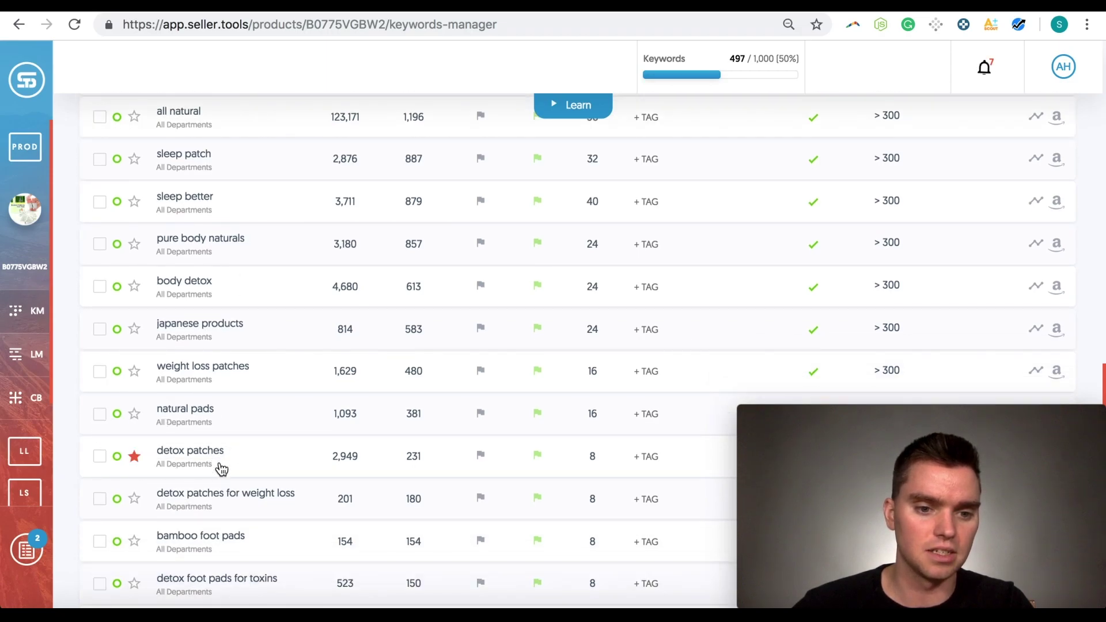
# Step: Star the keywords "bamboo foot pads" and "detox foot pads for toxins" as important
pyautogui.scroll(-4, 219, 460)
pyautogui.click(134, 422)
pyautogui.scroll(-1, 286, 435)
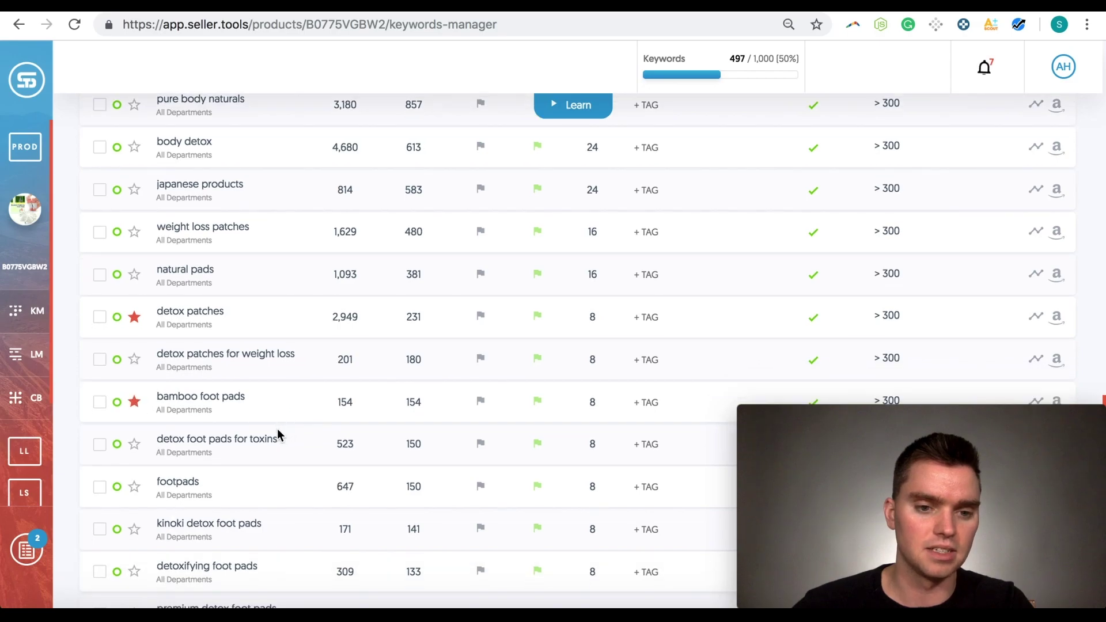
pyautogui.click(134, 444)
pyautogui.scroll(-3, 203, 441)
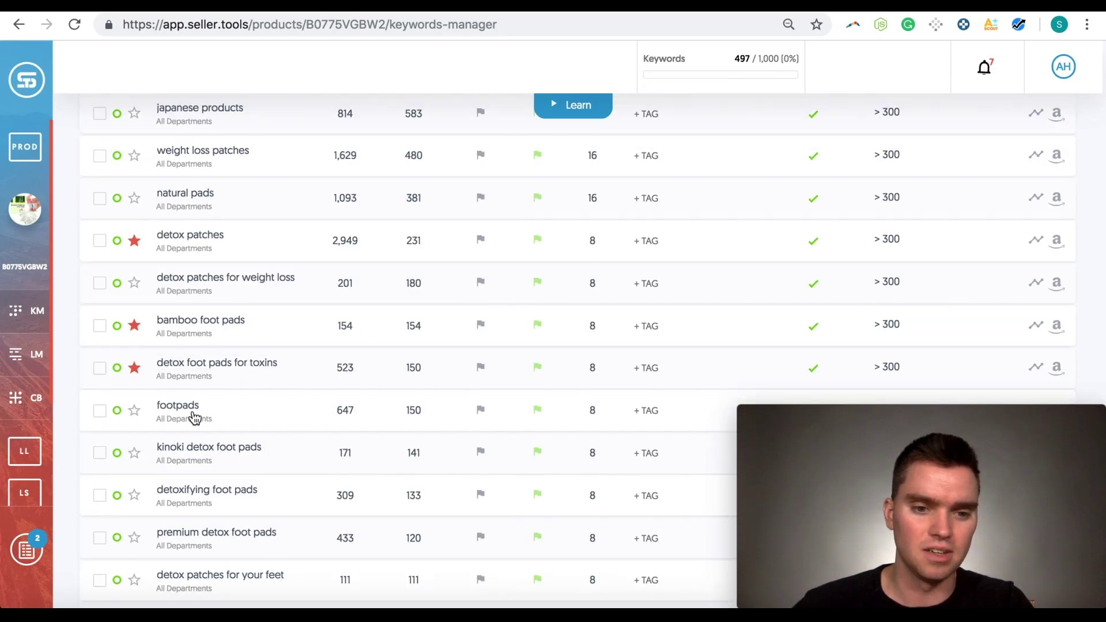
# Step: Star the keywords "detoxifying foot pads" and "kinoki detox foot pads" as important
pyautogui.scroll(-1, 199, 421)
pyautogui.scroll(-1, 210, 395)
pyautogui.scroll(-1, 228, 396)
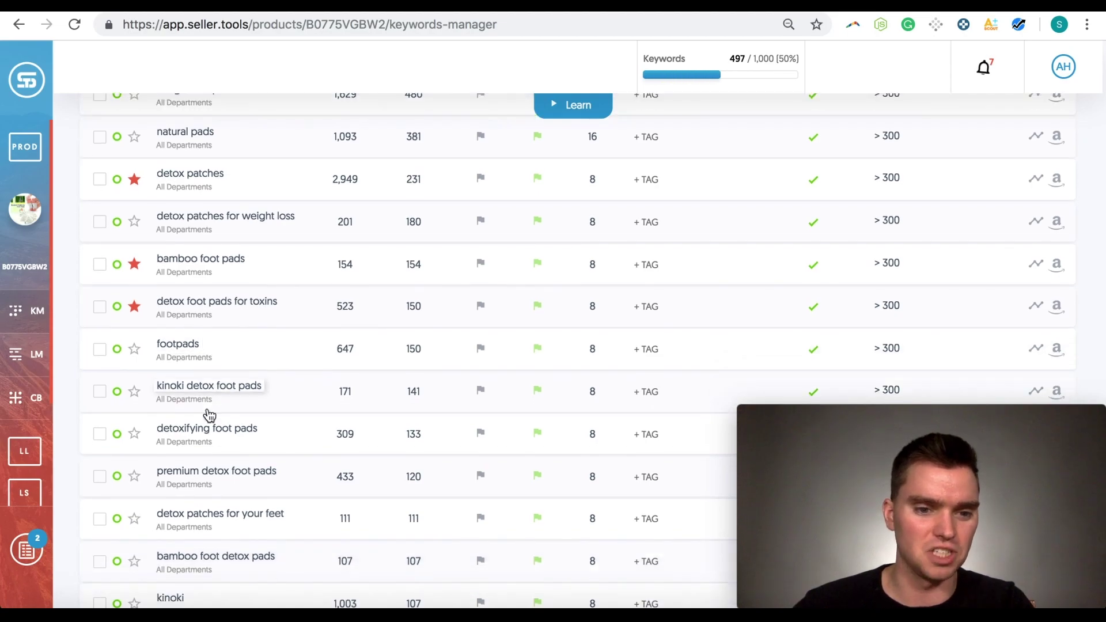
pyautogui.click(134, 434)
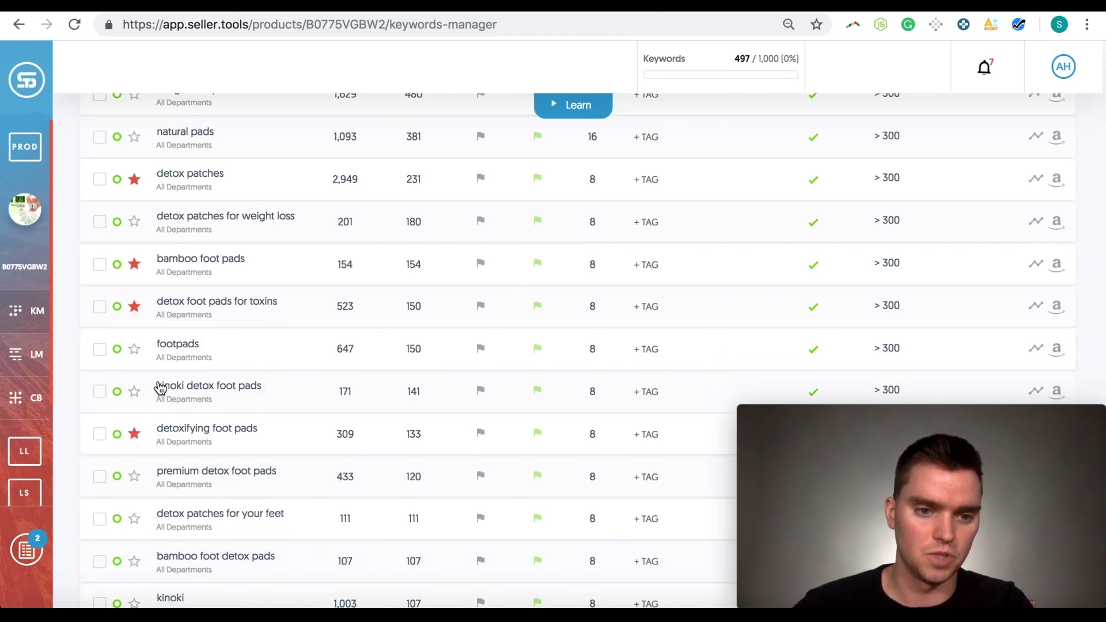
pyautogui.scroll(-3, 202, 399)
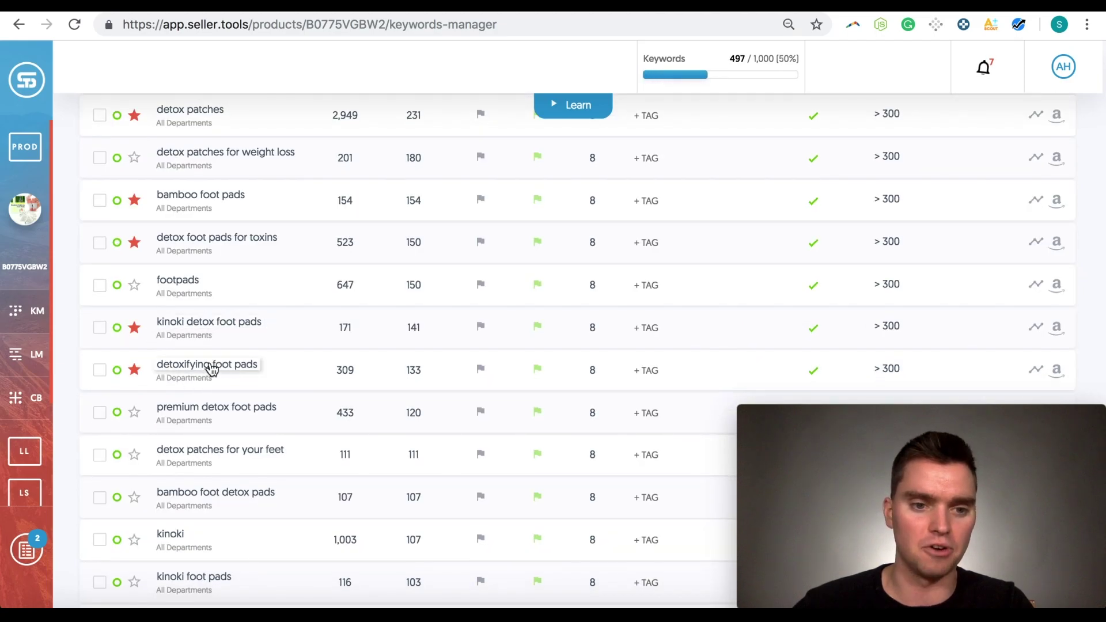
# Step: Star the keywords "premium detox foot pads" and "detox patches for your feet" as important
pyautogui.scroll(-1, 211, 373)
pyautogui.scroll(-1, 208, 390)
pyautogui.scroll(-1, 200, 388)
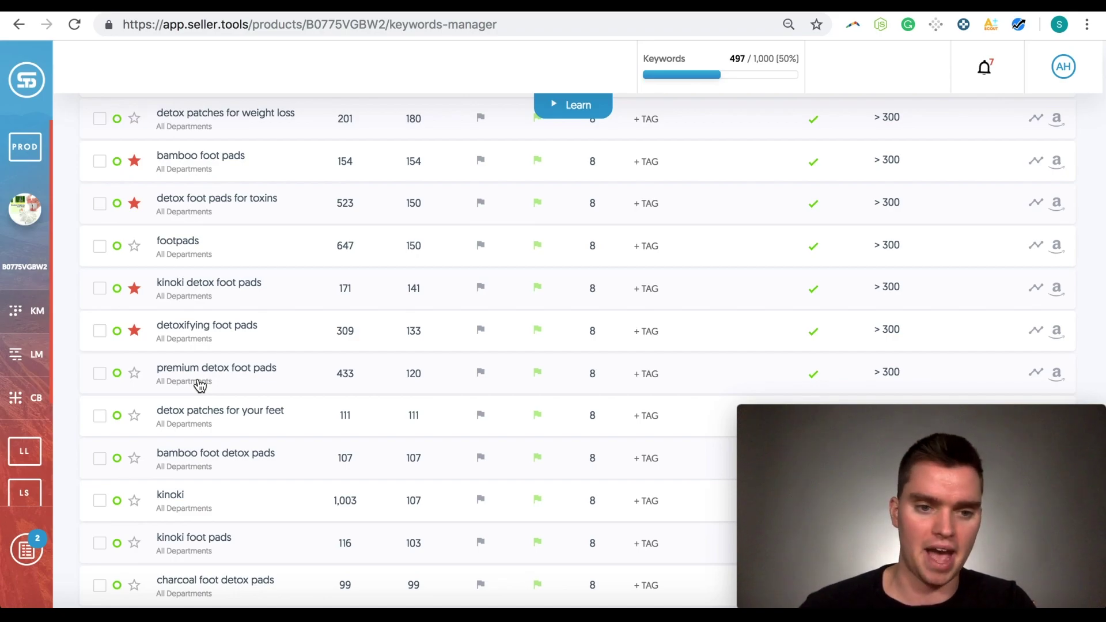
pyautogui.scroll(-1, 198, 384)
pyautogui.click(140, 375)
pyautogui.scroll(-1, 157, 380)
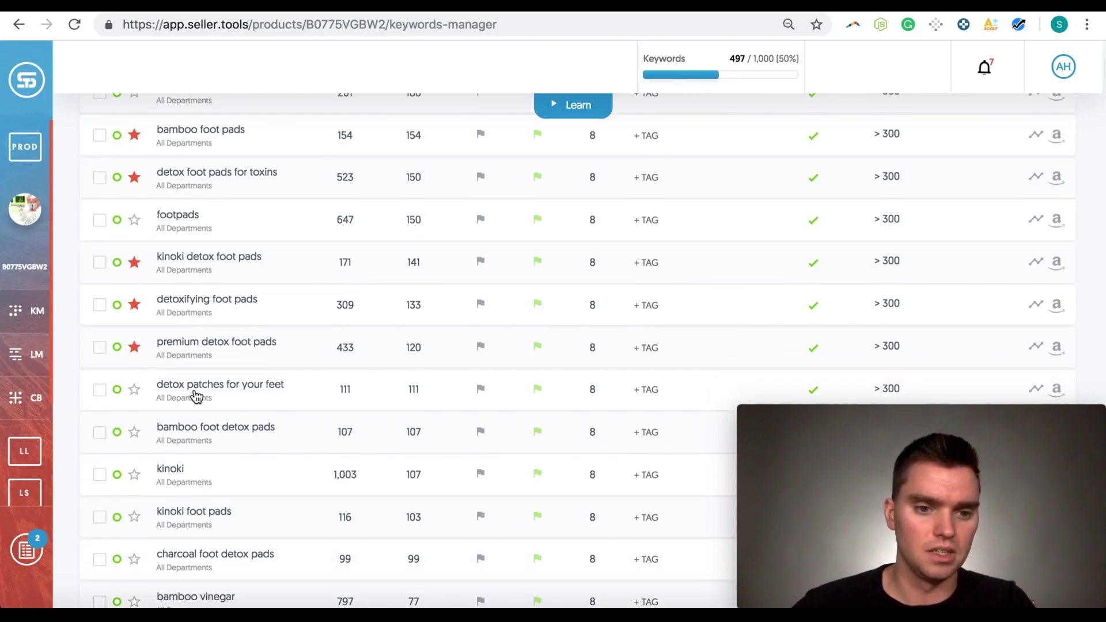
pyautogui.click(134, 390)
pyautogui.scroll(-1, 164, 393)
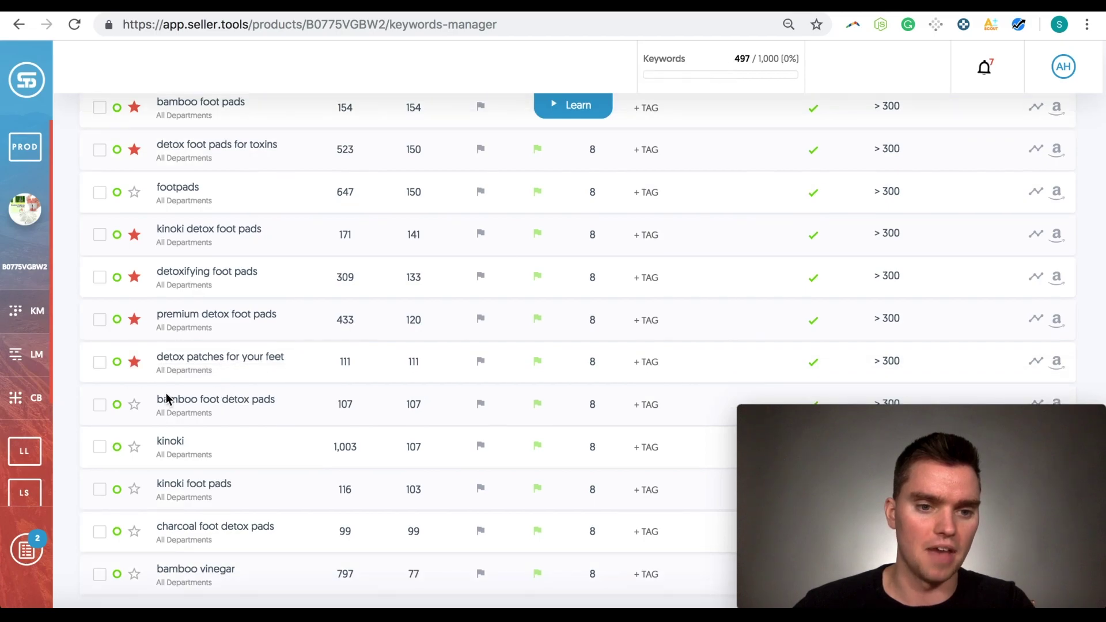
# Step: Star the keywords "bamboo foot detox pads", "kinoki", "kinoki foot pads" and "charcoal foot detox pads" as important
pyautogui.scroll(-2, 146, 402)
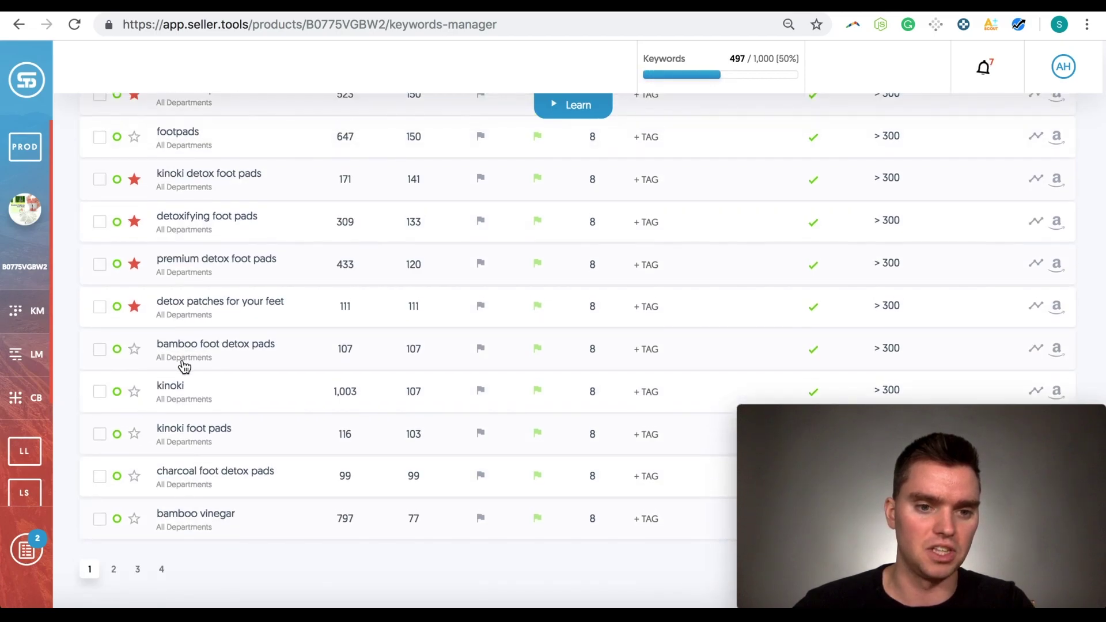
pyautogui.click(136, 350)
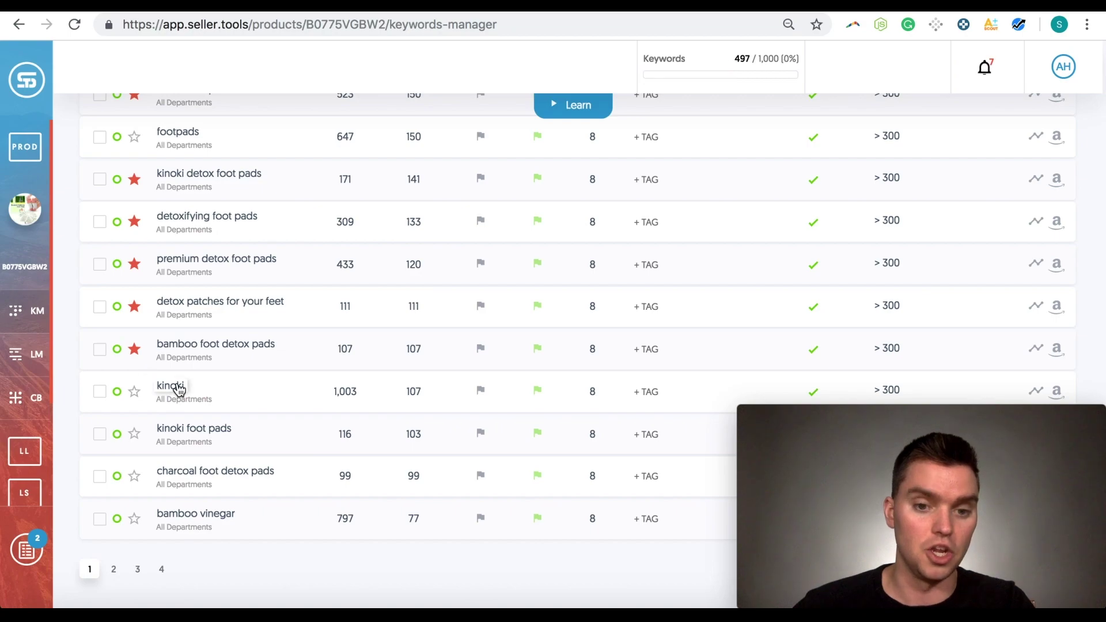
pyautogui.click(136, 392)
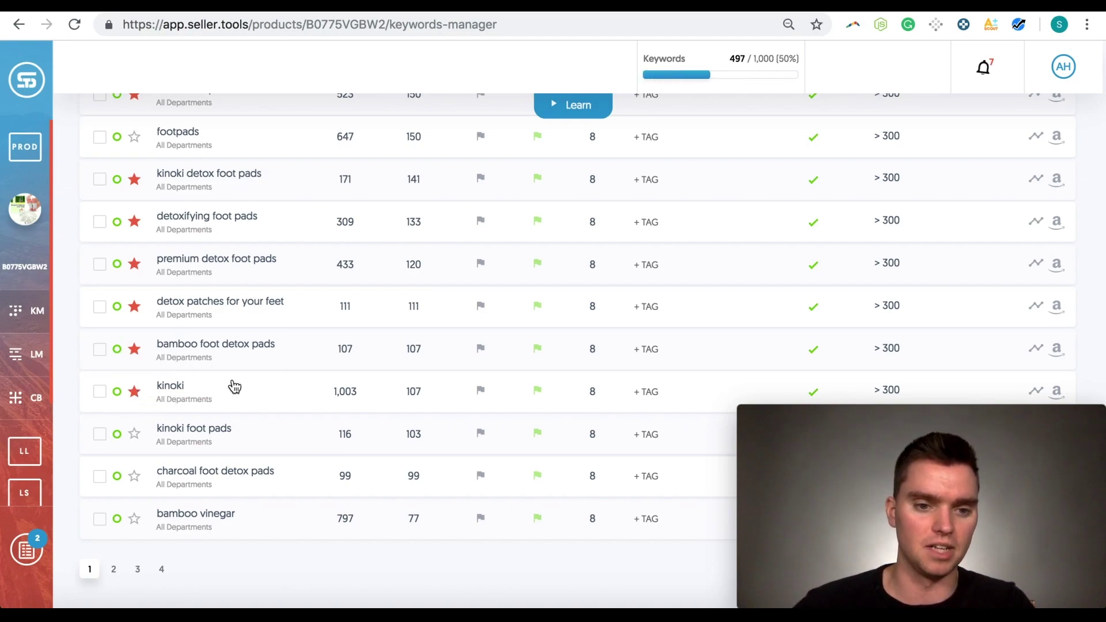
pyautogui.click(134, 433)
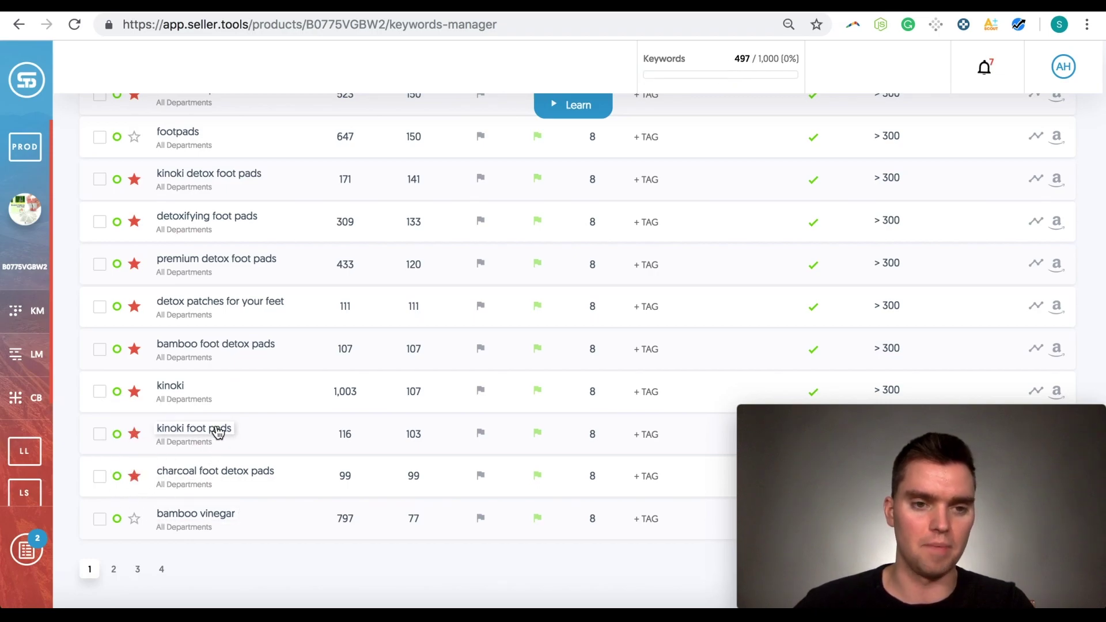
# Step: Review page 1 of the keyword list from beginning to end, checking which keywords are starred and which are not
pyautogui.scroll(5, 217, 427)
pyautogui.scroll(20, 216, 425)
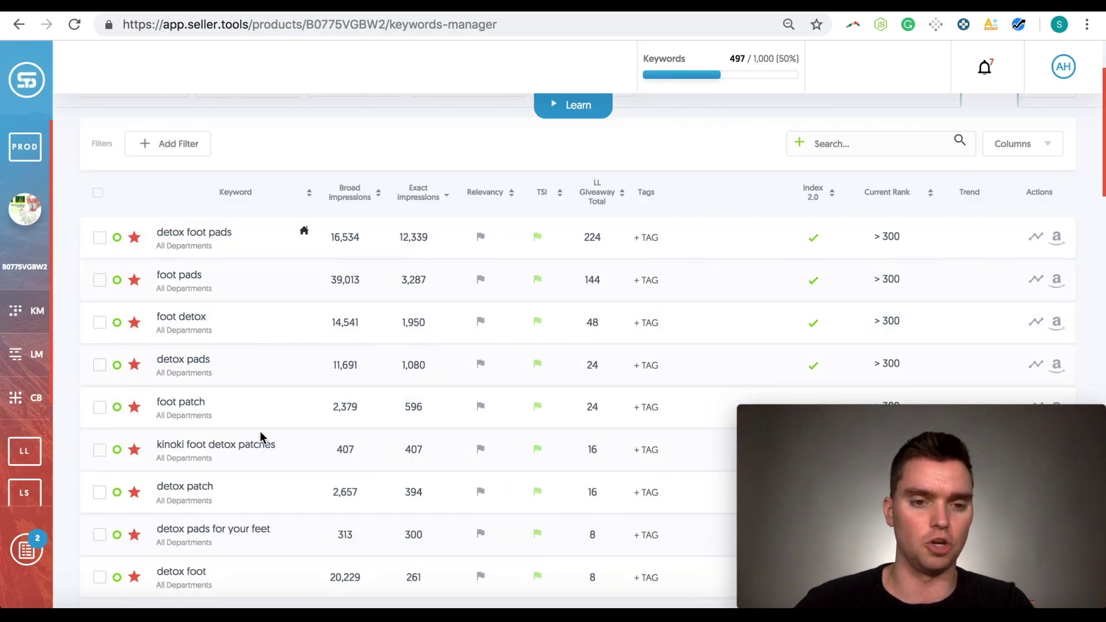
pyautogui.scroll(-20, 260, 430)
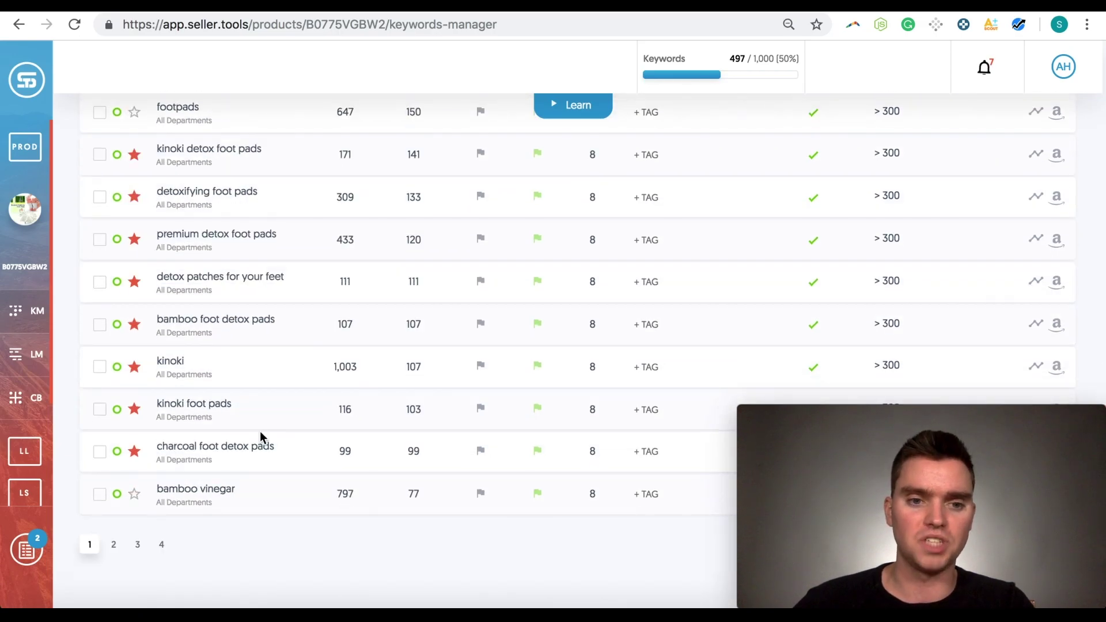
pyautogui.scroll(1, 260, 430)
pyautogui.scroll(1, 261, 436)
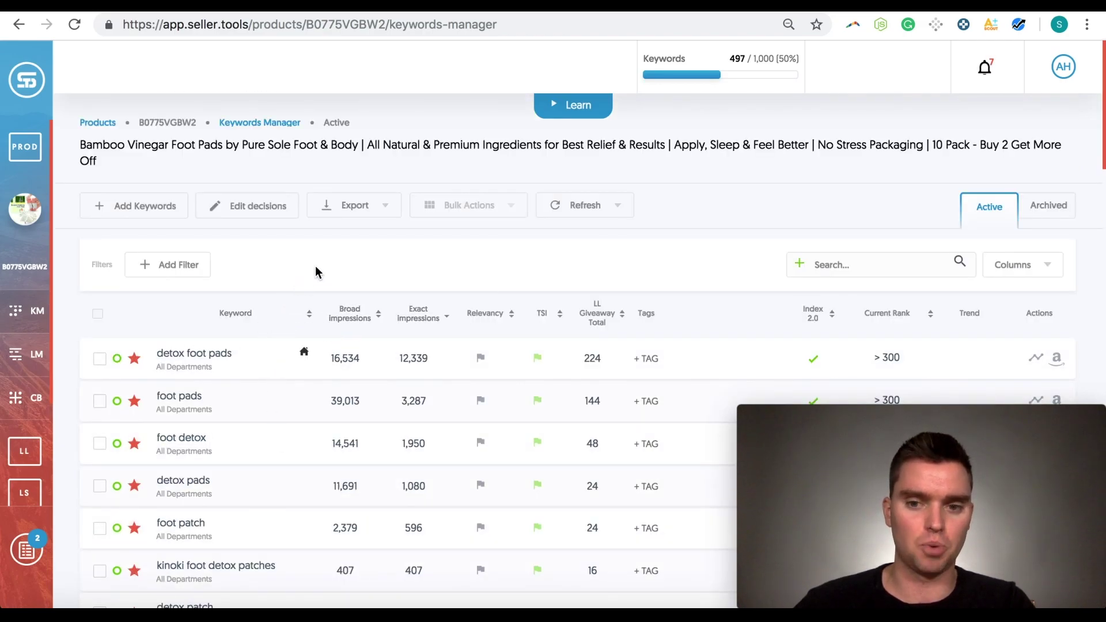
pyautogui.scroll(-15, 217, 402)
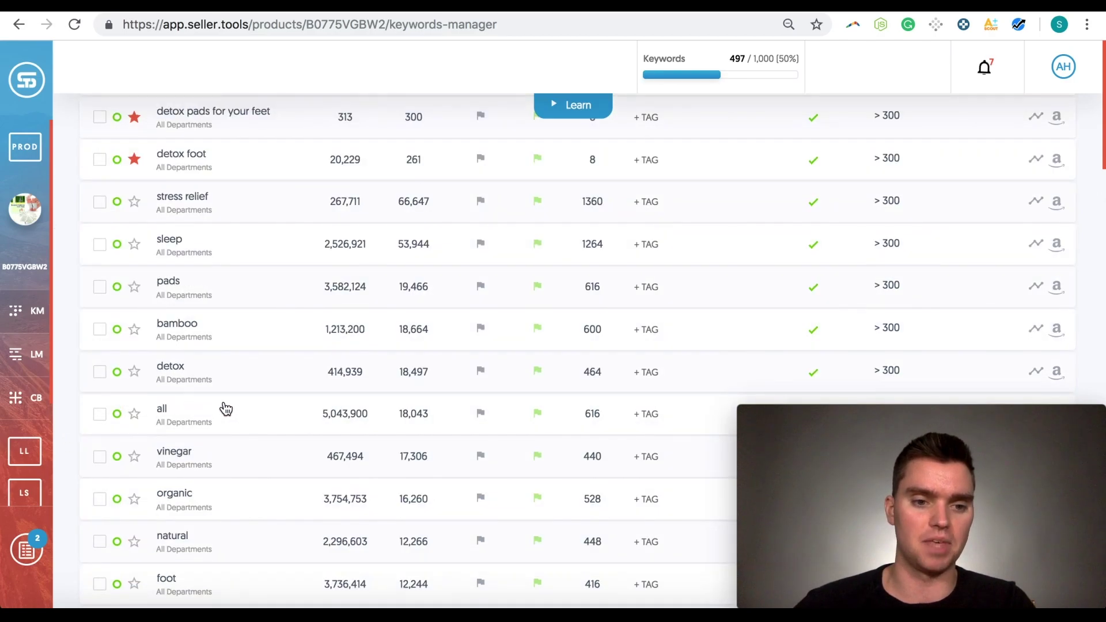
pyautogui.scroll(15, 228, 409)
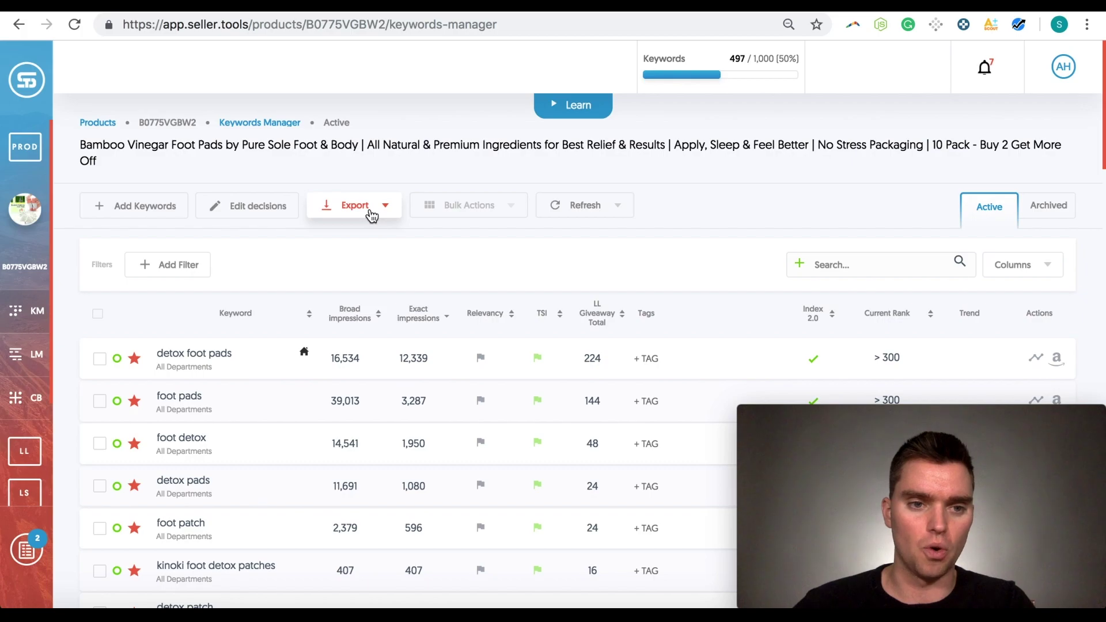
# Step: Add a keyword filter on the Starred attribute with the equals operator
pyautogui.click(185, 269)
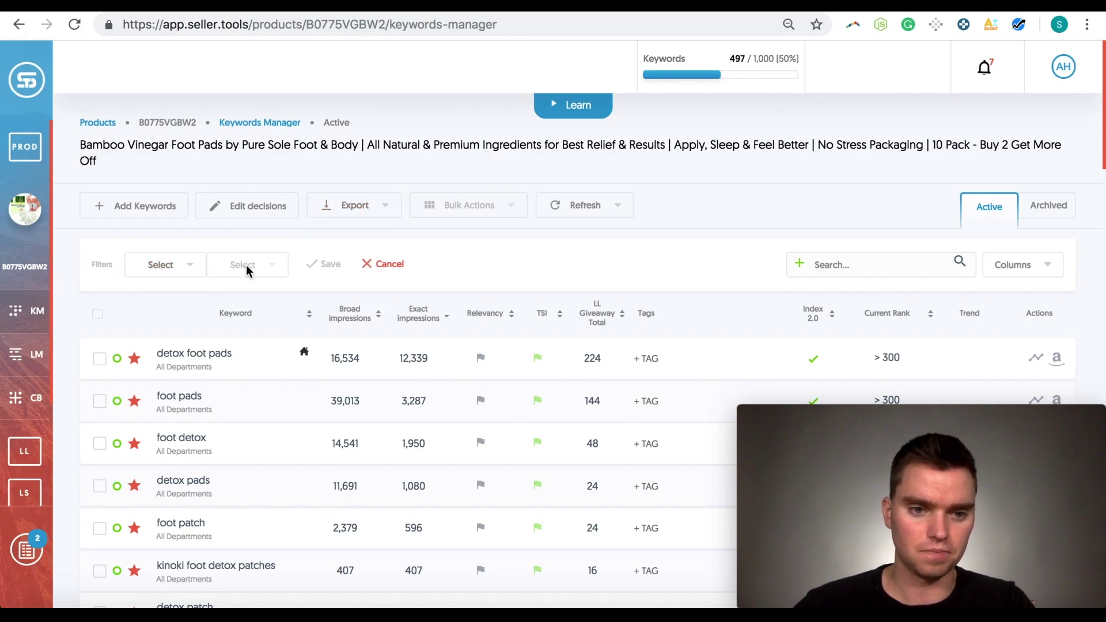
pyautogui.click(174, 272)
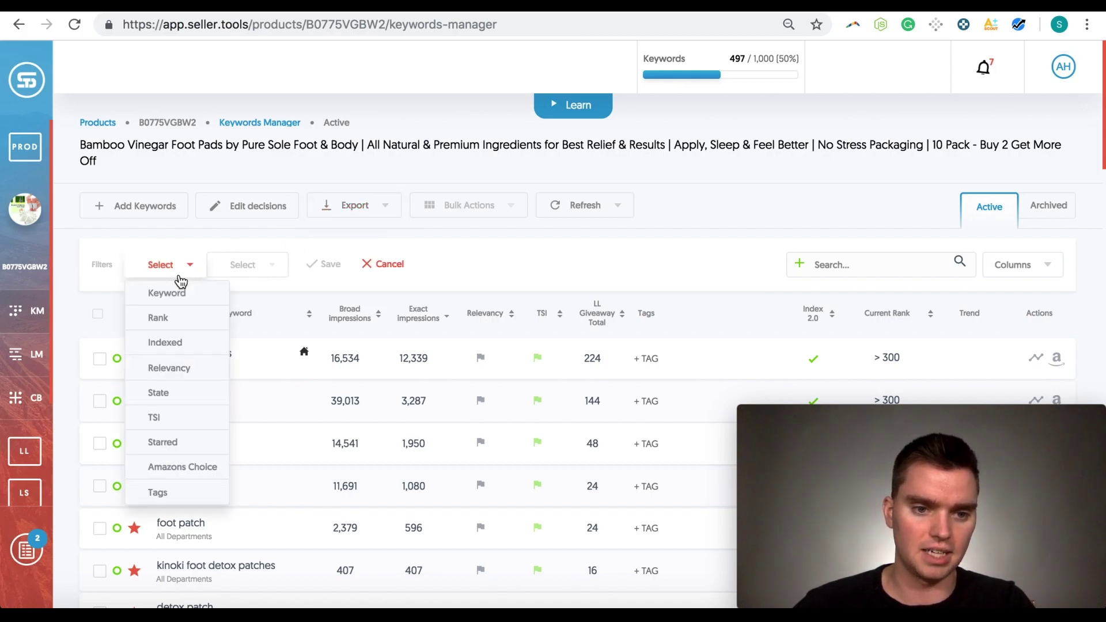
pyautogui.click(205, 443)
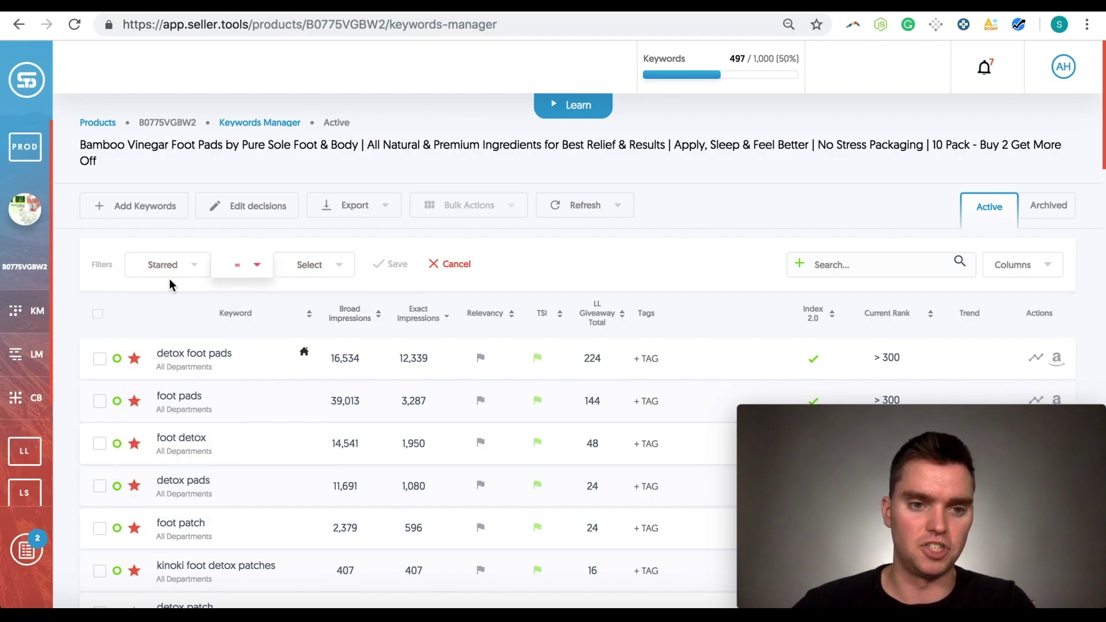
# Step: Try to save the Starred filter without a value and export the filtered keywords
pyautogui.click(395, 265)
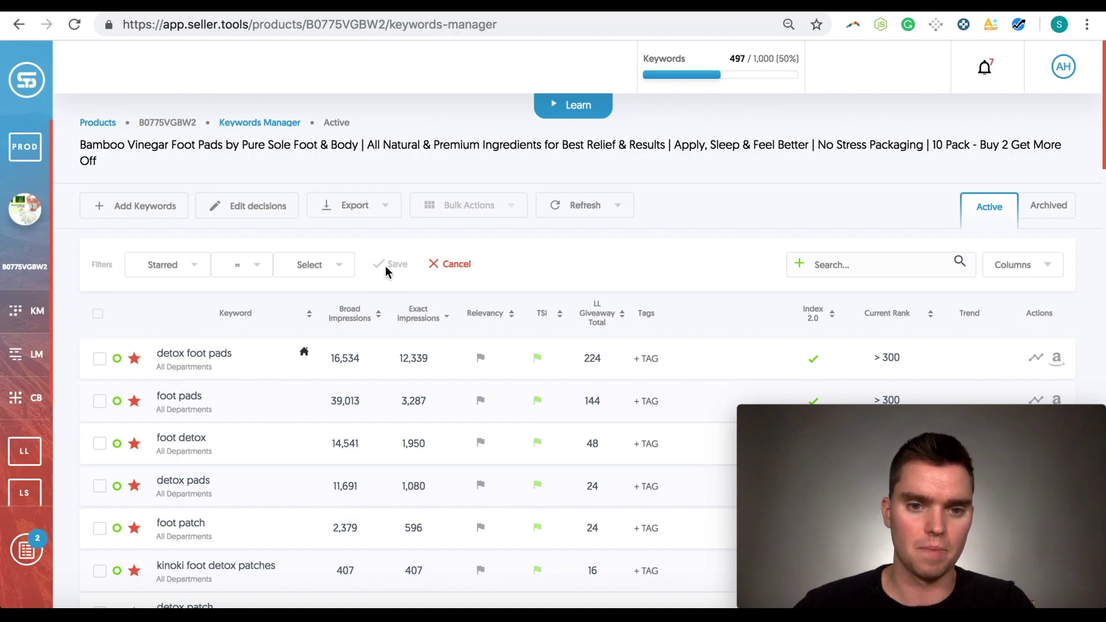
pyautogui.click(364, 219)
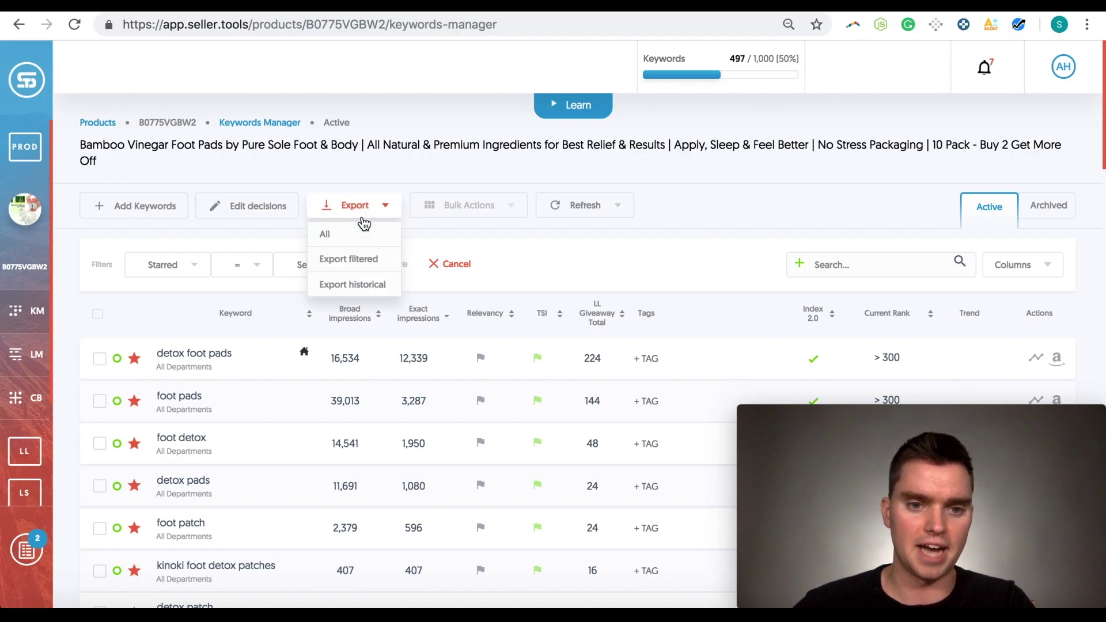
pyautogui.click(370, 266)
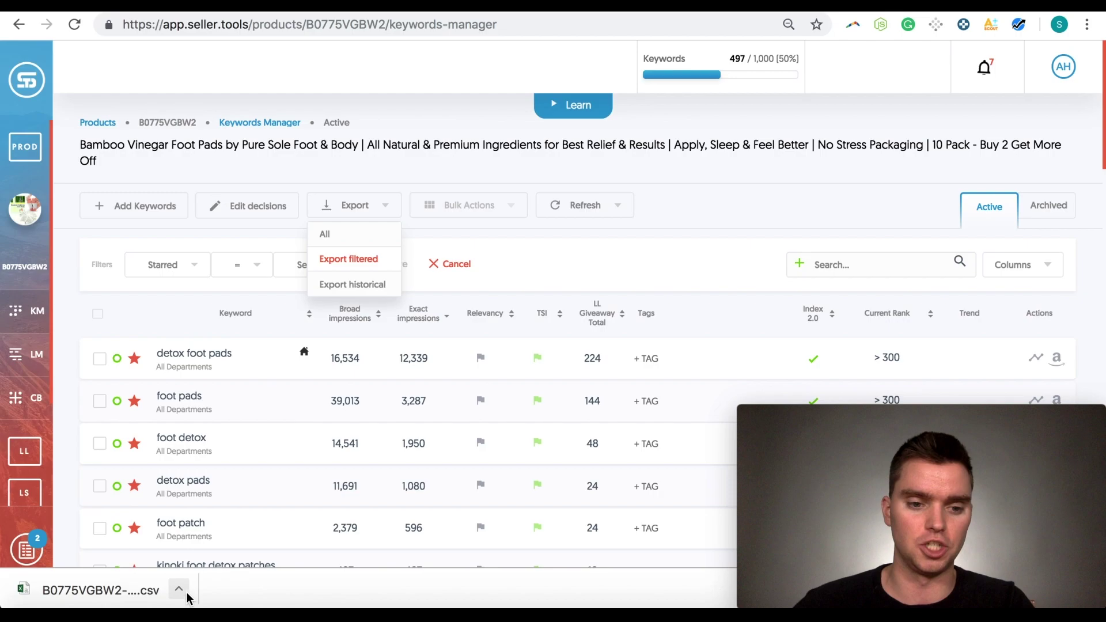
# Step: Set the Starred filter's value to Yes and save the filter
pyautogui.click(255, 270)
pyautogui.click(308, 268)
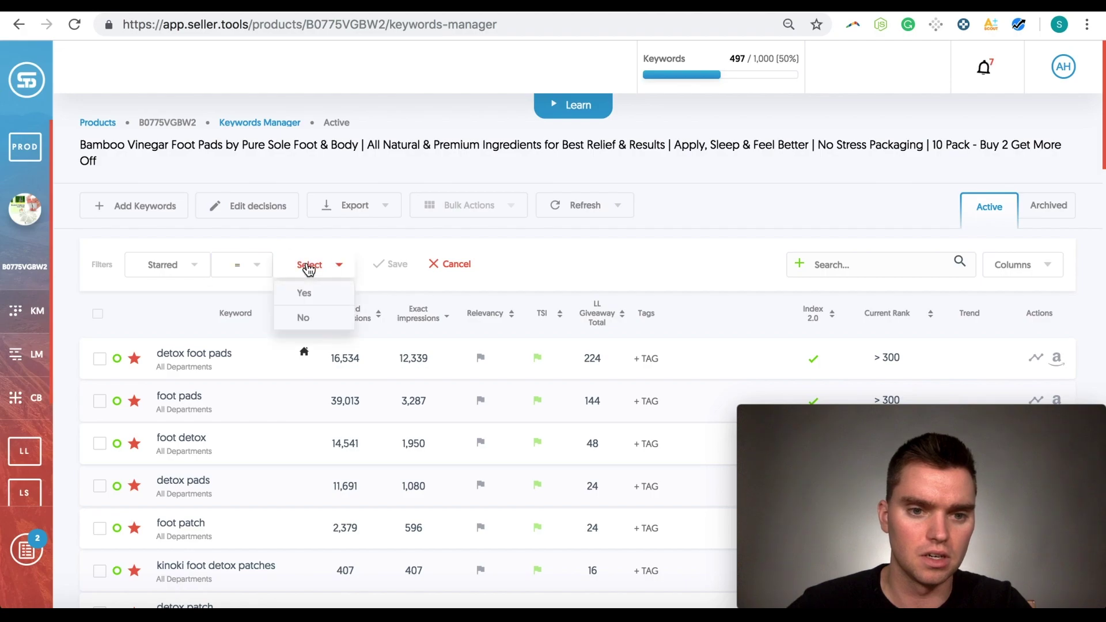
pyautogui.click(309, 294)
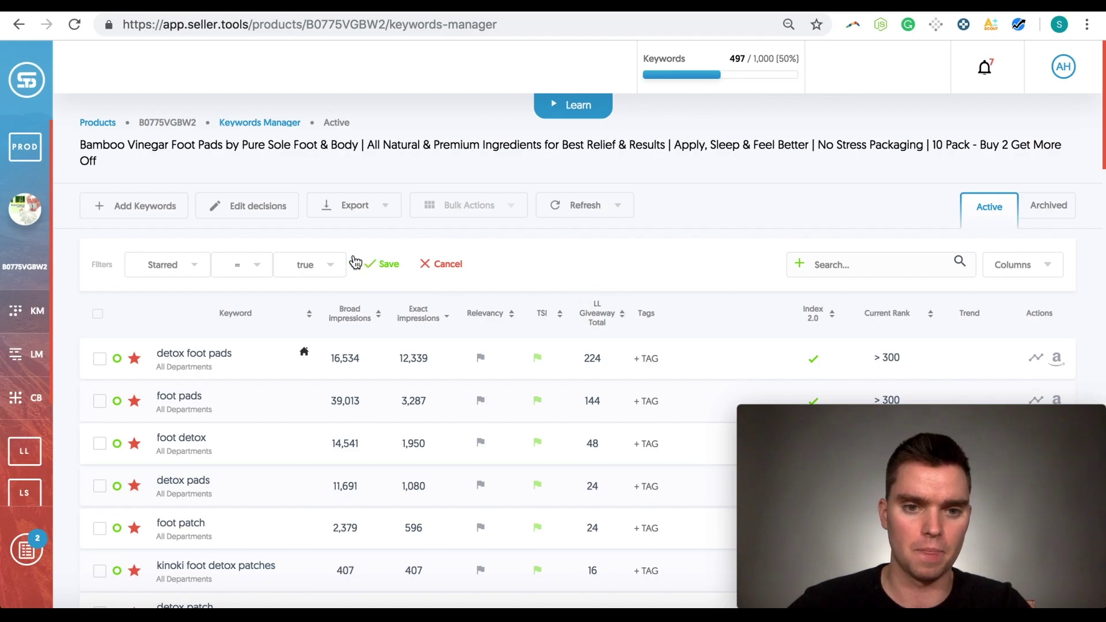
pyautogui.click(381, 269)
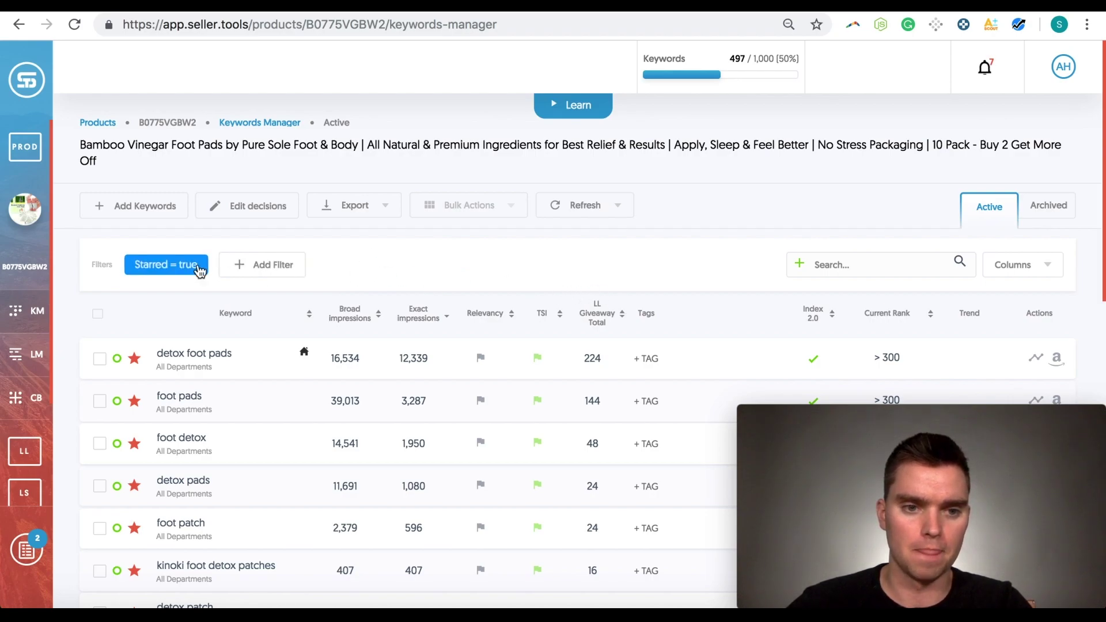
# Step: Export the filtered starred keywords and open the downloaded CSV file
pyautogui.click(376, 207)
pyautogui.click(352, 258)
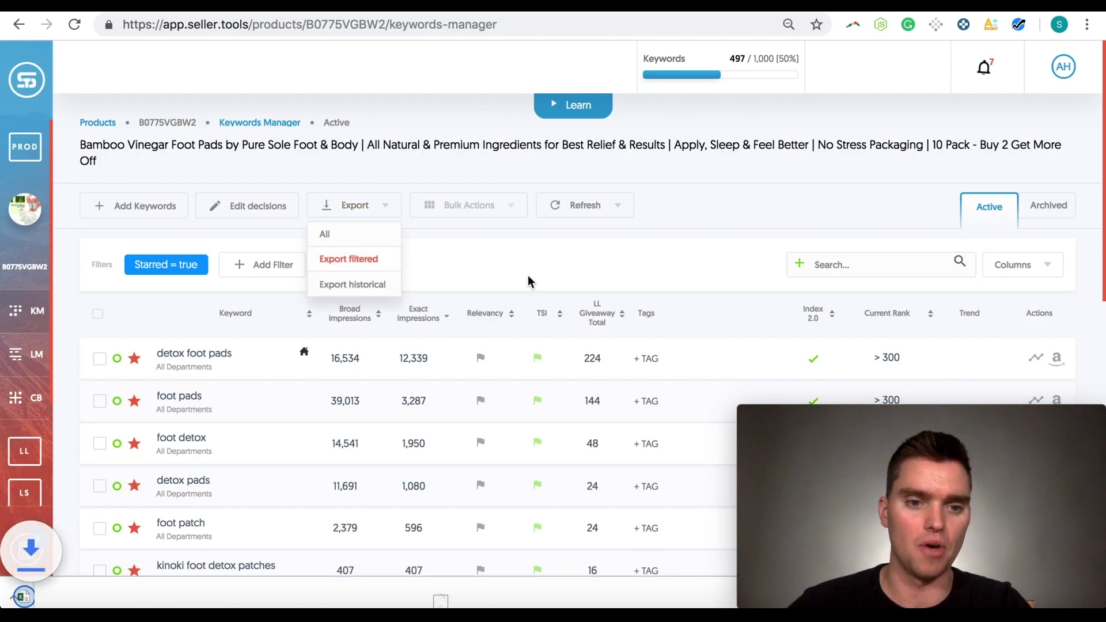
pyautogui.click(178, 590)
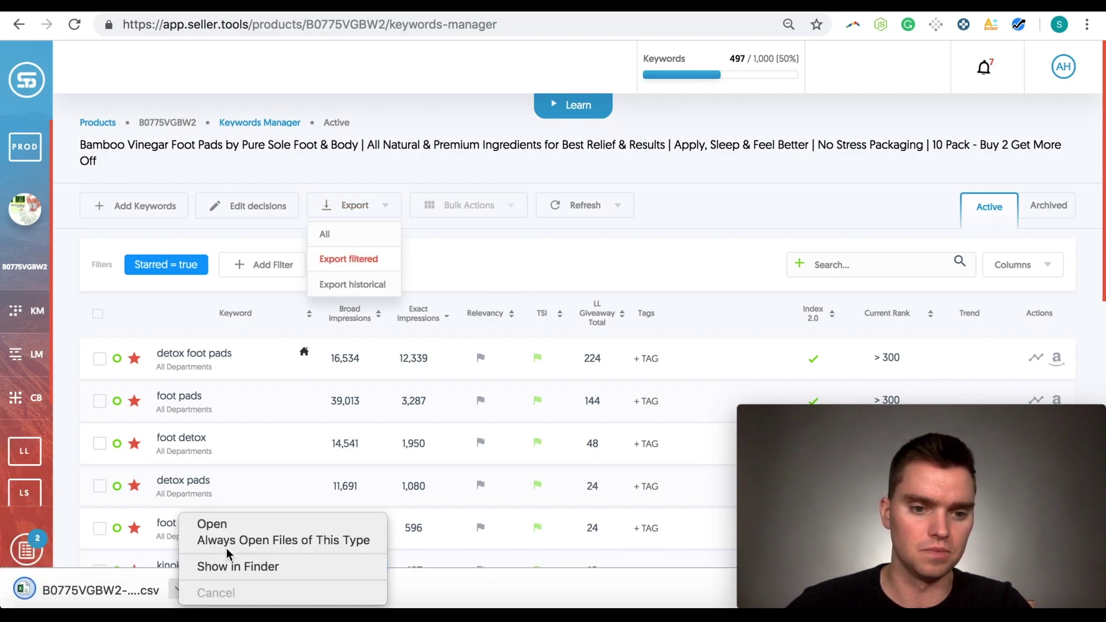
pyautogui.click(223, 524)
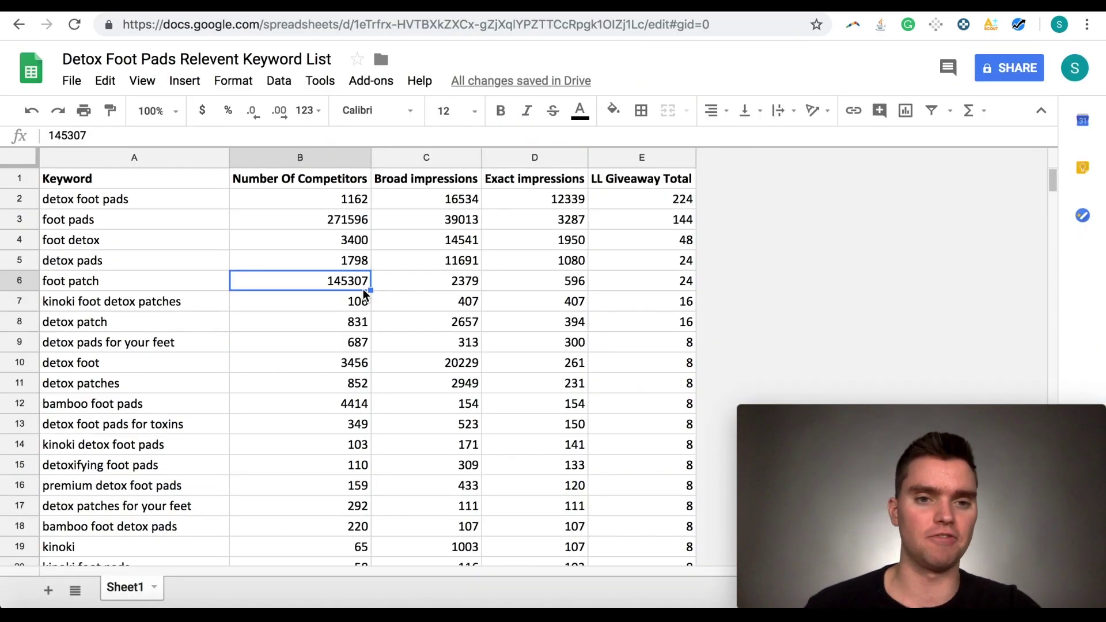
# Step: Review the column headings from Keyword to LL Giveaway Total in the Google Sheets file "Detox Foot Pads Relevent Keyword List"
pyautogui.click(171, 182)
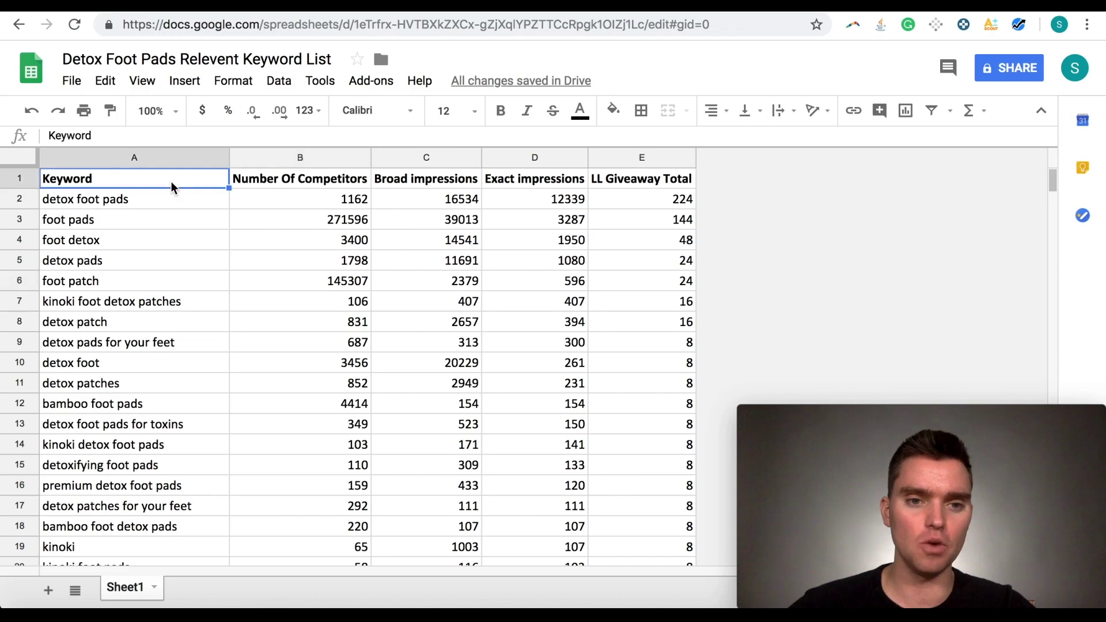
pyautogui.click(301, 178)
pyautogui.click(401, 178)
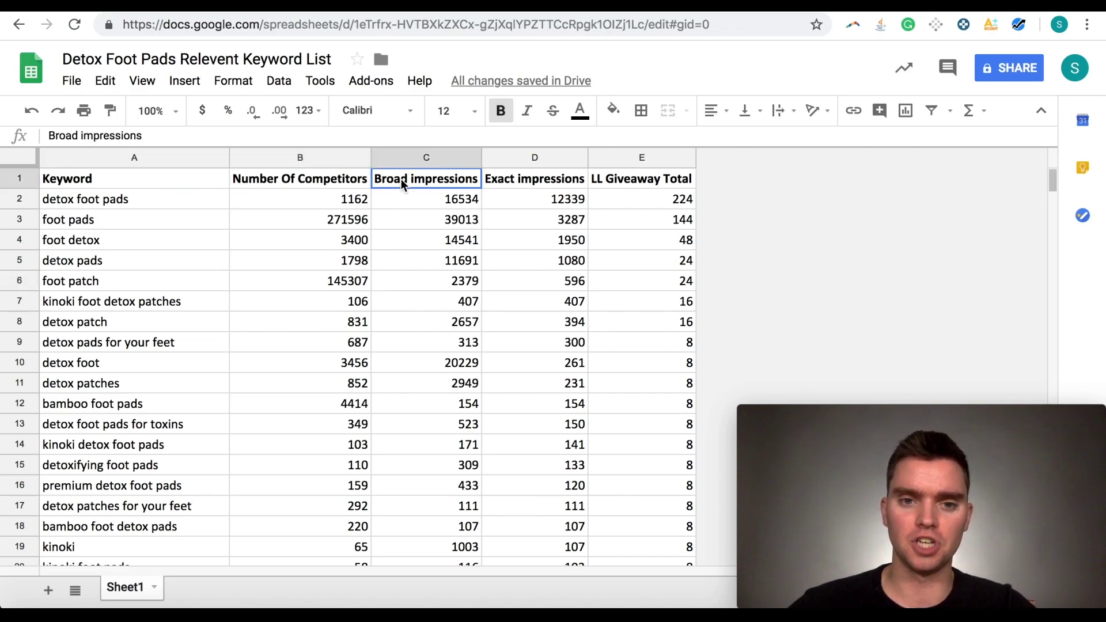
pyautogui.click(525, 183)
pyautogui.click(622, 182)
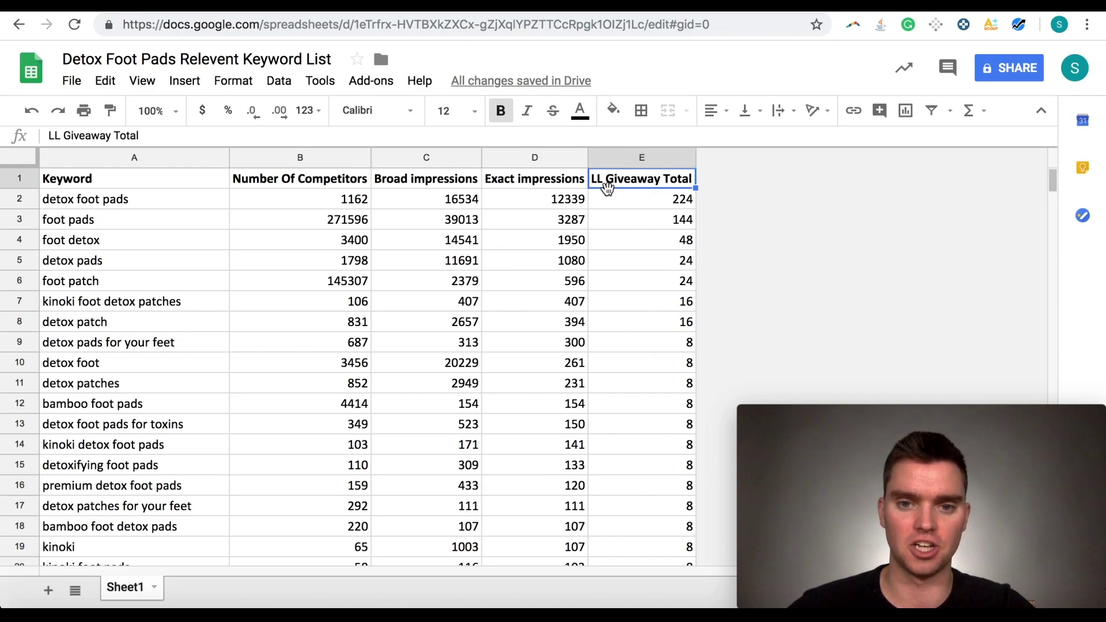
pyautogui.click(651, 201)
pyautogui.click(648, 185)
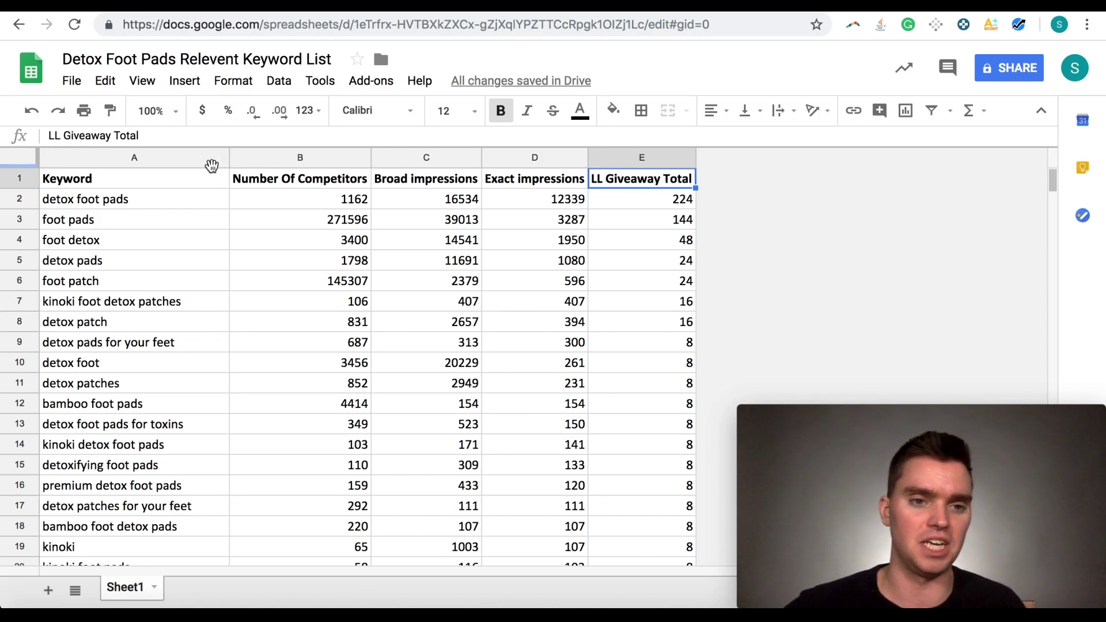
# Step: Select the keyword cells A2:A21 and look over the list from "detox foot pads" to "charcoal foot detox pads"
pyautogui.click(188, 202)
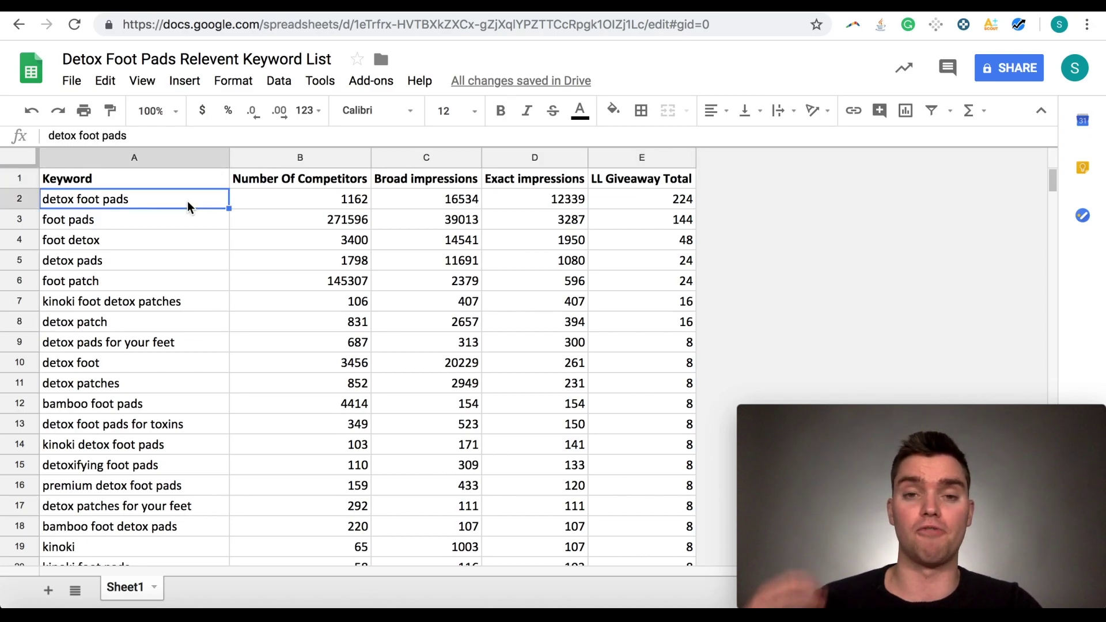
pyautogui.click(156, 276)
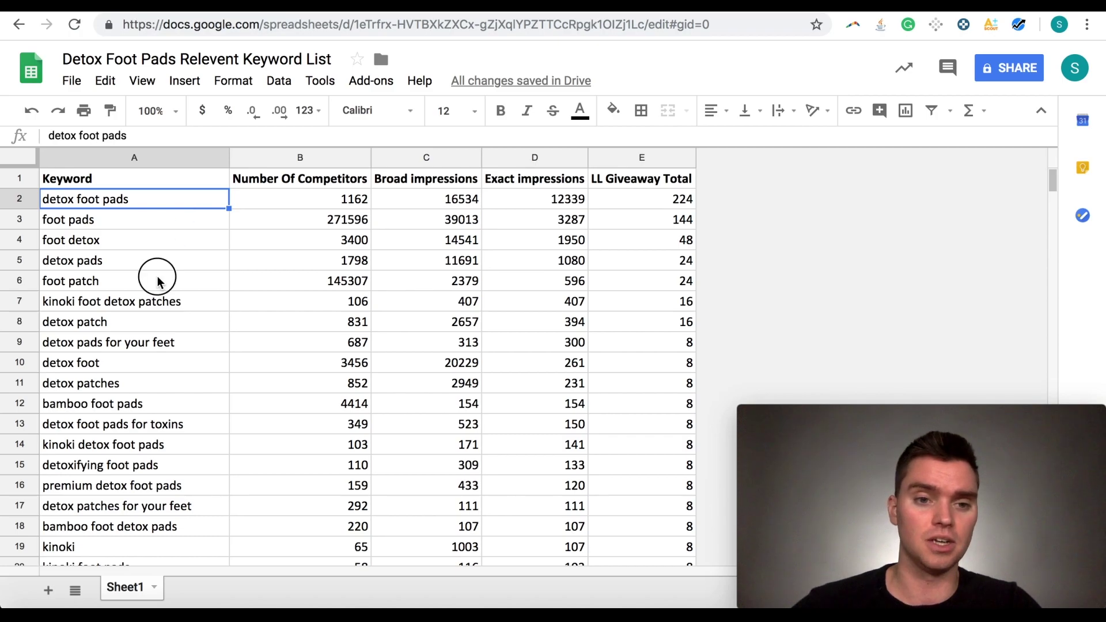
pyautogui.click(182, 205)
pyautogui.press('super+shift+Down')
pyautogui.scroll(-5, 185, 365)
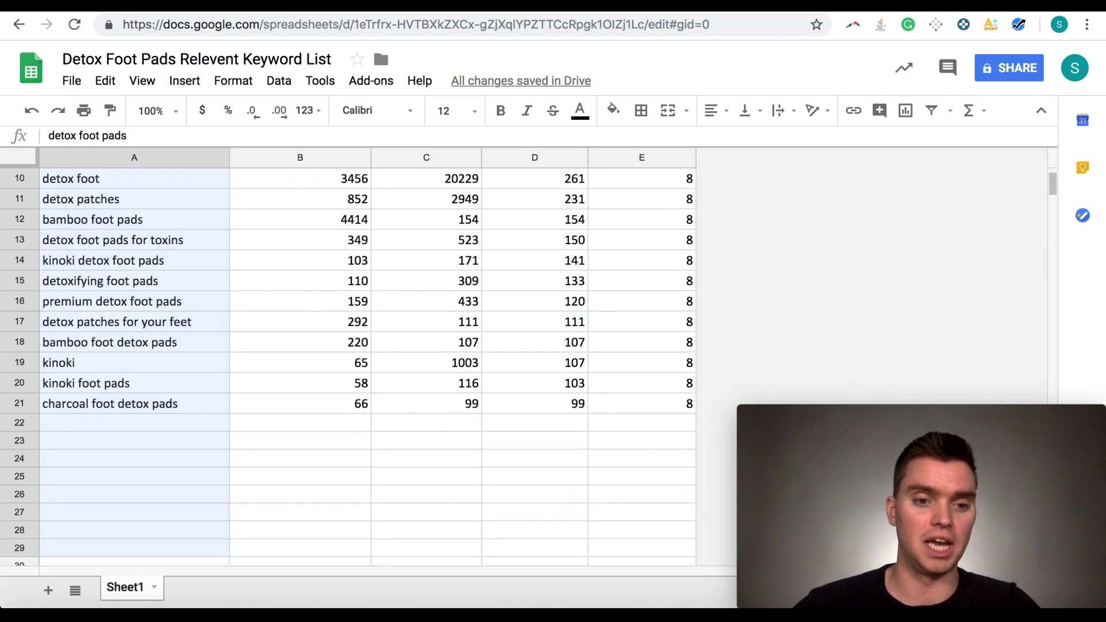
pyautogui.scroll(5, 185, 322)
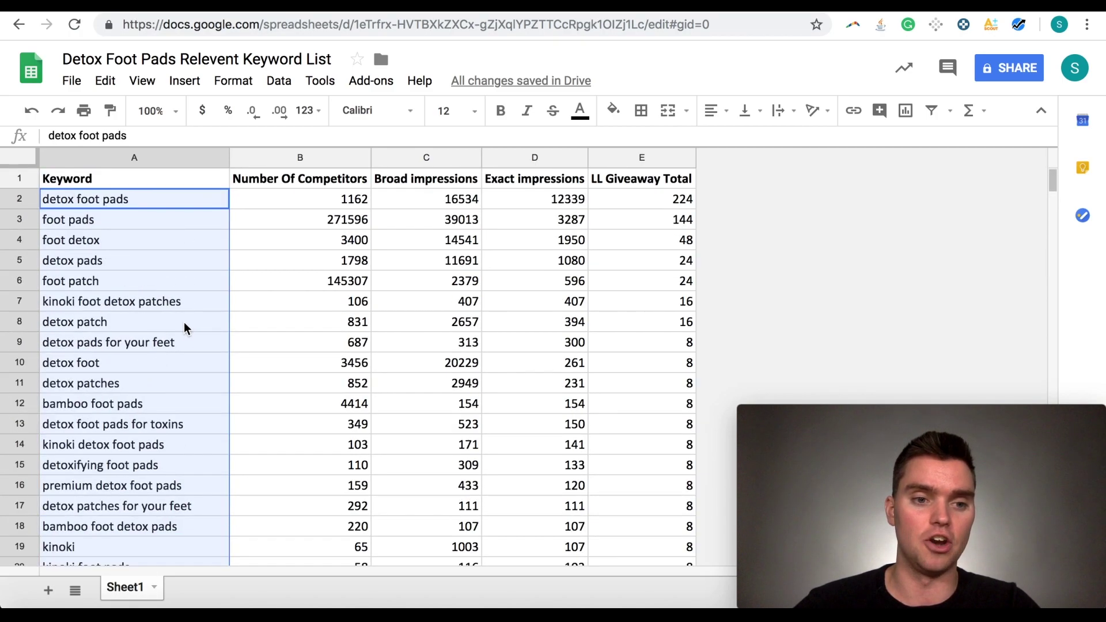
pyautogui.scroll(-3, 148, 402)
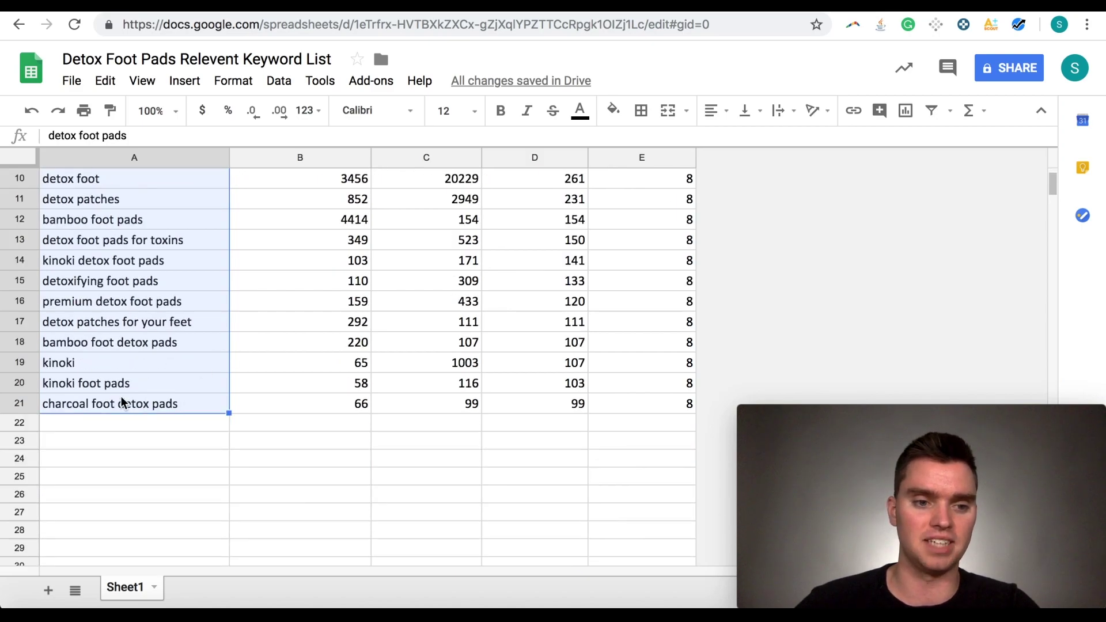
pyautogui.scroll(3, 130, 386)
pyautogui.click(141, 240)
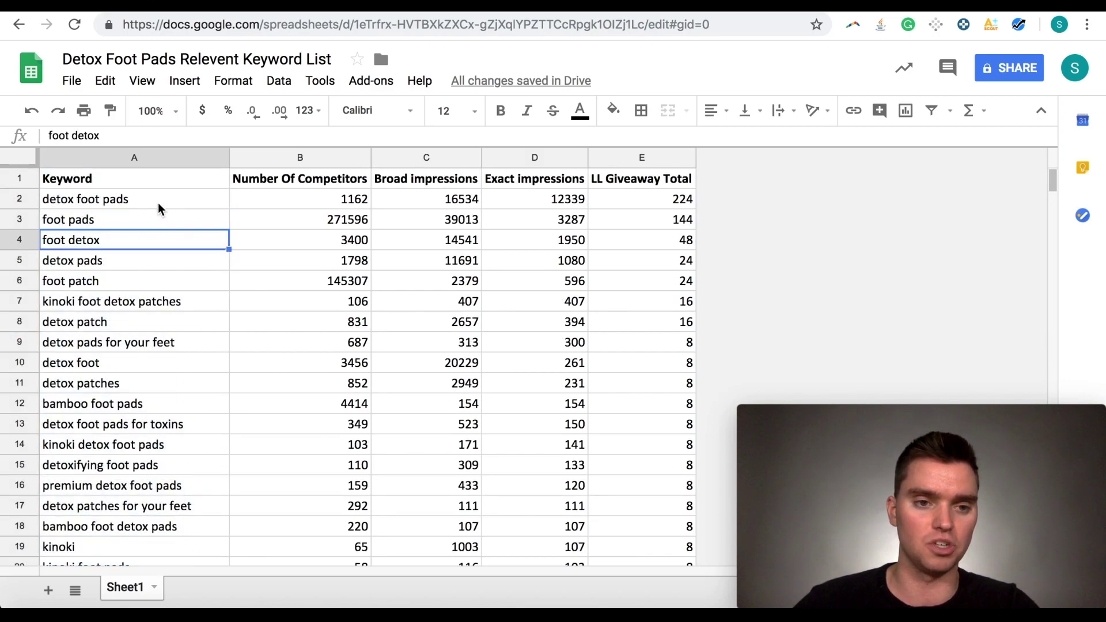
pyautogui.click(158, 202)
pyautogui.moveTo(146, 502); pyautogui.dragTo(168, 482)
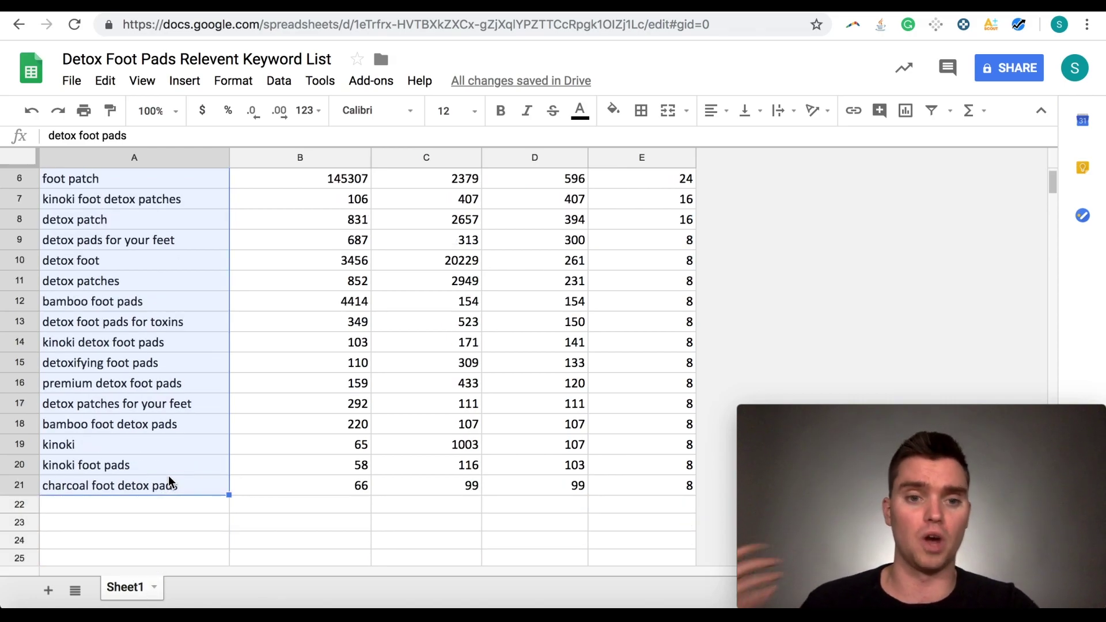
# Step: Examine the LL Giveaway Total values in column E for the listed keywords, starting with "detox foot pads"
pyautogui.scroll(2, 173, 471)
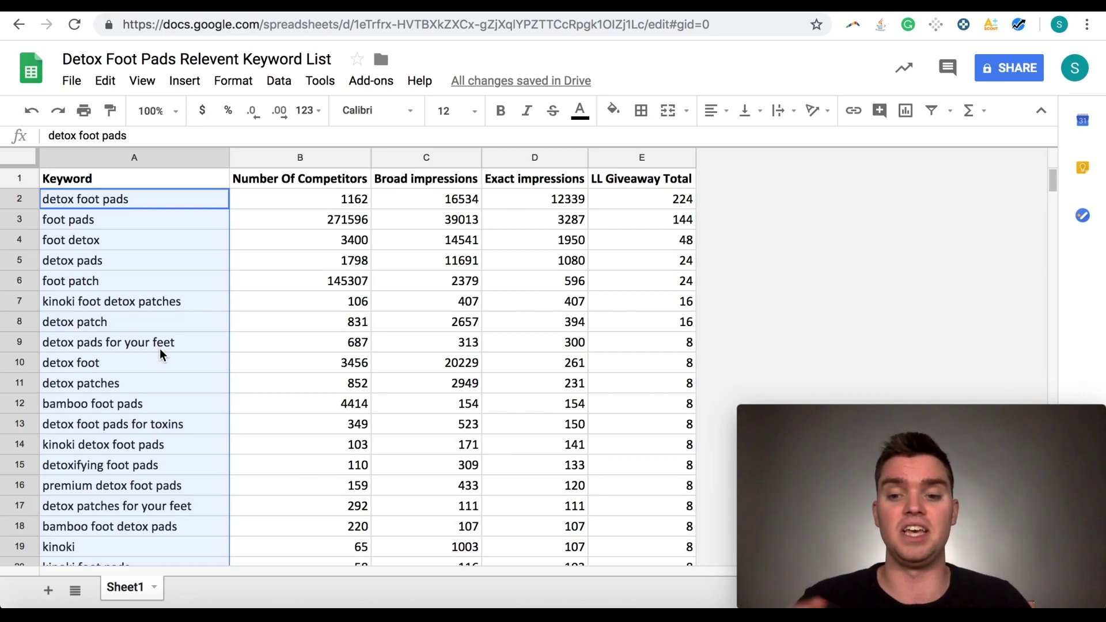
pyautogui.click(307, 341)
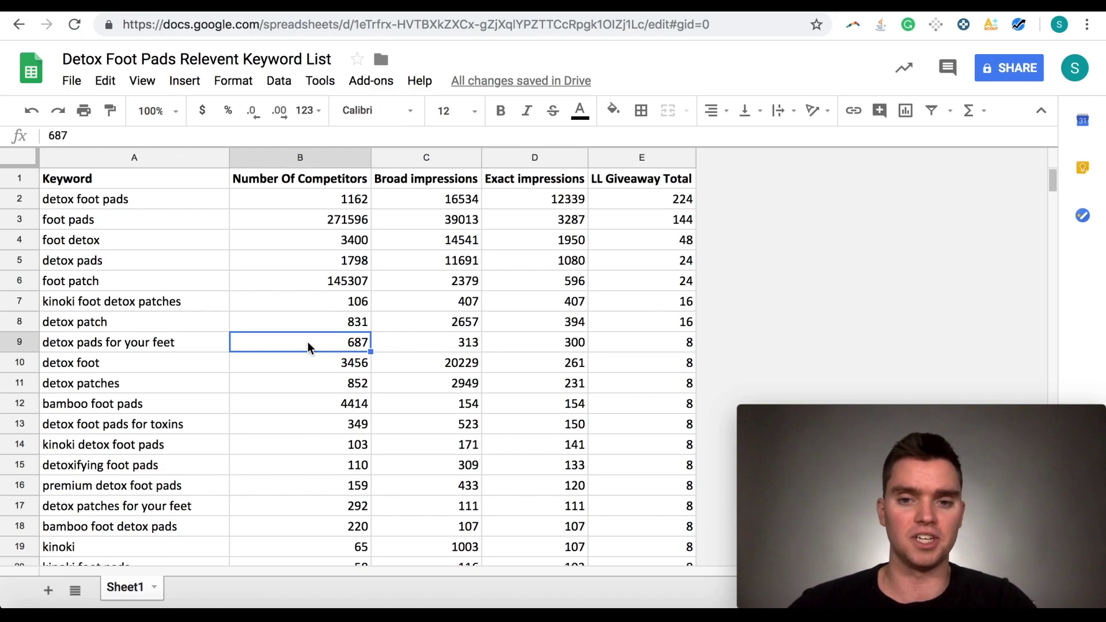
pyautogui.click(693, 243)
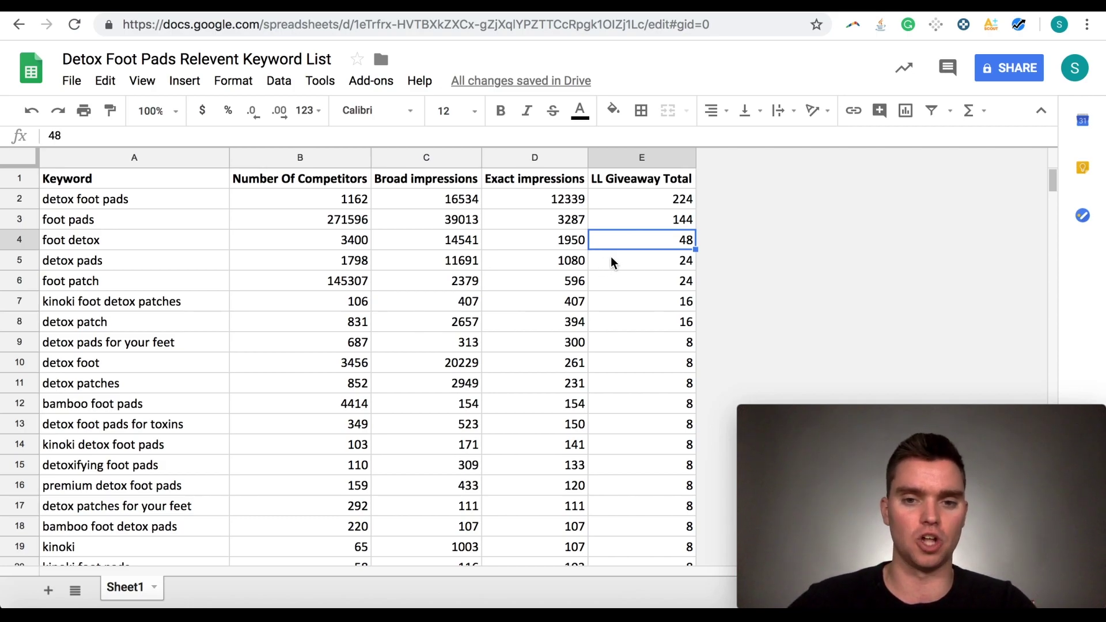
pyautogui.click(635, 199)
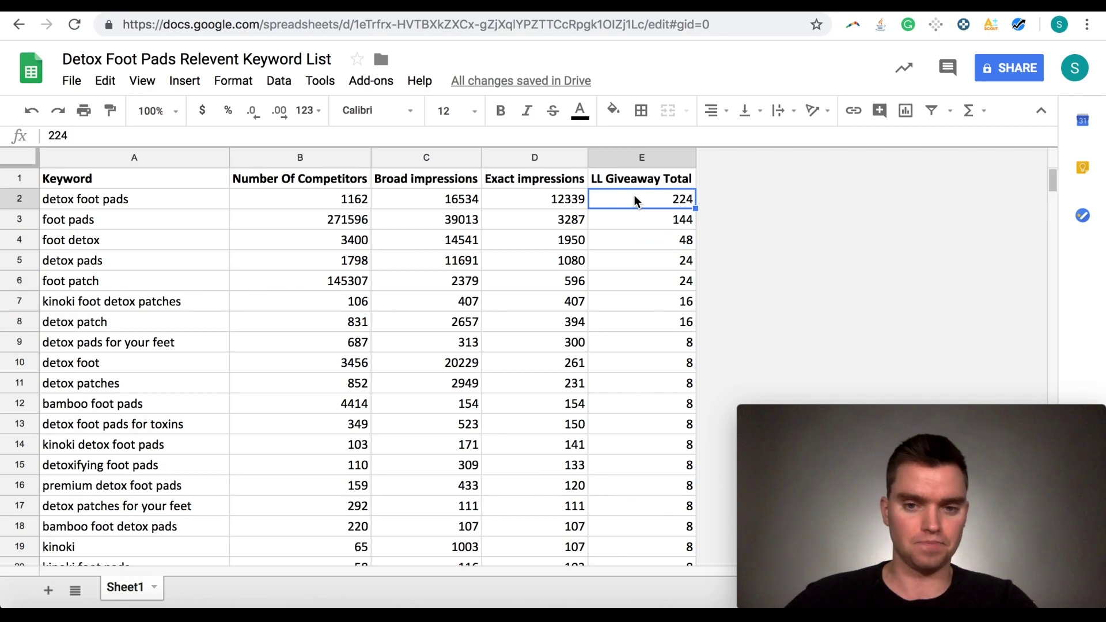
pyautogui.click(639, 226)
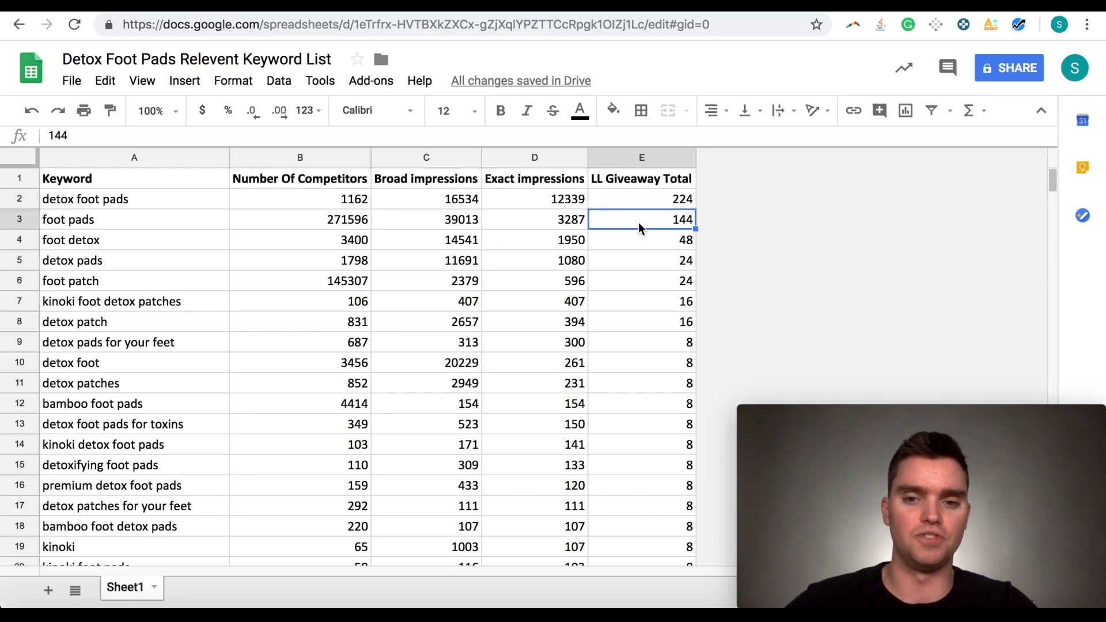
pyautogui.click(648, 278)
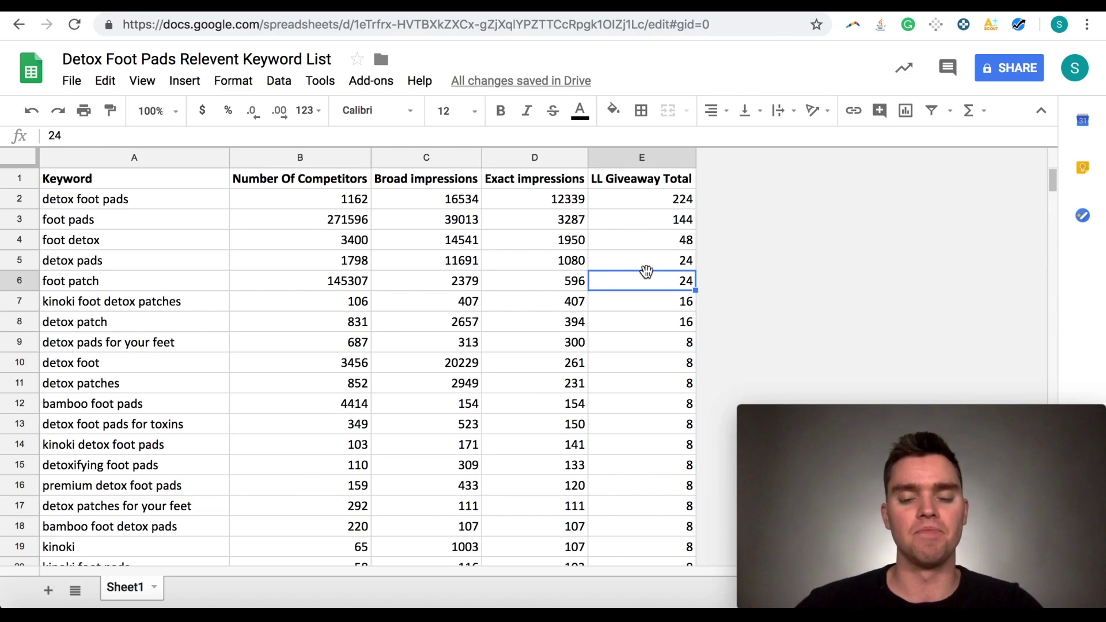
pyautogui.click(659, 242)
pyautogui.click(653, 206)
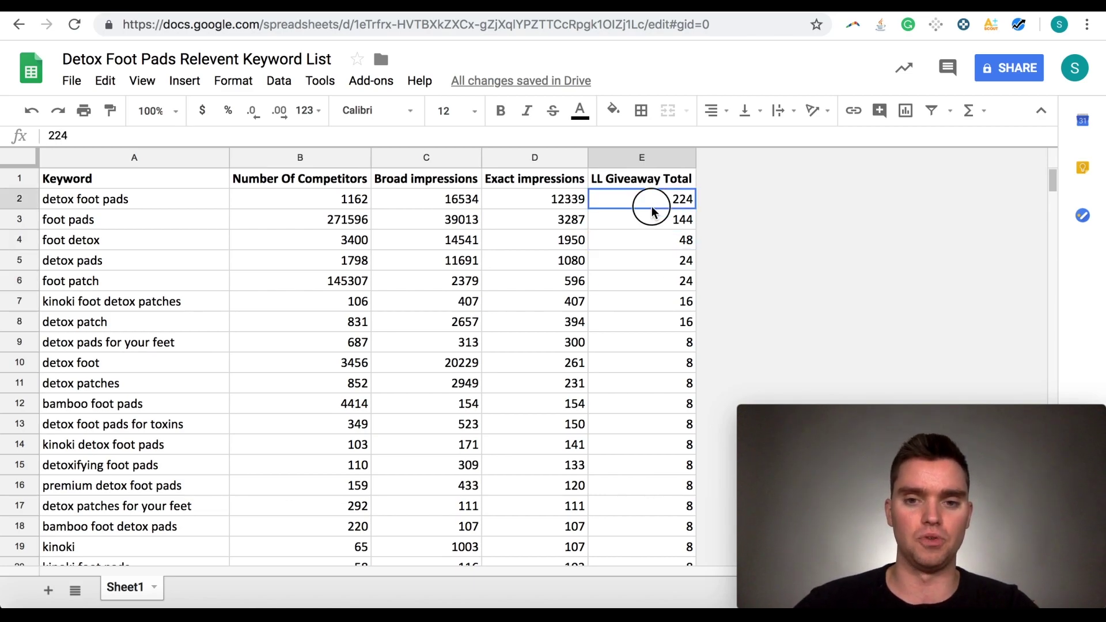
pyautogui.moveTo(653, 206); pyautogui.dragTo(657, 451)
pyautogui.click(645, 380)
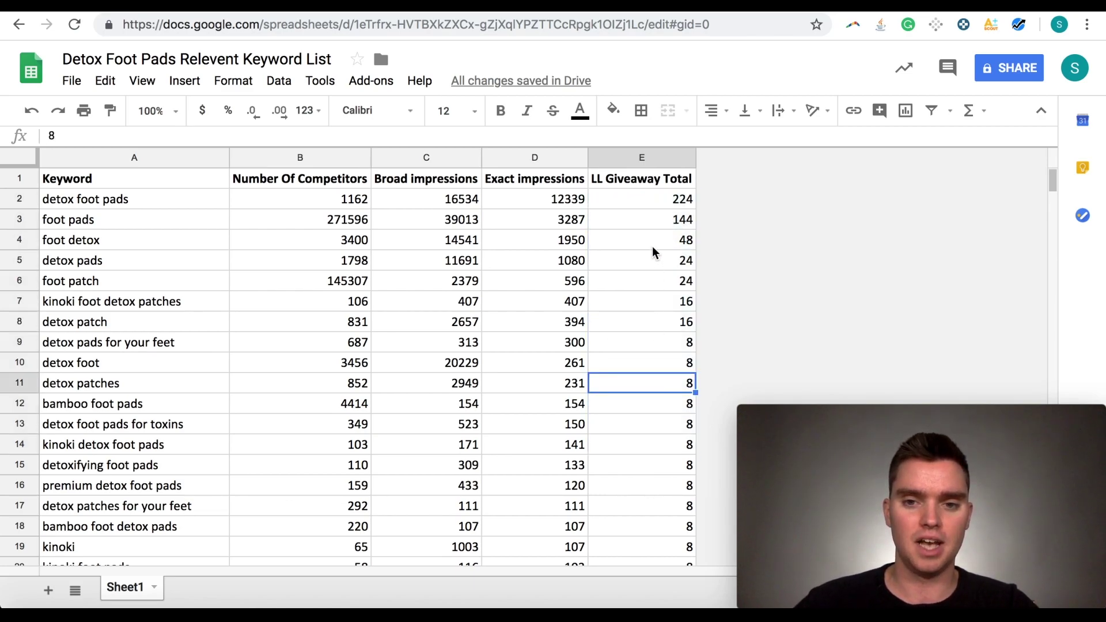
# Step: Insert one new column to the right of the LL Giveaway Total column
pyautogui.click(642, 156)
pyautogui.rightClick(643, 155)
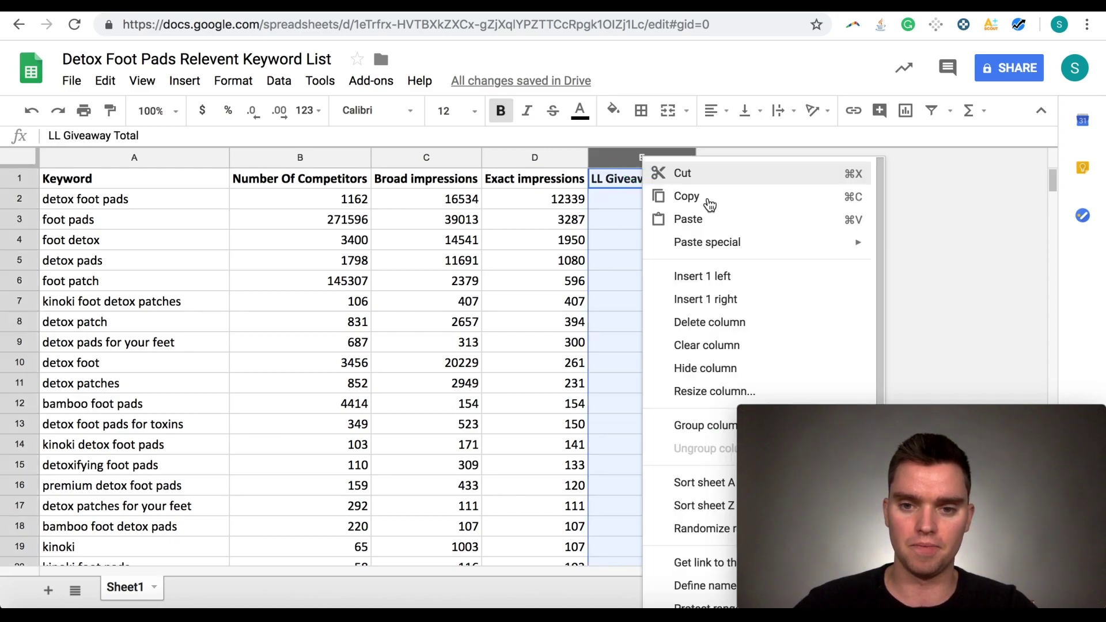
pyautogui.click(772, 297)
pyautogui.click(637, 262)
# Step: Copy the "LL Giveaway Total" header from E1 into F1 of the new column
pyautogui.click(669, 181)
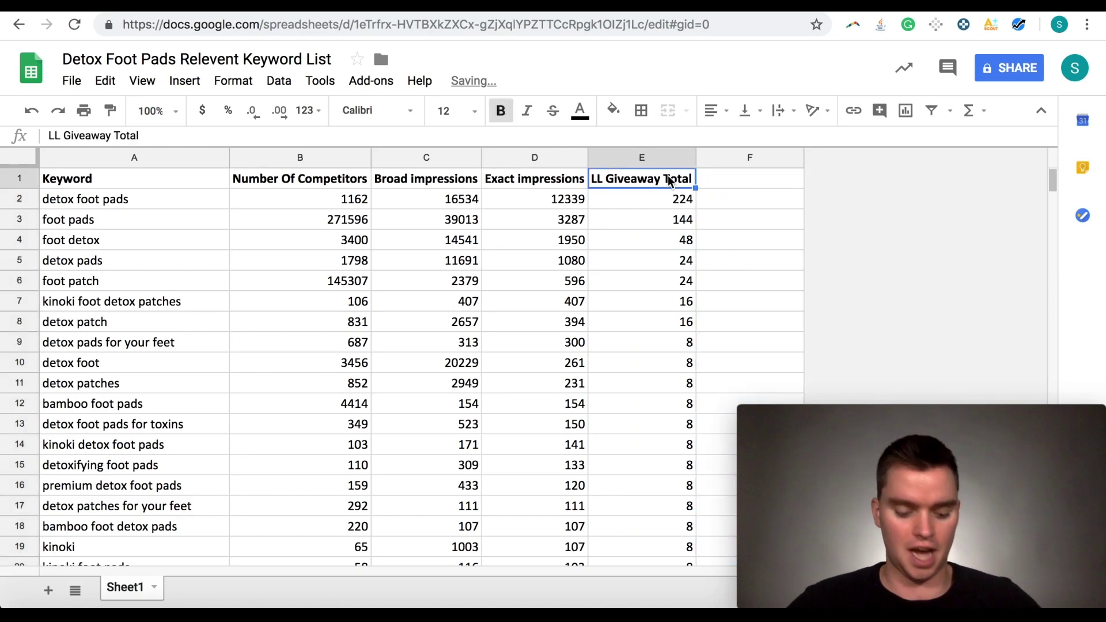
pyautogui.hotkey('ctrl', 'c')
pyautogui.click(759, 180)
pyautogui.hotkey('ctrl', 'v')
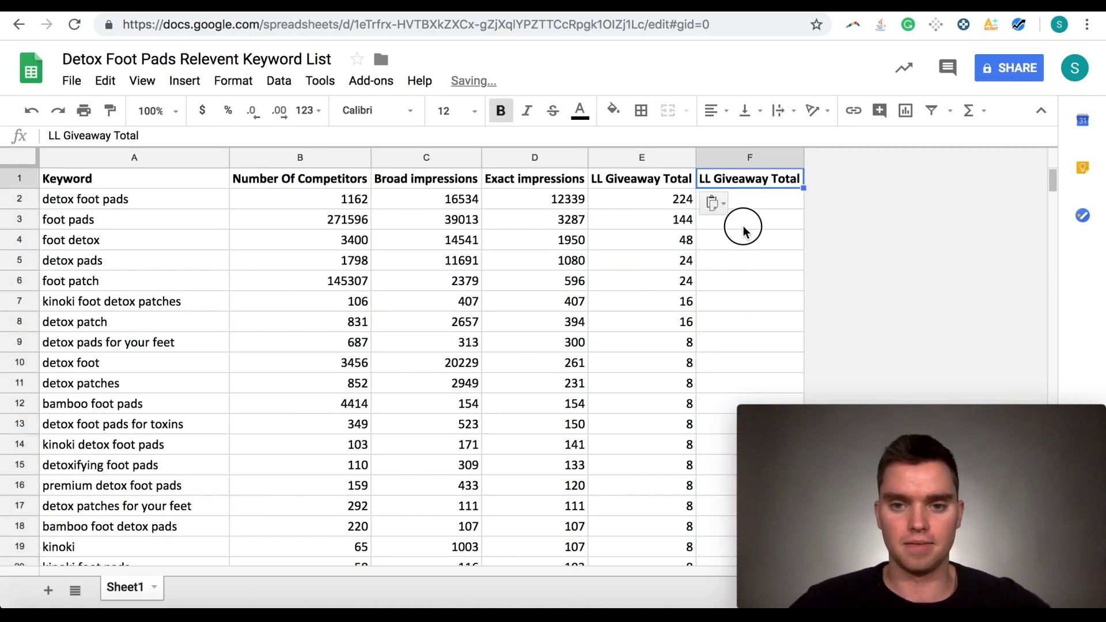
pyautogui.click(743, 224)
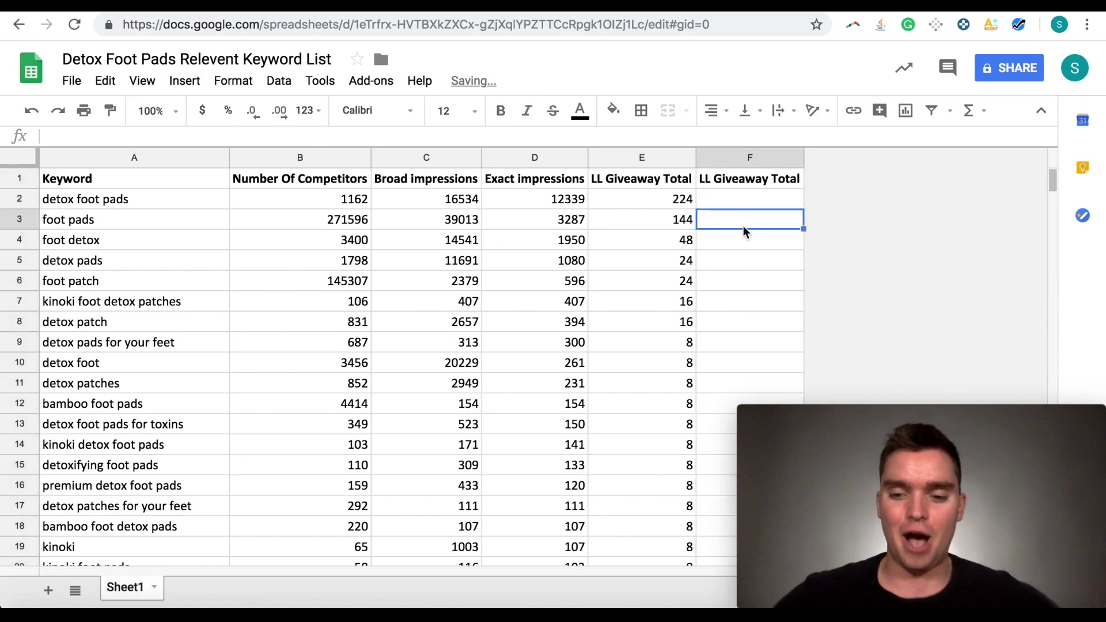
# Step: Replace the header text in F1 with "Giveaway Ratio"
pyautogui.click(772, 180)
pyautogui.doubleClick(800, 178)
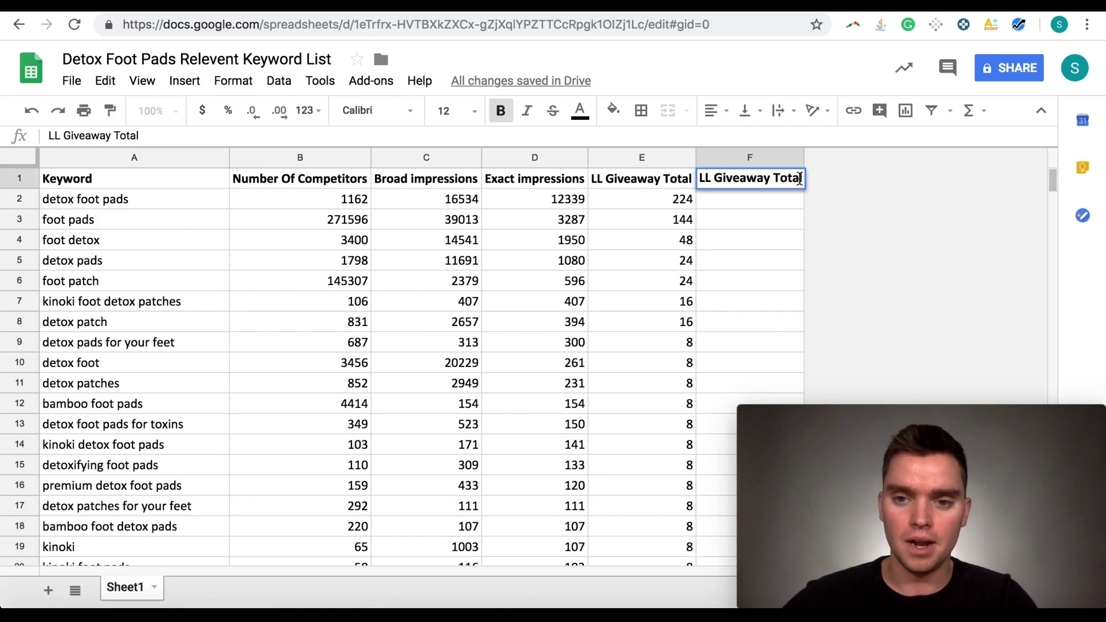
pyautogui.moveTo(802, 178); pyautogui.dragTo(718, 181)
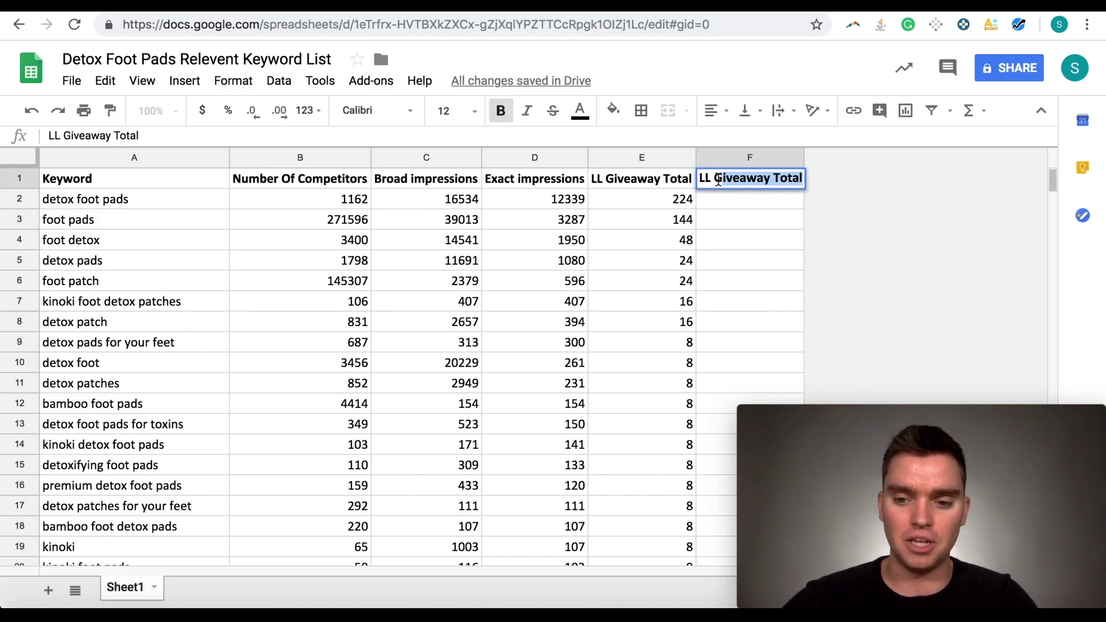
pyautogui.click(714, 179)
pyautogui.click(700, 178)
pyautogui.moveTo(702, 178); pyautogui.dragTo(807, 183)
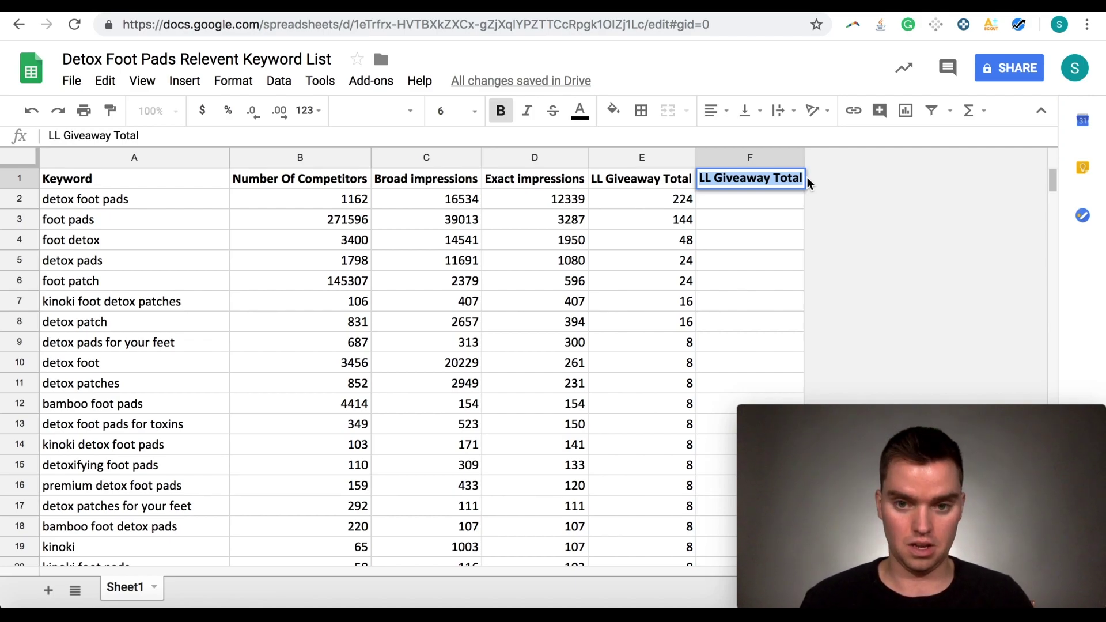
pyautogui.write('Givea')
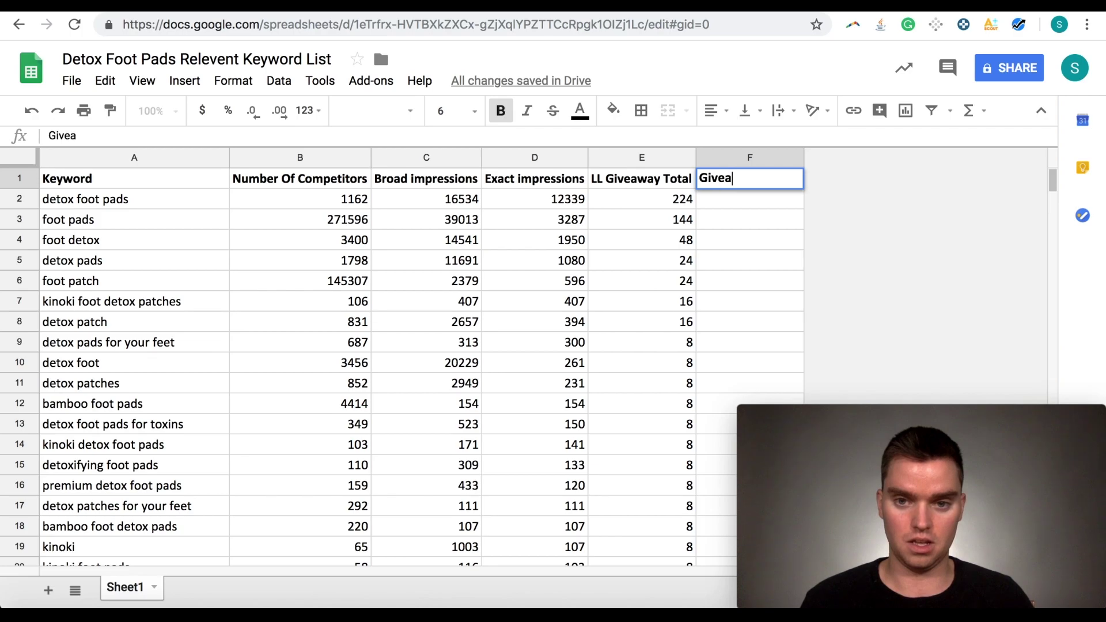
pyautogui.write('way Ratio')
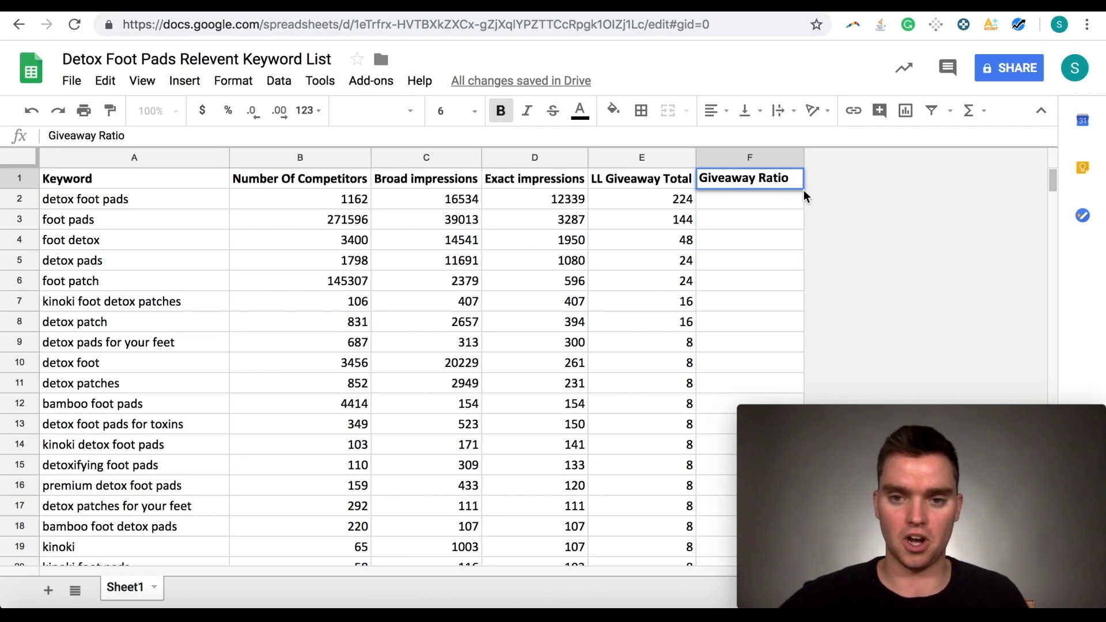
pyautogui.press('Return')
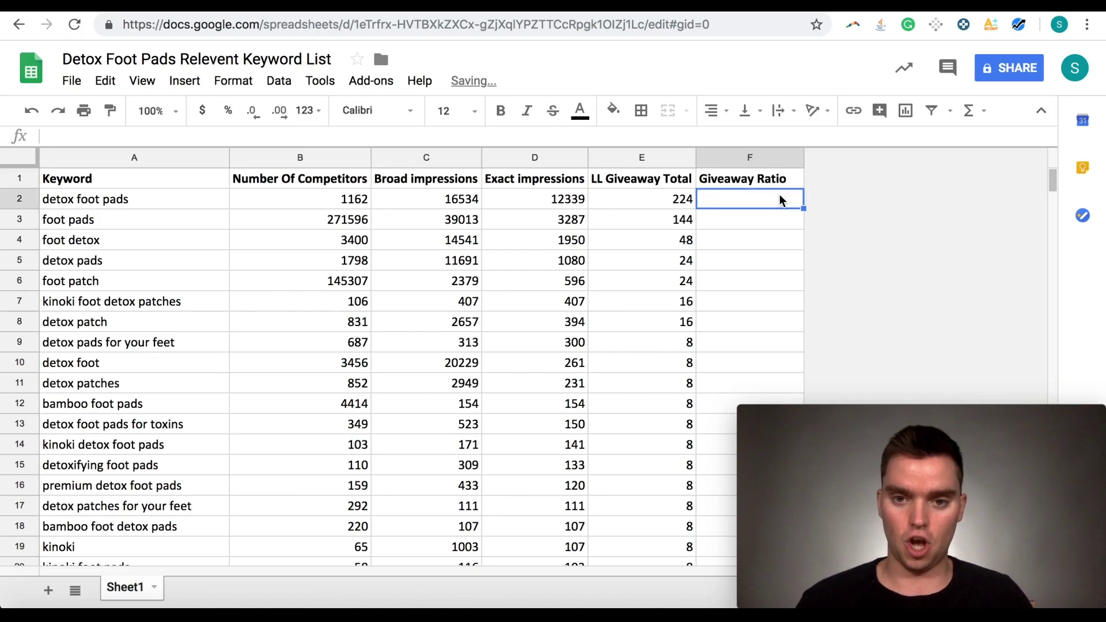
# Step: Enter the formula =D2/E2 in F2 to divide exact impressions by the LL giveaway total
pyautogui.write('=')
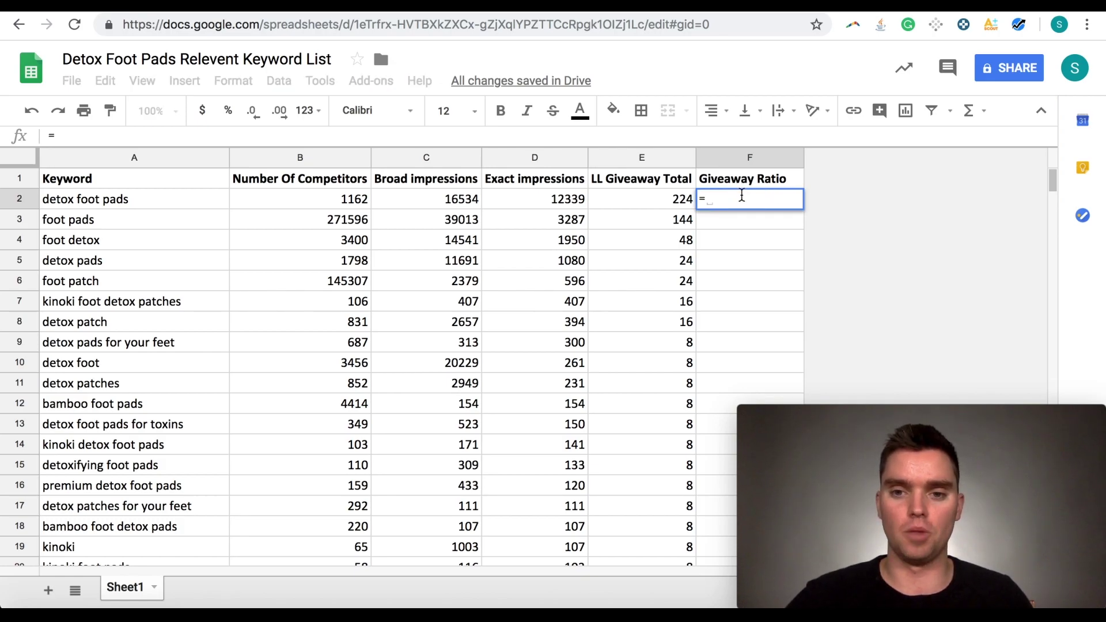
pyautogui.click(569, 203)
pyautogui.write('/')
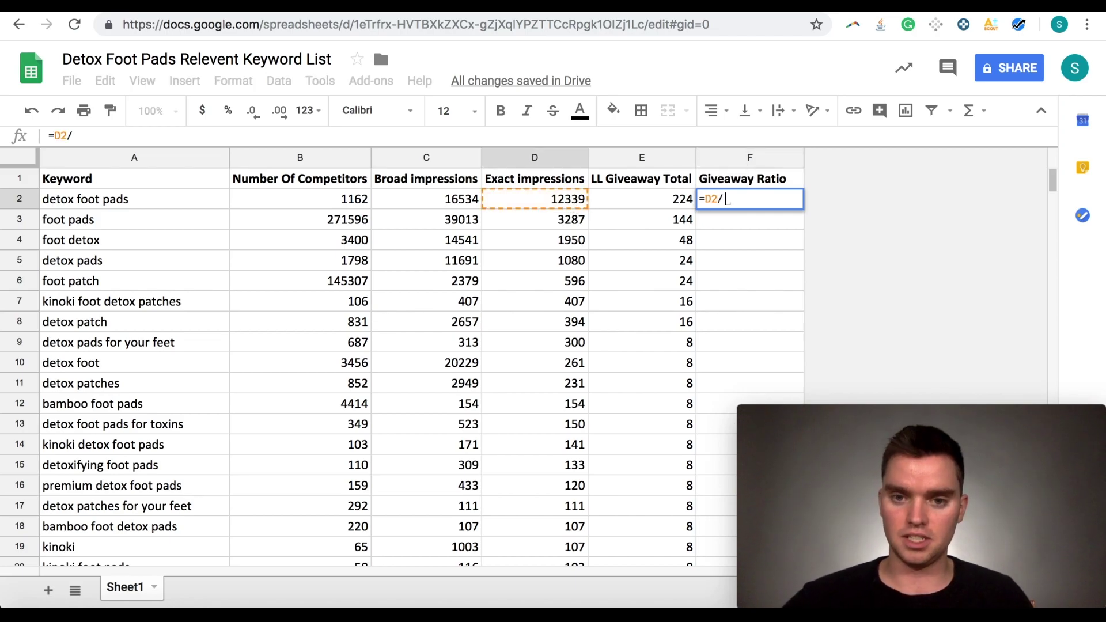
pyautogui.click(628, 199)
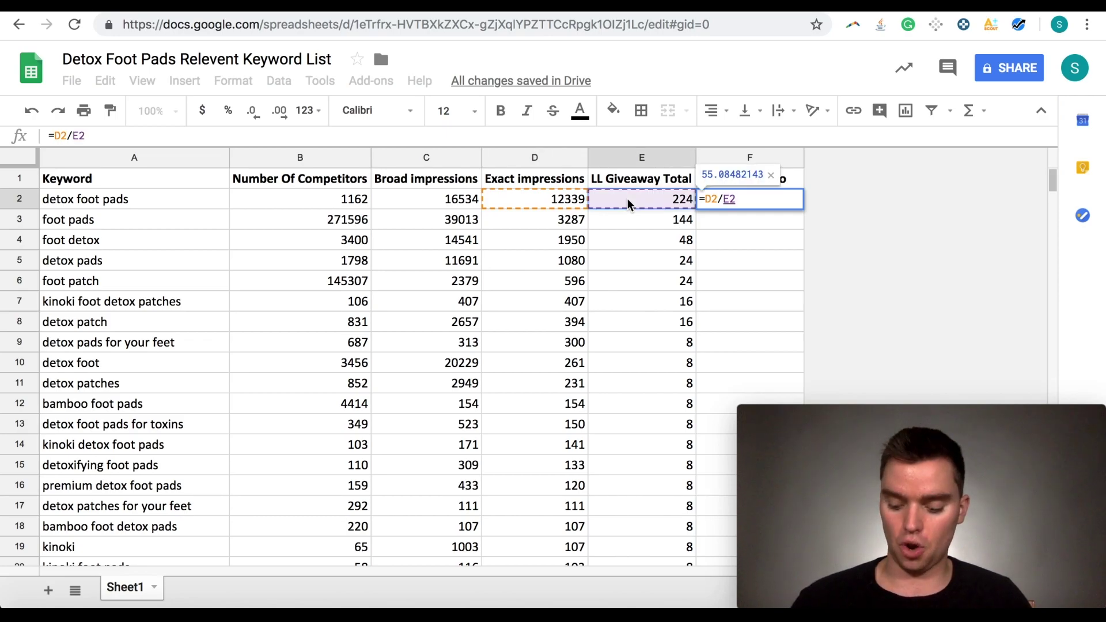
pyautogui.press('Return')
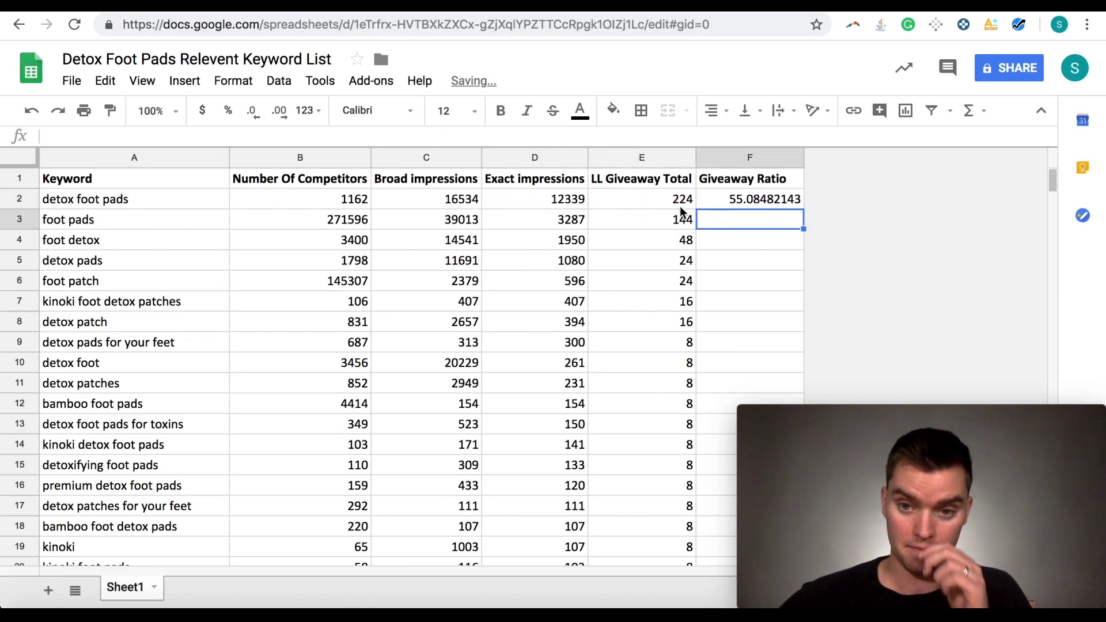
# Step: Reduce the decimal places of the ratio in F2 until it displays as a whole number
pyautogui.click(759, 199)
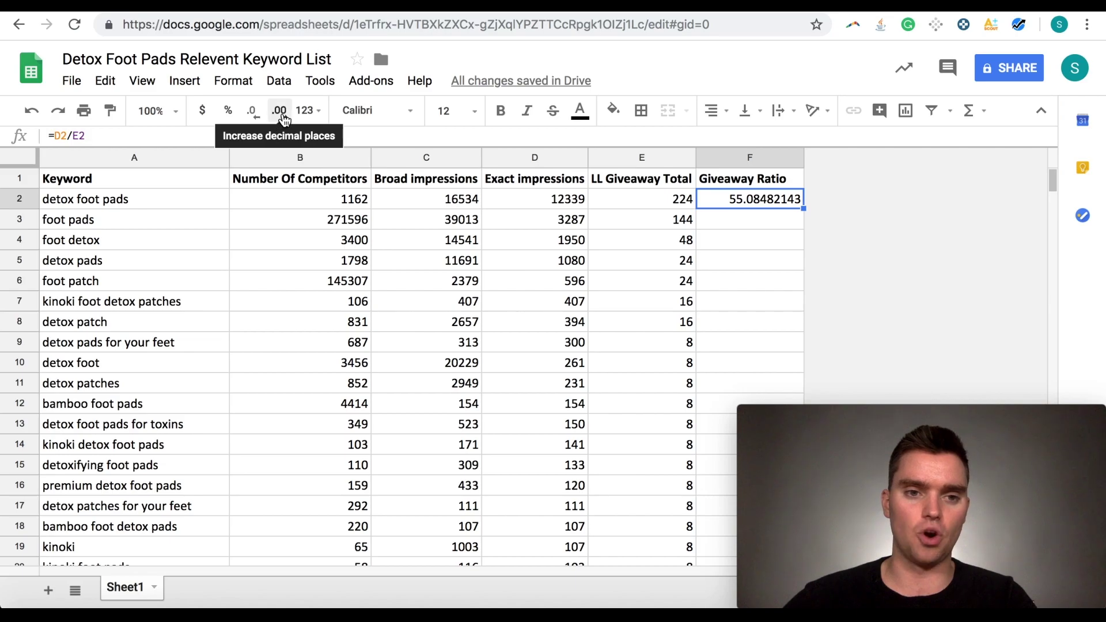
pyautogui.click(257, 113)
pyautogui.click(257, 113)
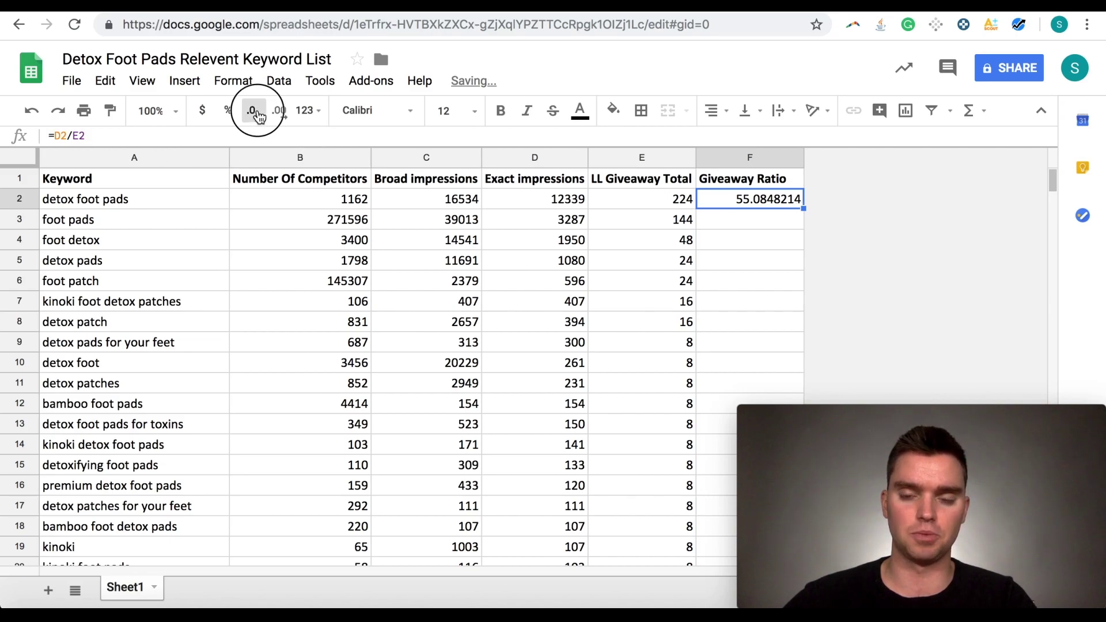
pyautogui.click(257, 115)
pyautogui.click(257, 114)
pyautogui.click(257, 114)
pyautogui.click(256, 114)
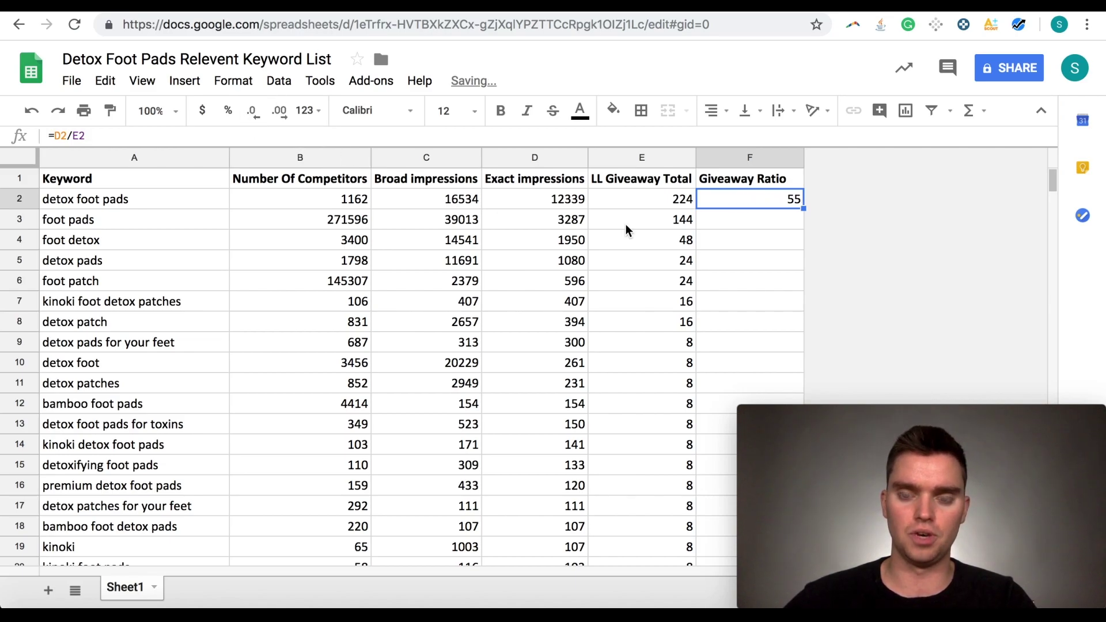
# Step: Fill the Giveaway Ratio formula from F2 down through F21 for all the keywords
pyautogui.click(736, 221)
pyautogui.click(752, 205)
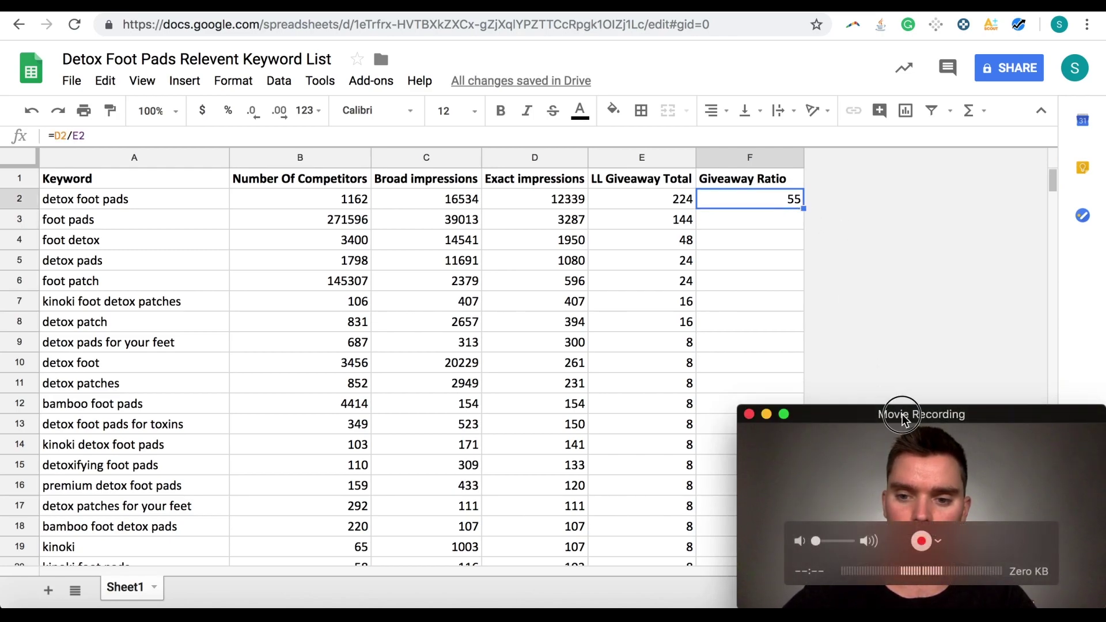
pyautogui.moveTo(900, 413); pyautogui.dragTo(964, 414)
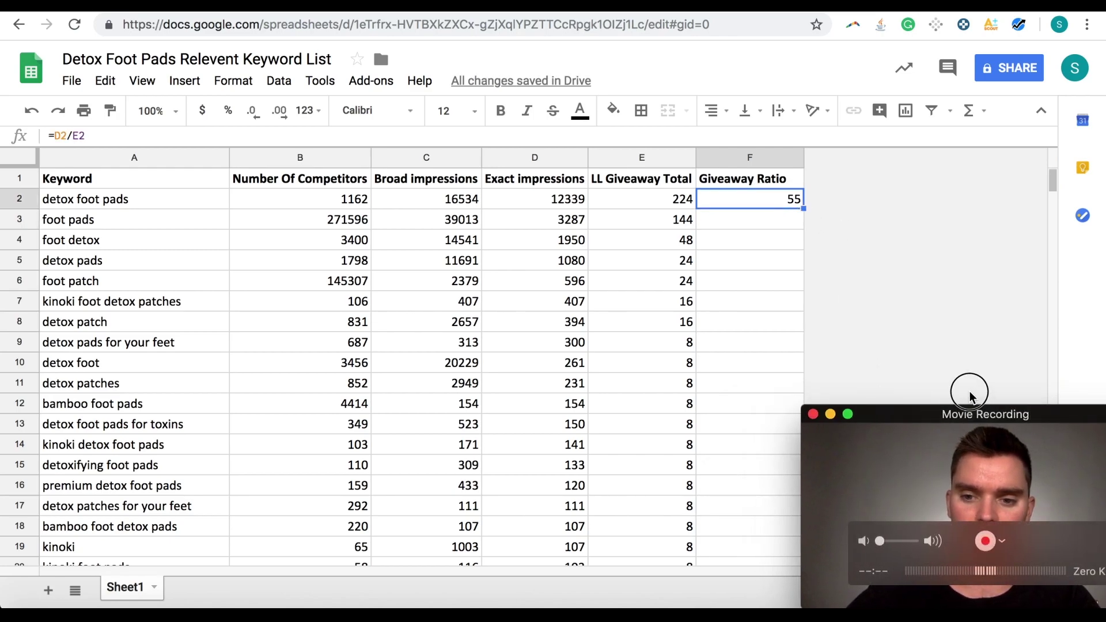
pyautogui.click(806, 211)
pyautogui.click(802, 224)
pyautogui.click(797, 201)
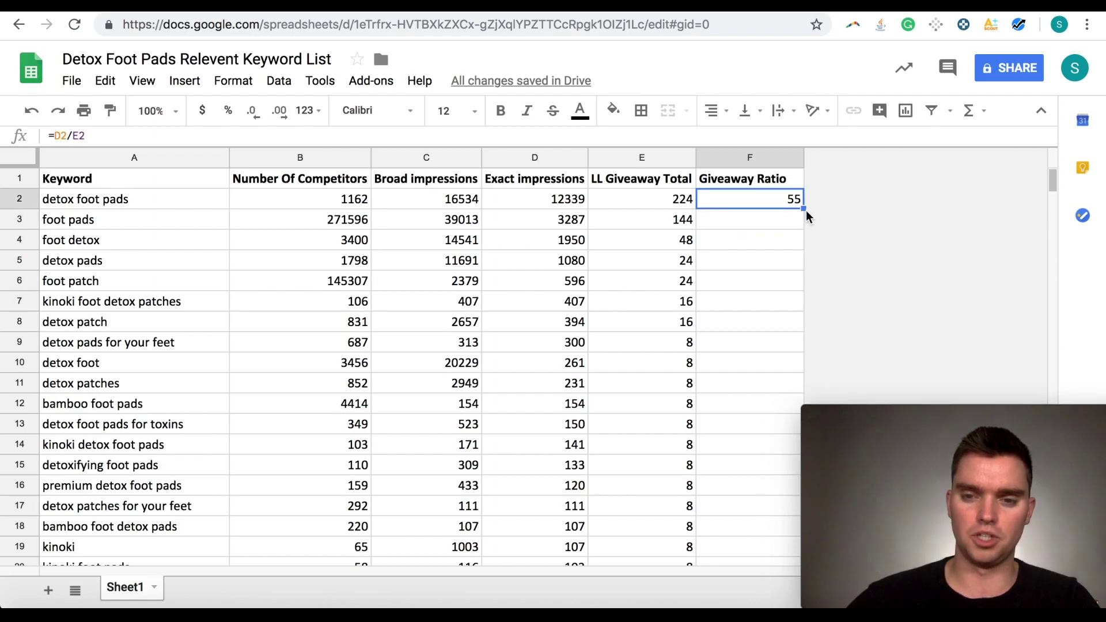
pyautogui.moveTo(803, 206); pyautogui.dragTo(752, 340)
pyautogui.click(743, 342)
pyautogui.scroll(5, 741, 345)
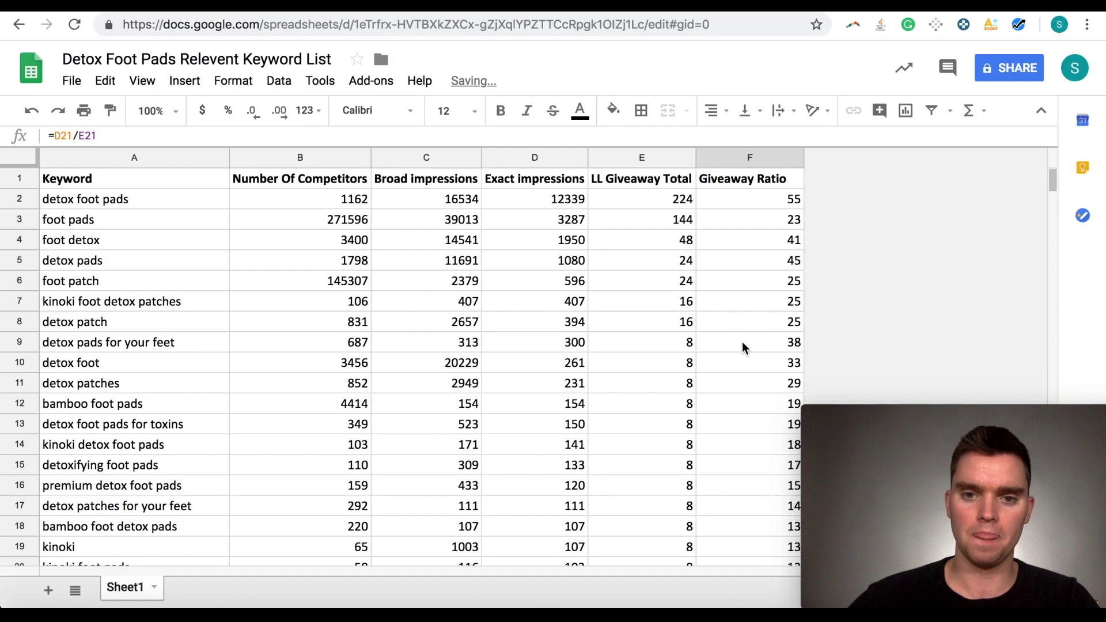
# Step: Sort the sheet by the Giveaway Ratio column F in descending order (Z → A)
pyautogui.click(749, 161)
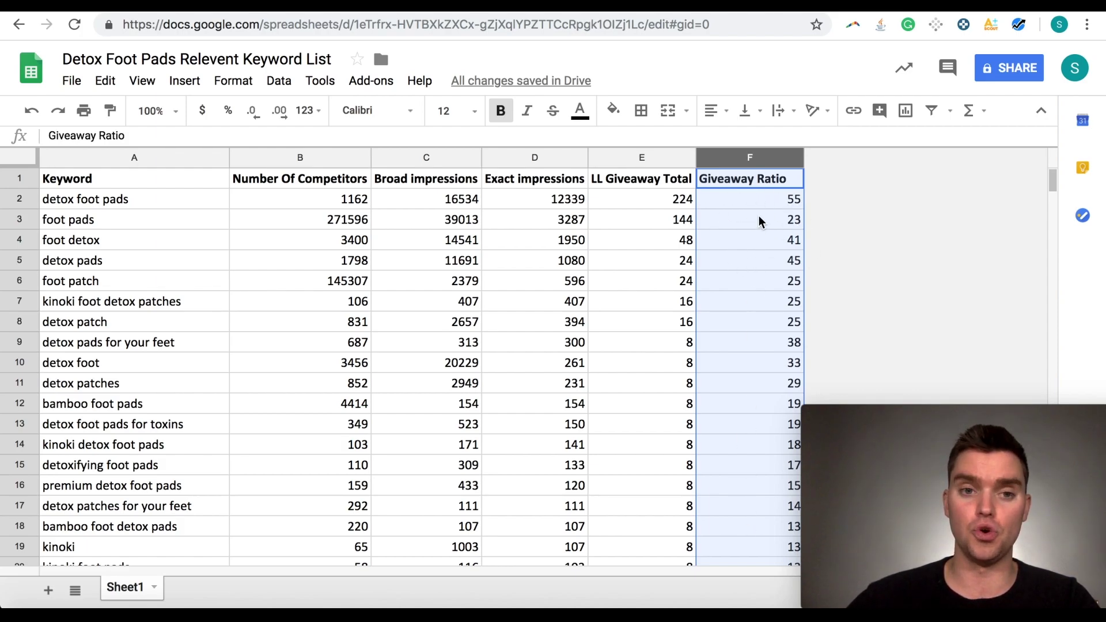
pyautogui.click(251, 80)
pyautogui.moveTo(290, 76)
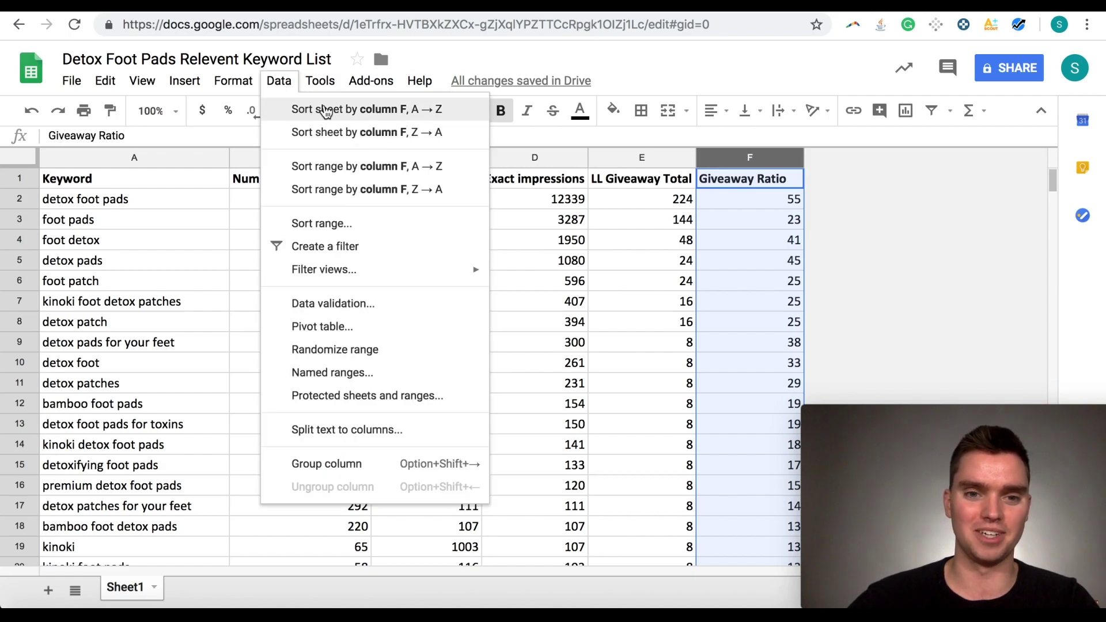
pyautogui.click(327, 133)
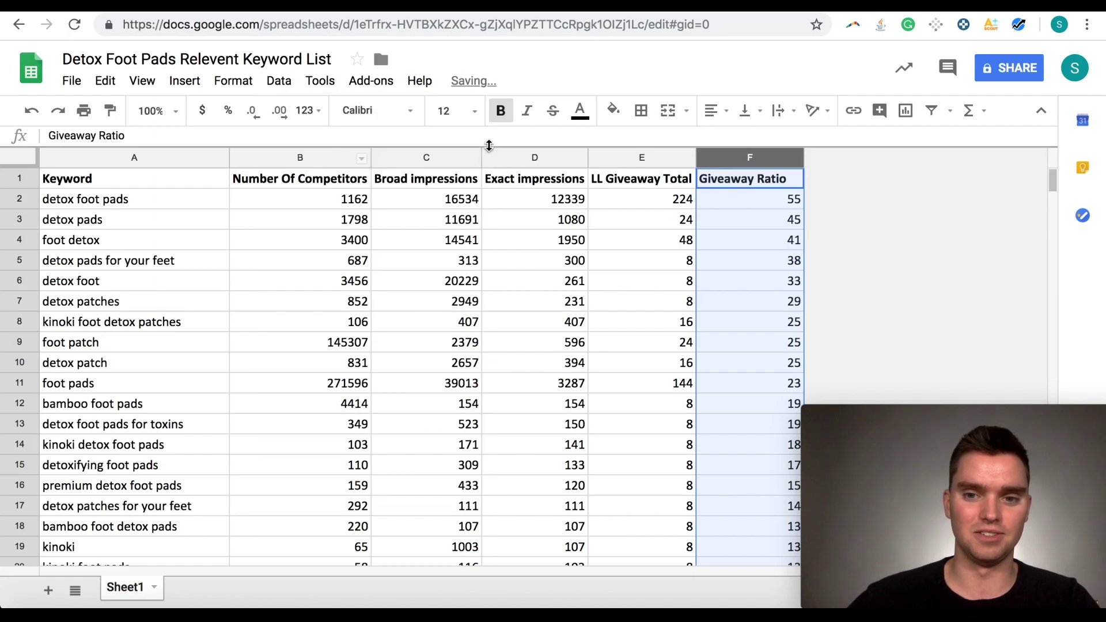
# Step: Compare the Giveaway Ratio and Exact impressions of the "detox foot pads" keyword in the sorted list
pyautogui.click(585, 281)
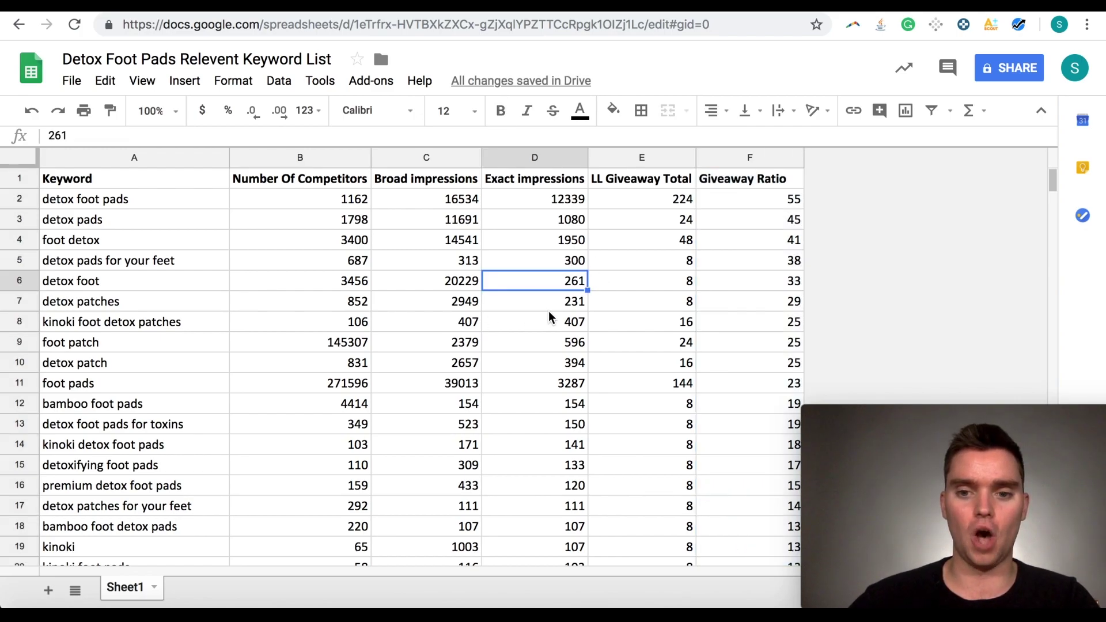
pyautogui.click(732, 211)
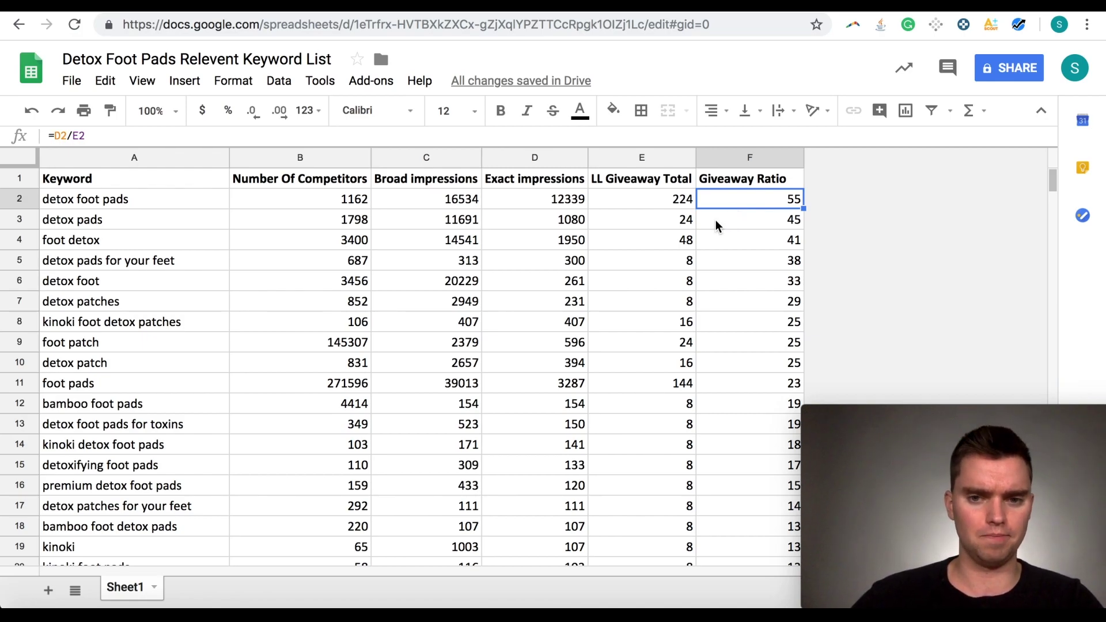
pyautogui.click(557, 202)
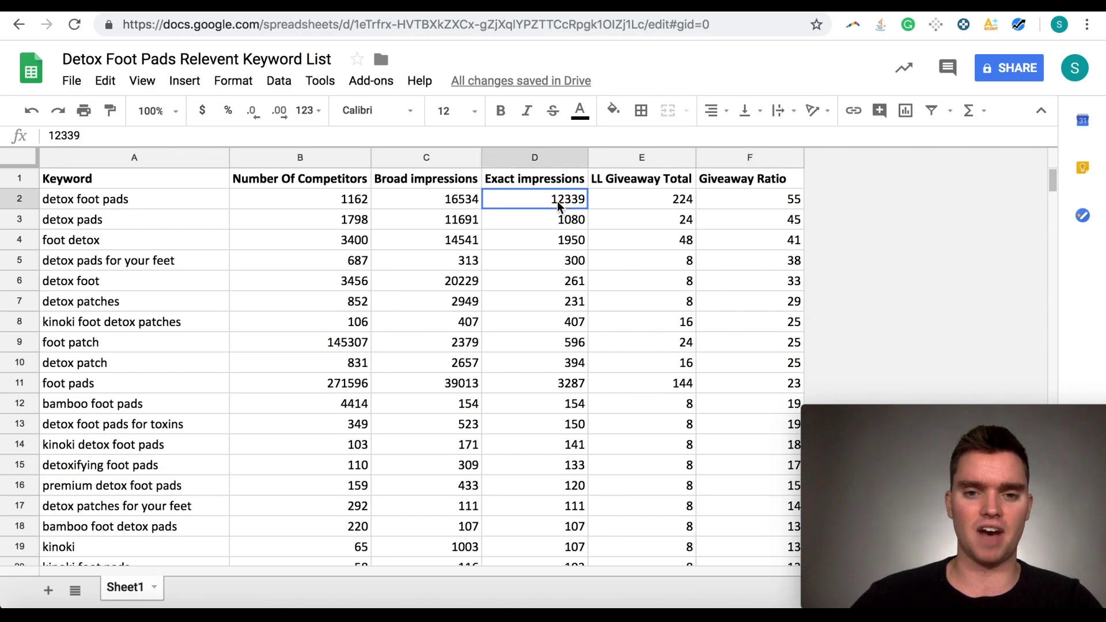
# Step: Compare the LL Giveaway Total with the exact impressions for the "detox foot pads" and "detox pads" keywords
pyautogui.click(620, 203)
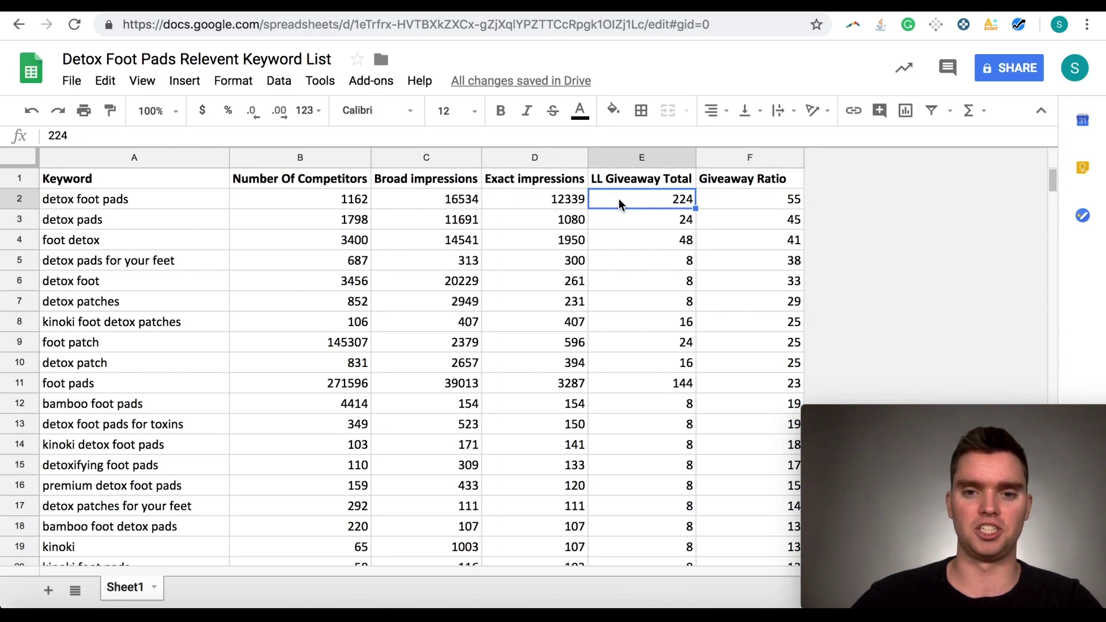
pyautogui.click(724, 208)
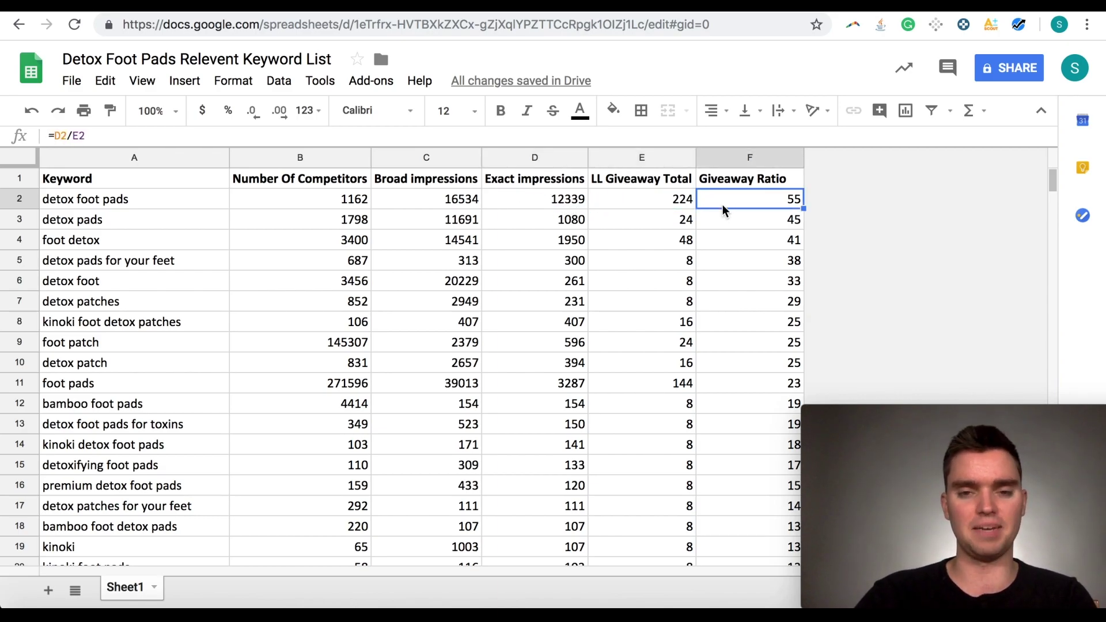
pyautogui.click(673, 207)
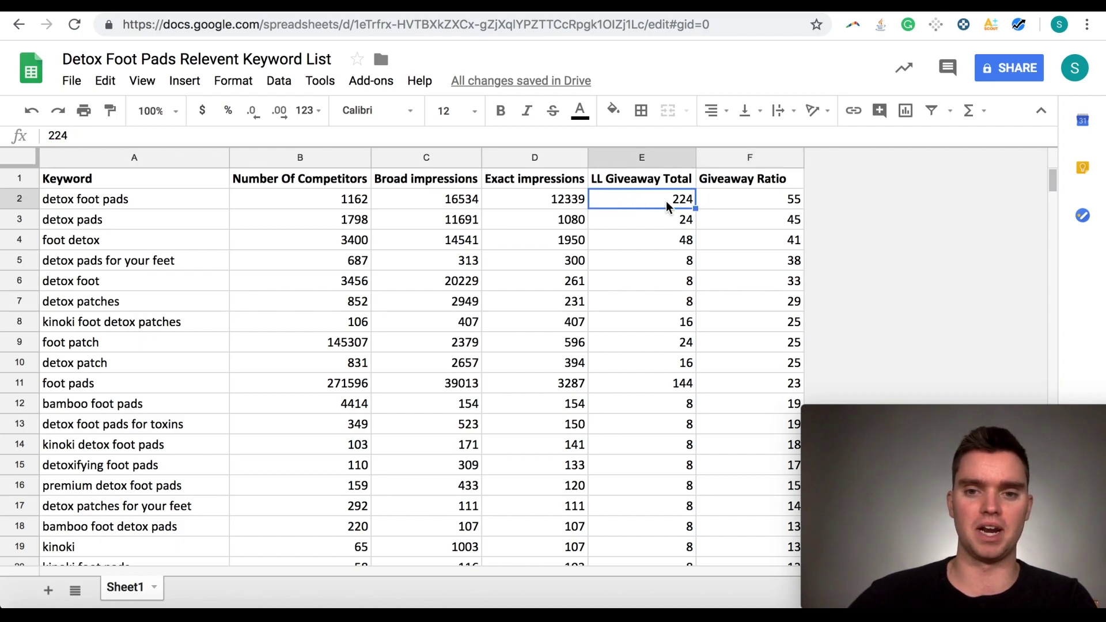
pyautogui.click(554, 208)
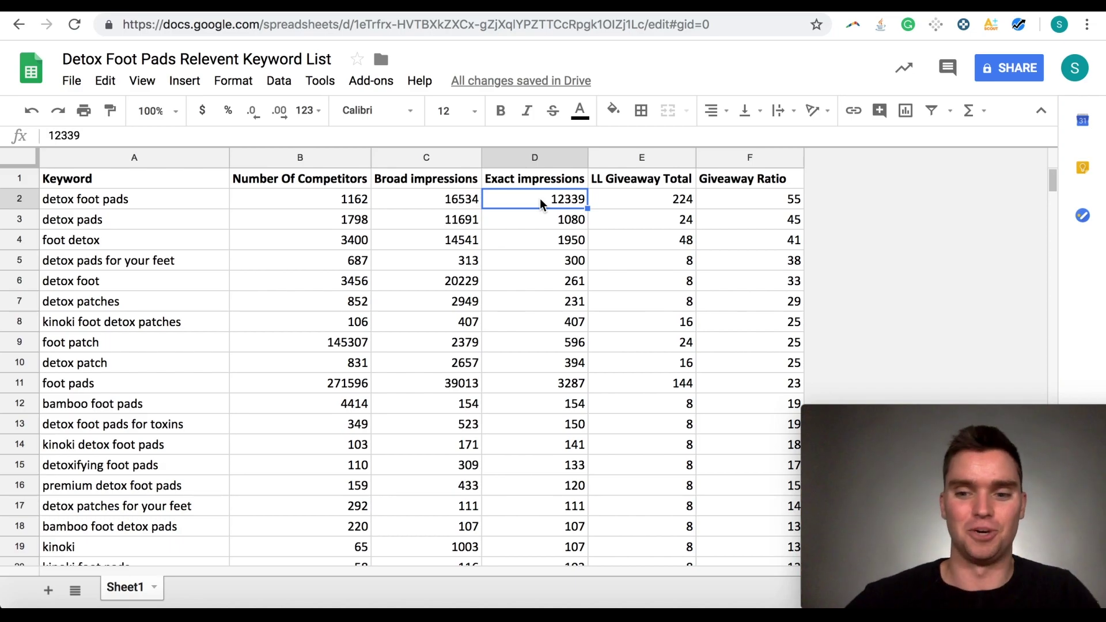
pyautogui.click(651, 200)
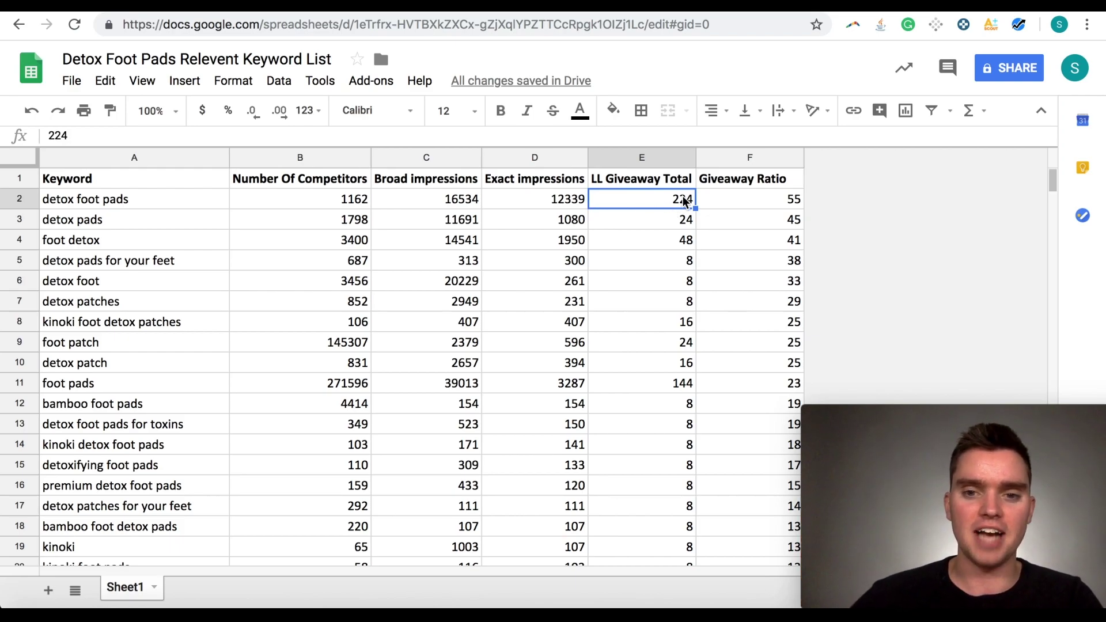
pyautogui.click(556, 203)
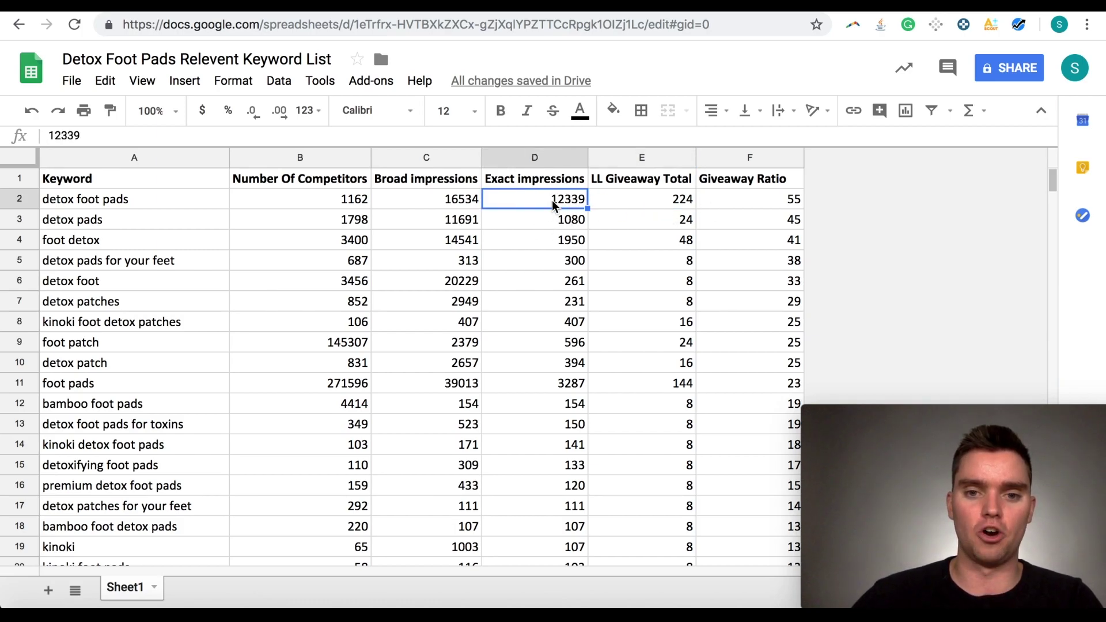
pyautogui.click(641, 202)
pyautogui.click(534, 203)
pyautogui.click(685, 223)
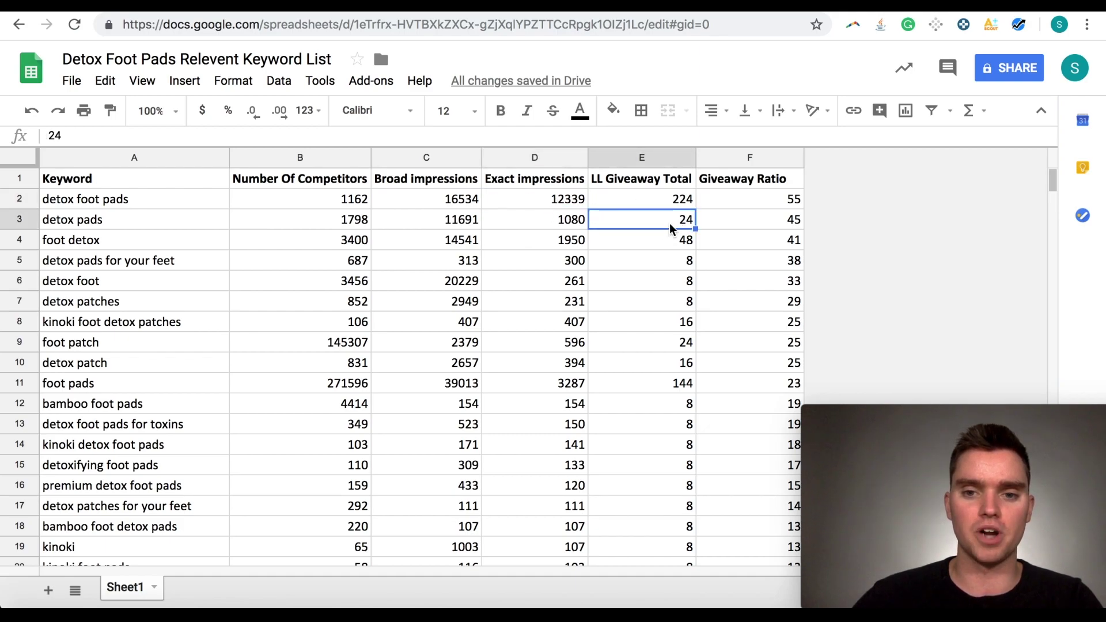
pyautogui.click(572, 223)
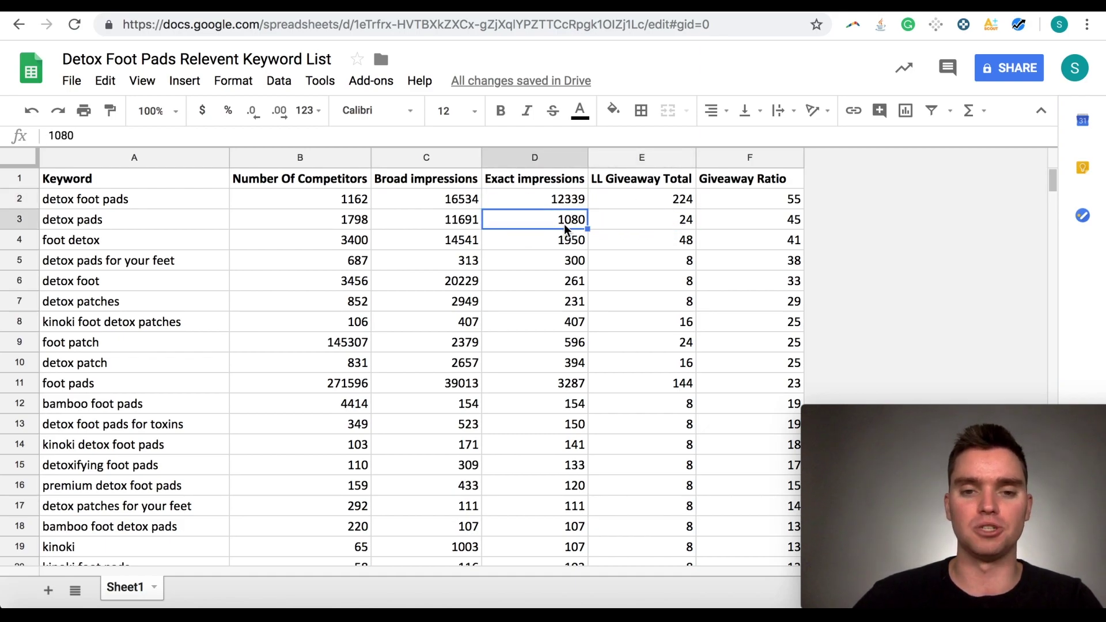
pyautogui.click(618, 204)
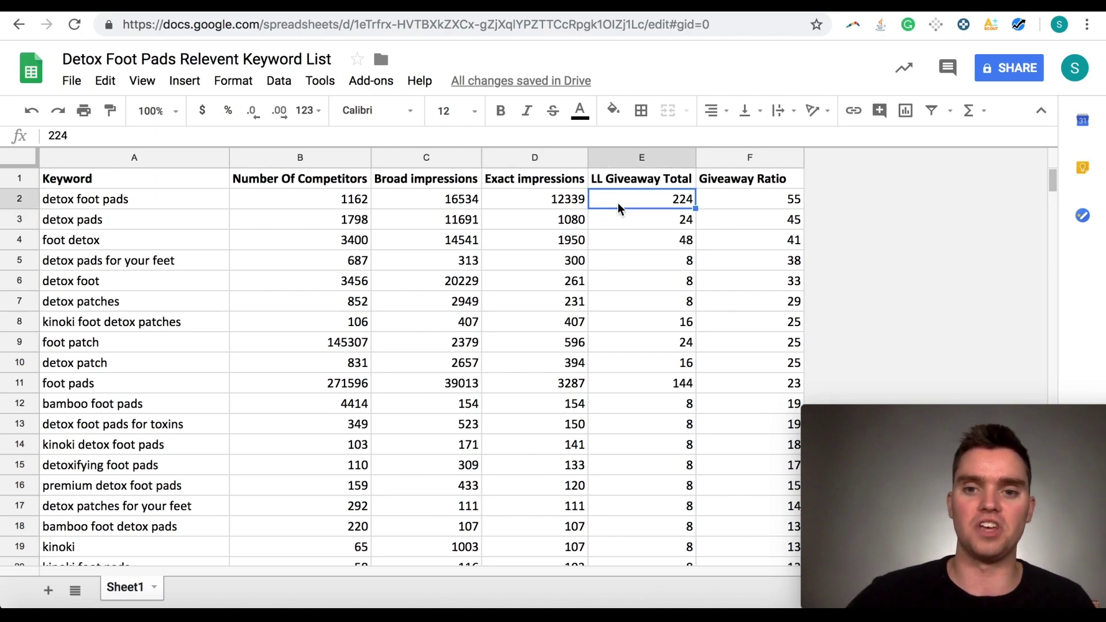
# Step: Review the Giveaway Ratio, competitors, broad impressions and exact impressions of "detox foot pads" in row 2
pyautogui.click(752, 206)
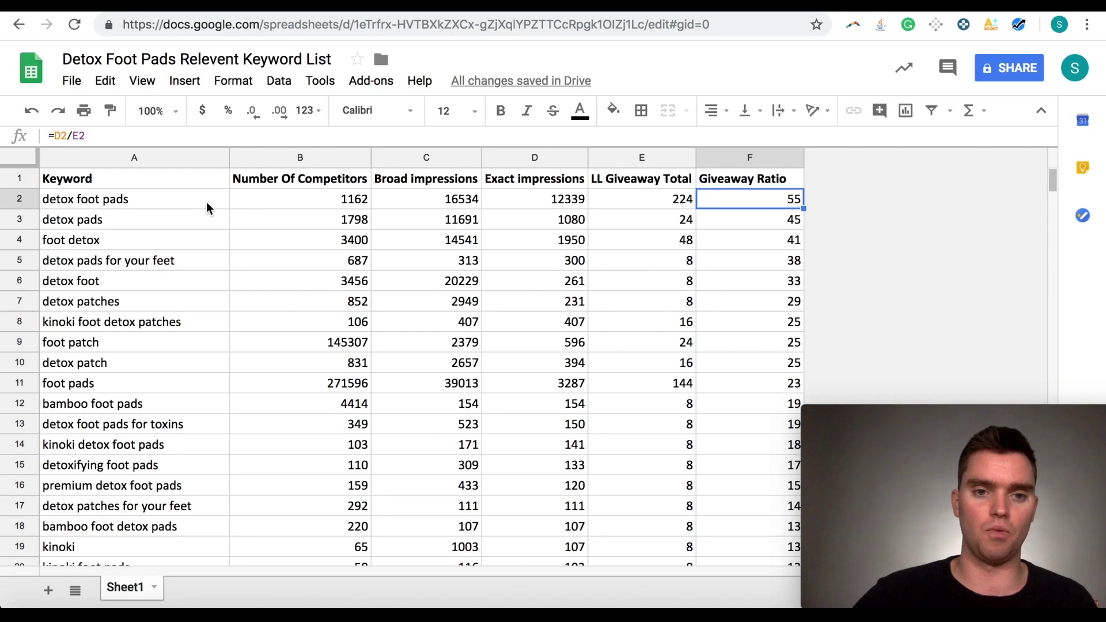
pyautogui.click(302, 202)
pyautogui.click(449, 205)
pyautogui.click(516, 201)
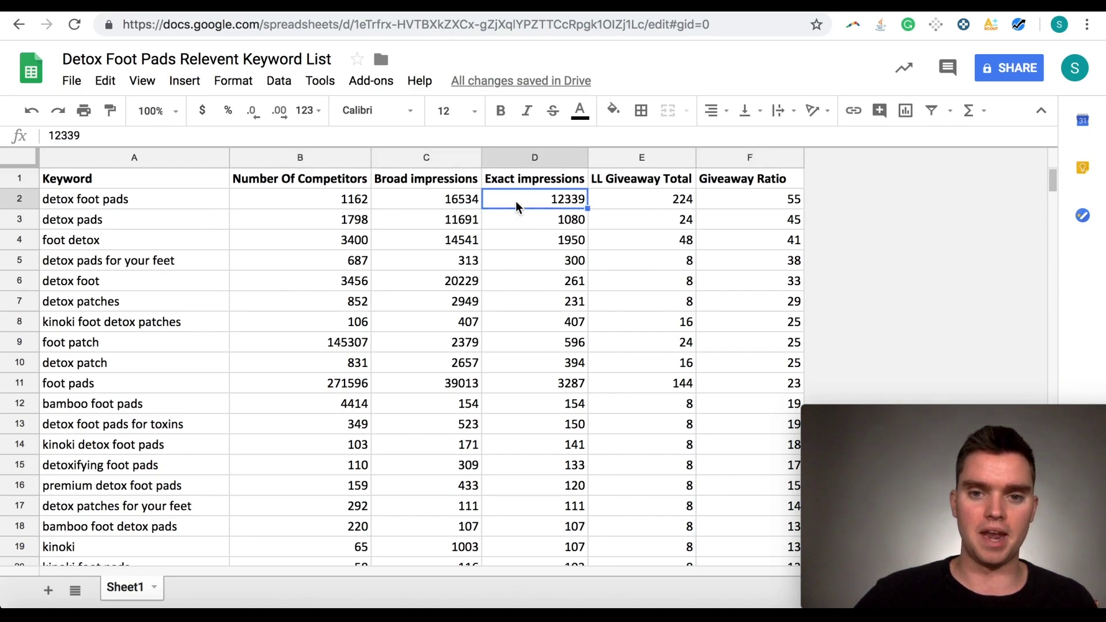
pyautogui.click(339, 208)
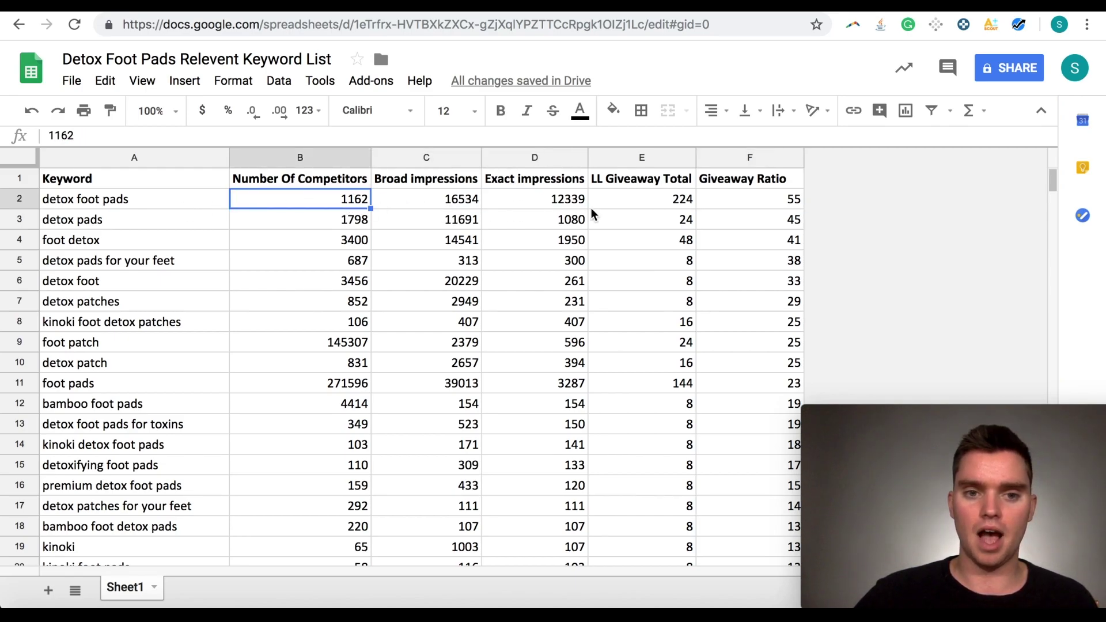
# Step: Compare the first keyword's Giveaway Ratio with the exact impressions, giveaway total and ratio of "charcoal foot detox pads" in row 21
pyautogui.click(752, 209)
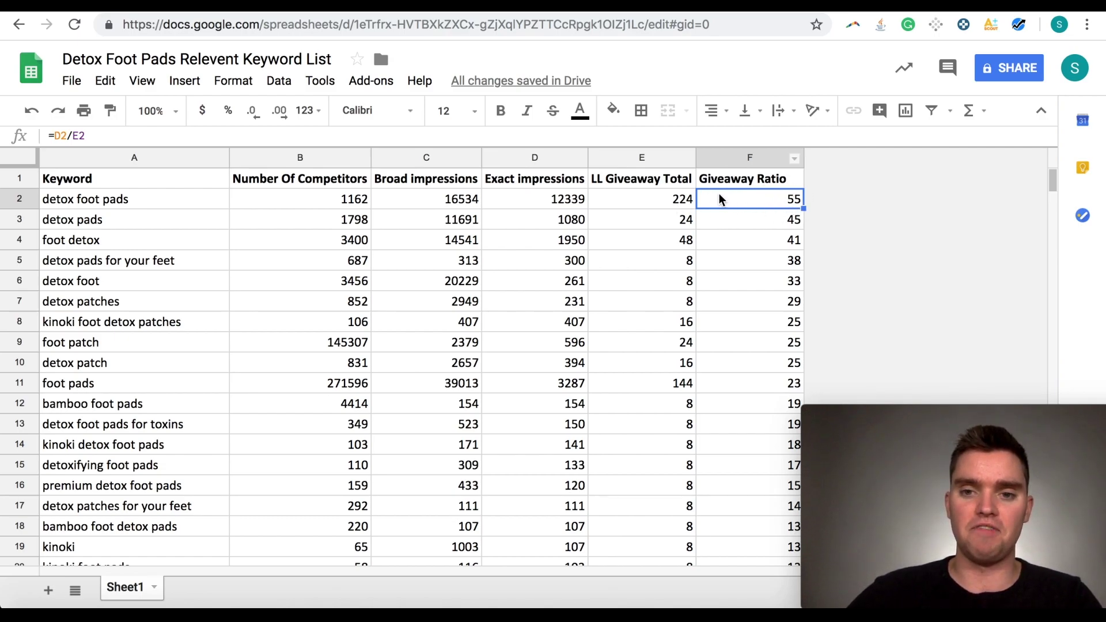
pyautogui.scroll(-5, 741, 218)
pyautogui.click(756, 305)
pyautogui.scroll(3, 756, 305)
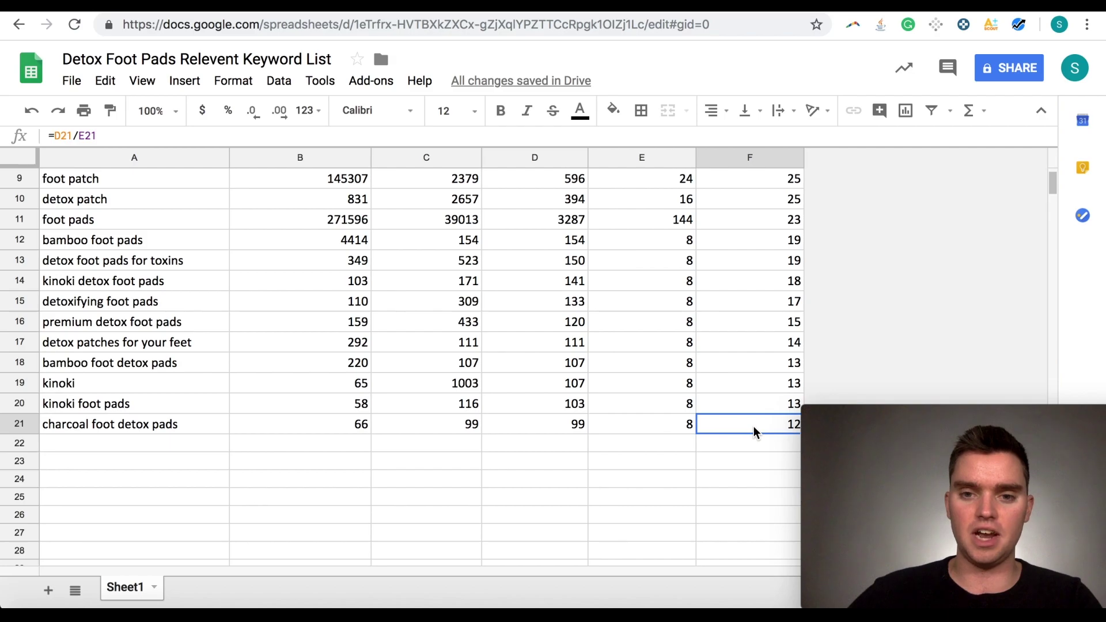
pyautogui.click(668, 429)
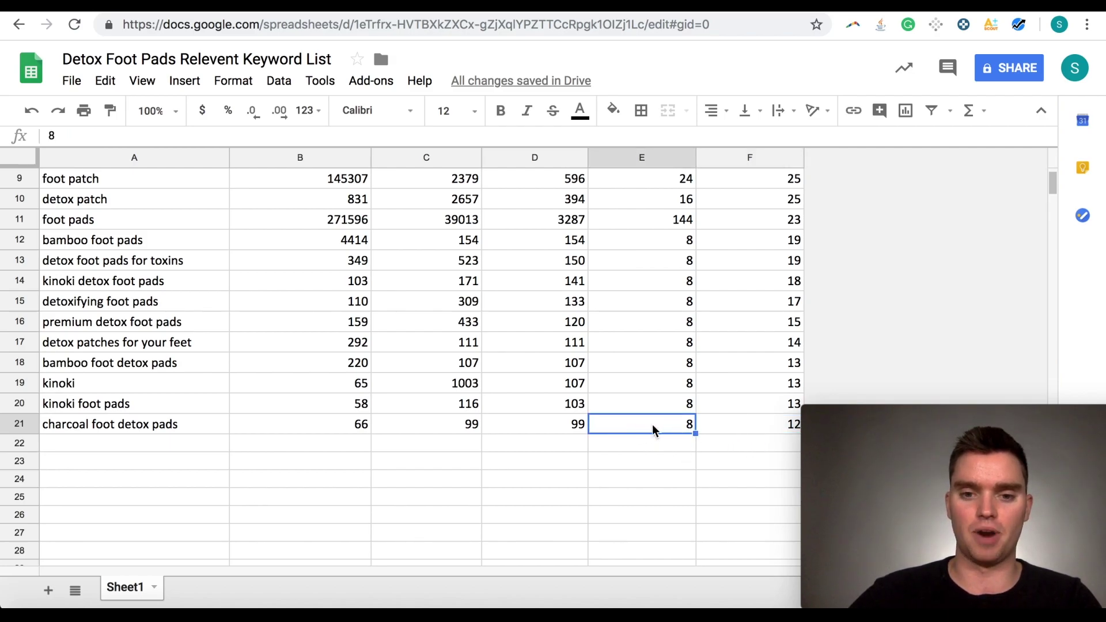
pyautogui.scroll(3, 652, 424)
pyautogui.scroll(-2, 629, 427)
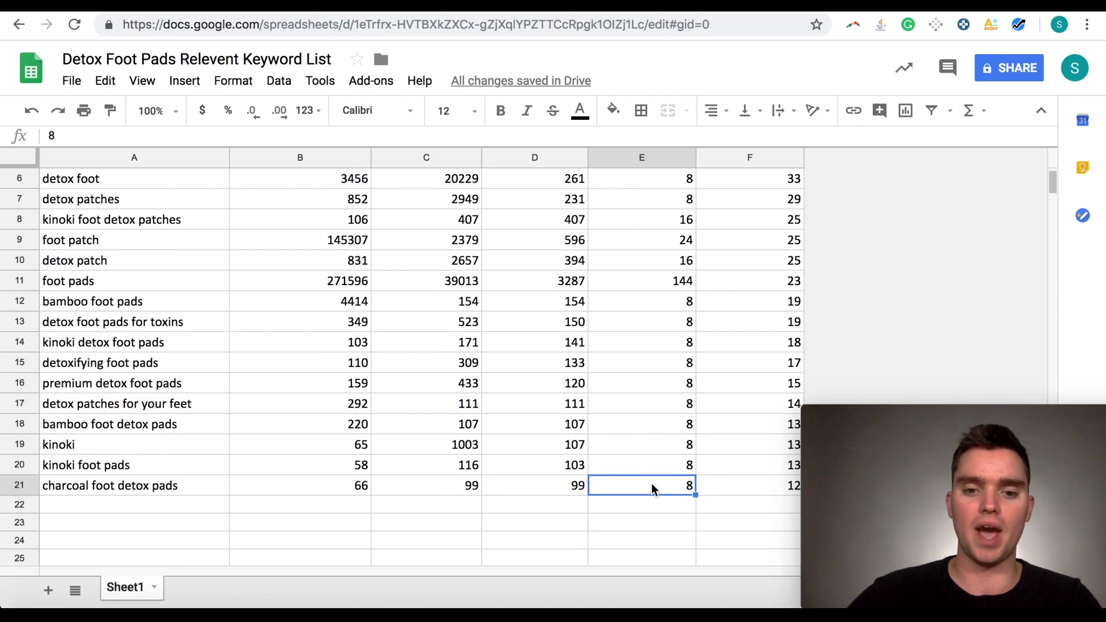
pyautogui.scroll(2, 645, 484)
pyautogui.scroll(-5, 525, 385)
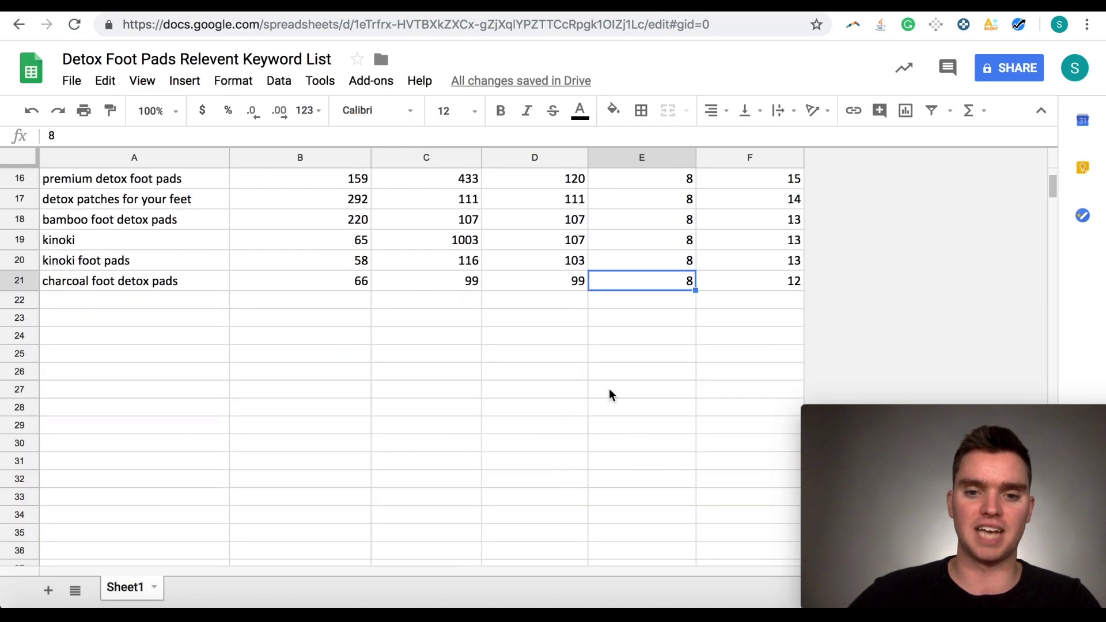
pyautogui.click(565, 282)
pyautogui.click(668, 281)
pyautogui.click(783, 288)
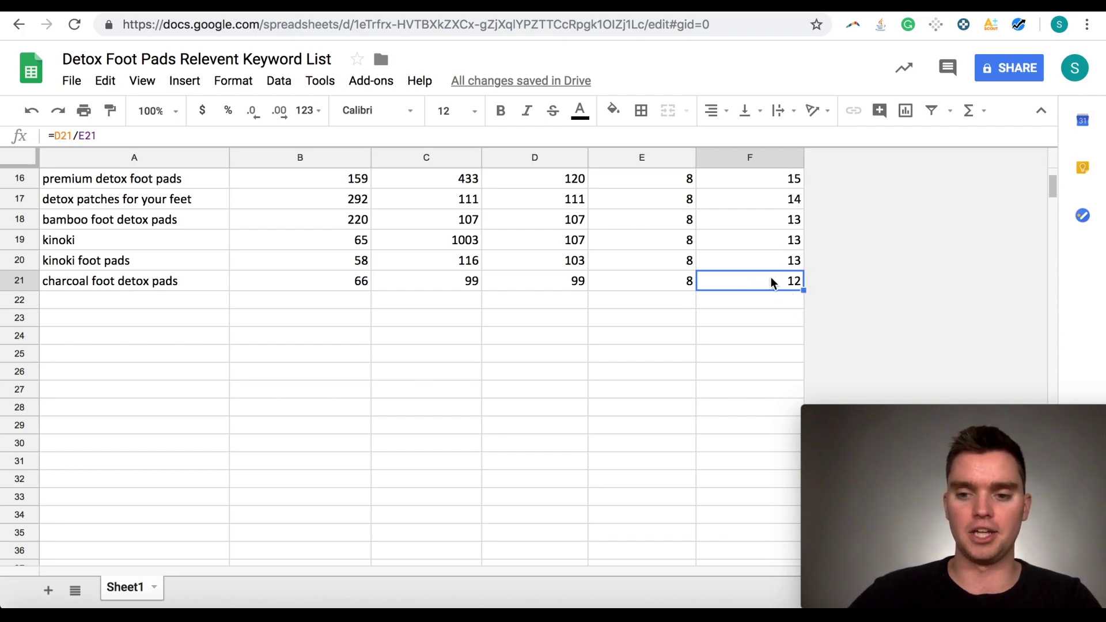
# Step: Compare the Giveaway Ratios in column F from the first keyword to the last one in the sorted list
pyautogui.scroll(5, 738, 277)
pyautogui.click(753, 199)
pyautogui.scroll(-3, 758, 317)
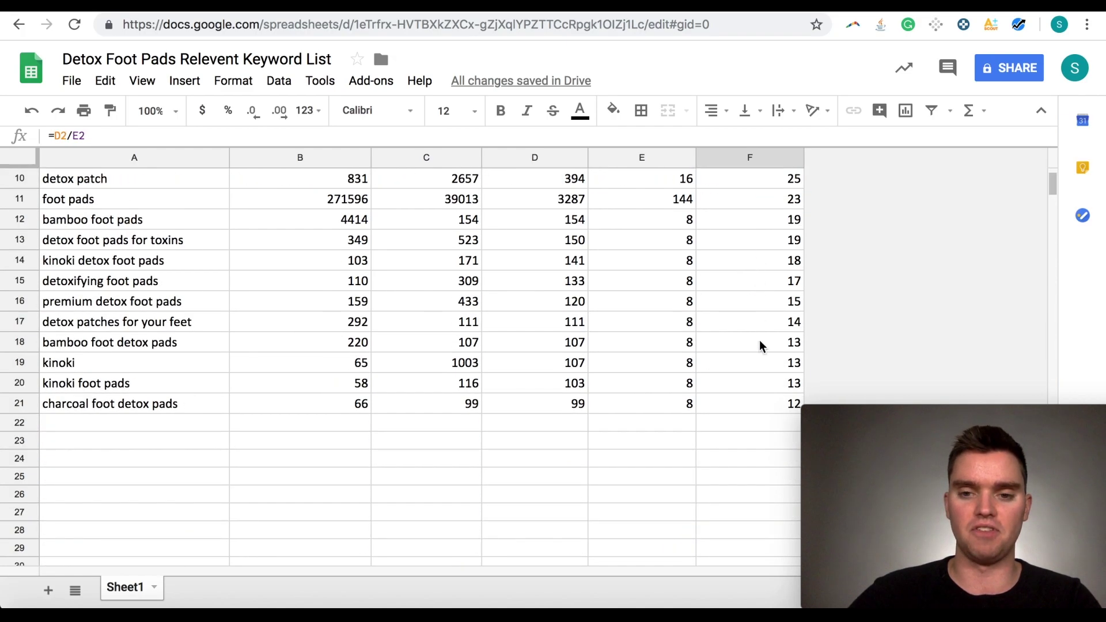
pyautogui.click(758, 402)
pyautogui.scroll(3, 758, 321)
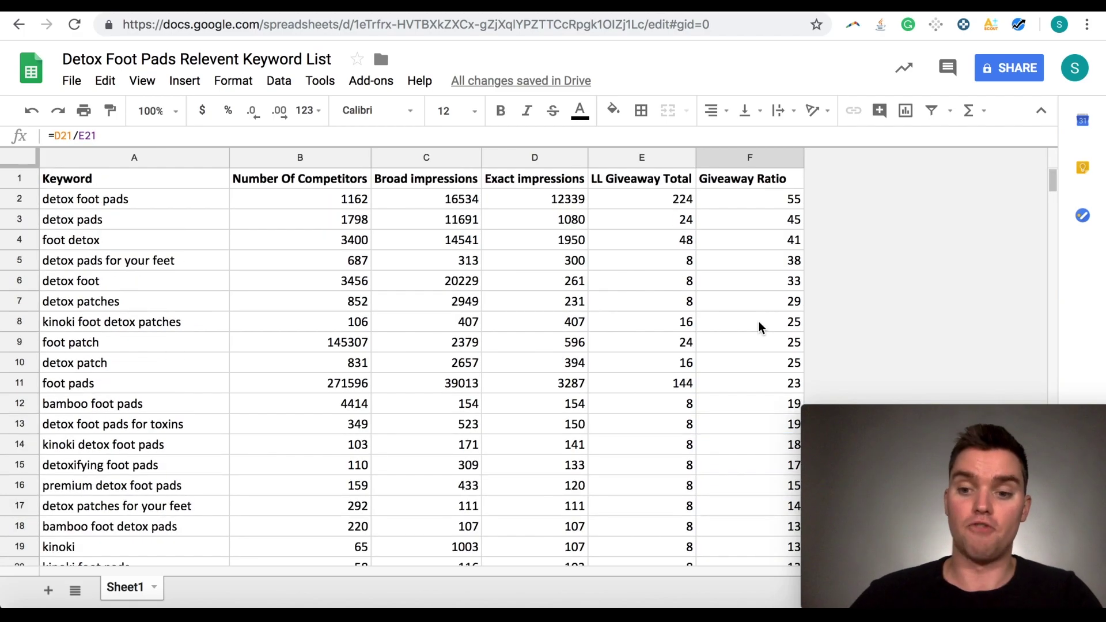
pyautogui.scroll(-5, 759, 323)
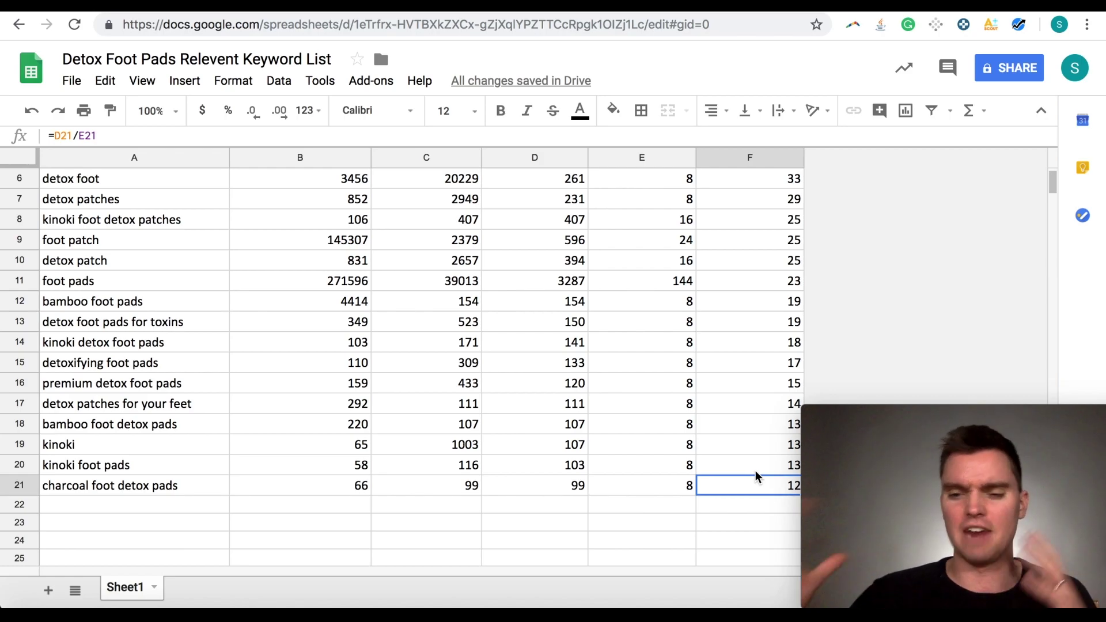
pyautogui.scroll(3, 750, 403)
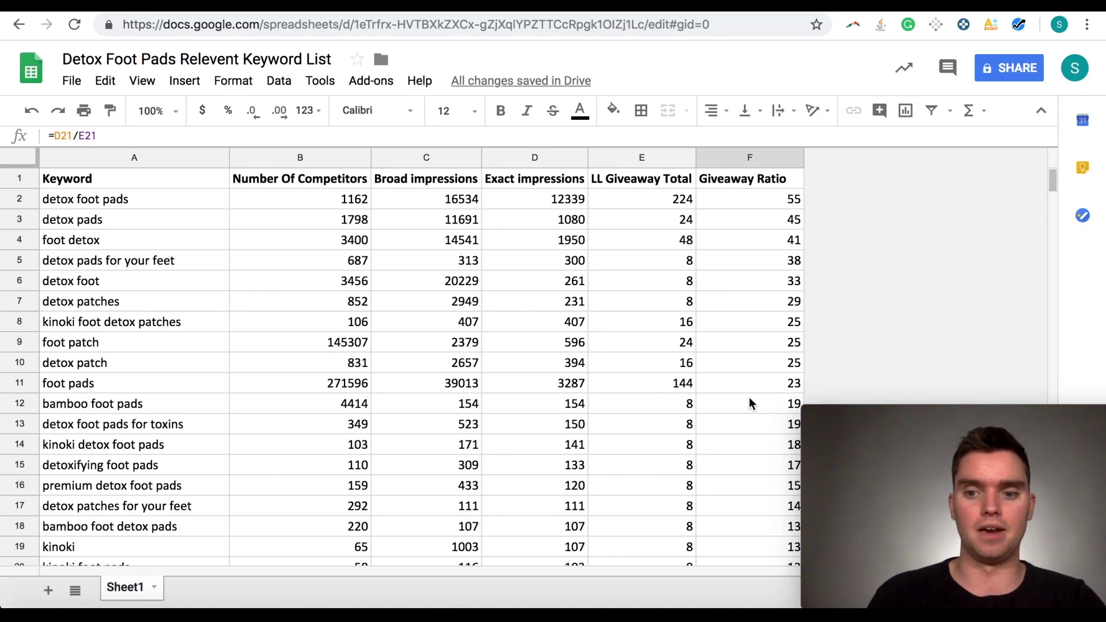
pyautogui.click(756, 227)
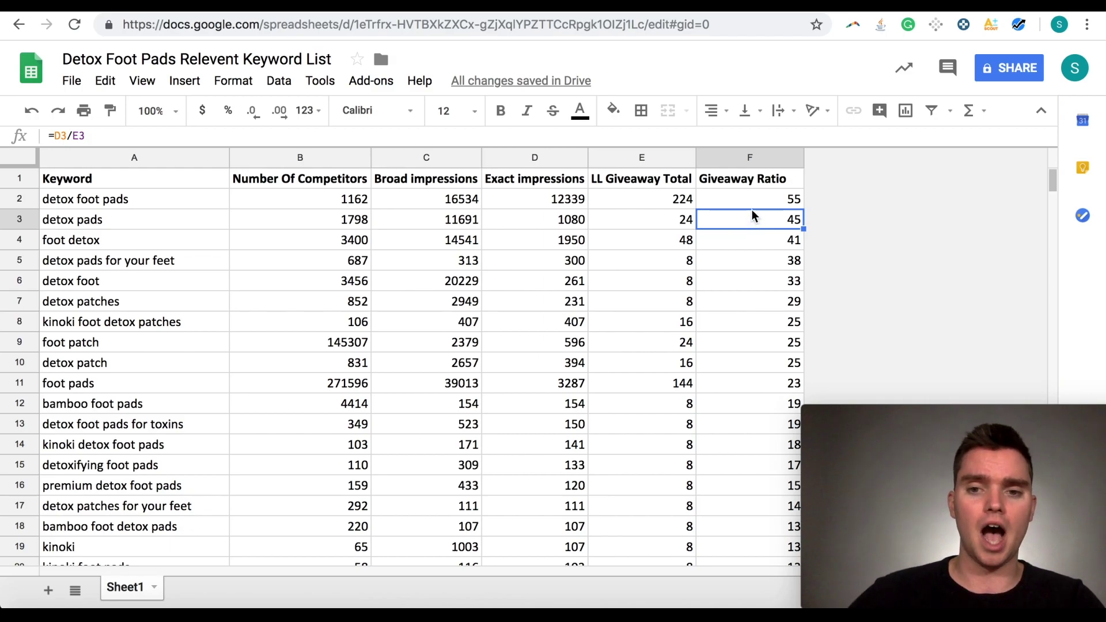
pyautogui.click(752, 197)
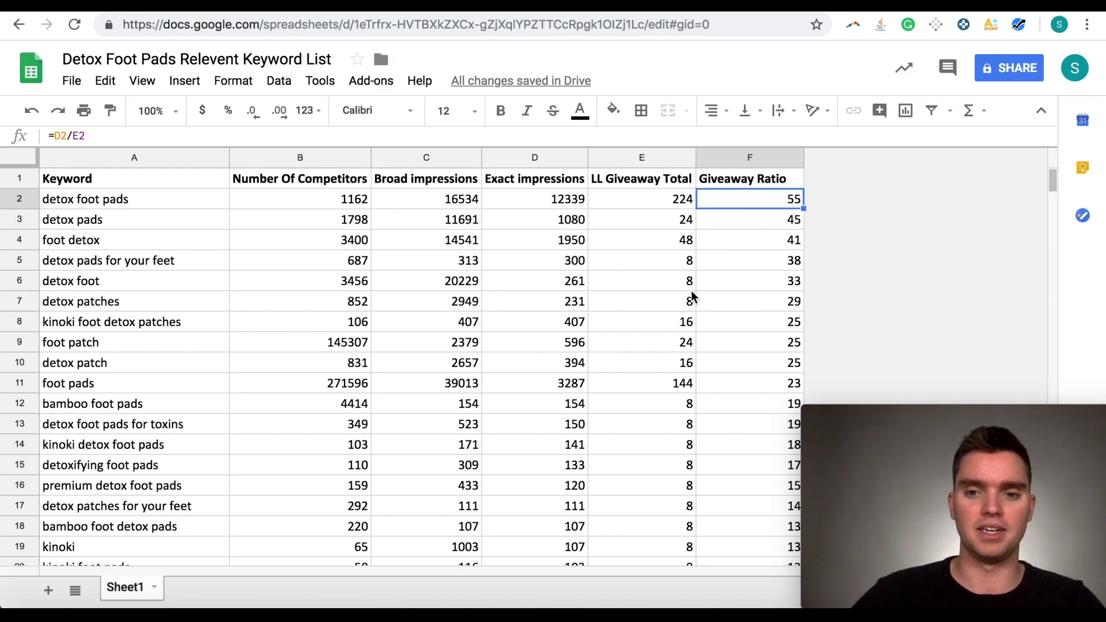
pyautogui.click(756, 303)
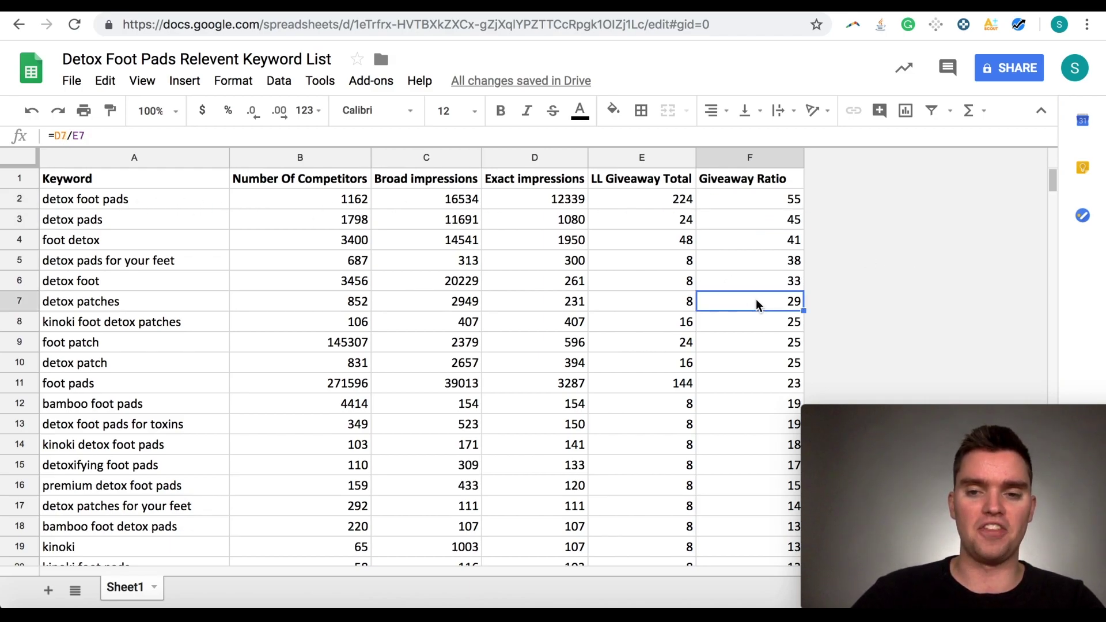
# Step: Review the "detox foot pads" keyword against the LL Giveaway Total and Exact impressions columns
pyautogui.click(128, 206)
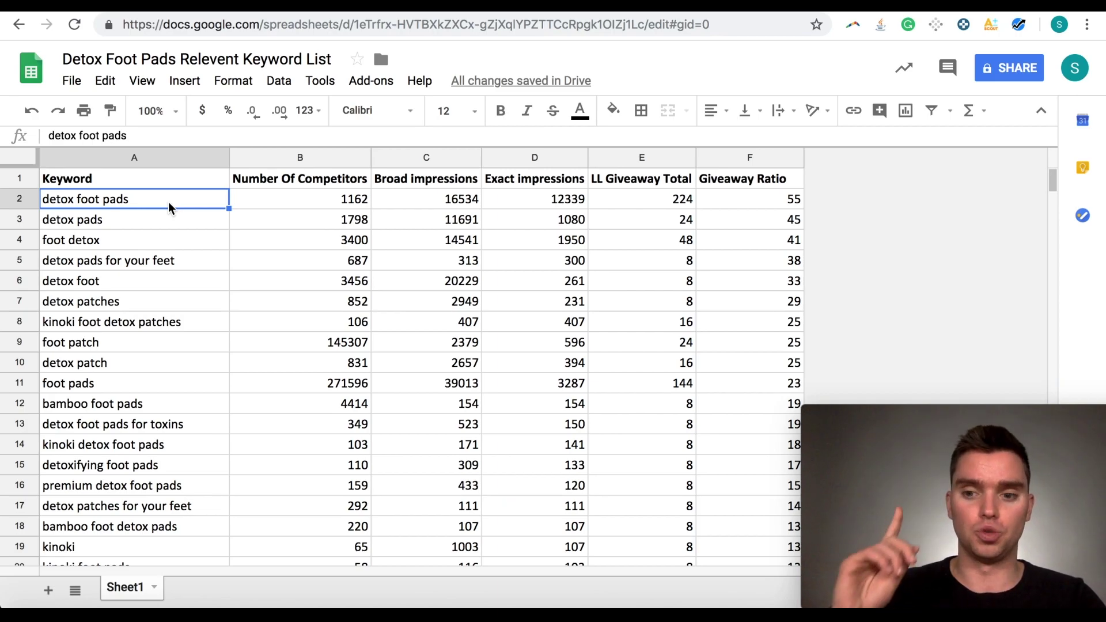
pyautogui.click(647, 183)
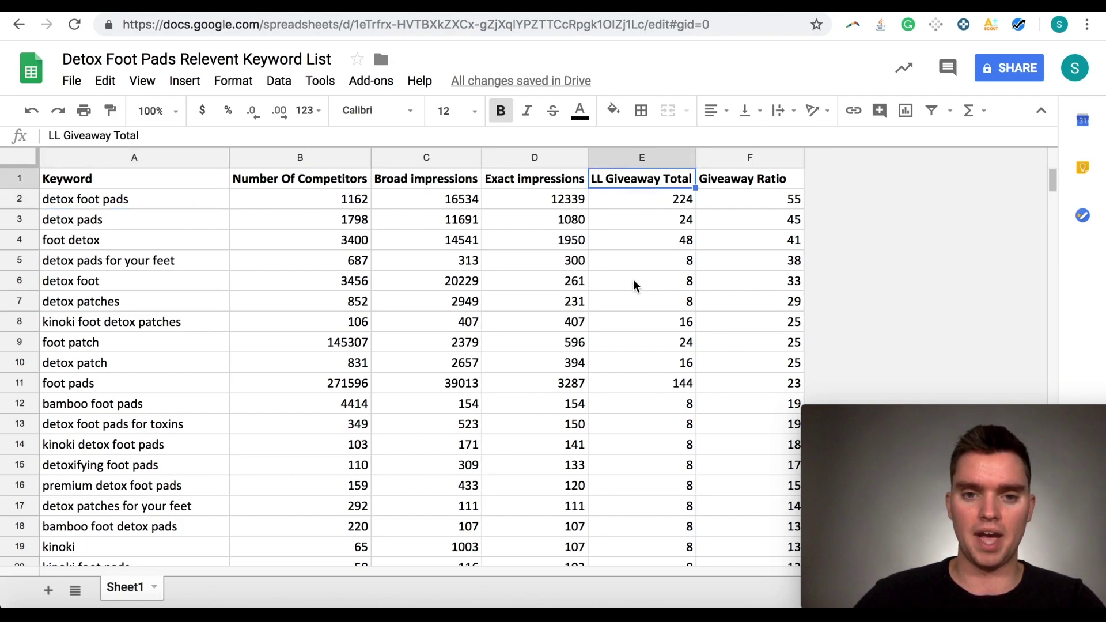
pyautogui.click(552, 182)
# Step: Check the number of competitors and the broad impressions of the "foot detox" keyword in row 4
pyautogui.click(345, 242)
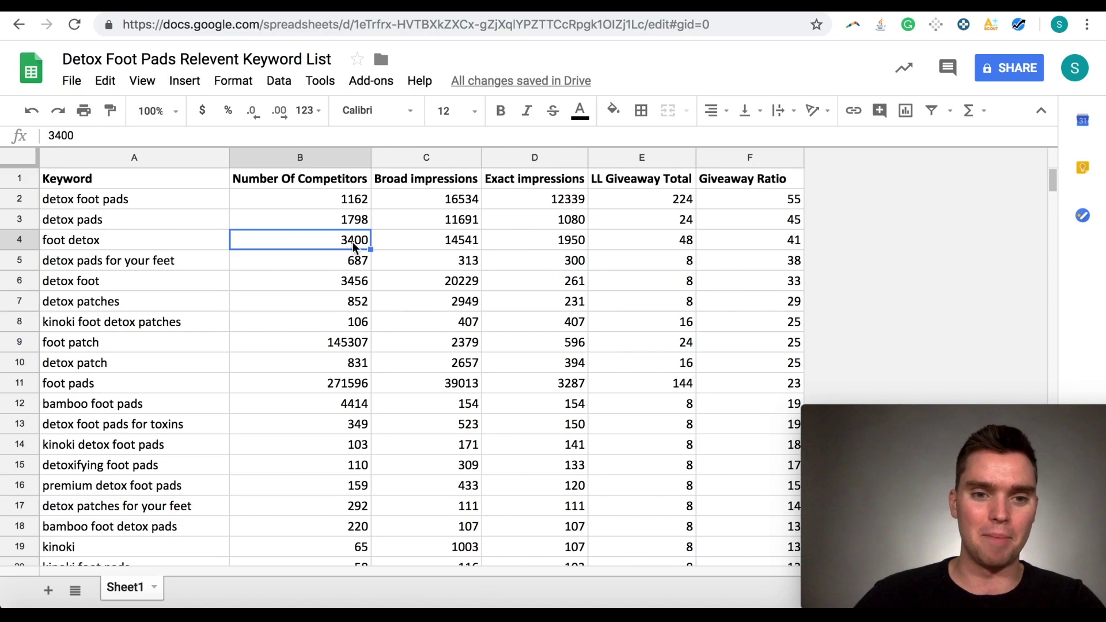
pyautogui.click(390, 242)
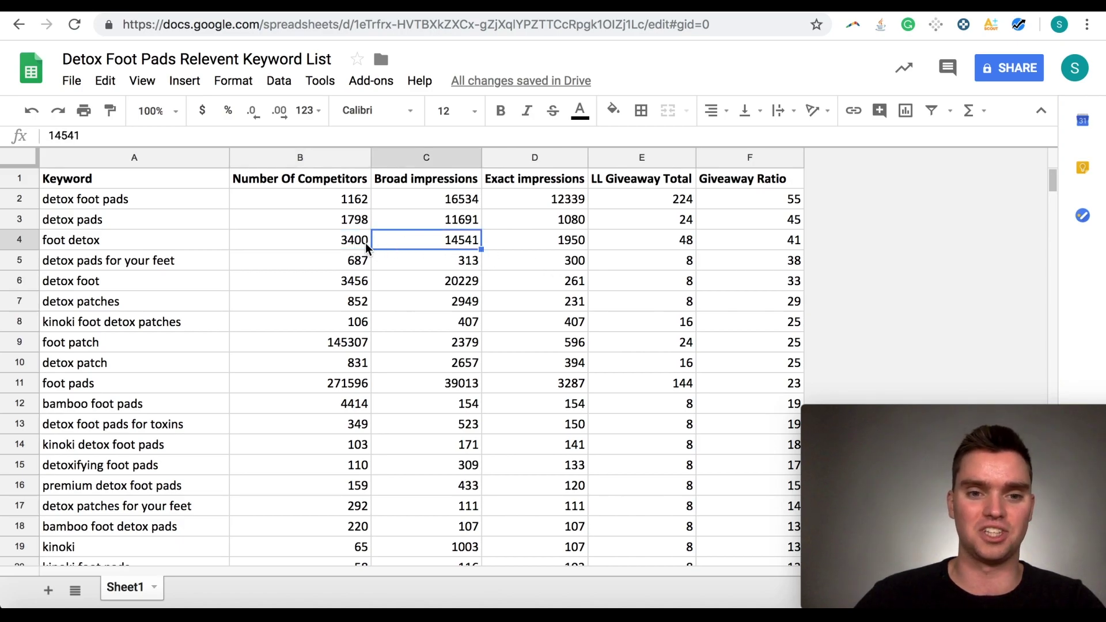
pyautogui.click(365, 245)
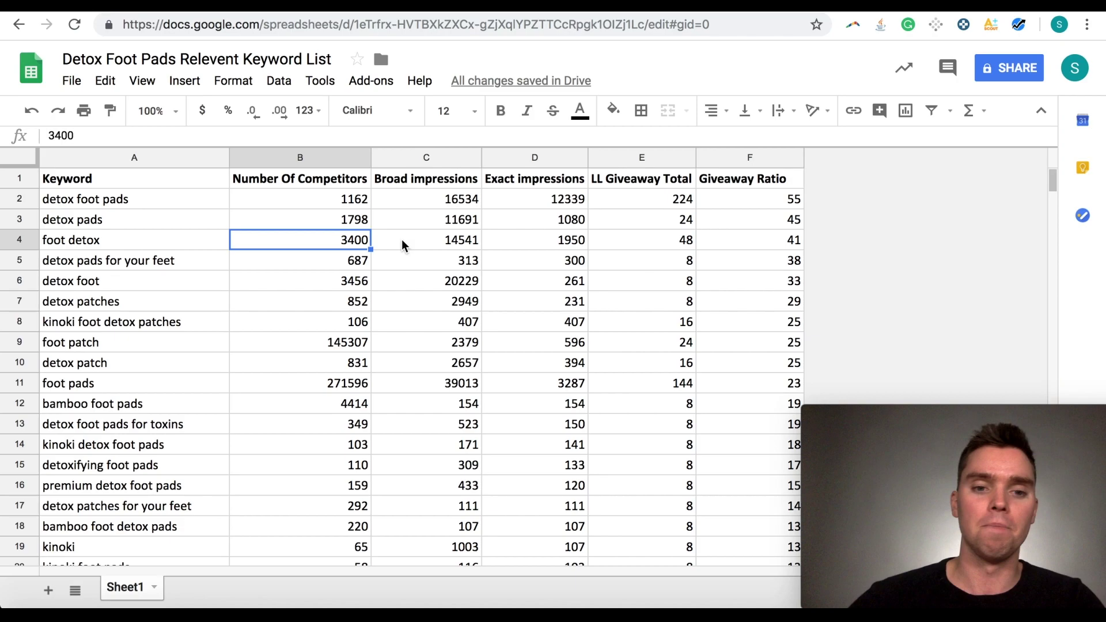
# Step: Examine the number of competitors for the "foot patch" keyword in row 9
pyautogui.click(353, 346)
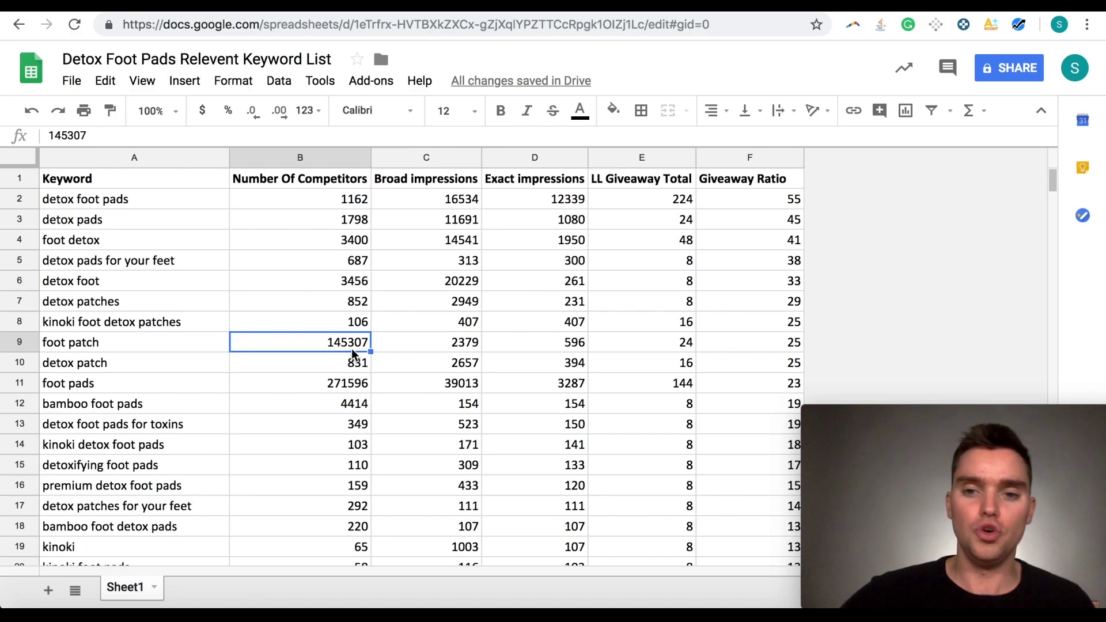
pyautogui.click(110, 346)
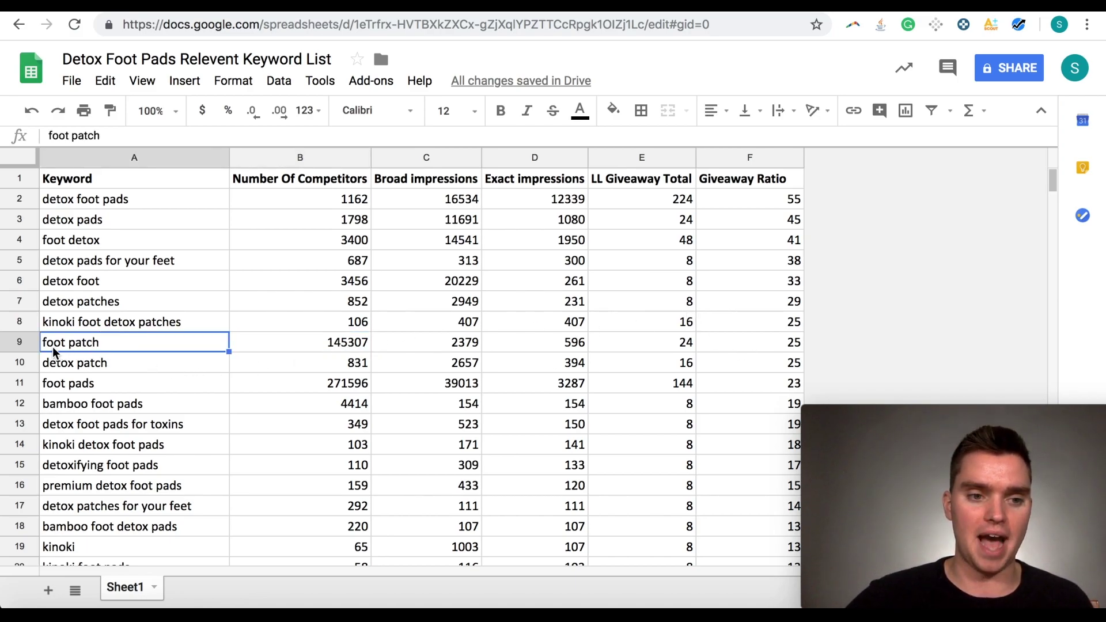
pyautogui.click(33, 344)
pyautogui.click(19, 383)
pyautogui.click(20, 342)
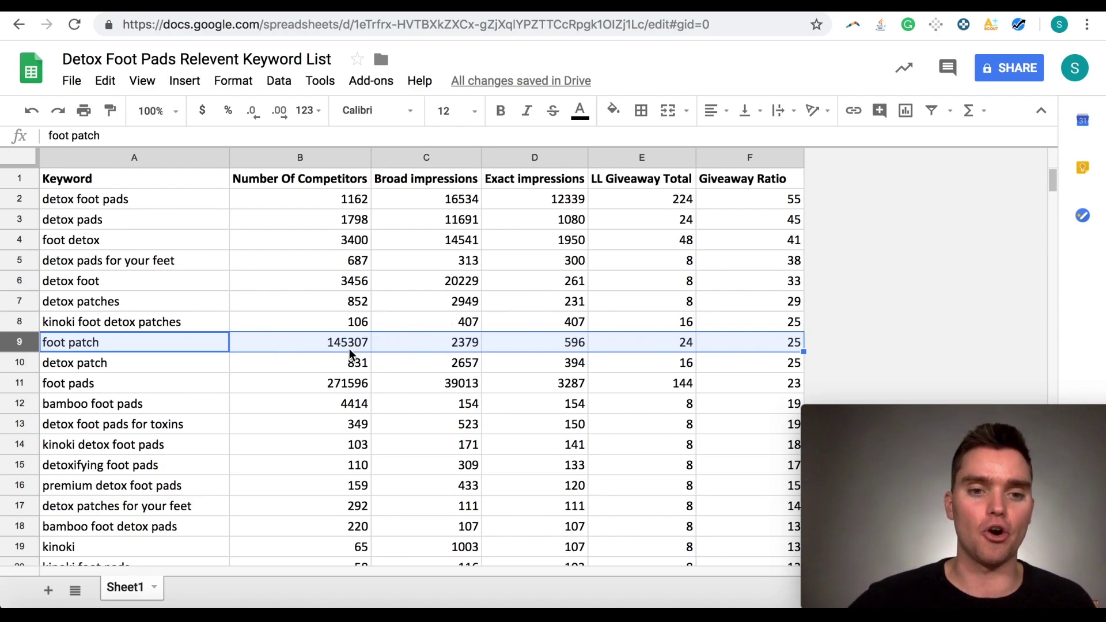
pyautogui.click(309, 346)
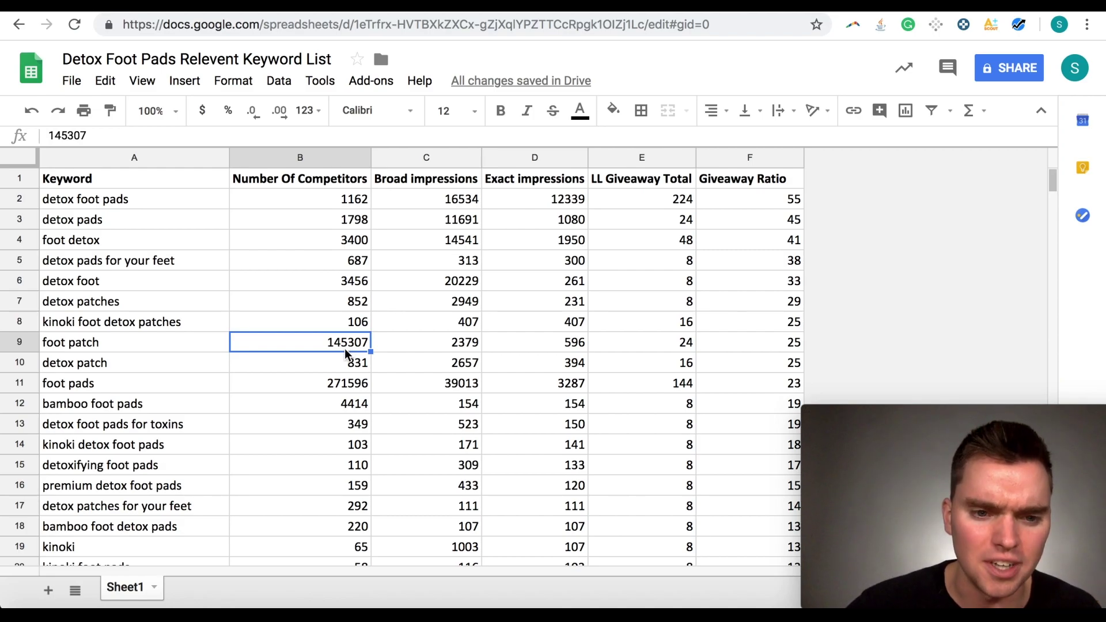
pyautogui.doubleClick(350, 340)
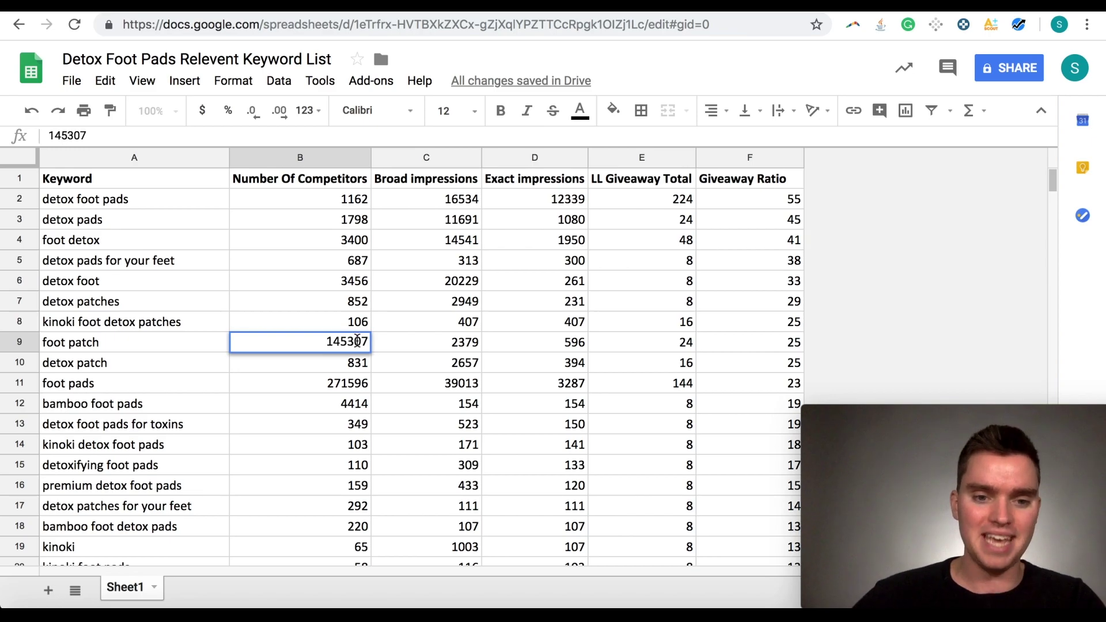
pyautogui.click(184, 347)
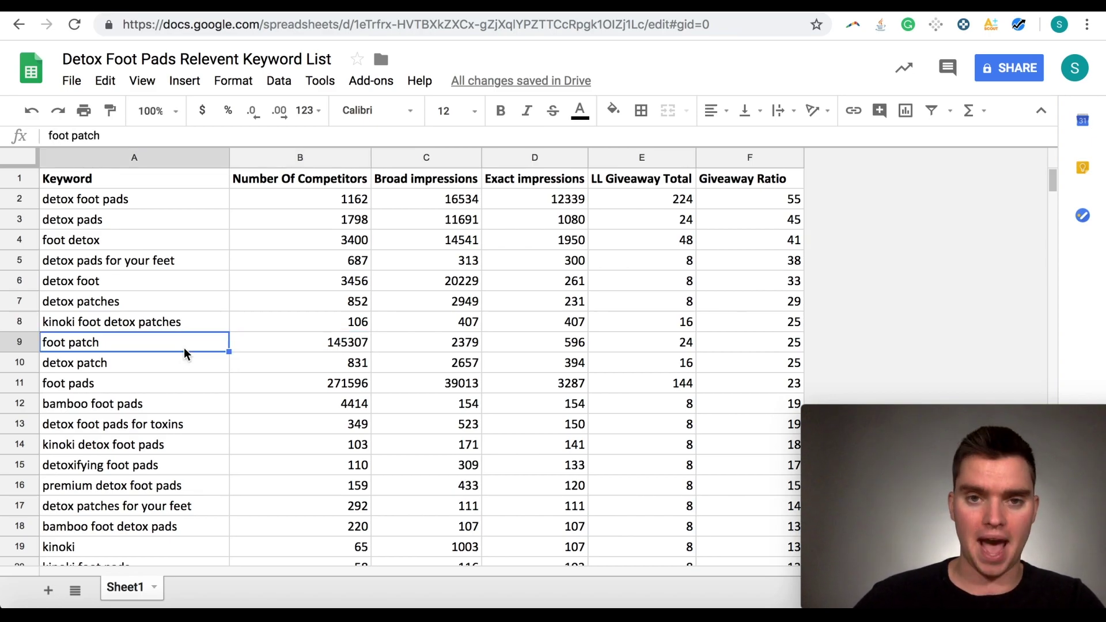
pyautogui.click(325, 339)
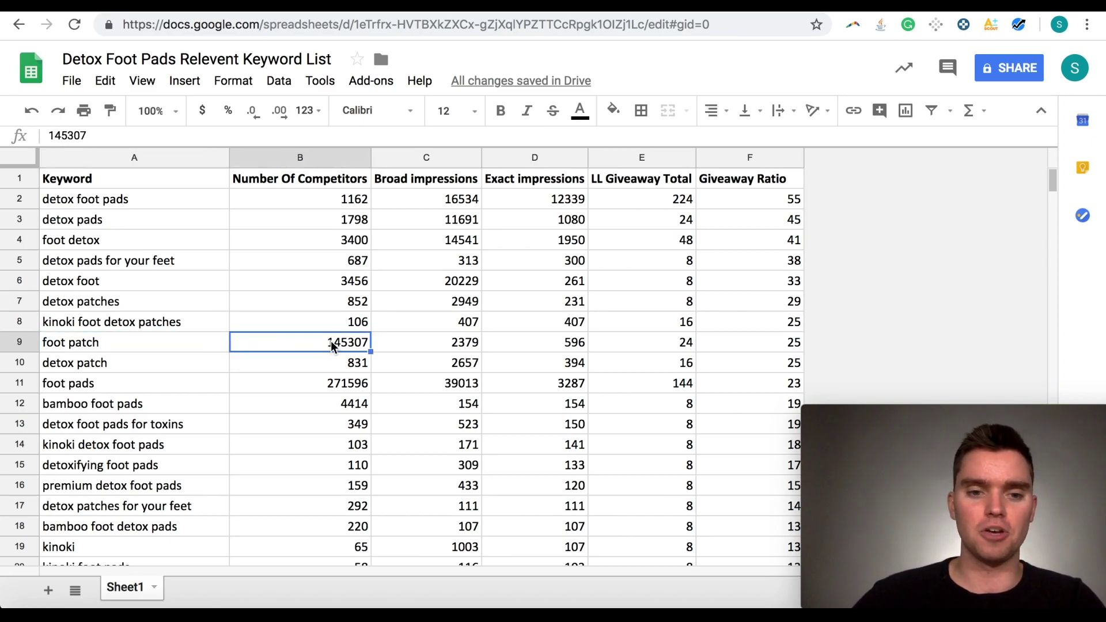
pyautogui.click(127, 346)
pyautogui.click(251, 348)
# Step: Compare the "kinoki foot detox patches" keyword's competitors and exact impressions with the exact impressions of "foot patch"
pyautogui.click(193, 320)
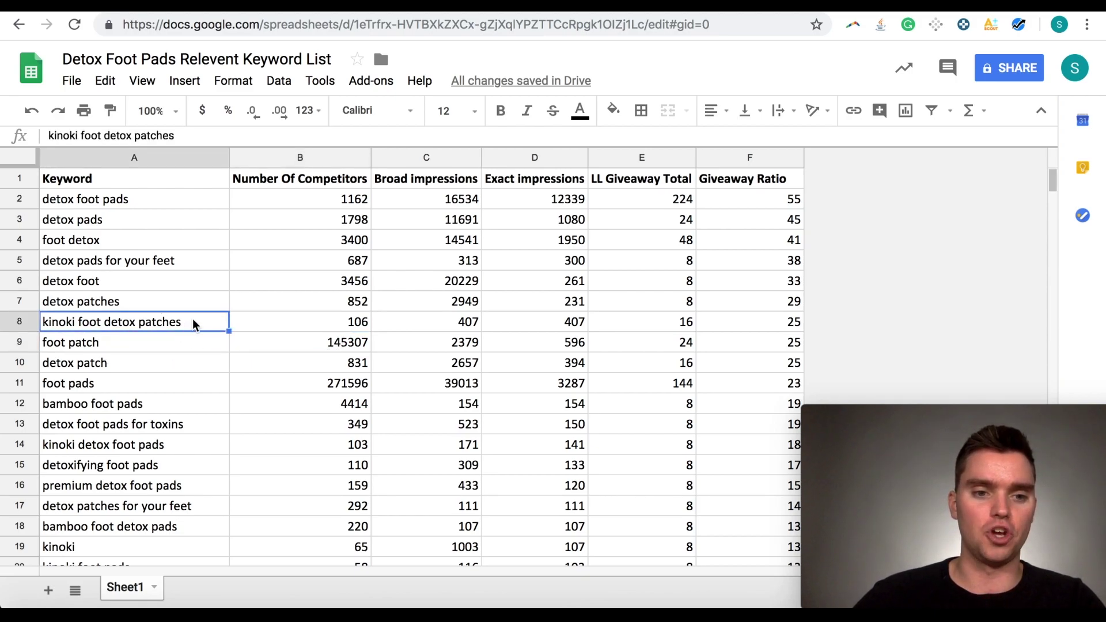
pyautogui.click(289, 327)
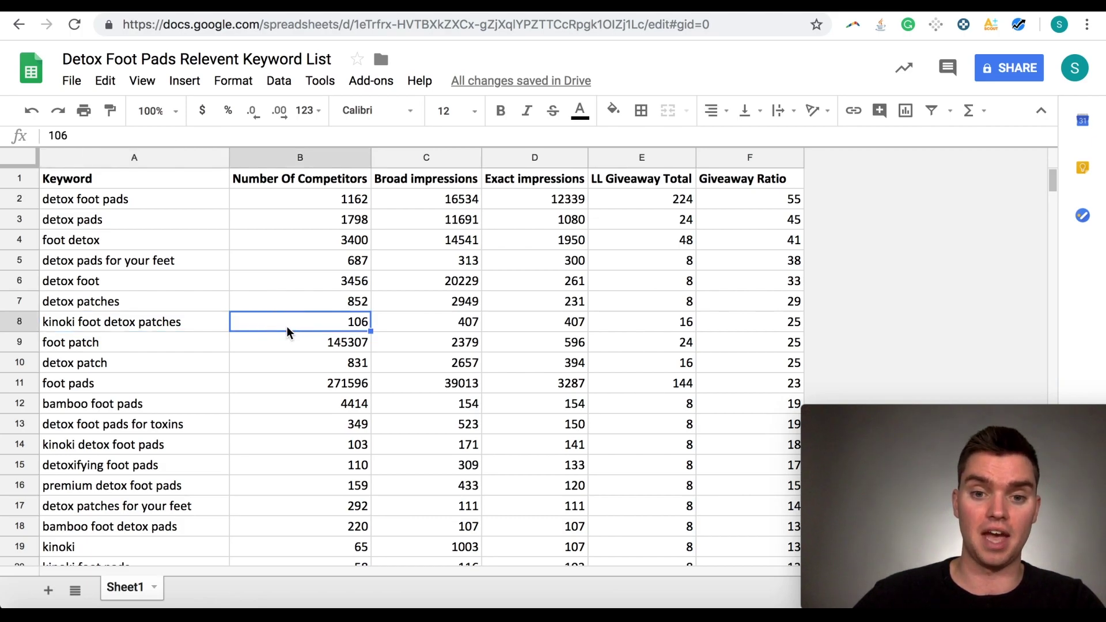
pyautogui.click(536, 323)
pyautogui.click(539, 340)
pyautogui.click(543, 330)
pyautogui.click(543, 344)
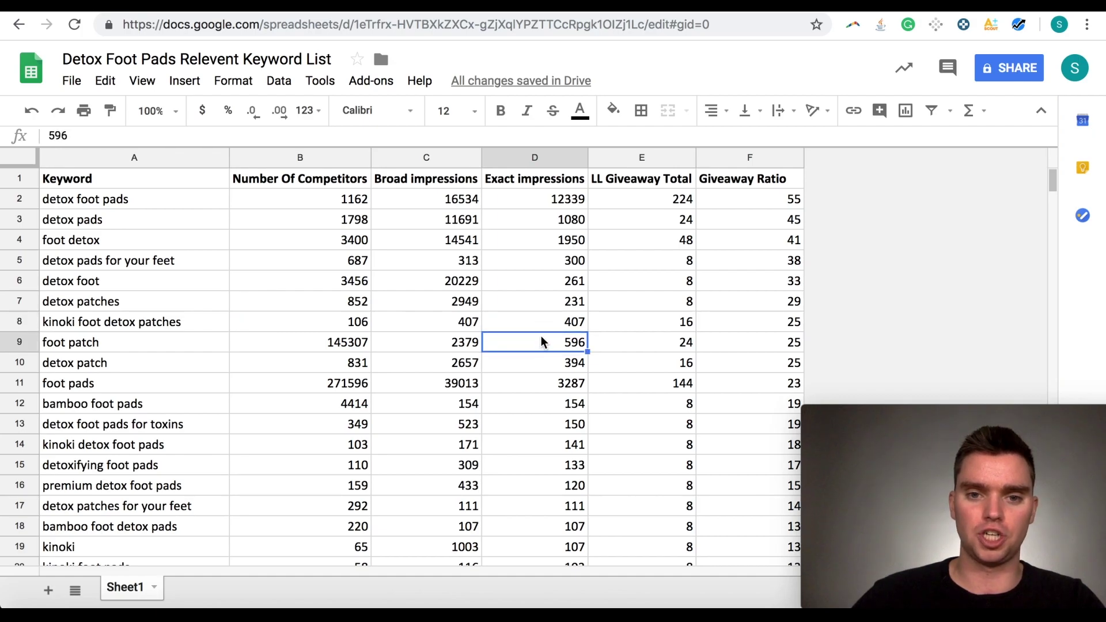
pyautogui.click(543, 321)
pyautogui.click(544, 343)
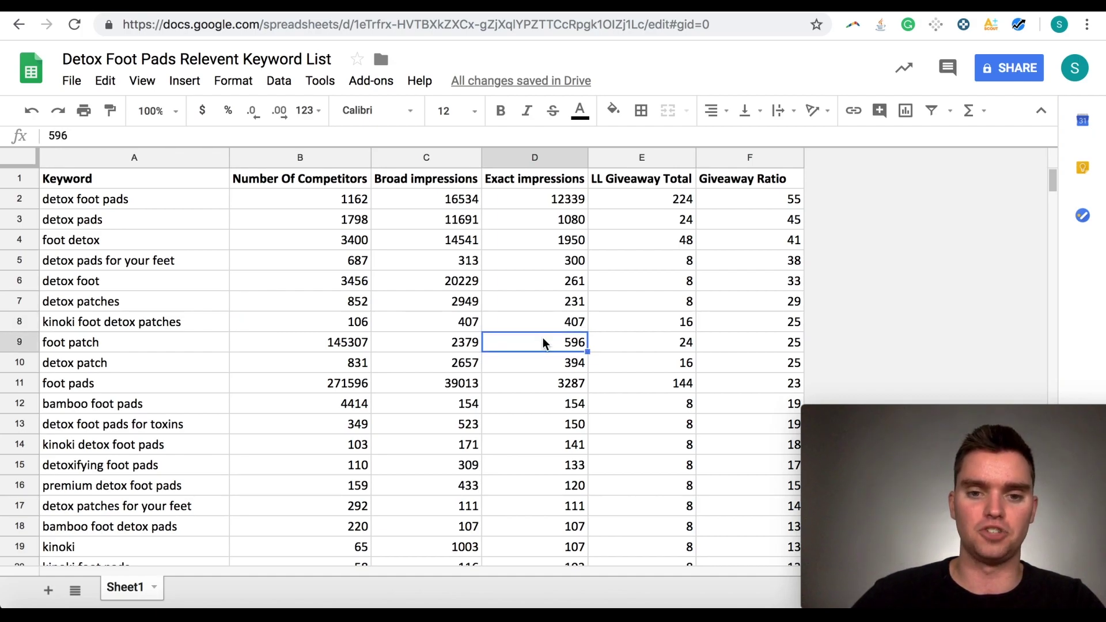
pyautogui.click(548, 324)
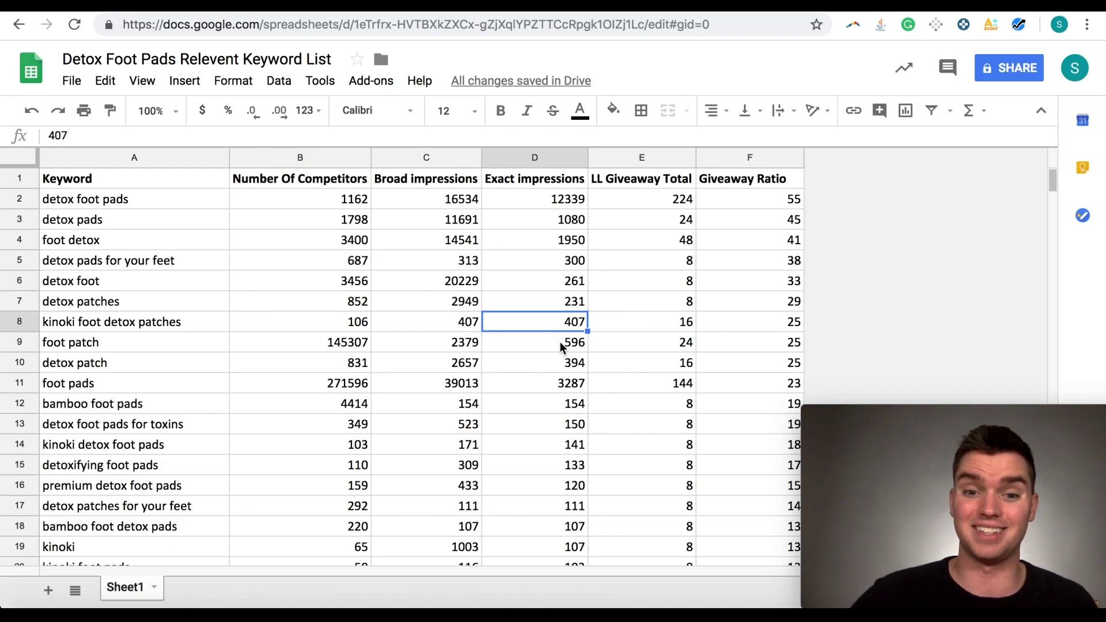
pyautogui.click(562, 344)
pyautogui.click(552, 326)
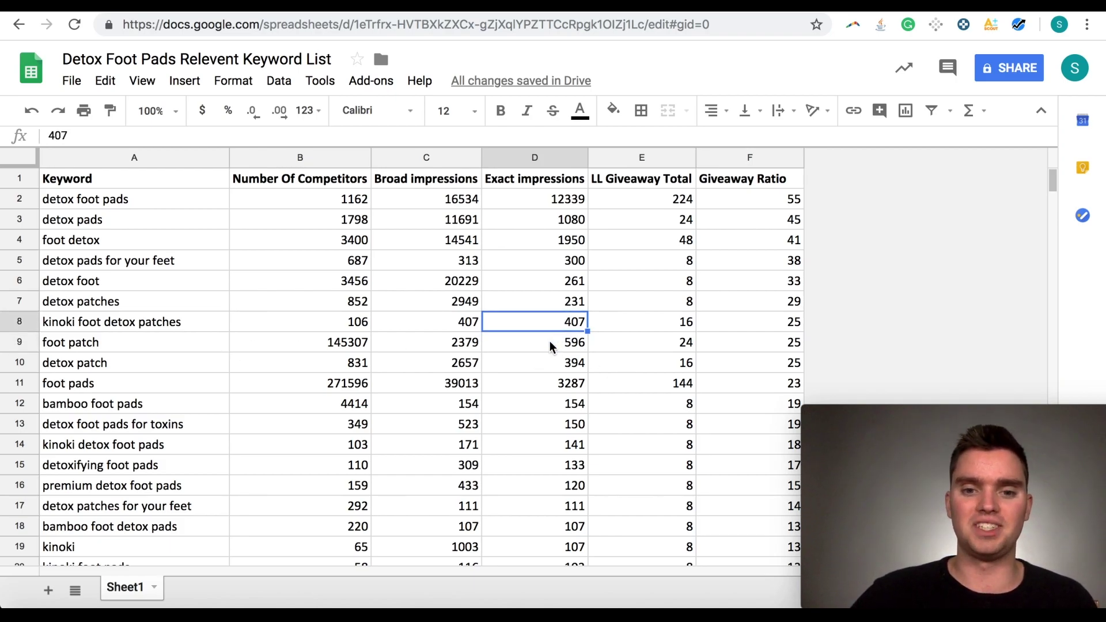
pyautogui.click(549, 346)
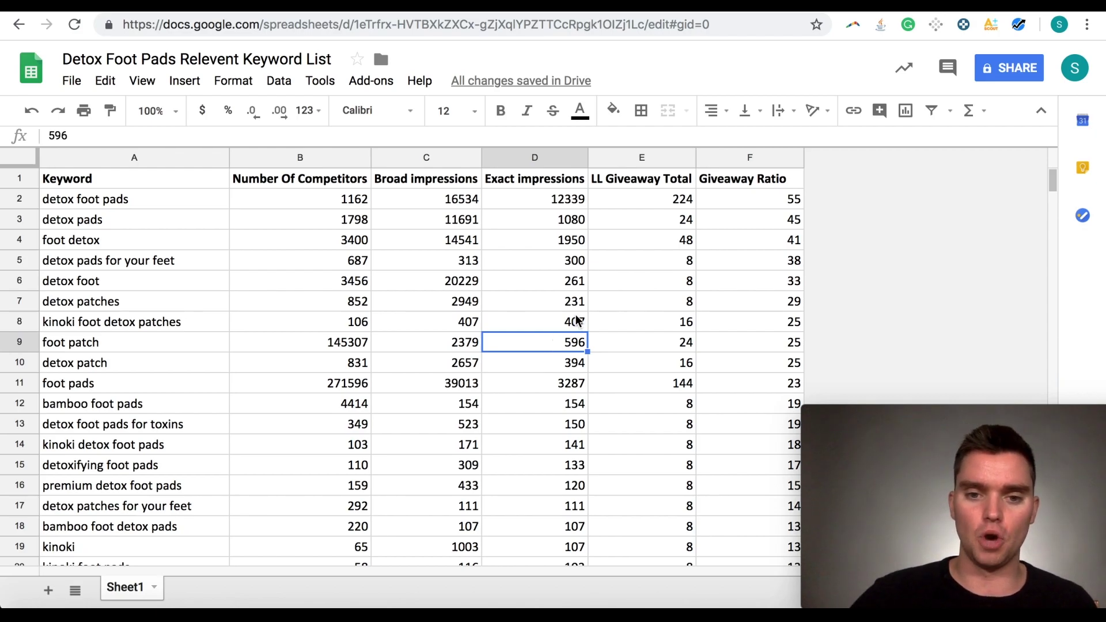
pyautogui.click(568, 324)
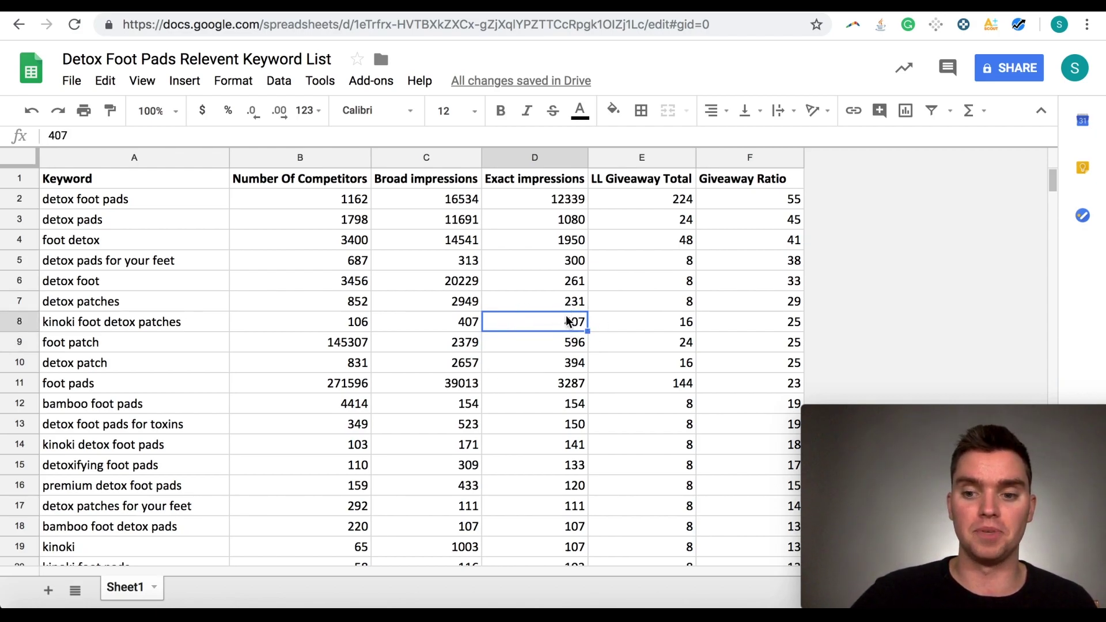
# Step: Compare the number of competitors for "kinoki foot detox patches", "foot patch" and "foot pads"
pyautogui.click(345, 326)
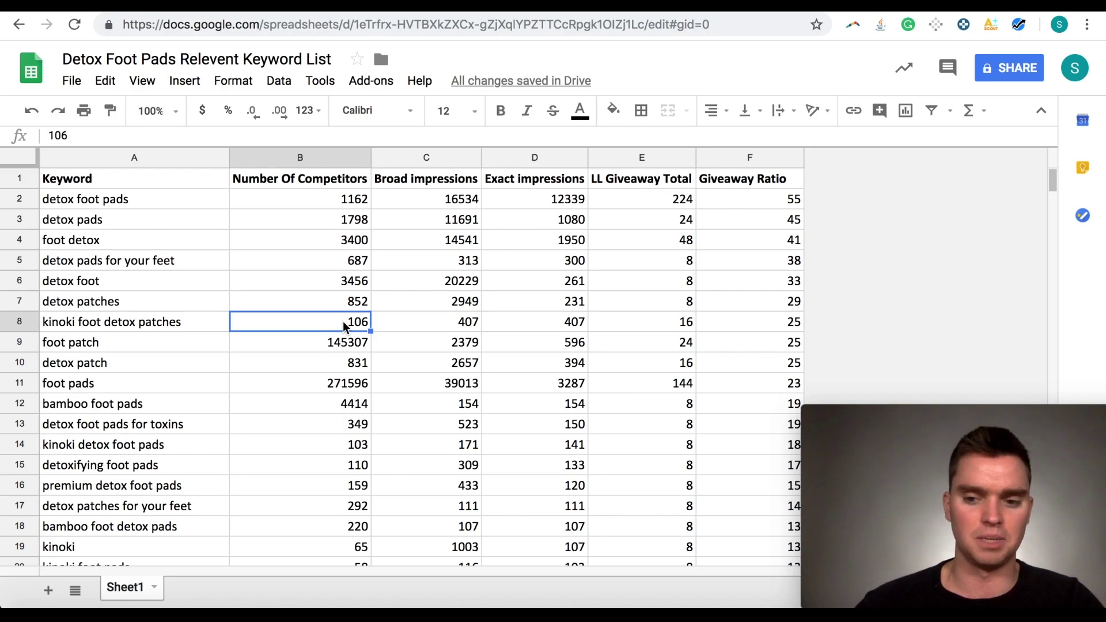
pyautogui.click(318, 340)
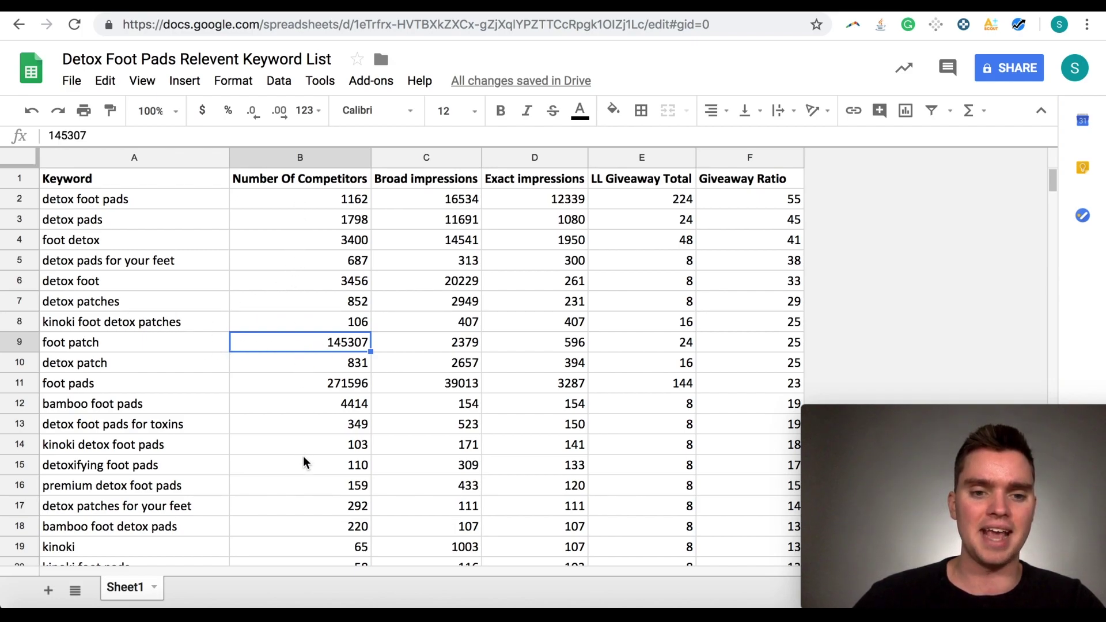
pyautogui.click(316, 381)
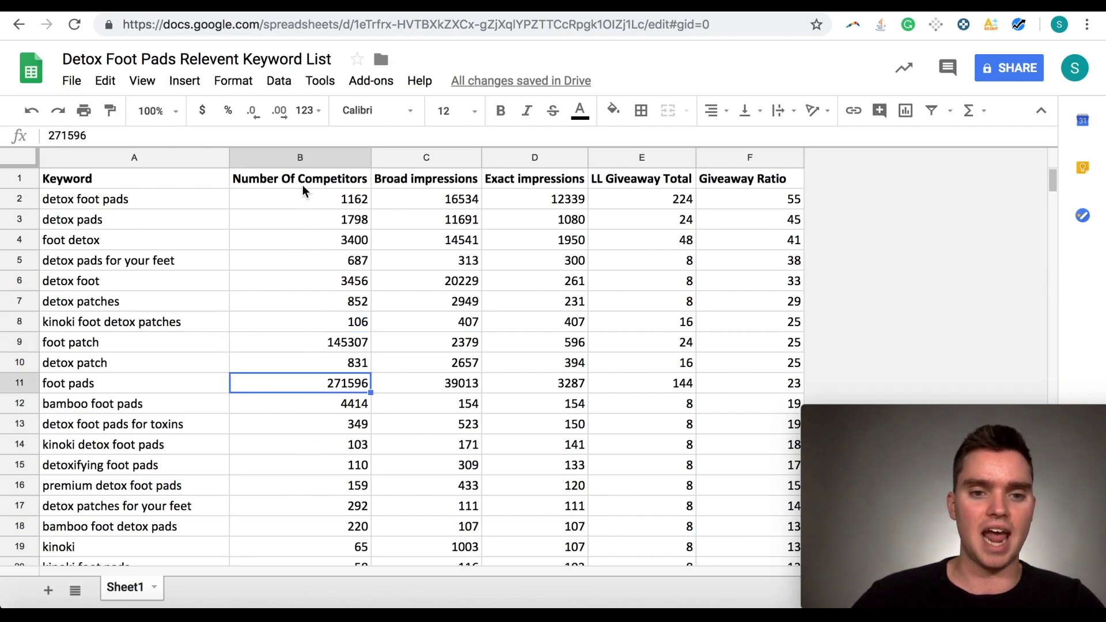
# Step: Fill the entire "foot patch" row 9 with light red to mark its high competition
pyautogui.click(326, 348)
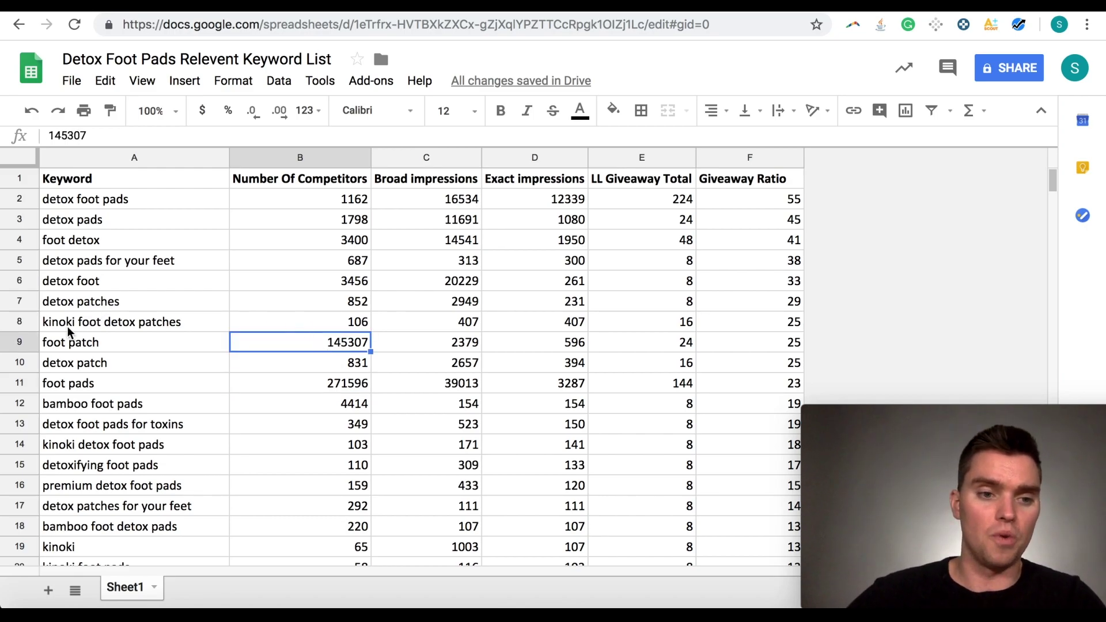
pyautogui.click(21, 341)
pyautogui.click(606, 110)
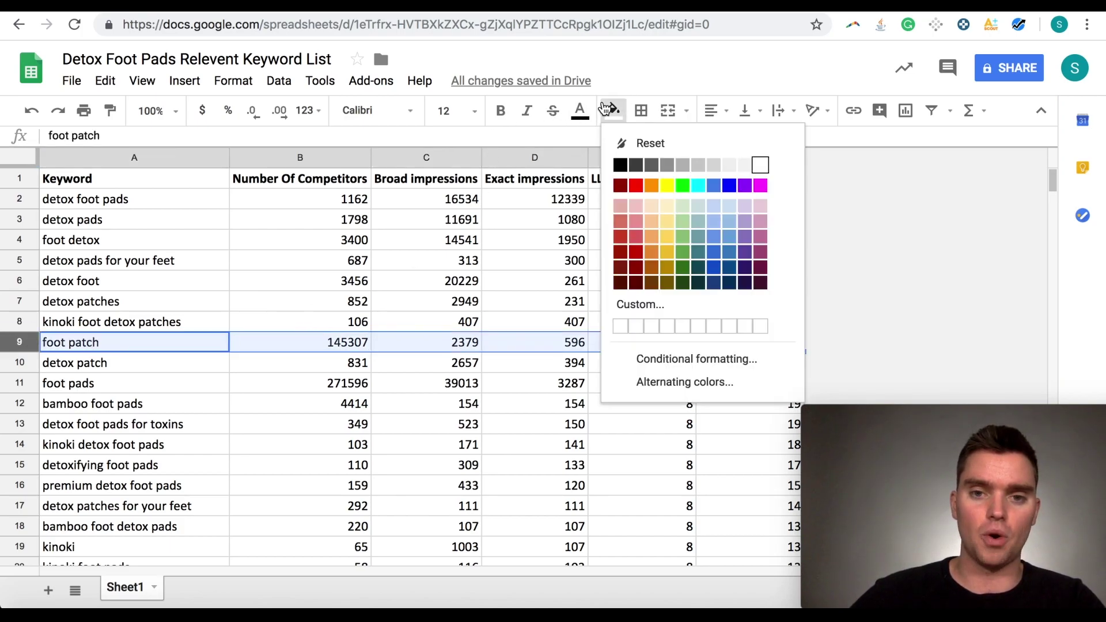
pyautogui.click(636, 206)
# Step: Fill the entire "foot pads" row 11 with the same light red as the "foot patch" row
pyautogui.click(341, 390)
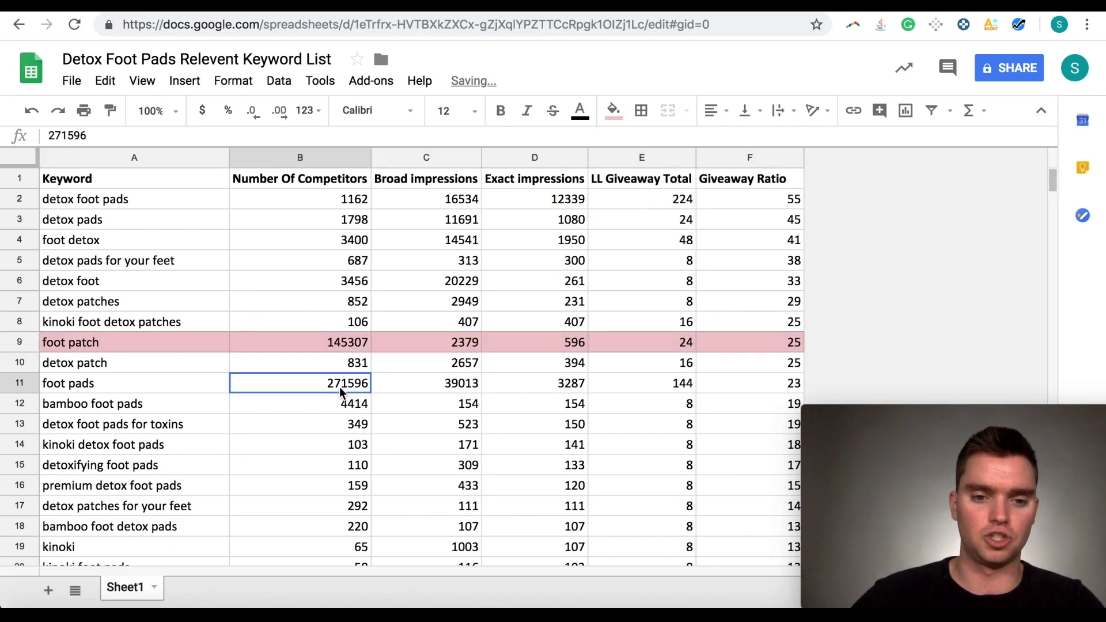
pyautogui.click(19, 384)
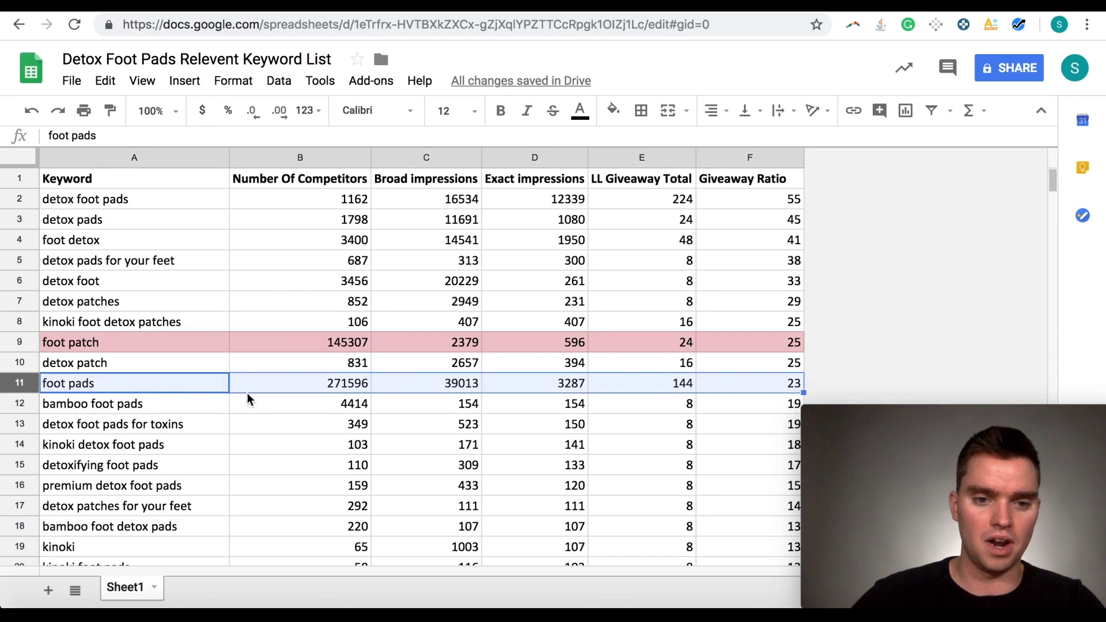
pyautogui.click(613, 110)
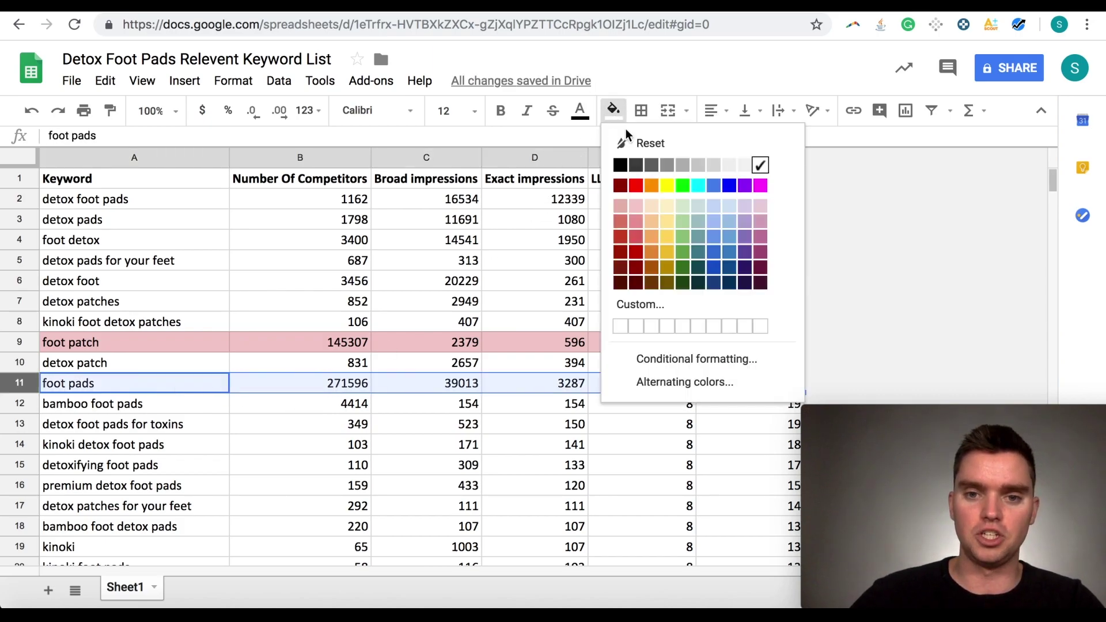
pyautogui.click(636, 206)
pyautogui.click(459, 301)
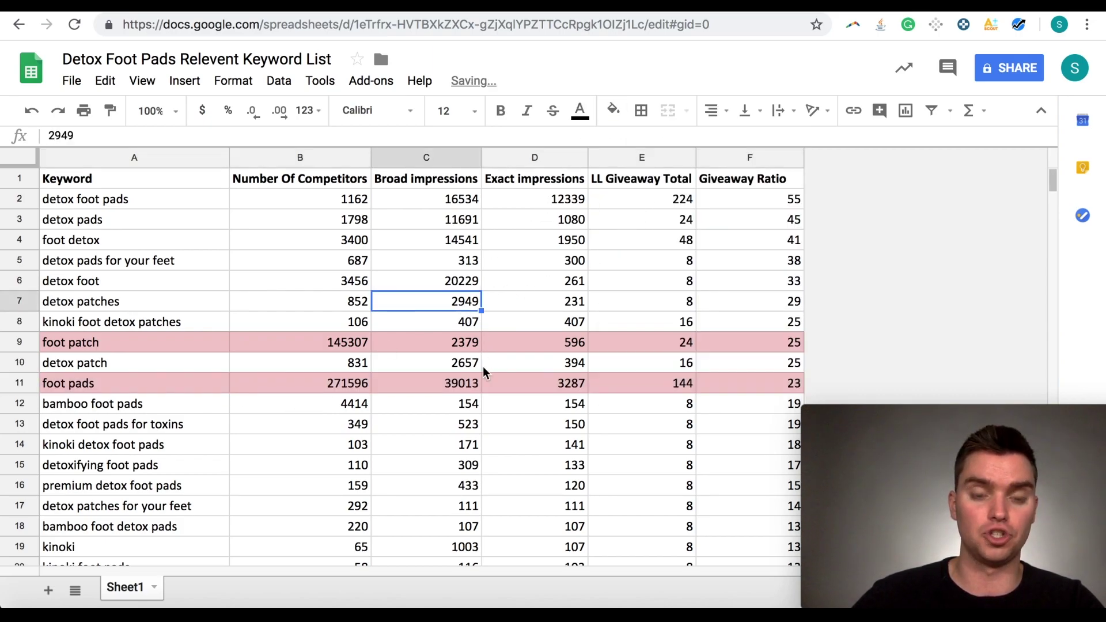
# Step: Review the broad impressions of "foot pads" and its number of competitors against that of "foot patch"
pyautogui.click(460, 386)
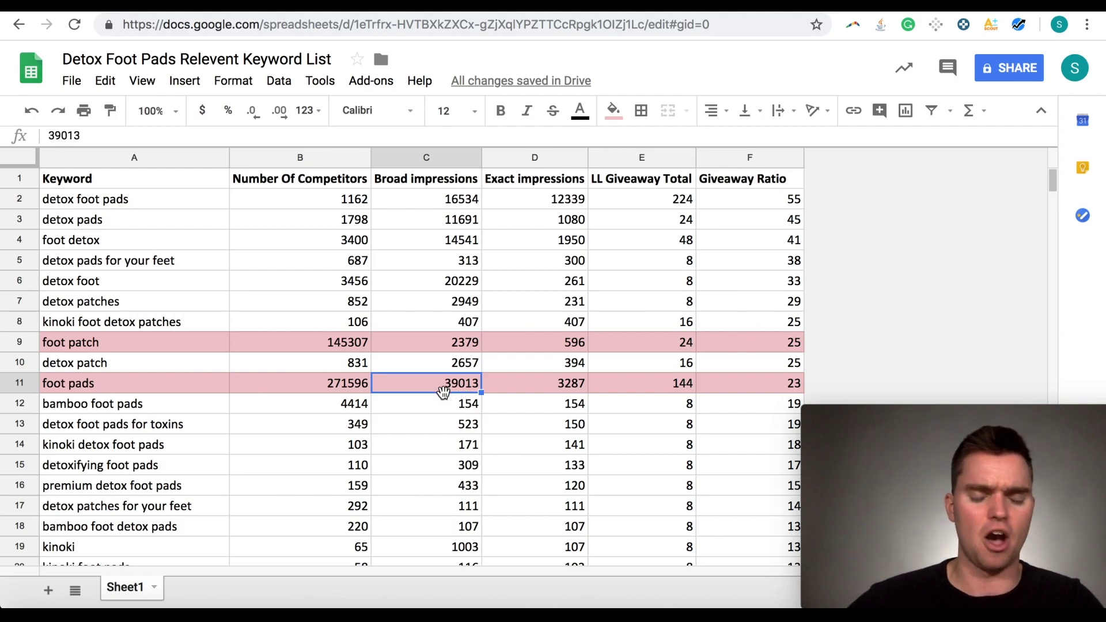
pyautogui.click(334, 383)
pyautogui.click(349, 348)
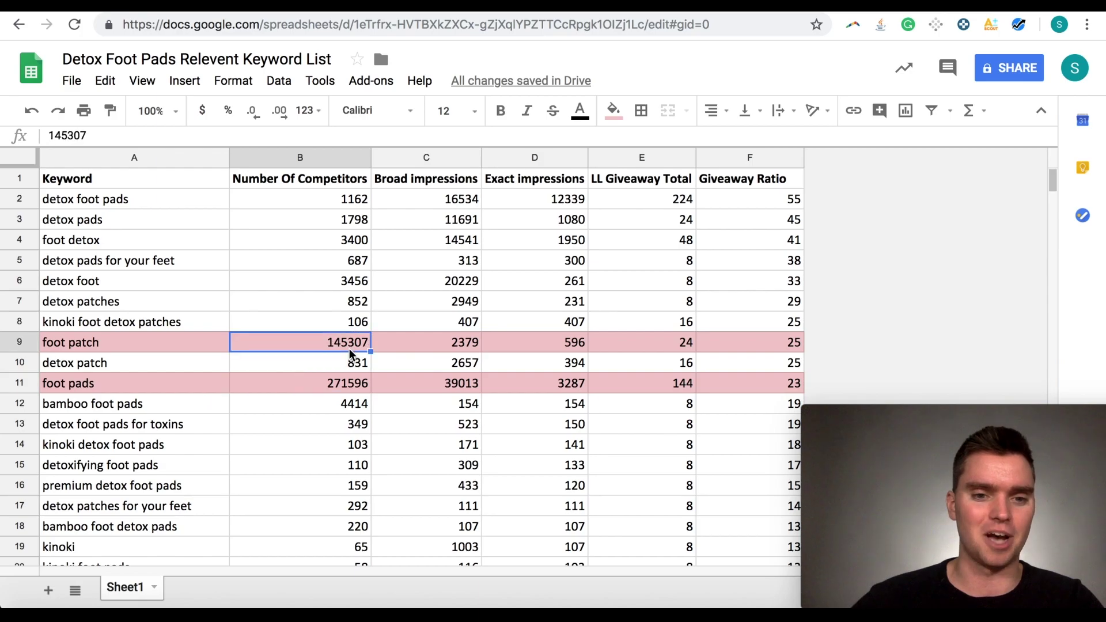
pyautogui.click(353, 388)
pyautogui.click(409, 383)
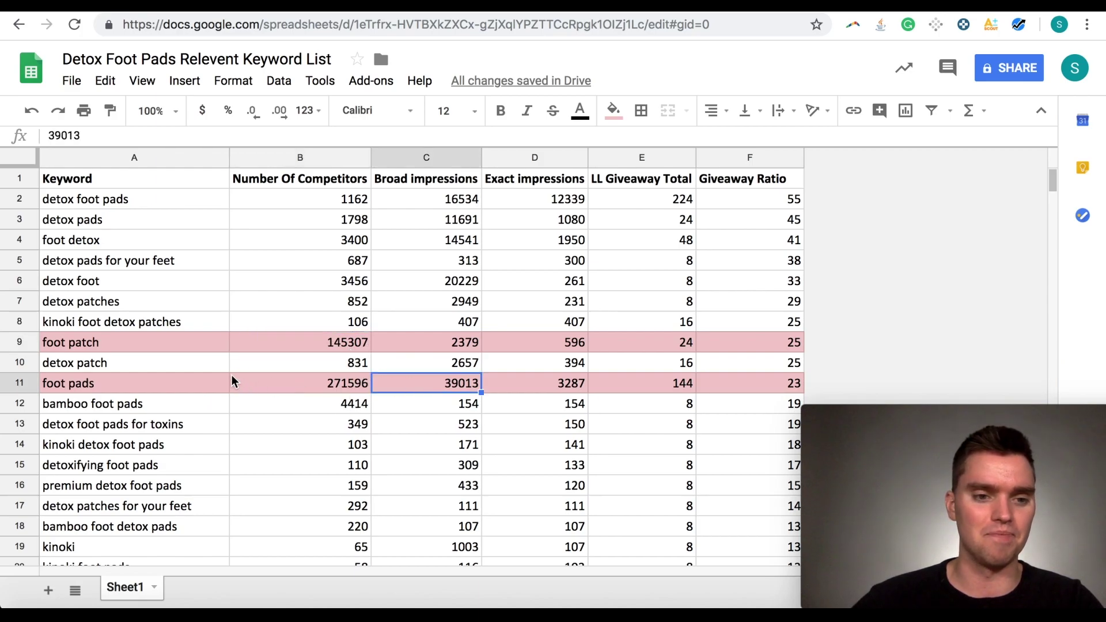
pyautogui.click(191, 387)
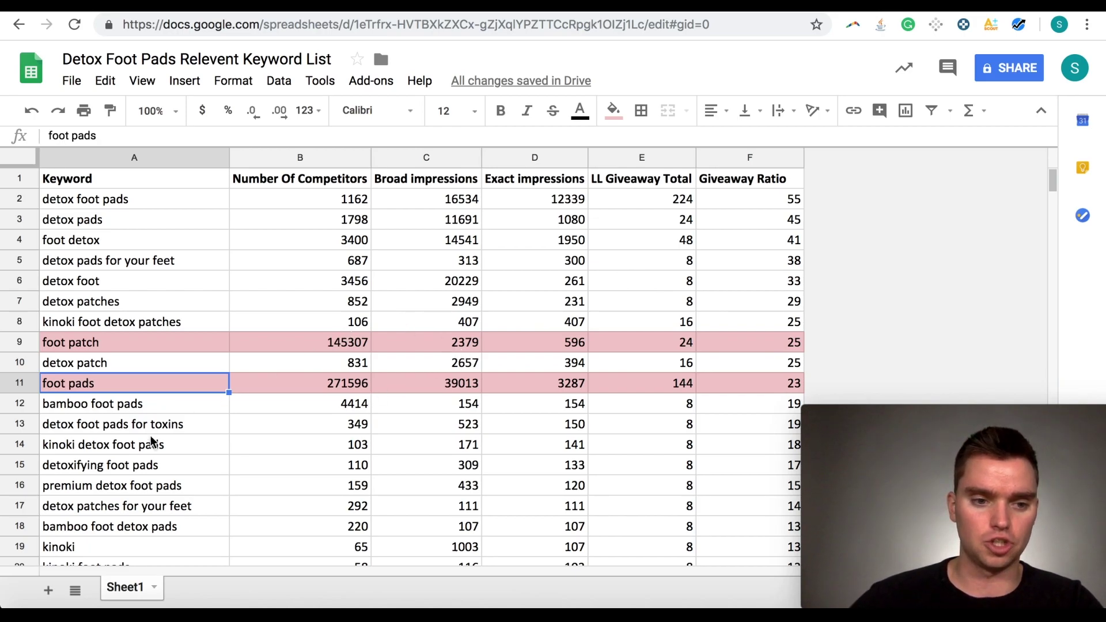
# Step: Fill the "kinoki detox foot pads" row 14 and the "detox foot pads for toxins" row 13 with light green
pyautogui.click(30, 443)
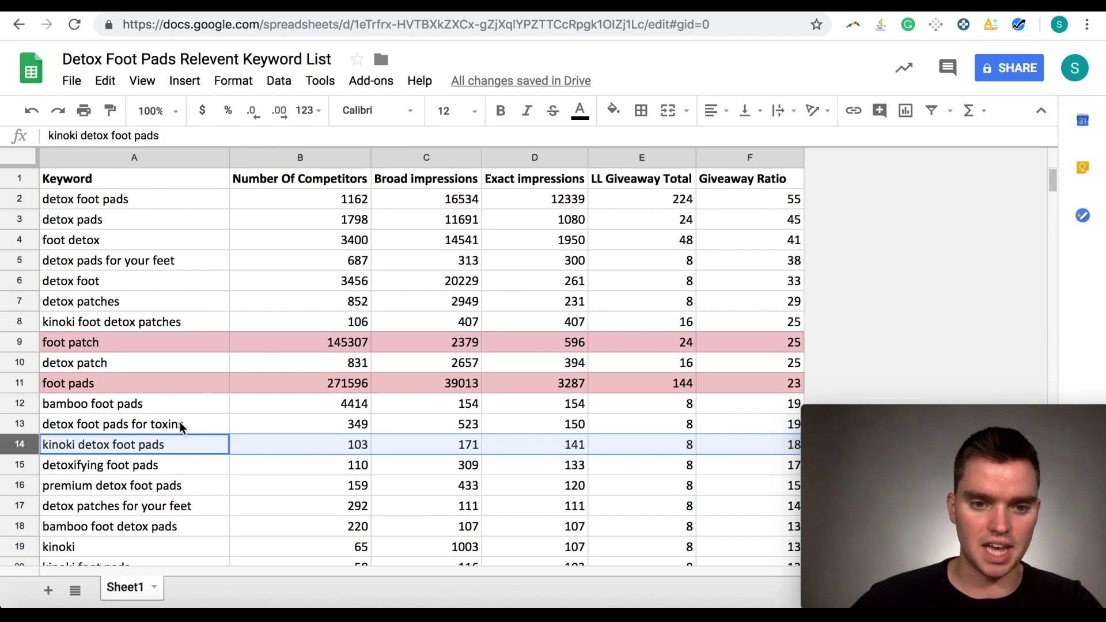
pyautogui.click(613, 110)
pyautogui.click(682, 206)
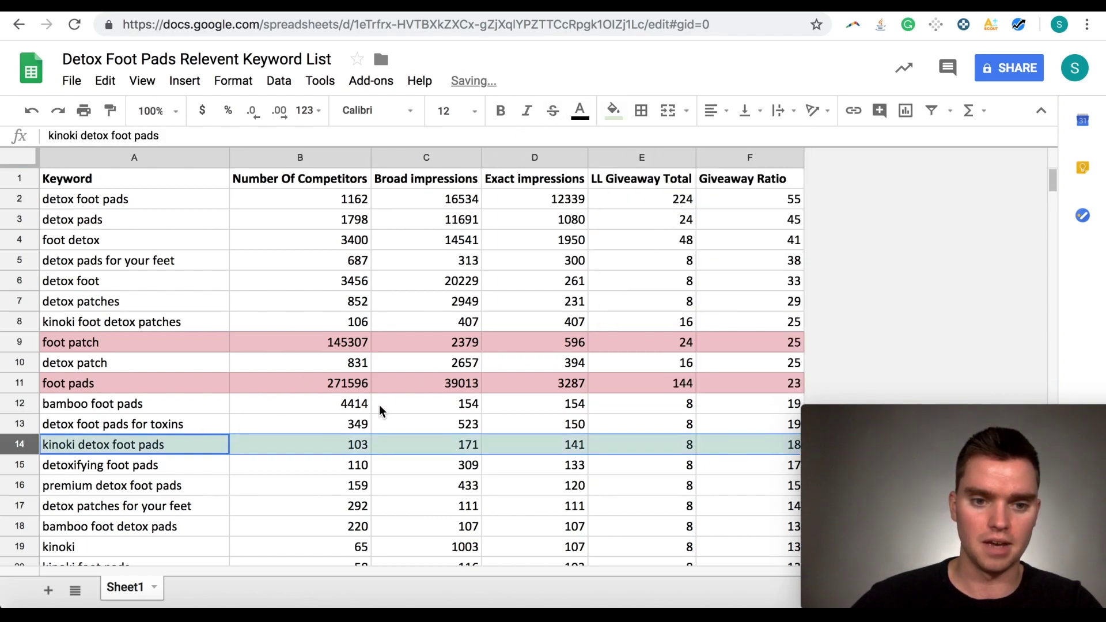
pyautogui.click(15, 424)
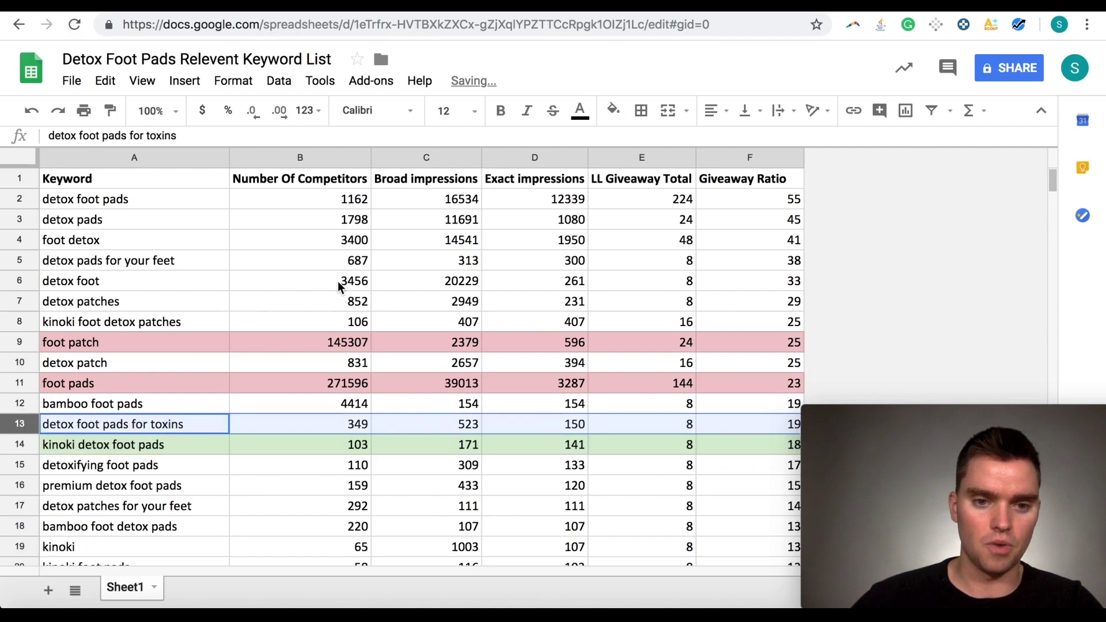
pyautogui.click(614, 110)
pyautogui.click(682, 206)
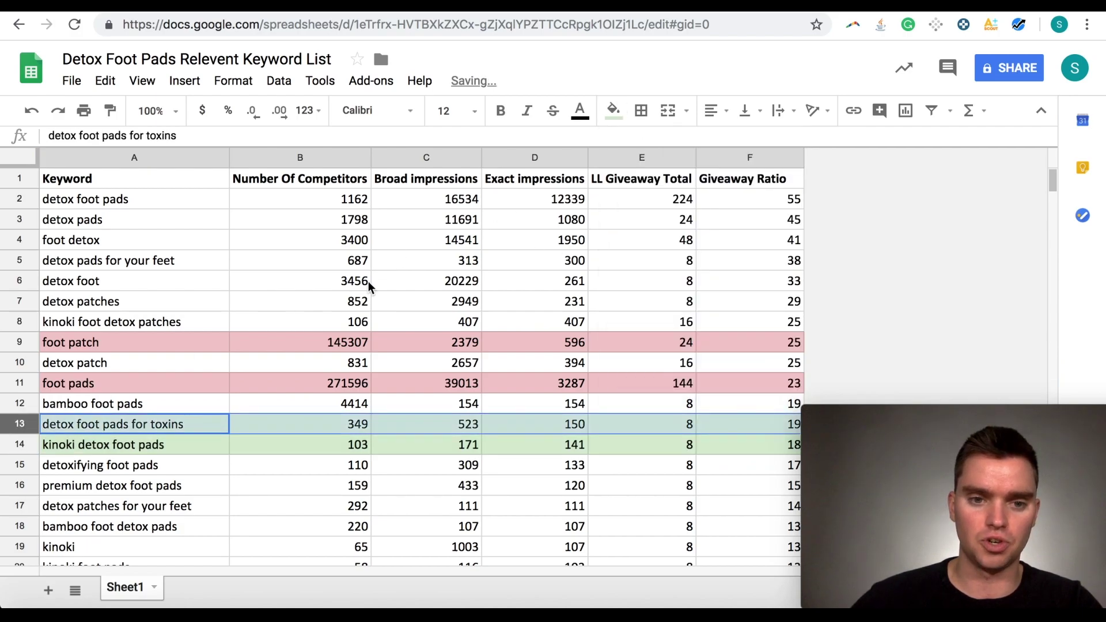
# Step: Fill the "kinoki foot detox patches" row 8 with the same light green
pyautogui.click(19, 322)
pyautogui.click(614, 110)
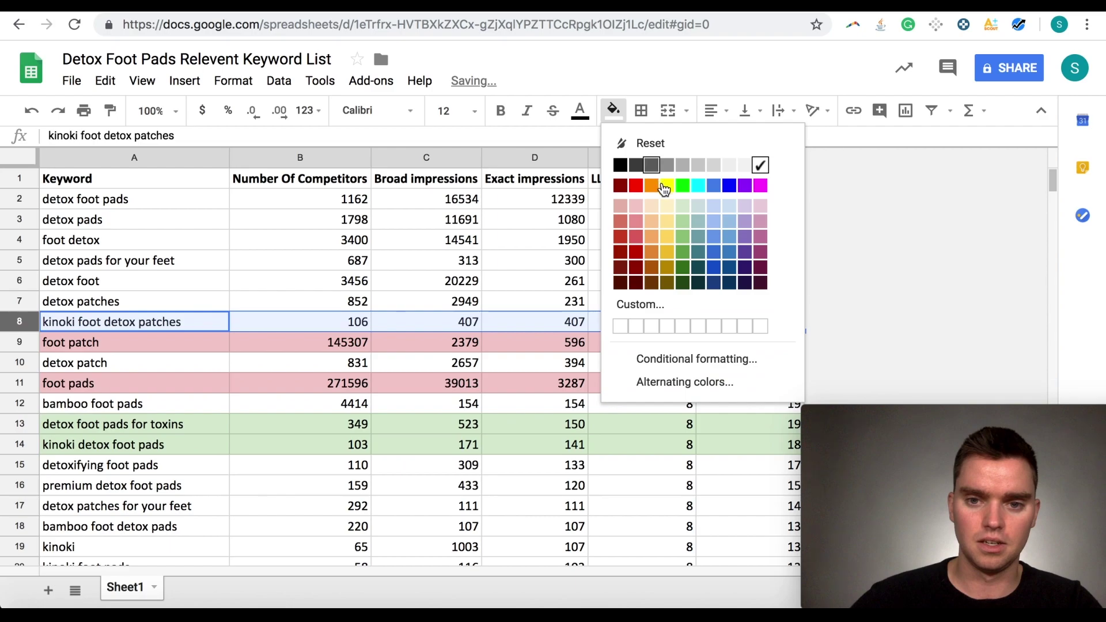
pyautogui.click(680, 208)
pyautogui.scroll(-1, 360, 302)
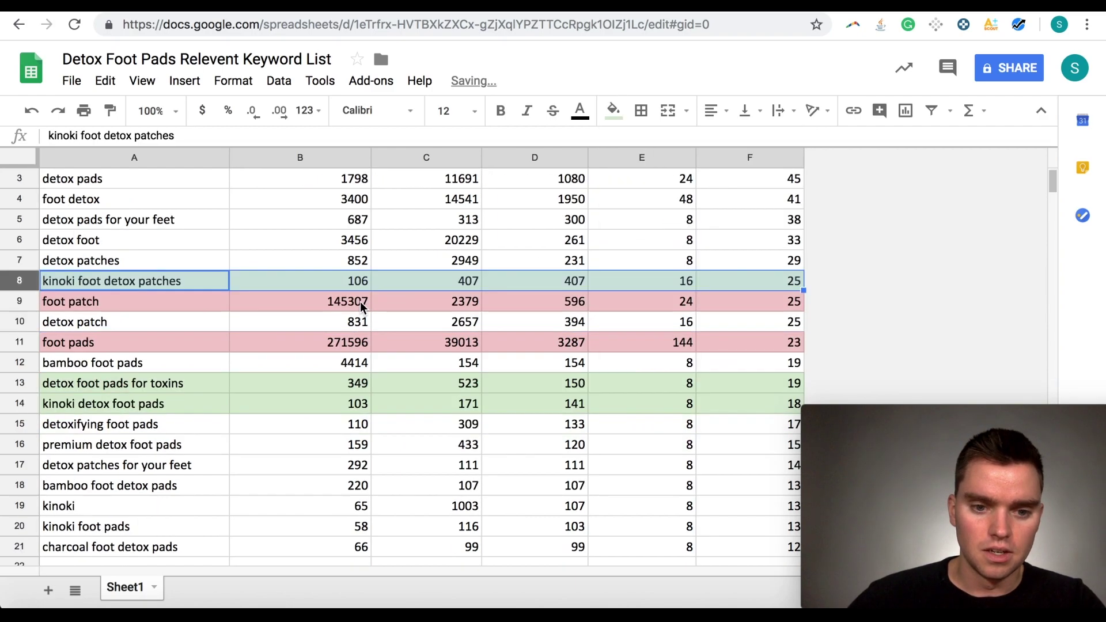
pyautogui.scroll(-1, 390, 451)
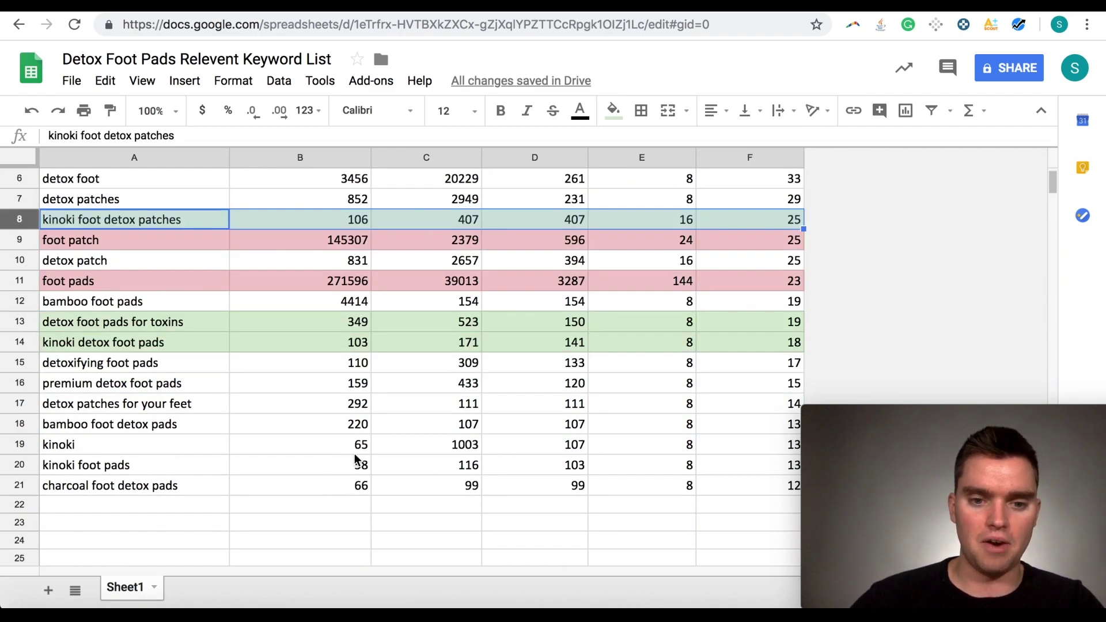
# Step: Review the exact impressions of the "kinoki" row 19 and the "bamboo foot detox pads" row 18
pyautogui.click(536, 447)
pyautogui.scroll(2, 536, 460)
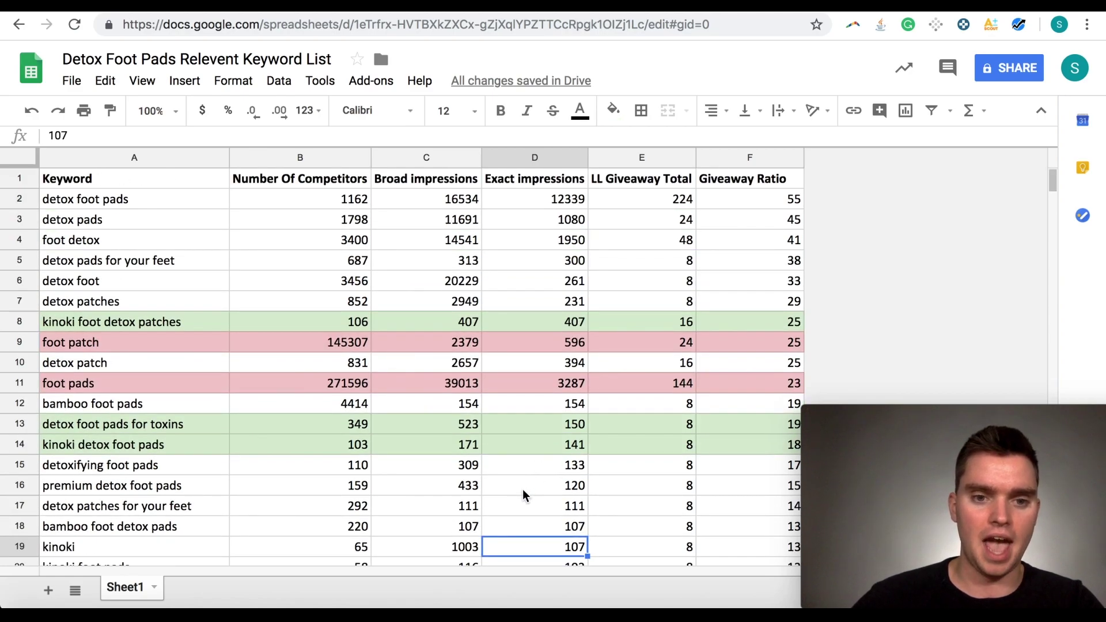
pyautogui.click(534, 525)
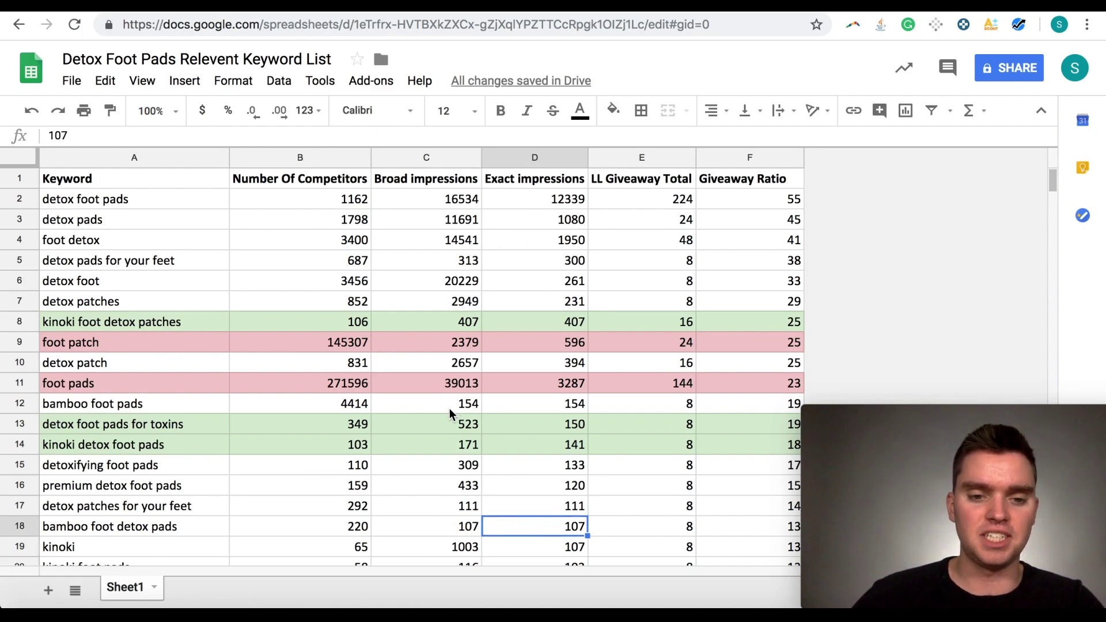
# Step: Review the competitors, exact impressions and Giveaway Ratio of "detox foot pads" against the number of competitors for "foot patch"
pyautogui.click(182, 205)
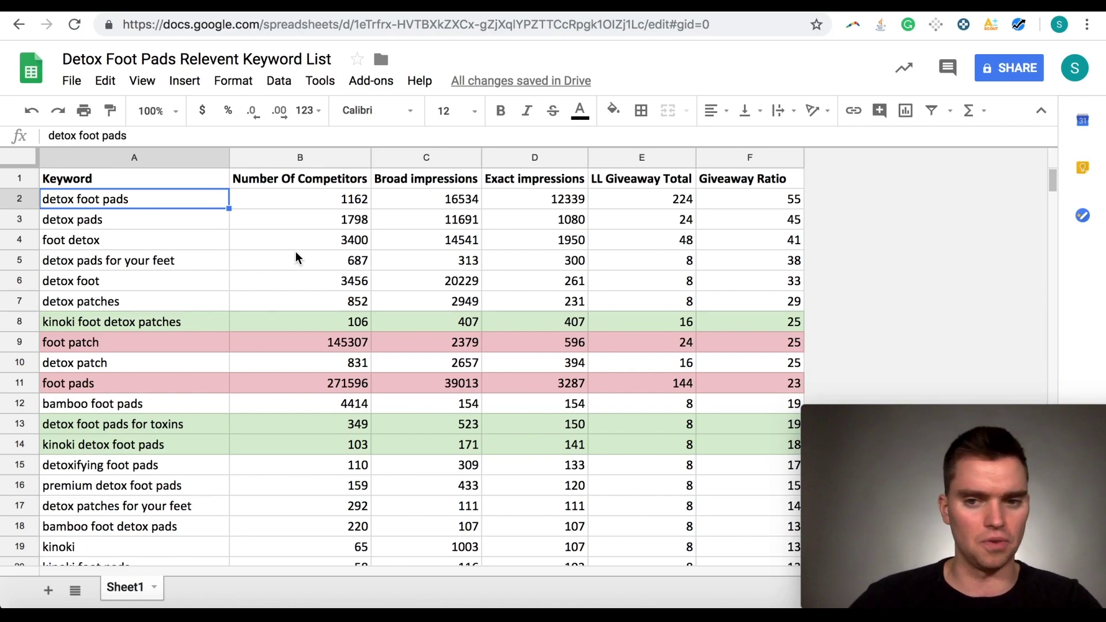
pyautogui.click(727, 201)
pyautogui.click(292, 203)
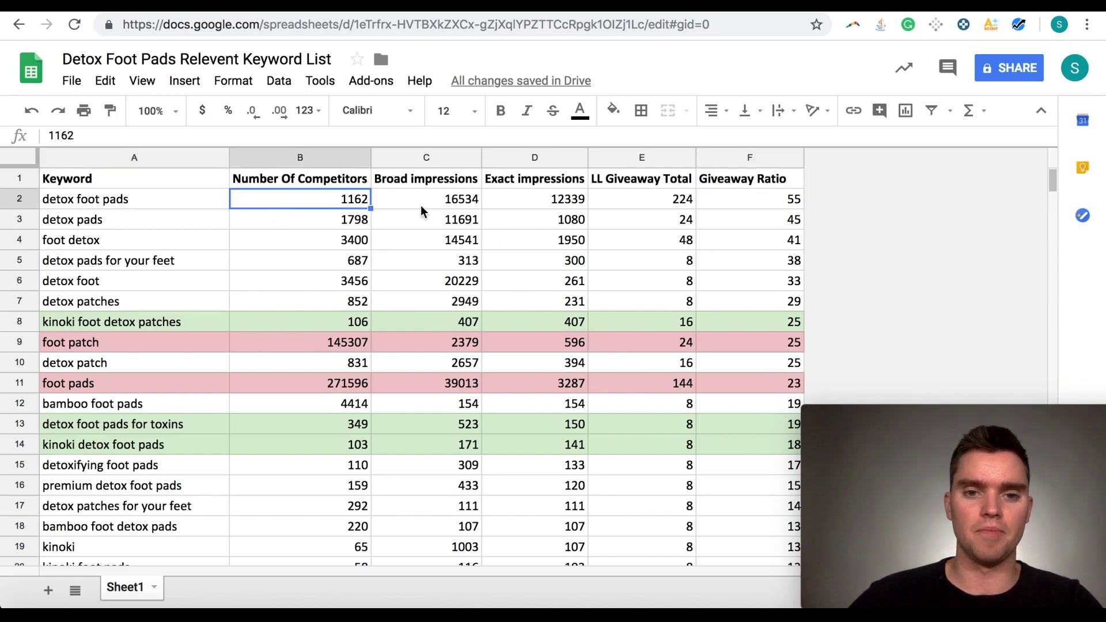
pyautogui.click(529, 204)
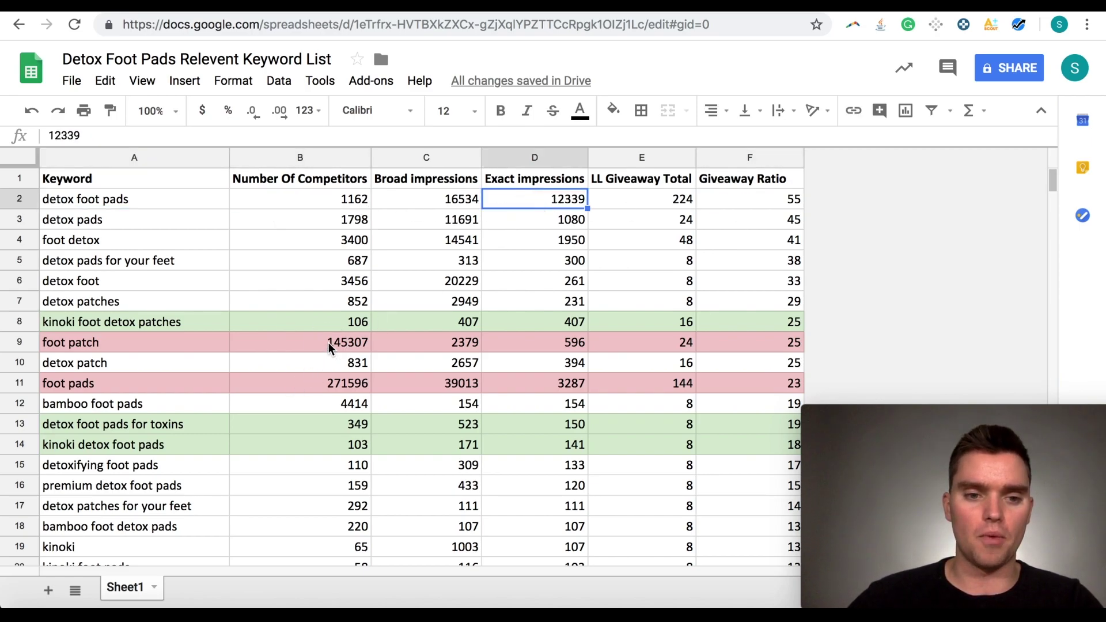
pyautogui.click(328, 345)
pyautogui.click(541, 197)
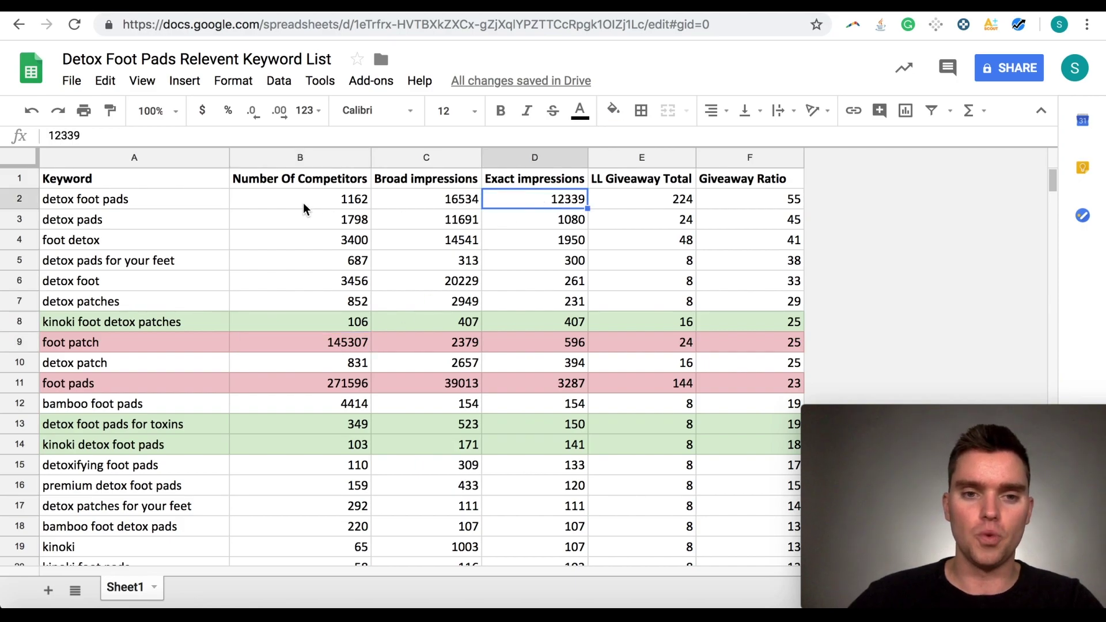
pyautogui.click(751, 203)
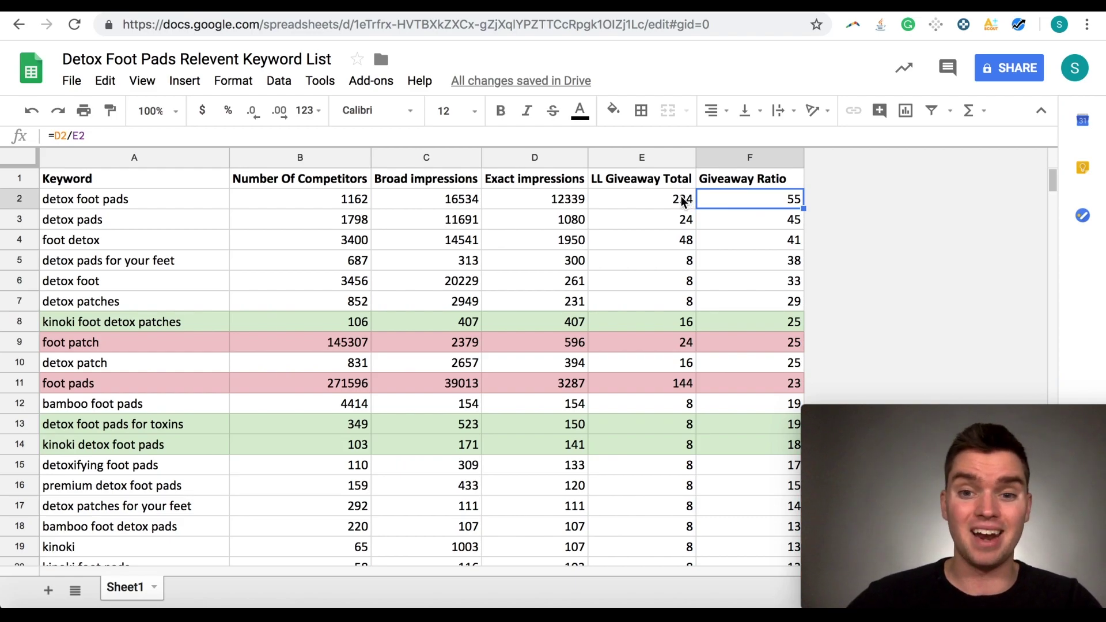
# Step: Examine the LL Giveaway Total of each keyword from "detox foot pads" in row 2 down to "detox patches" in row 7
pyautogui.click(662, 203)
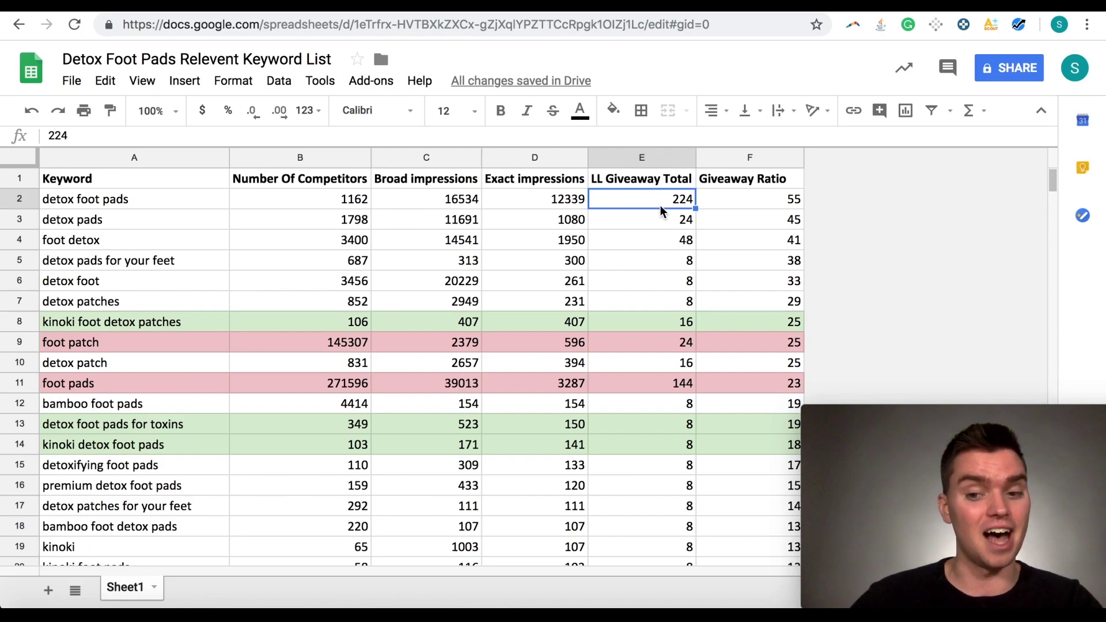
pyautogui.moveTo(189, 199); pyautogui.dragTo(741, 225)
pyautogui.click(663, 203)
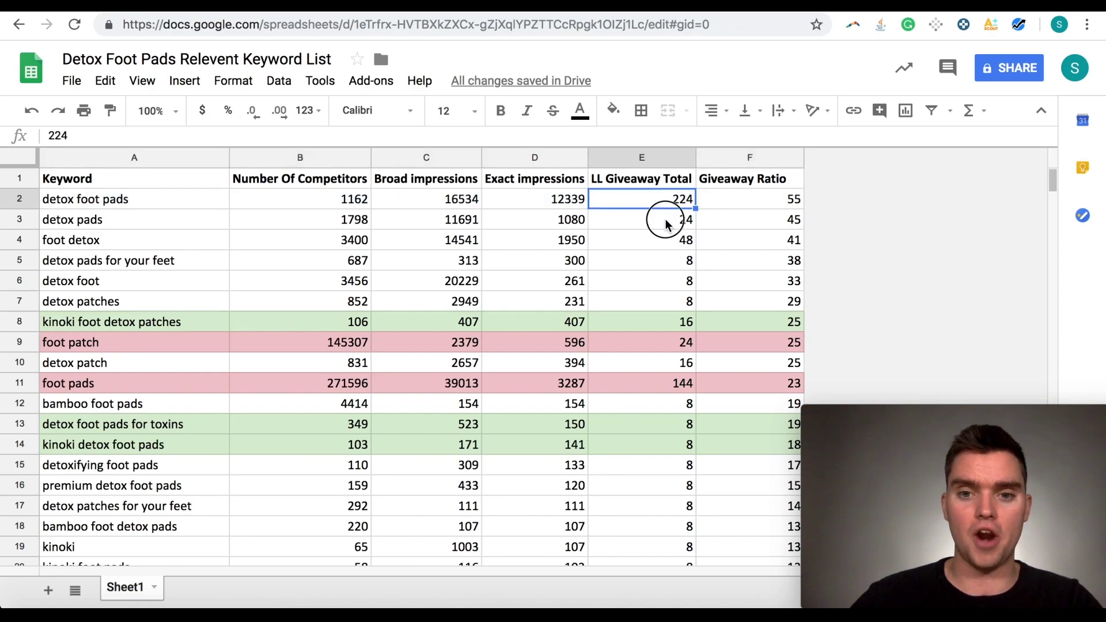
pyautogui.click(666, 224)
pyautogui.click(665, 241)
pyautogui.click(665, 262)
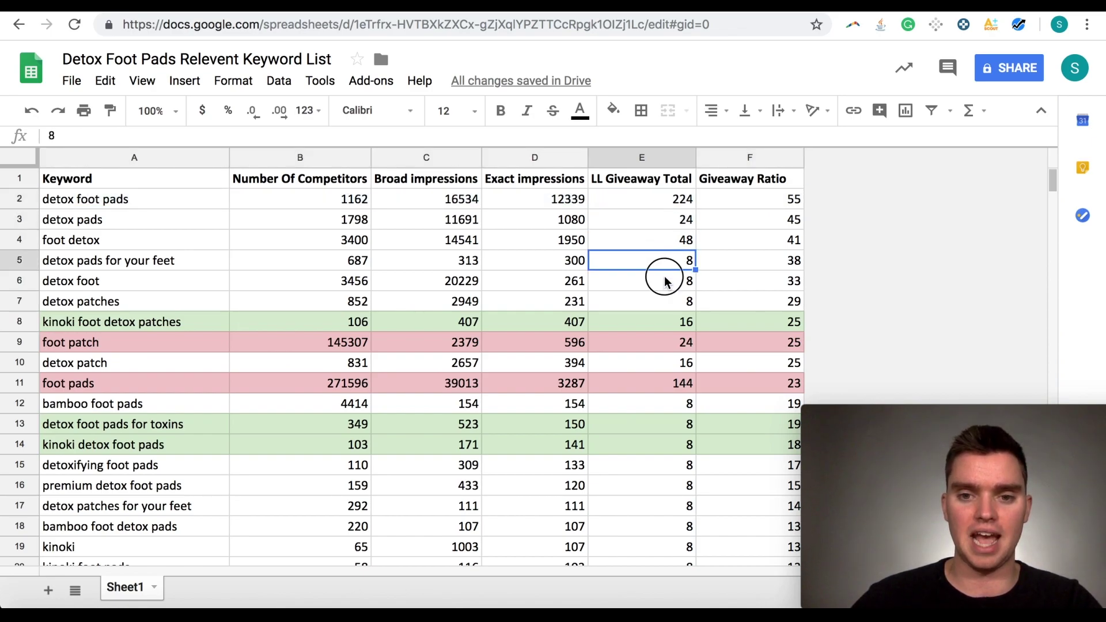
pyautogui.click(667, 283)
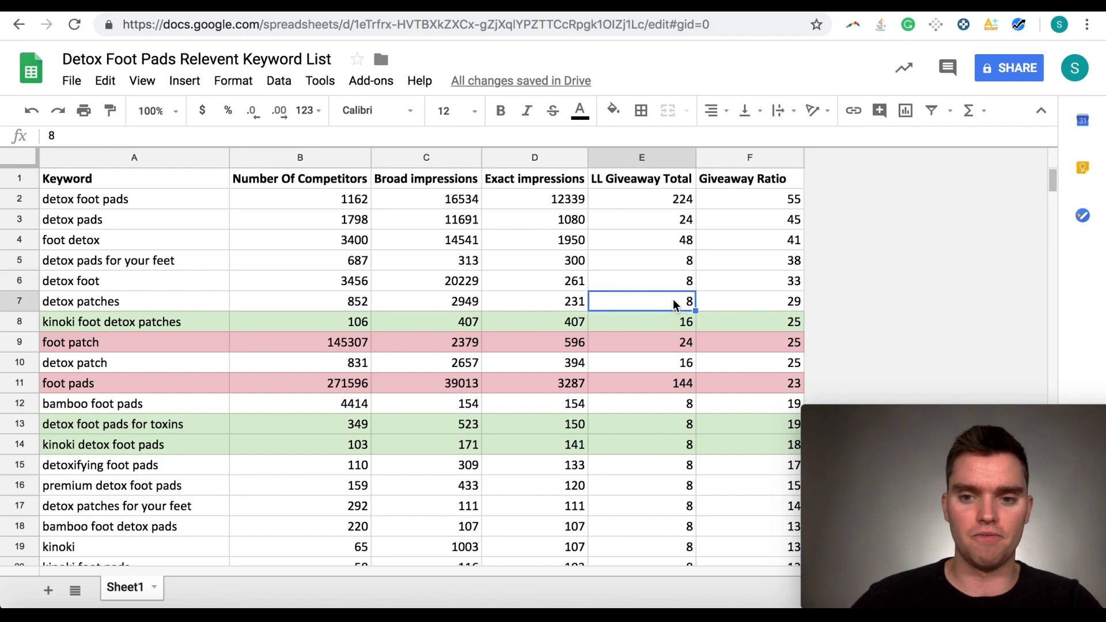
pyautogui.moveTo(663, 240); pyautogui.dragTo(663, 284)
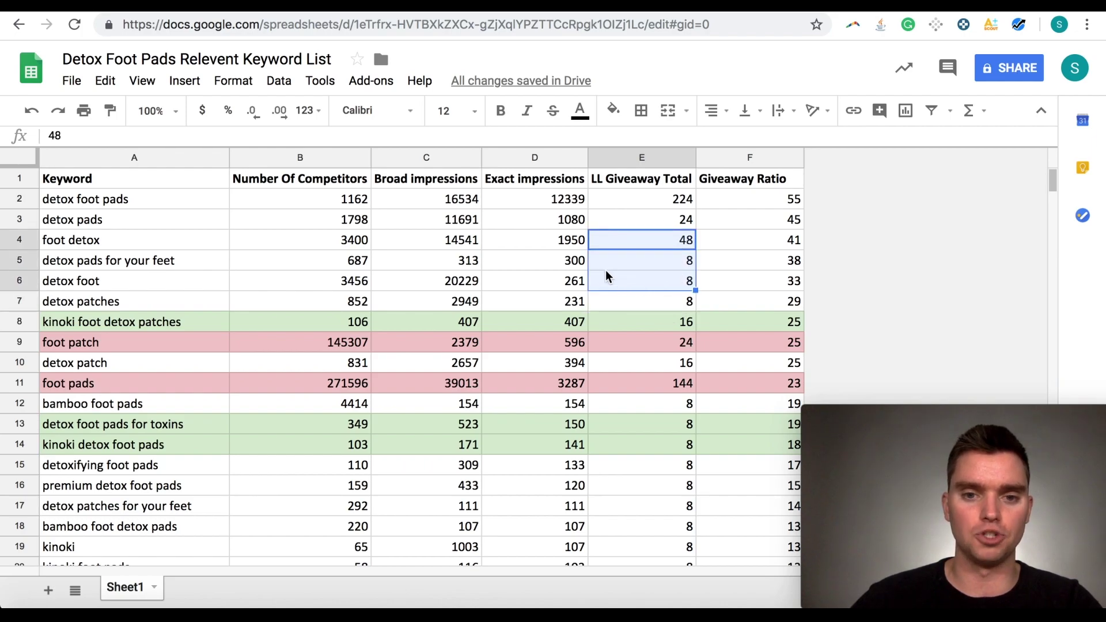
pyautogui.click(621, 225)
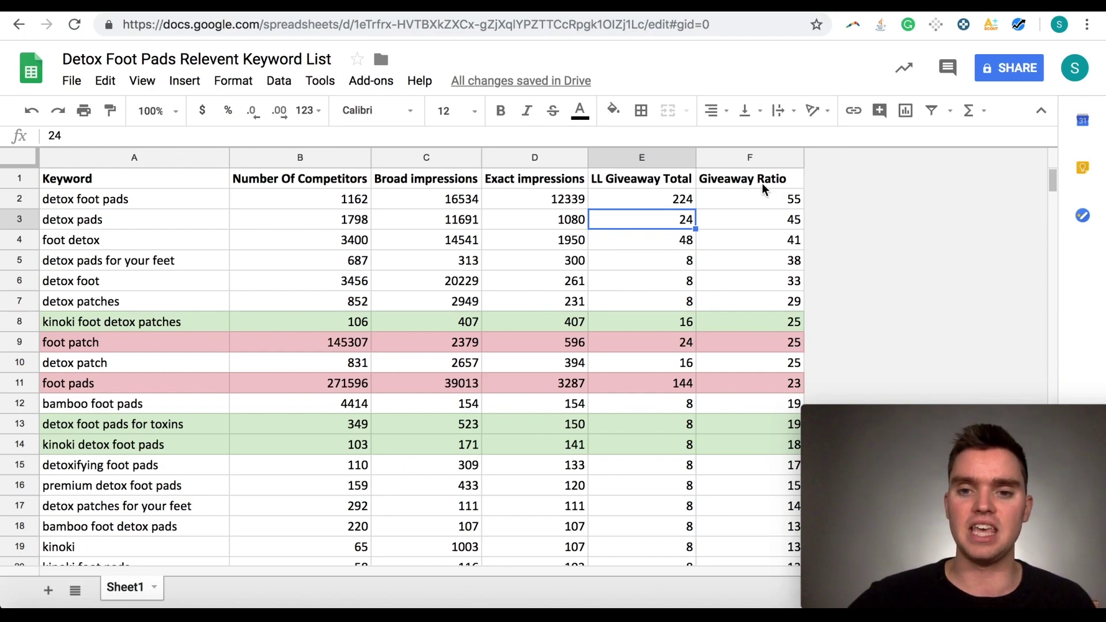
# Step: Review the number of competitors and Giveaway Ratio of "detox pads for your feet" against the giveaway total of "detox foot pads"
pyautogui.click(330, 260)
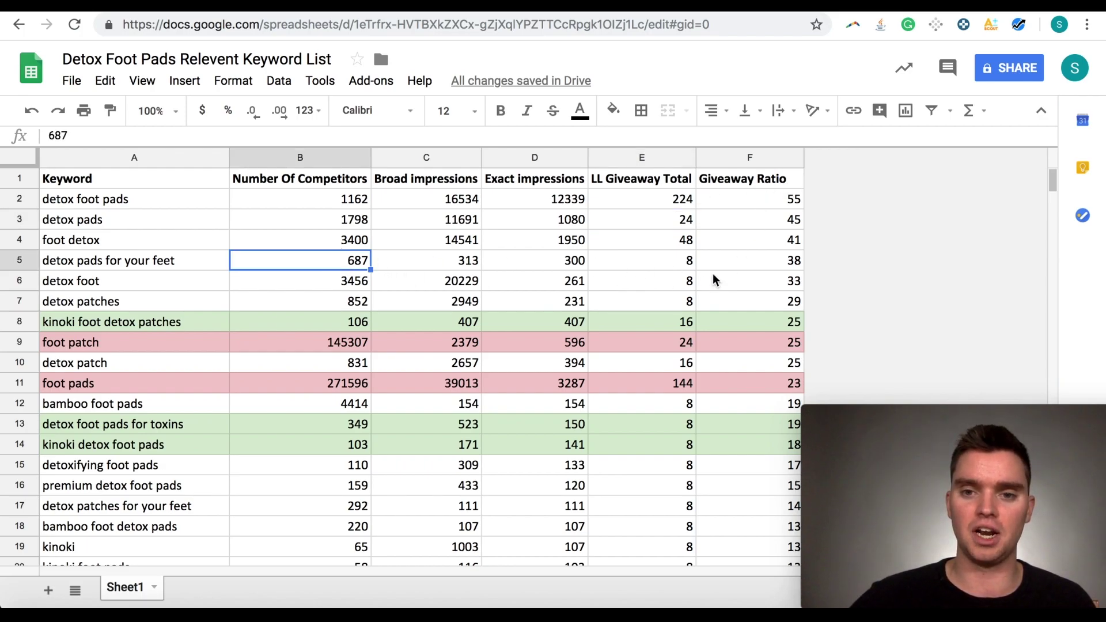
pyautogui.click(752, 282)
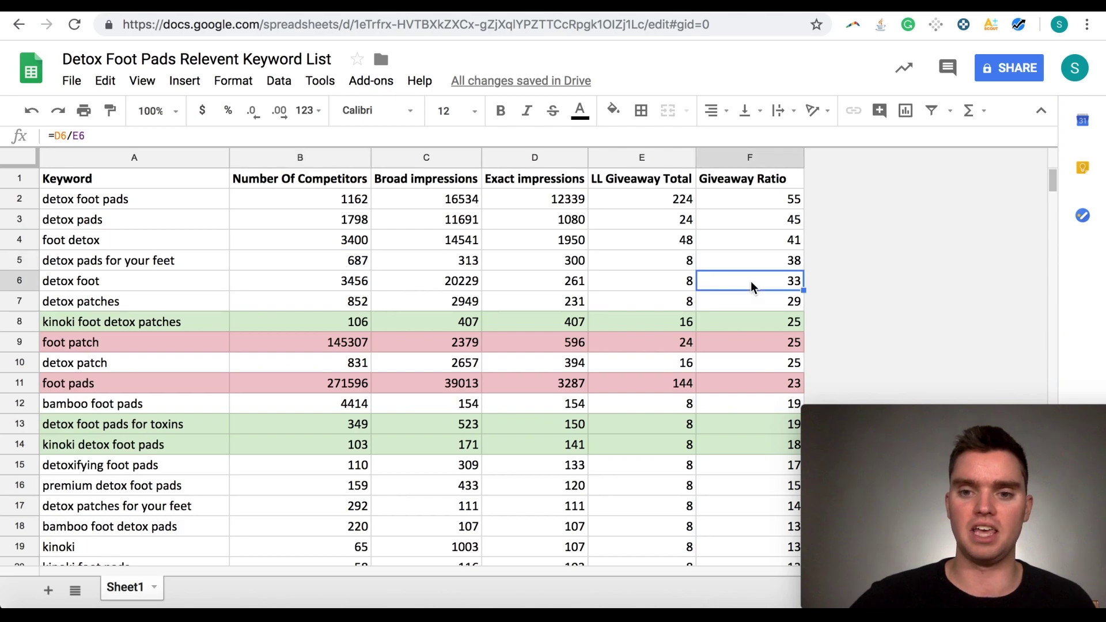
pyautogui.click(638, 198)
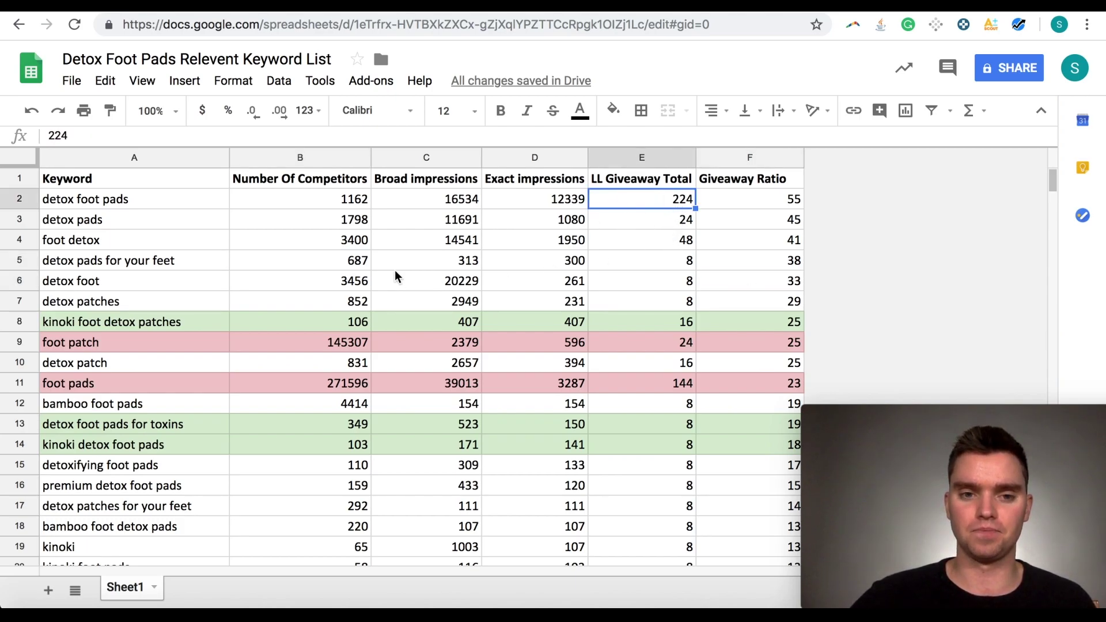
pyautogui.click(357, 262)
pyautogui.click(762, 265)
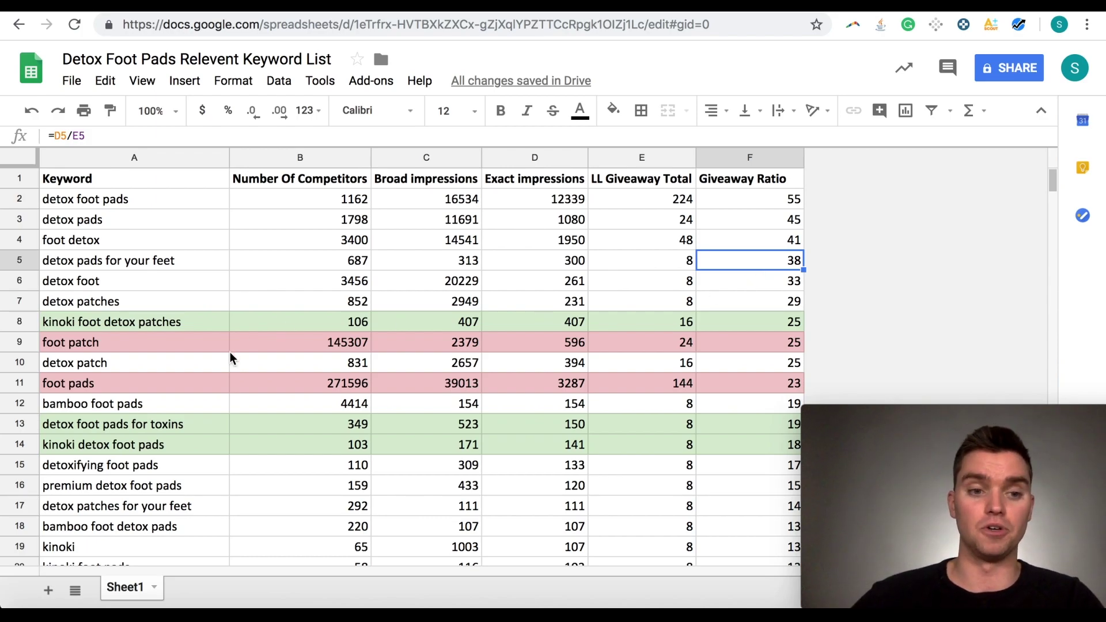
# Step: Compare the exact impressions of the red "foot patch" and "foot pads" rows with those of "detox foot pads"
pyautogui.click(193, 351)
pyautogui.click(182, 379)
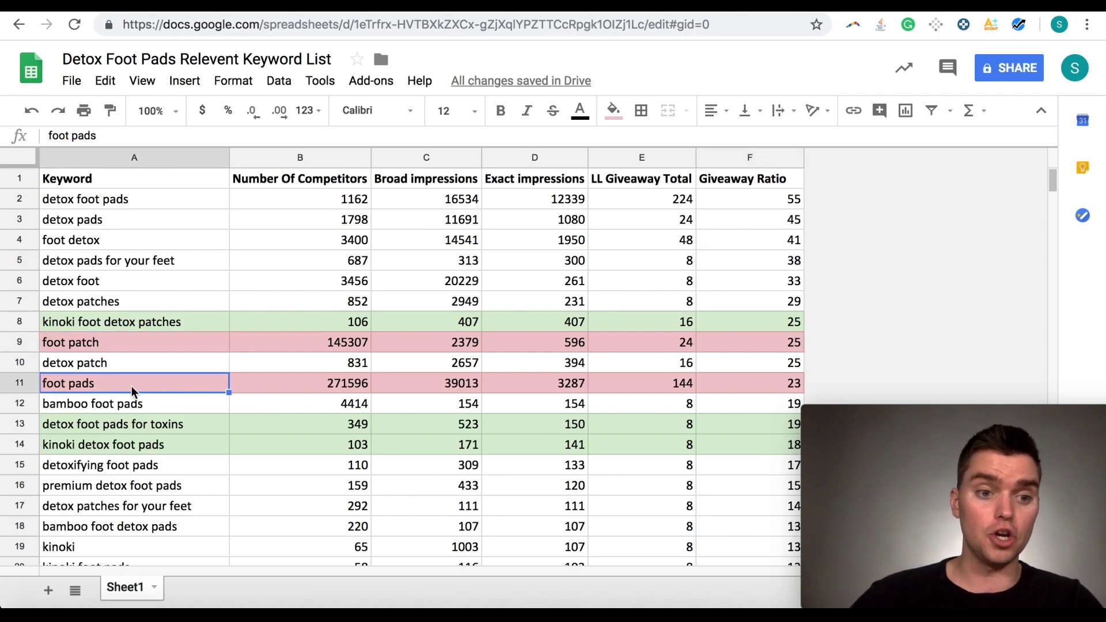
pyautogui.click(122, 345)
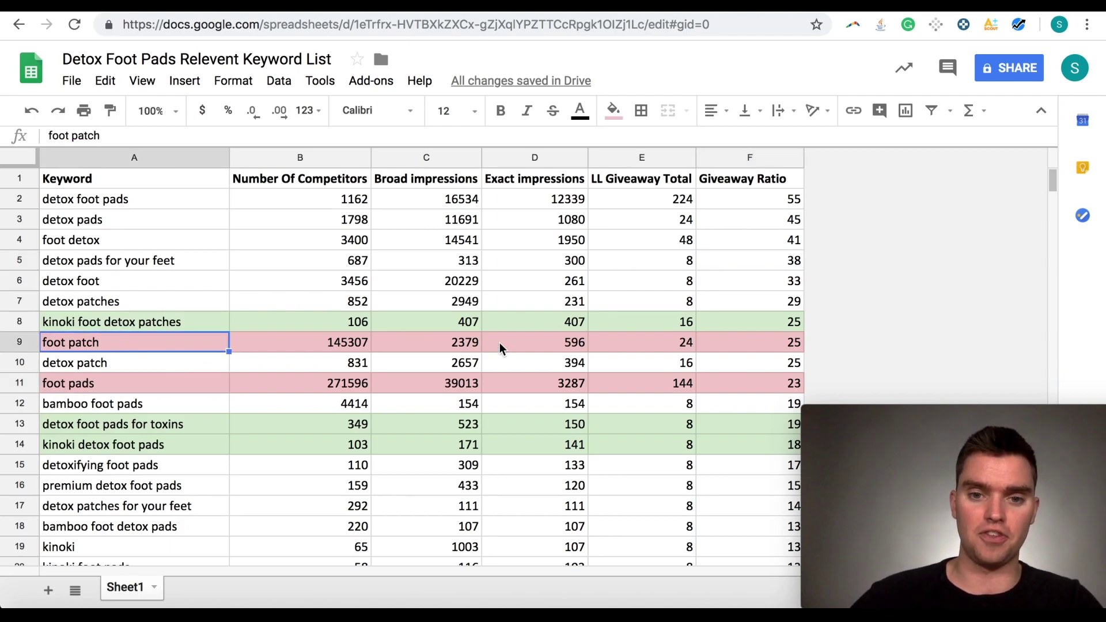
pyautogui.click(516, 340)
pyautogui.click(530, 383)
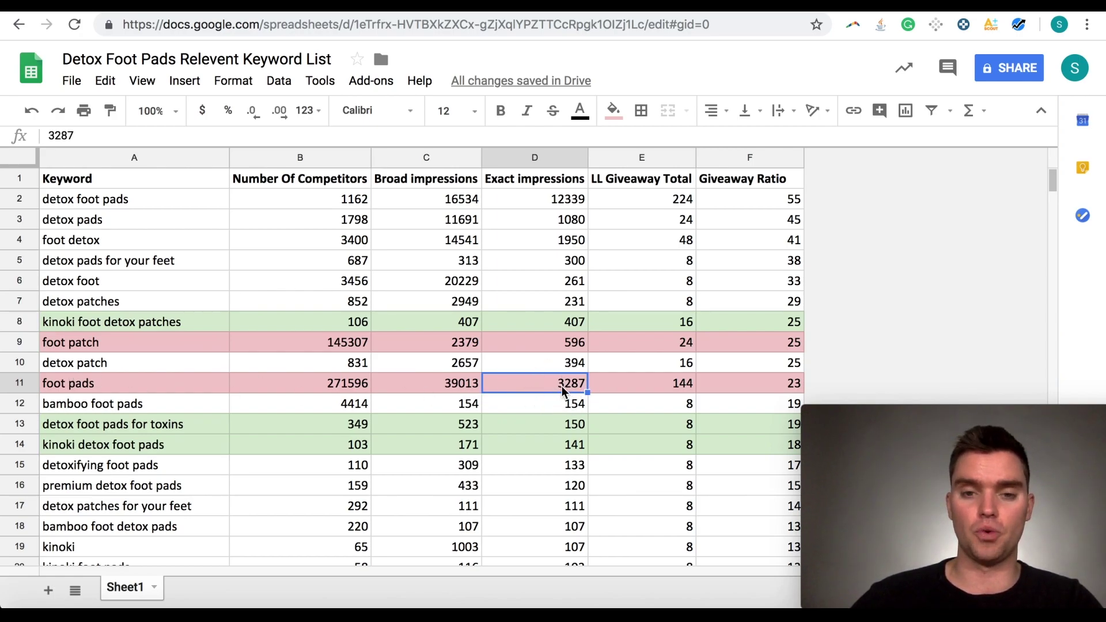
pyautogui.click(562, 201)
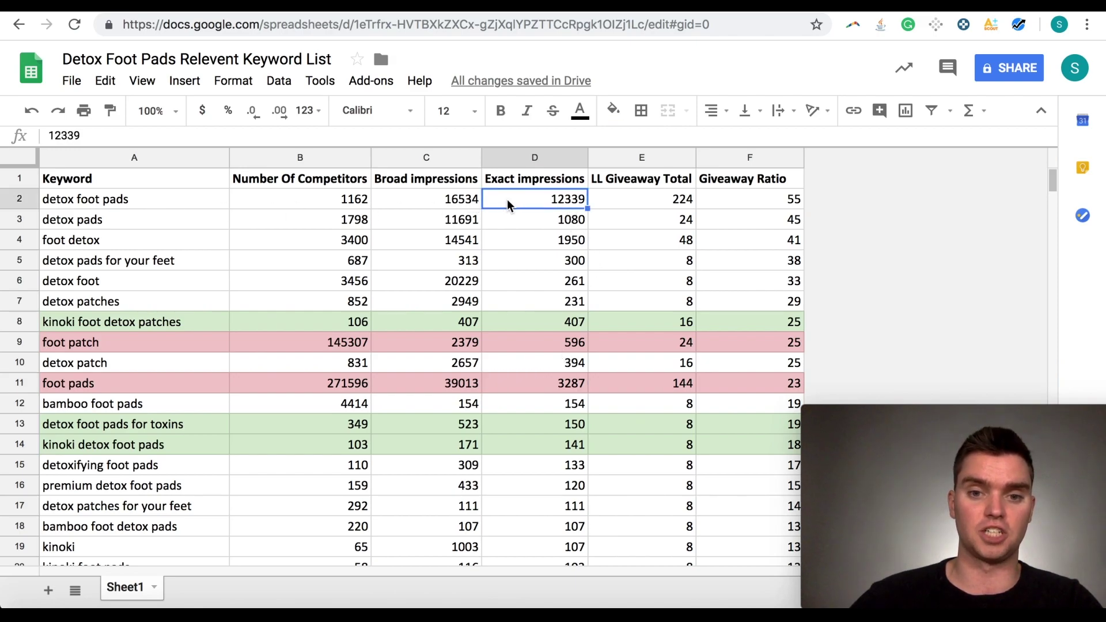
# Step: Compare the number of competitors for "detox foot pads" with "foot patch", and inspect the red rows 9 and 11
pyautogui.click(130, 199)
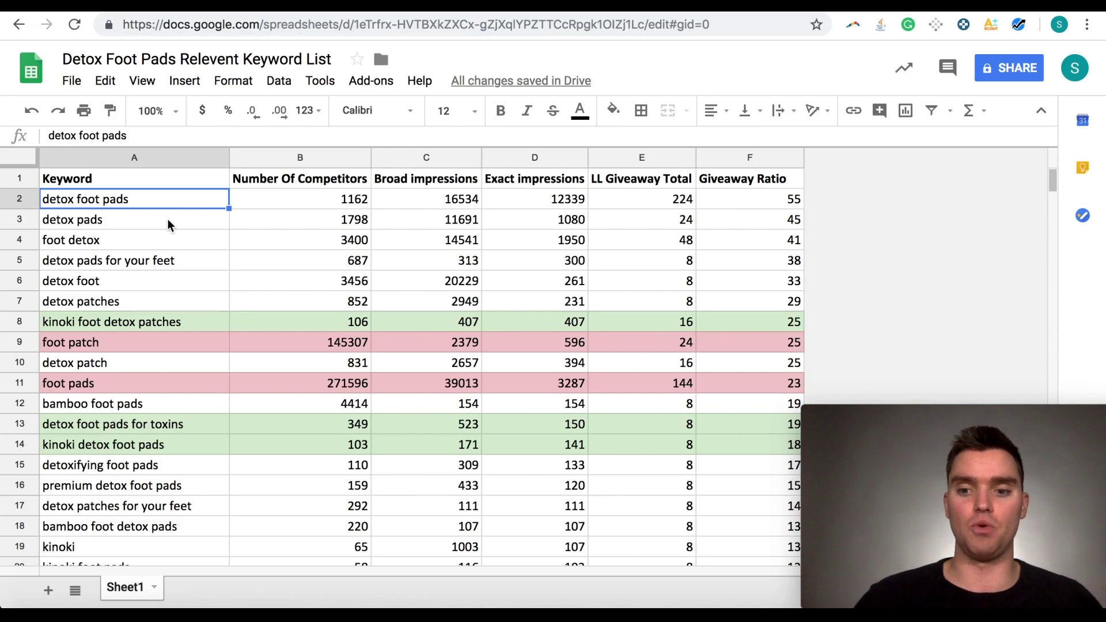
pyautogui.click(323, 207)
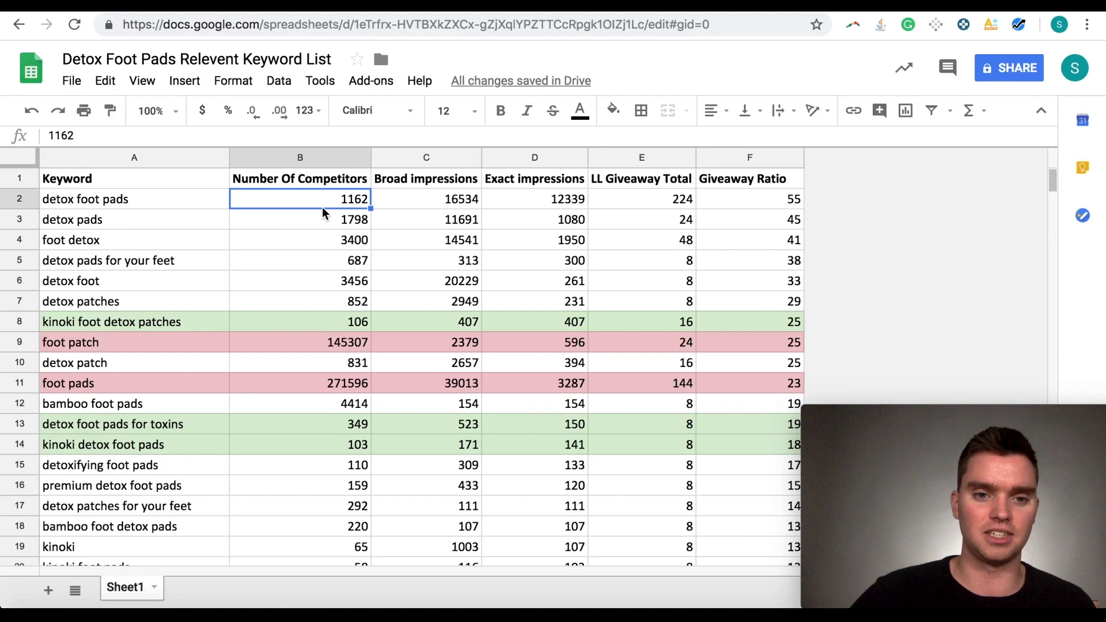
pyautogui.click(305, 343)
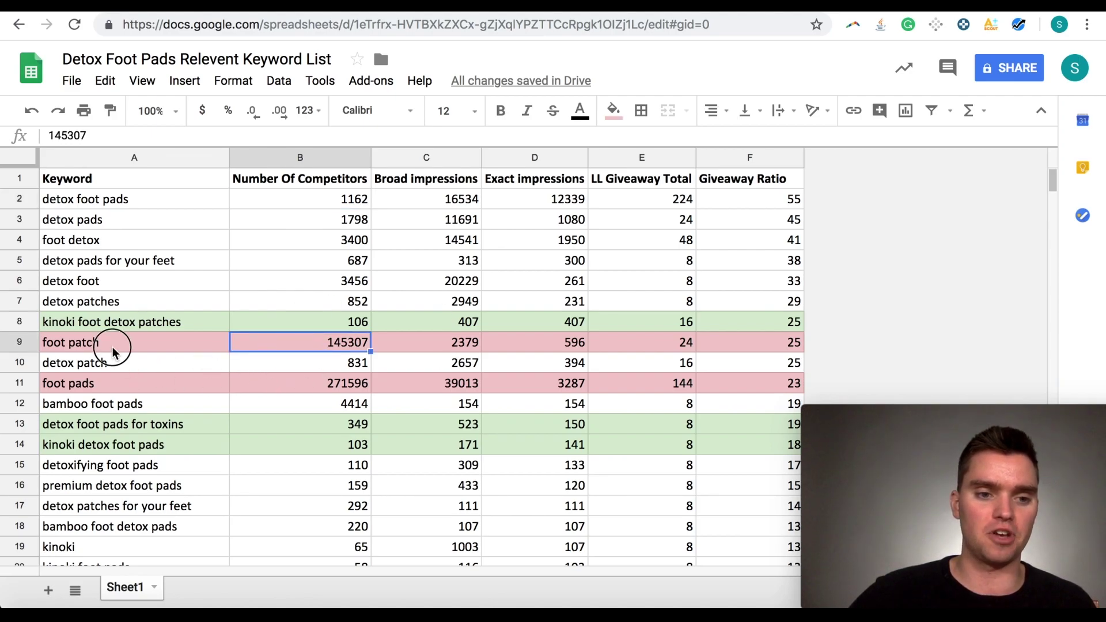
pyautogui.click(51, 342)
pyautogui.click(30, 342)
pyautogui.click(26, 385)
pyautogui.click(26, 342)
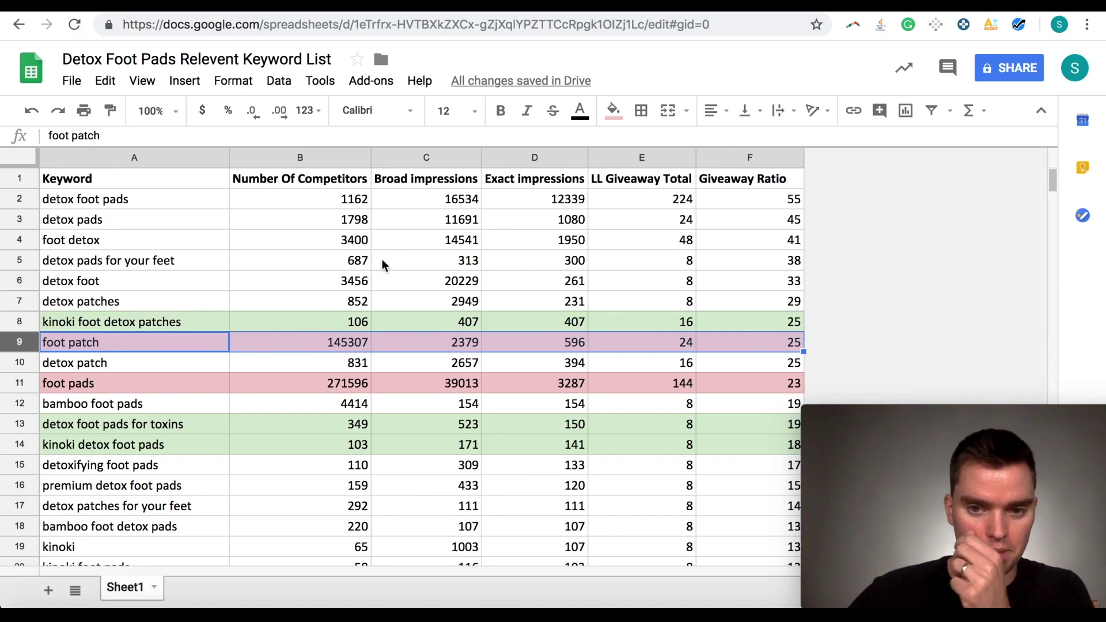
# Step: Inspect the "detox pads for your feet" row 5, including its competitors, giveaway total and exact impressions
pyautogui.click(33, 260)
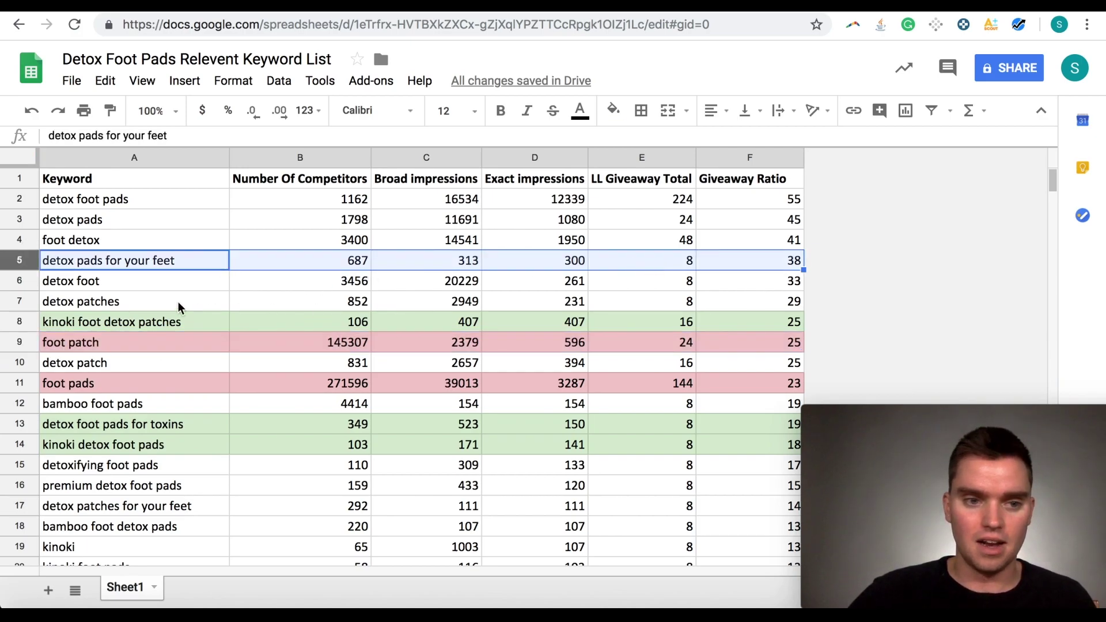
pyautogui.click(354, 303)
pyautogui.click(667, 256)
pyautogui.click(355, 260)
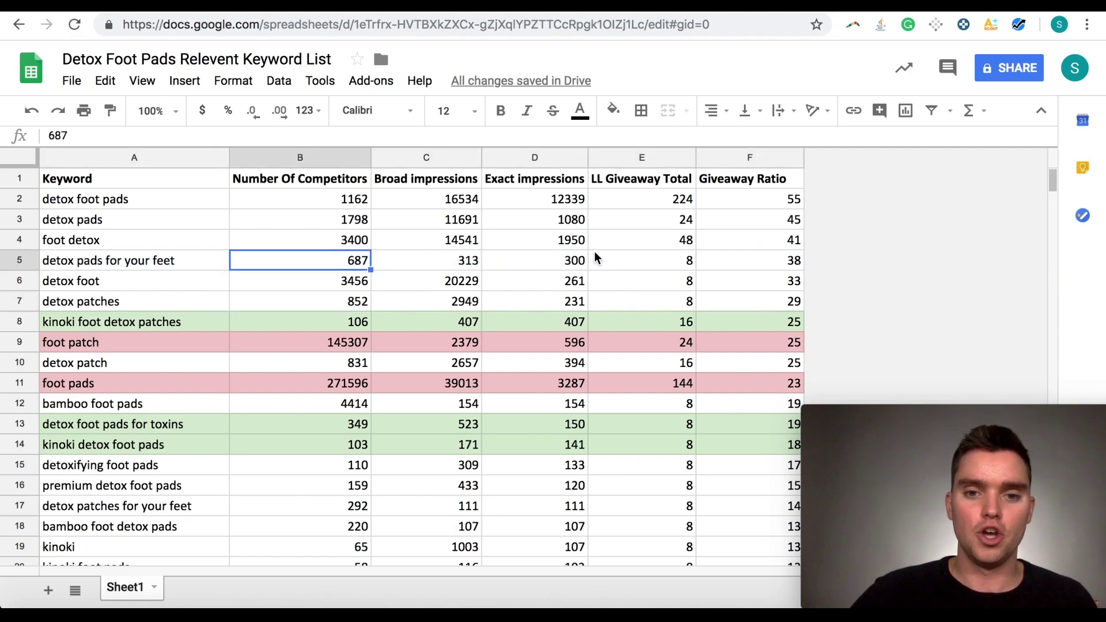
pyautogui.click(569, 265)
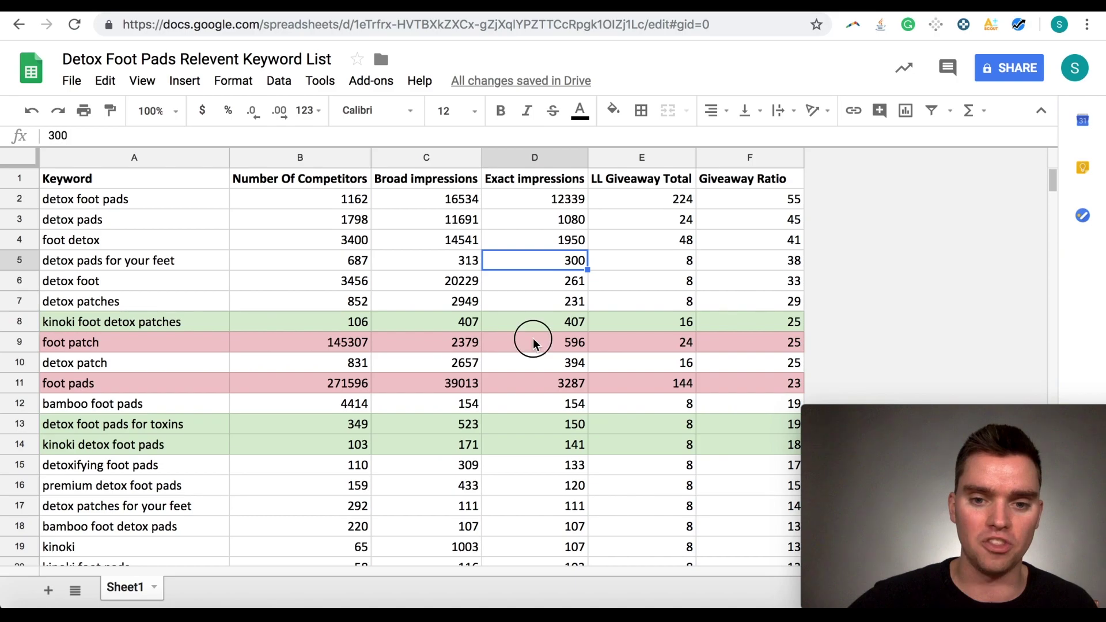
# Step: Compare the exact impressions of "foot patch" and "foot pads" with those of "detox pads for your feet"
pyautogui.moveTo(534, 341); pyautogui.dragTo(544, 383)
pyautogui.click(547, 384)
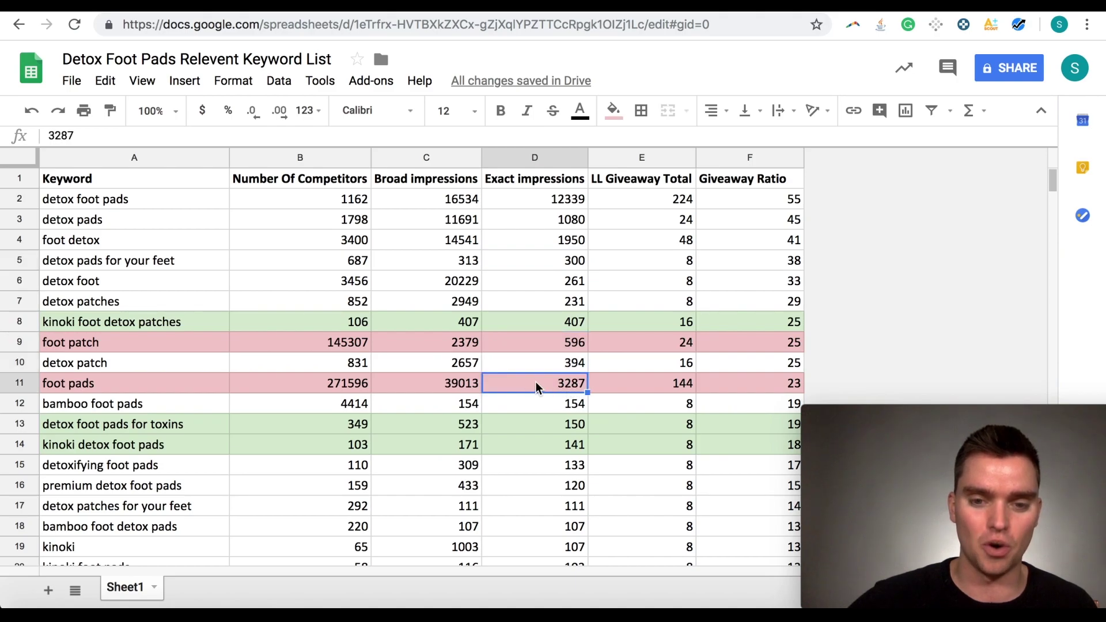
pyautogui.click(551, 268)
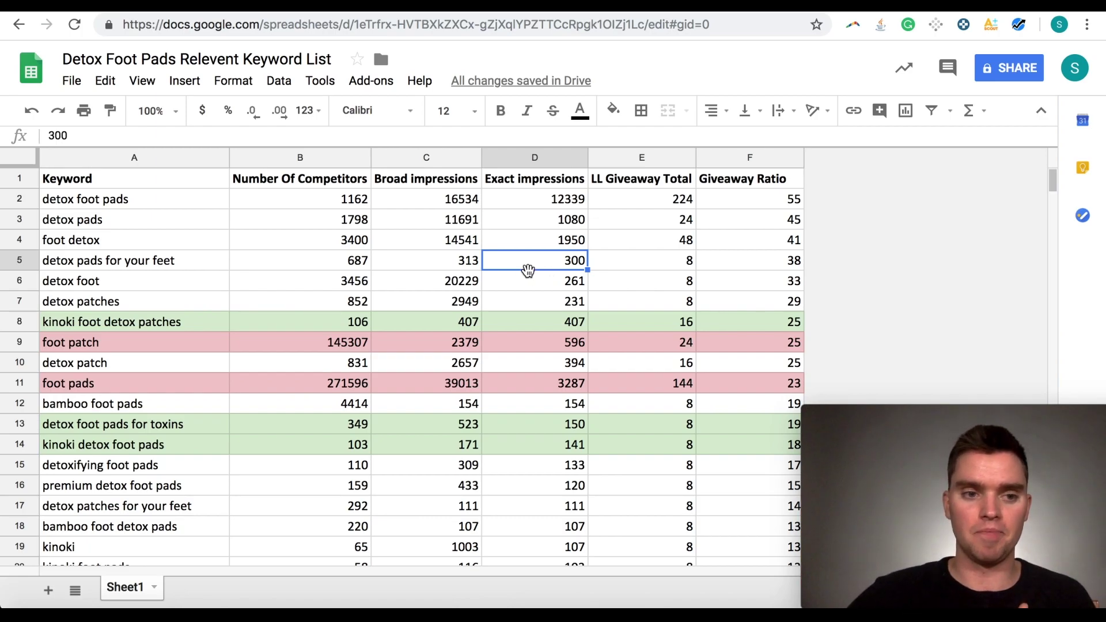
# Step: Compare the LL Giveaway Totals of "detox pads", "detox patches" and "detox foot pads"
pyautogui.click(655, 220)
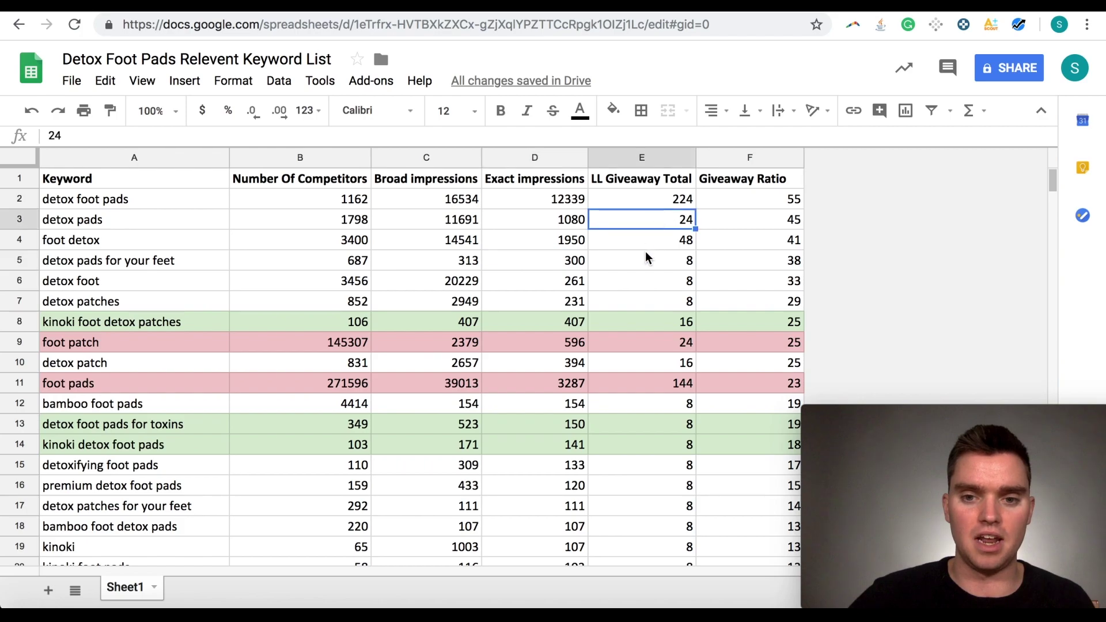
pyautogui.click(659, 293)
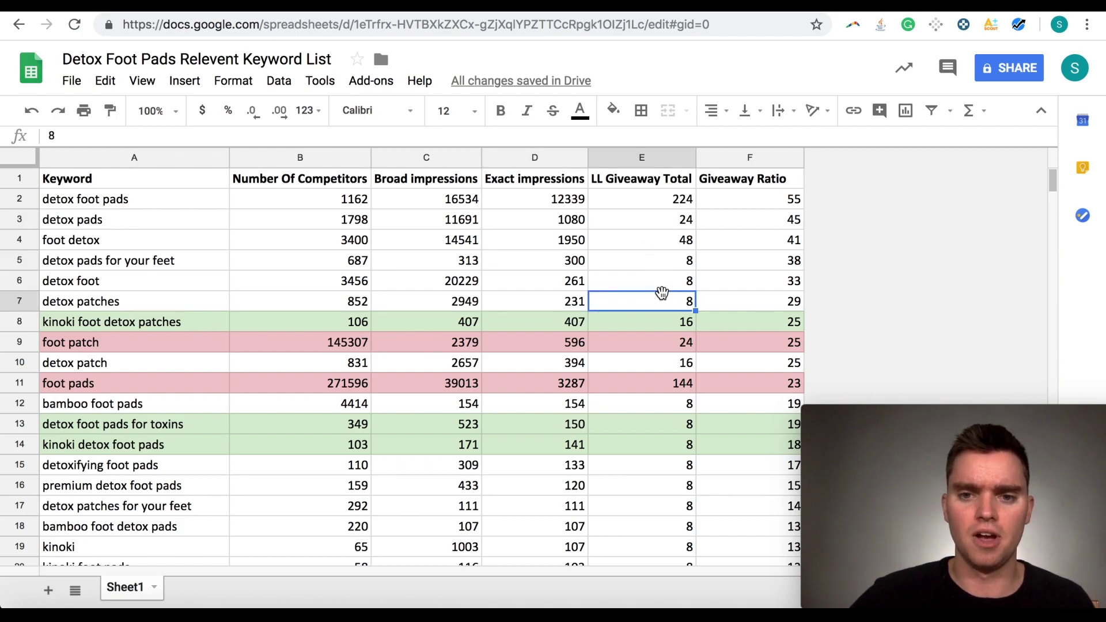
pyautogui.click(650, 224)
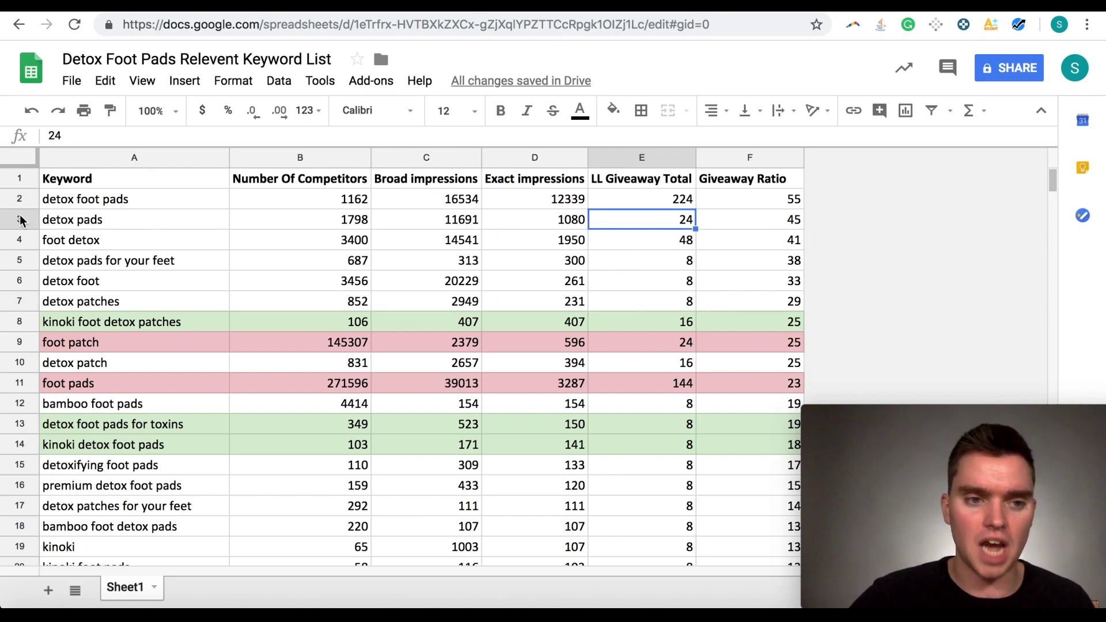
pyautogui.click(668, 200)
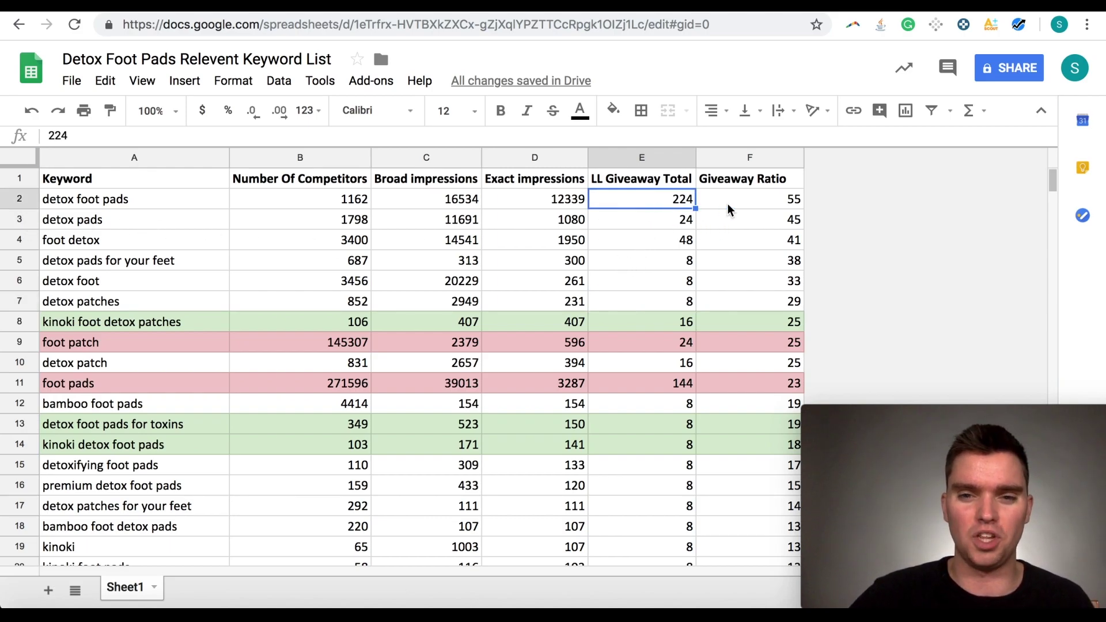
pyautogui.click(654, 224)
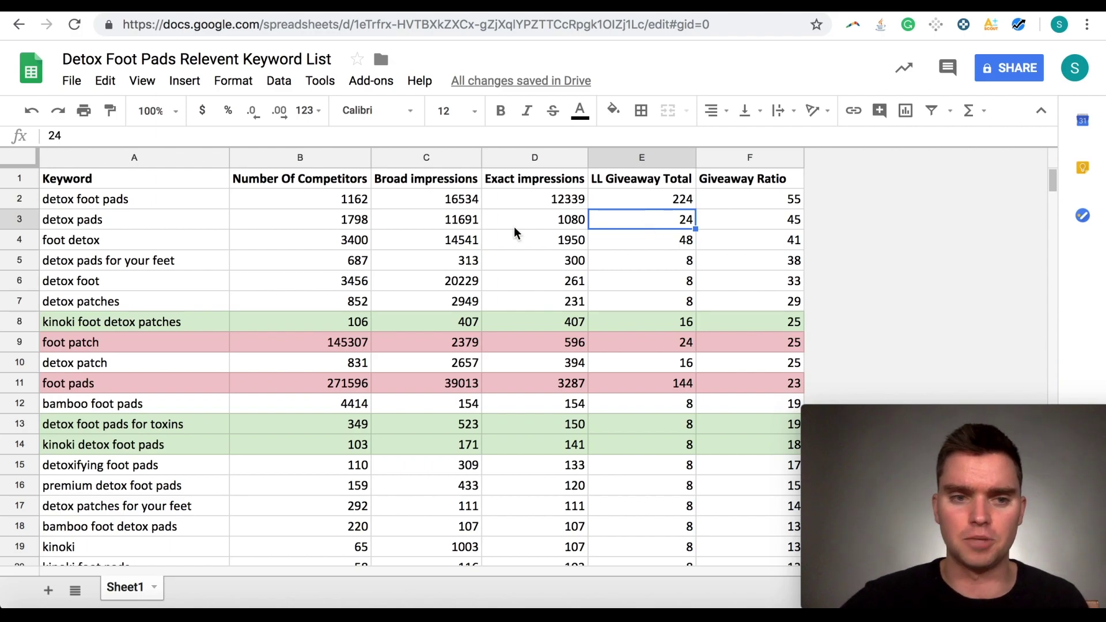
# Step: Review the uncolored keyword rows 3 to 7, row 10 "detox patch" and row 12 "bamboo foot pads"
pyautogui.moveTo(19, 221); pyautogui.dragTo(20, 300)
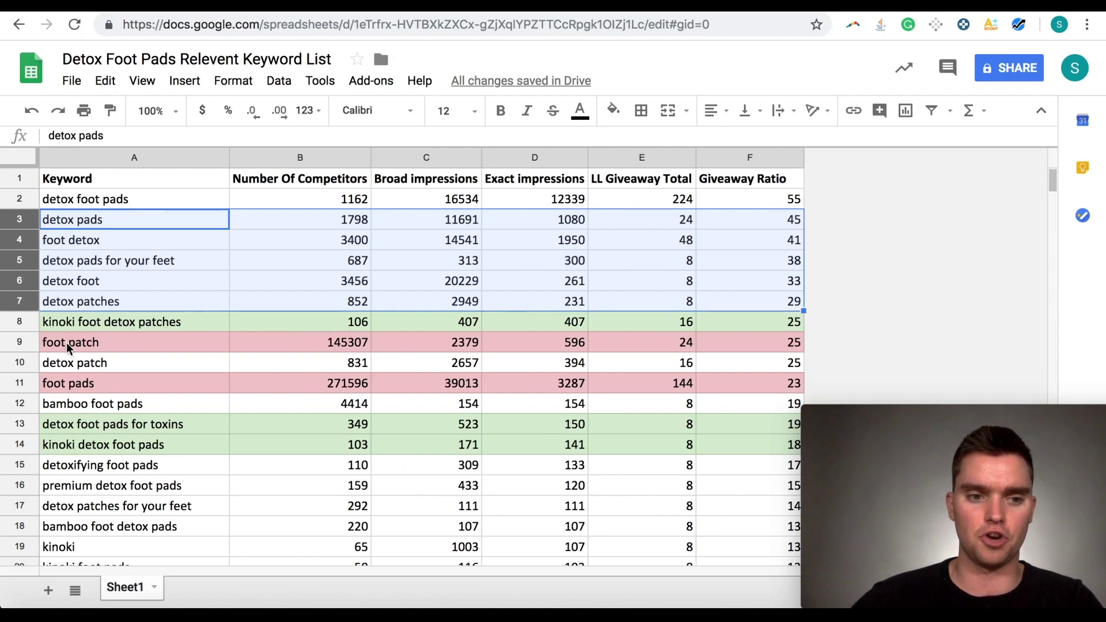
pyautogui.click(22, 362)
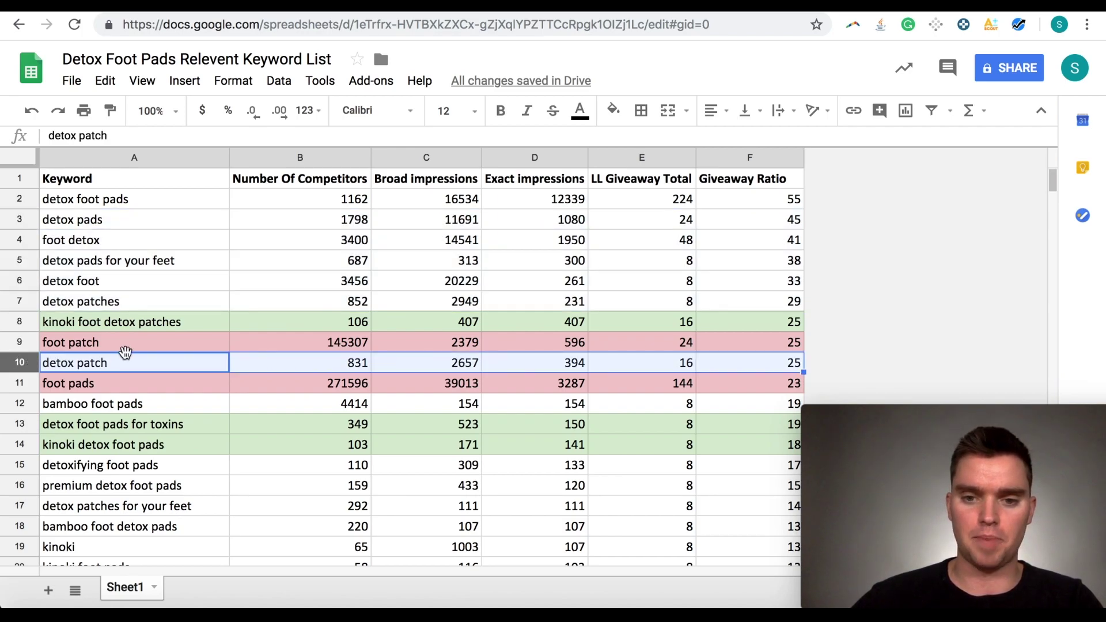
pyautogui.click(24, 402)
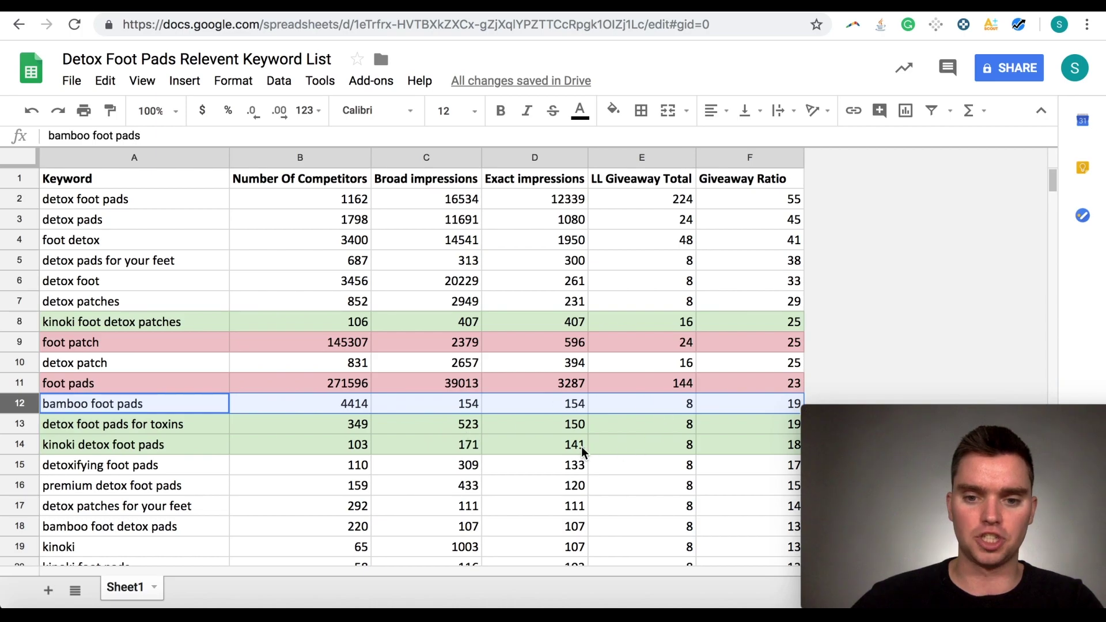
pyautogui.scroll(-2, 582, 447)
pyautogui.scroll(2, 581, 447)
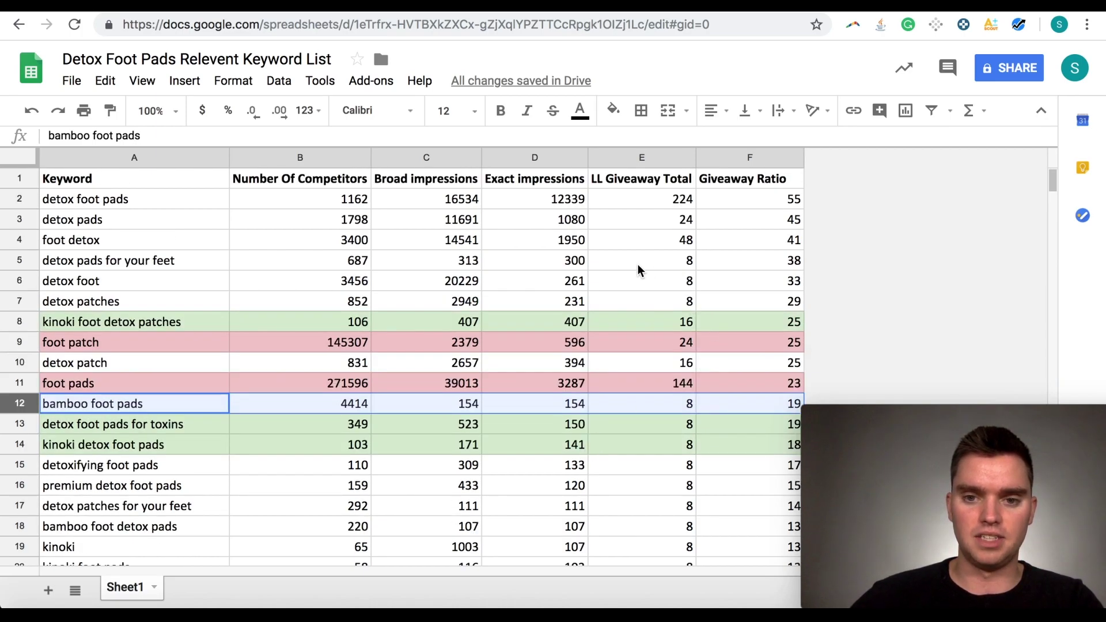
# Step: Inspect the rows for "detox foot pads for toxins" and "bamboo foot pads", and compare them with keyword rows 5 to 7
pyautogui.click(673, 423)
pyautogui.click(30, 419)
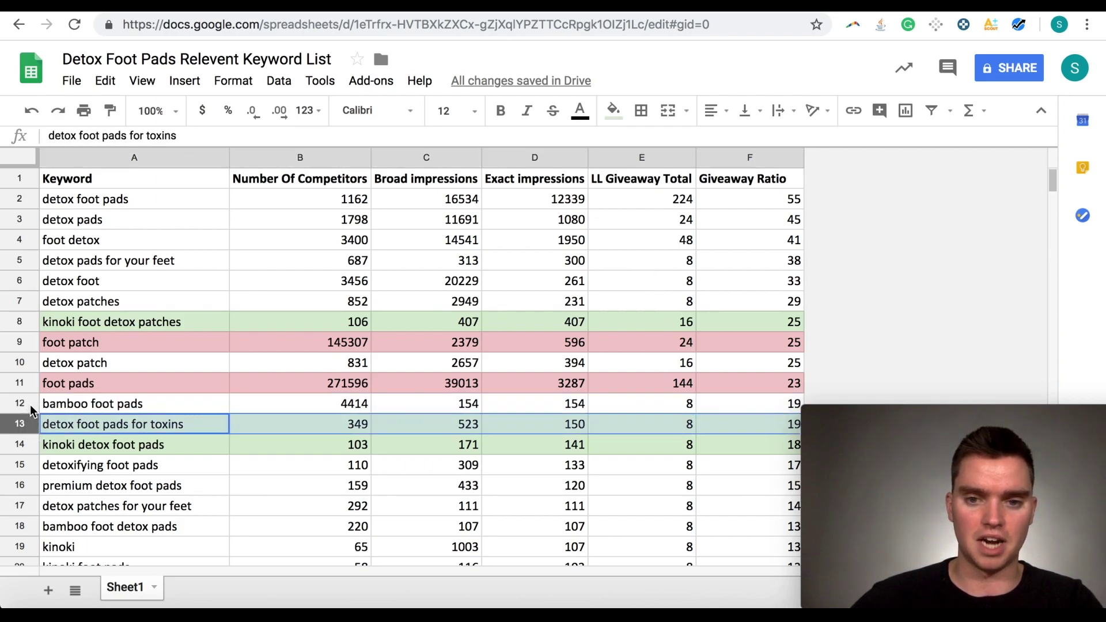
pyautogui.click(29, 405)
pyautogui.click(29, 260)
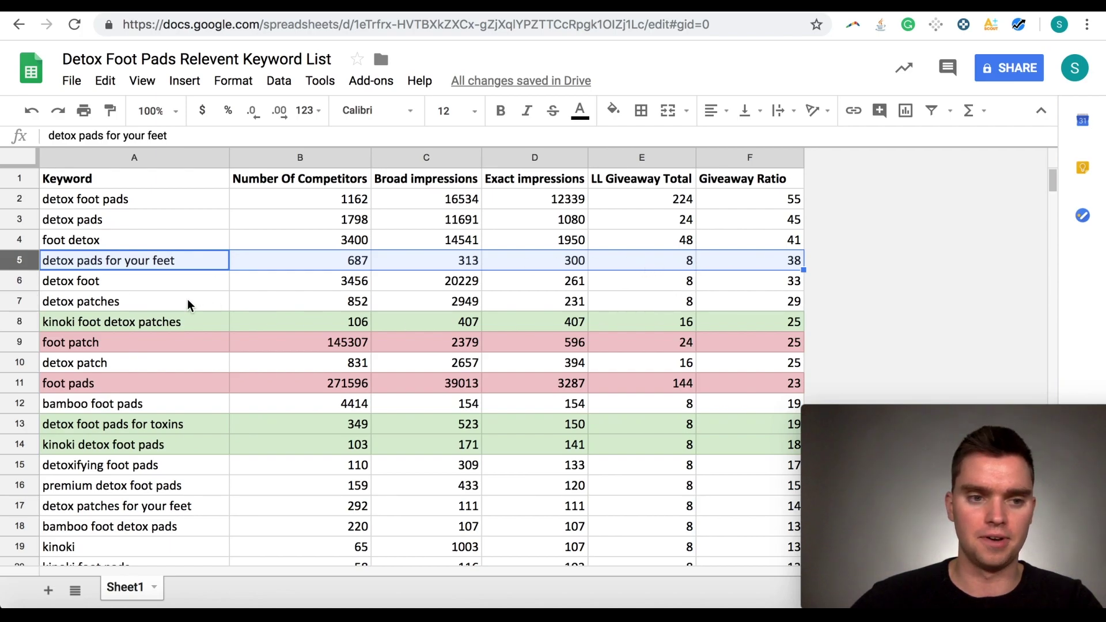
pyautogui.click(30, 282)
pyautogui.click(25, 297)
# Step: Compare the LL Giveaway Totals of "detox pads for your feet", "bamboo foot pads" and "detox foot pads for toxins"
pyautogui.click(636, 261)
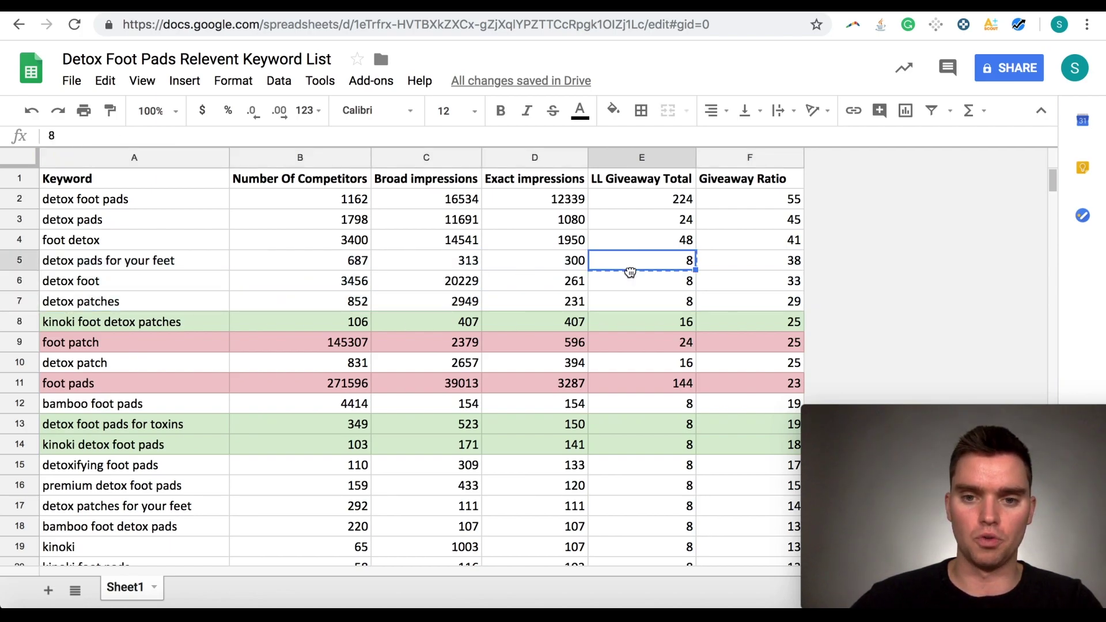
pyautogui.click(671, 400)
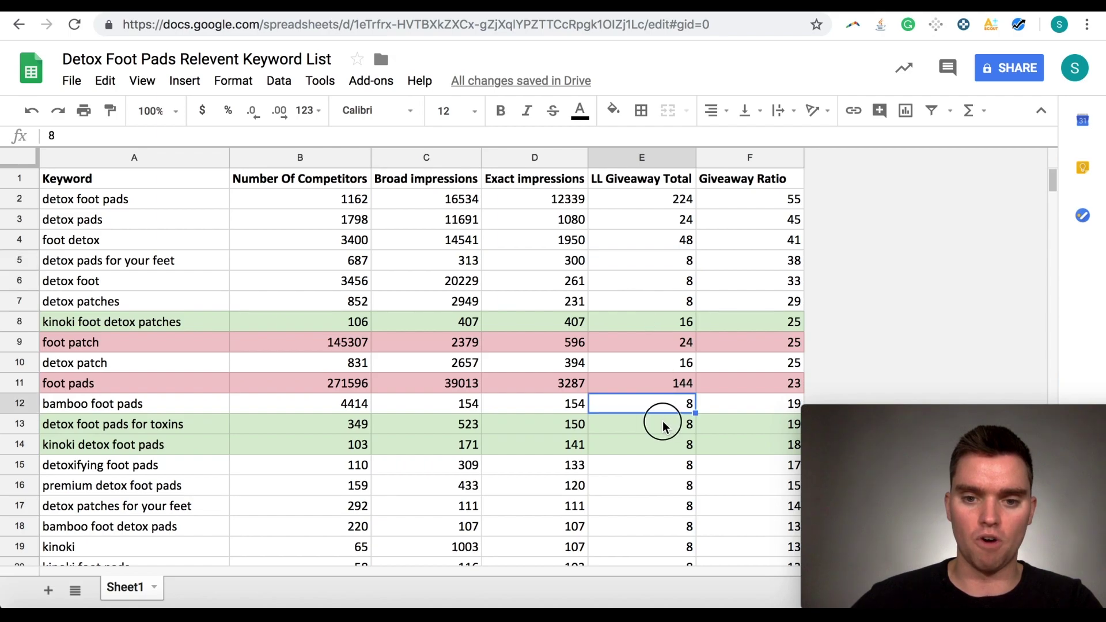
pyautogui.click(662, 421)
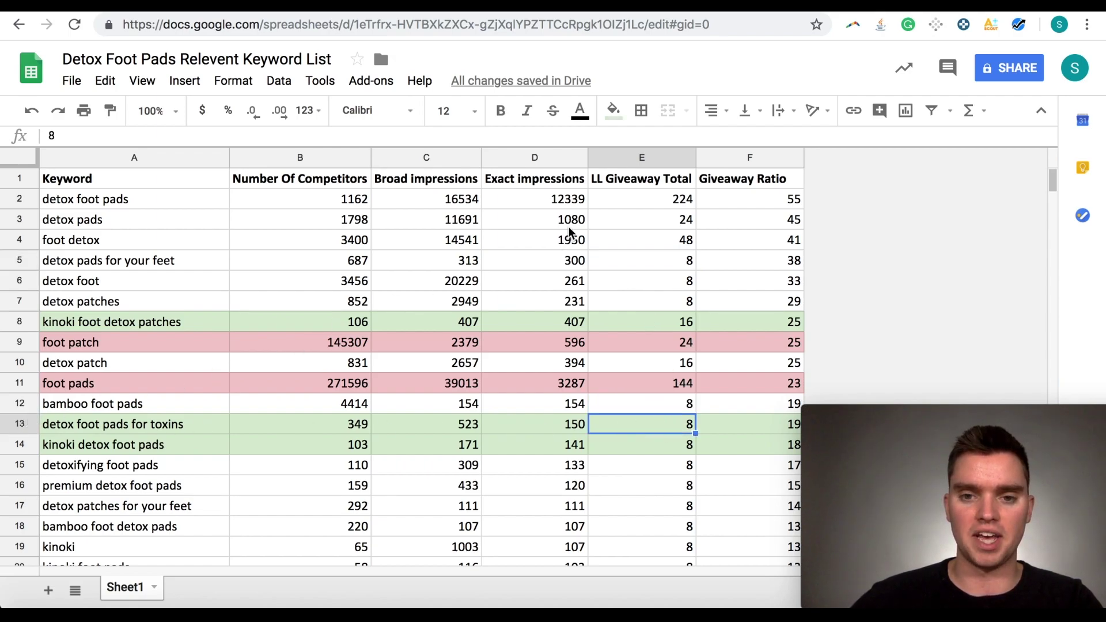
# Step: Examine the top-ranked keyword rows 2 to 7, from "detox foot pads" to "detox patches", and the exact impressions of "detox patch"
pyautogui.moveTo(20, 220); pyautogui.dragTo(20, 301)
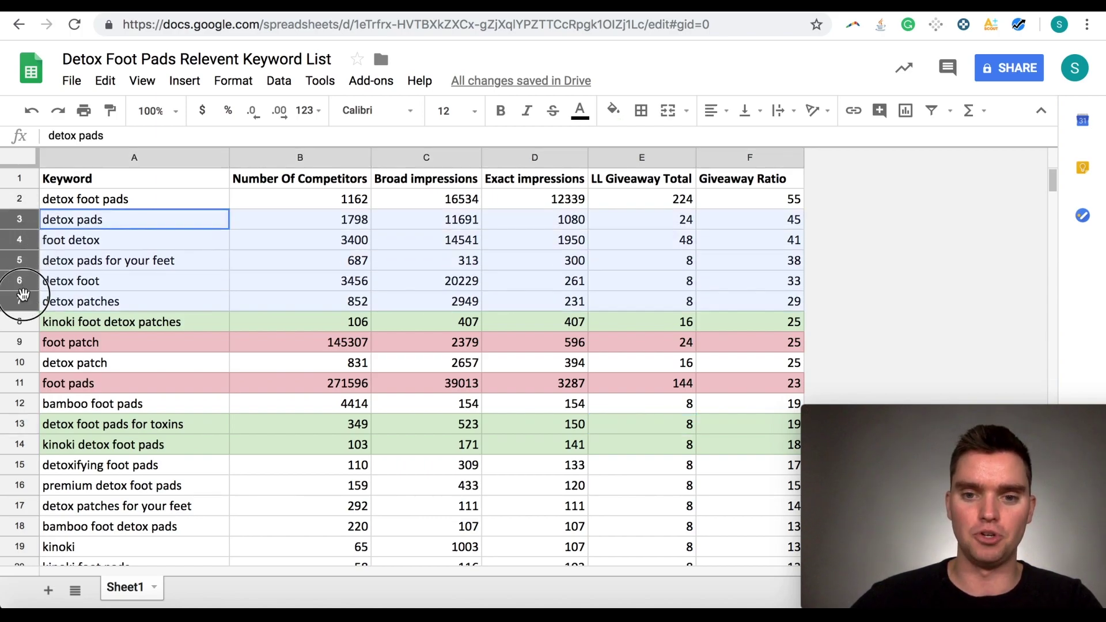
pyautogui.click(23, 198)
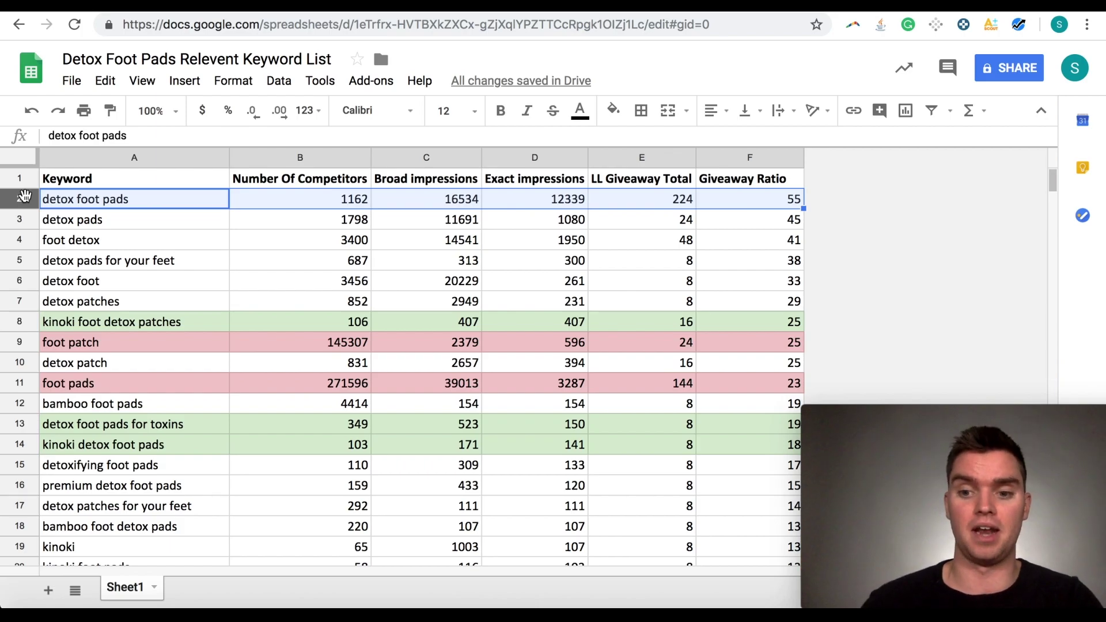
pyautogui.click(123, 236)
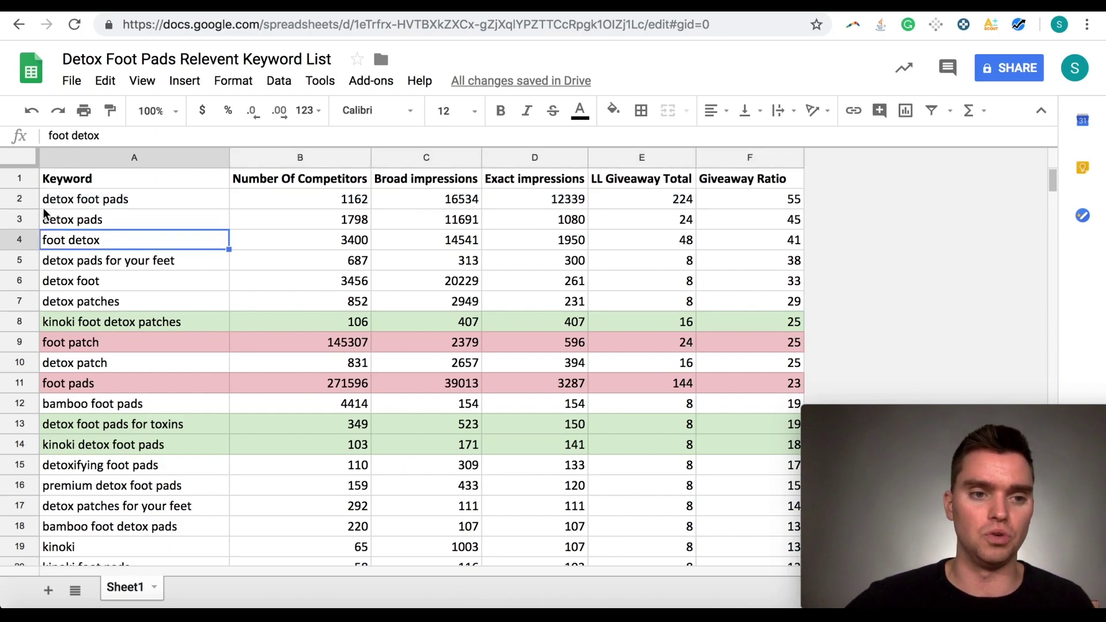
pyautogui.moveTo(27, 200)
pyautogui.mouseDown()
pyautogui.moveTo(21, 260)
pyautogui.moveTo(40, 264)
pyautogui.moveTo(19, 219)
pyautogui.moveTo(28, 206)
pyautogui.mouseUp()
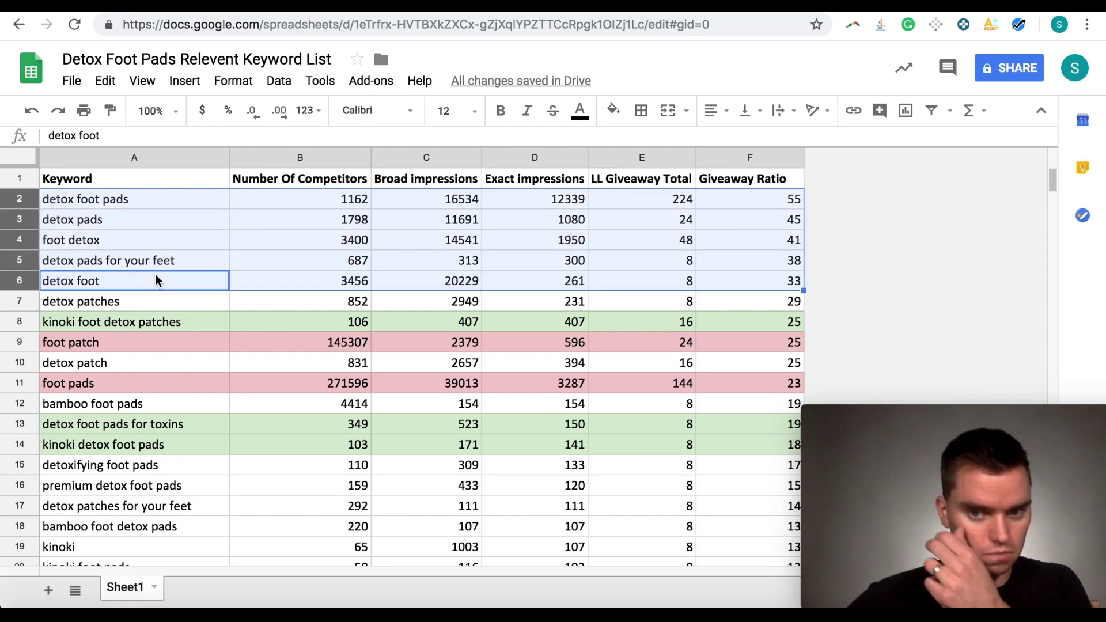
pyautogui.click(491, 369)
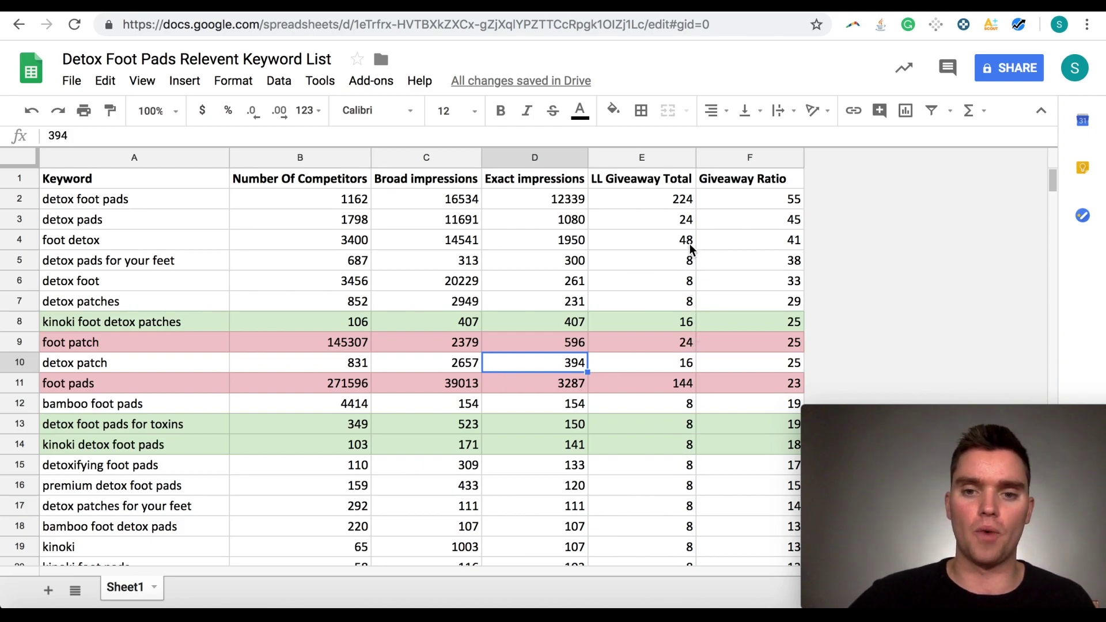
# Step: Check the LL Giveaway Totals of the keywords in rows 3 to 7, from "detox pads" to "detox patches"
pyautogui.click(683, 221)
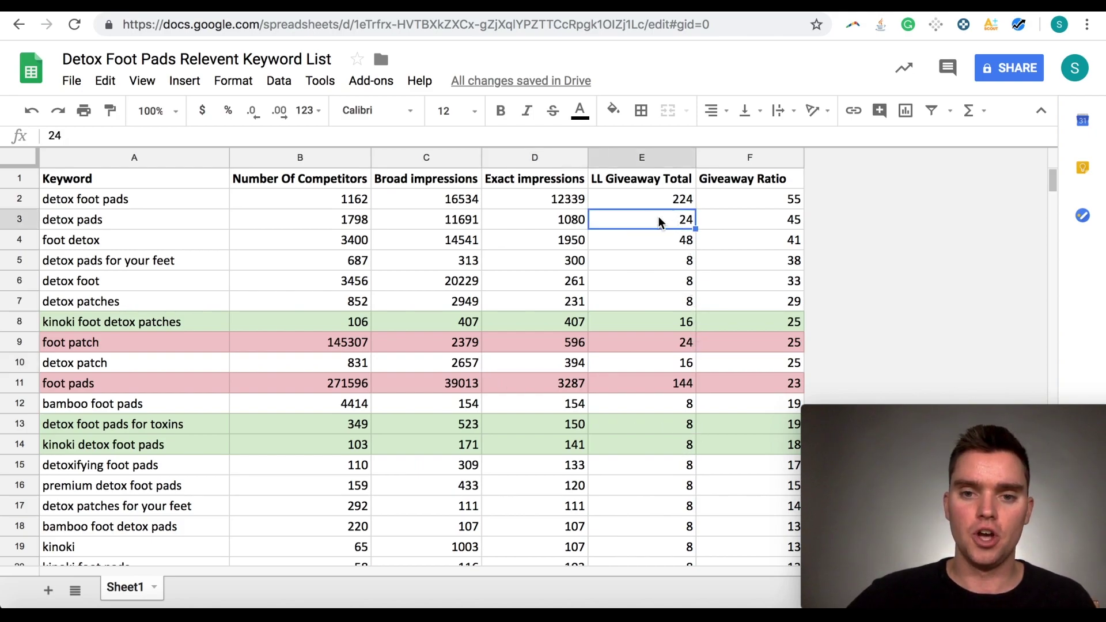
pyautogui.click(674, 266)
pyautogui.moveTo(672, 287); pyautogui.dragTo(672, 301)
pyautogui.click(670, 245)
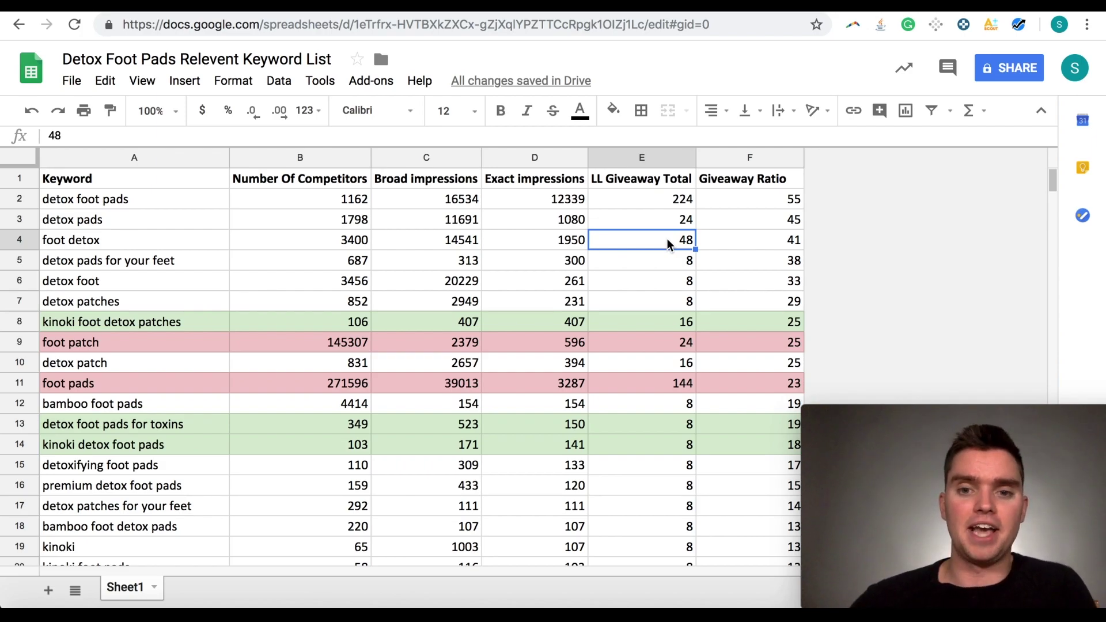
# Step: Set the LL Giveaway Total of "detox foot pads" to 100
pyautogui.click(670, 198)
pyautogui.write('220')
pyautogui.press('BackSpace')
pyautogui.press('BackSpace')
pyautogui.write('2')
pyautogui.press('BackSpace')
pyautogui.write('00')
pyautogui.press('BackSpace')
pyautogui.press('BackSpace')
pyautogui.press('BackSpace')
pyautogui.write('150')
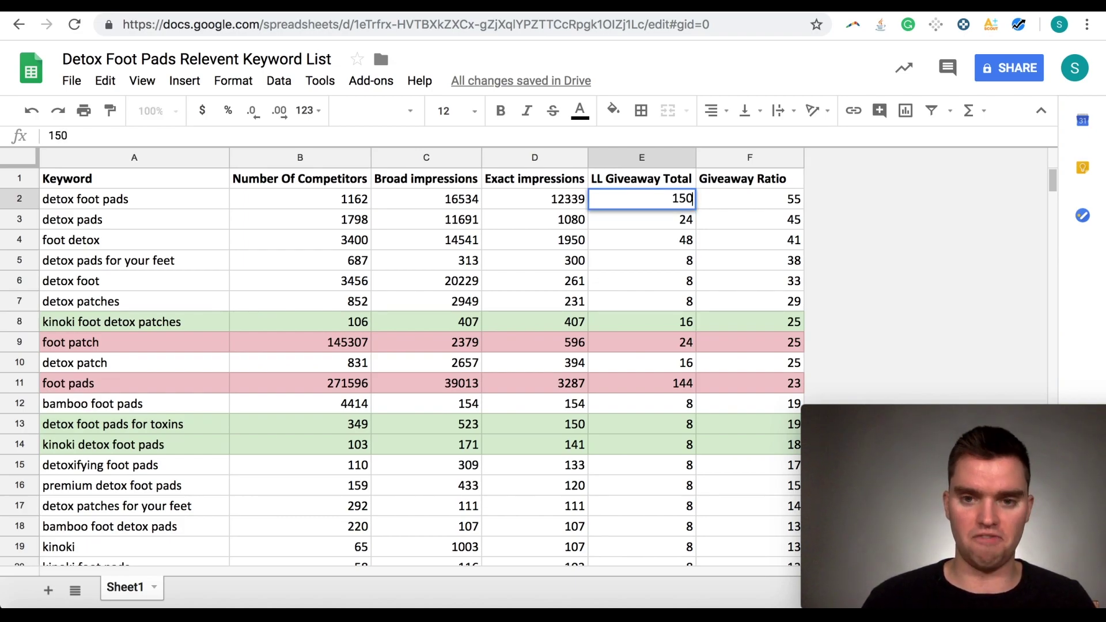
pyautogui.press('BackSpace')
pyautogui.press('BackSpace')
pyautogui.write('00')
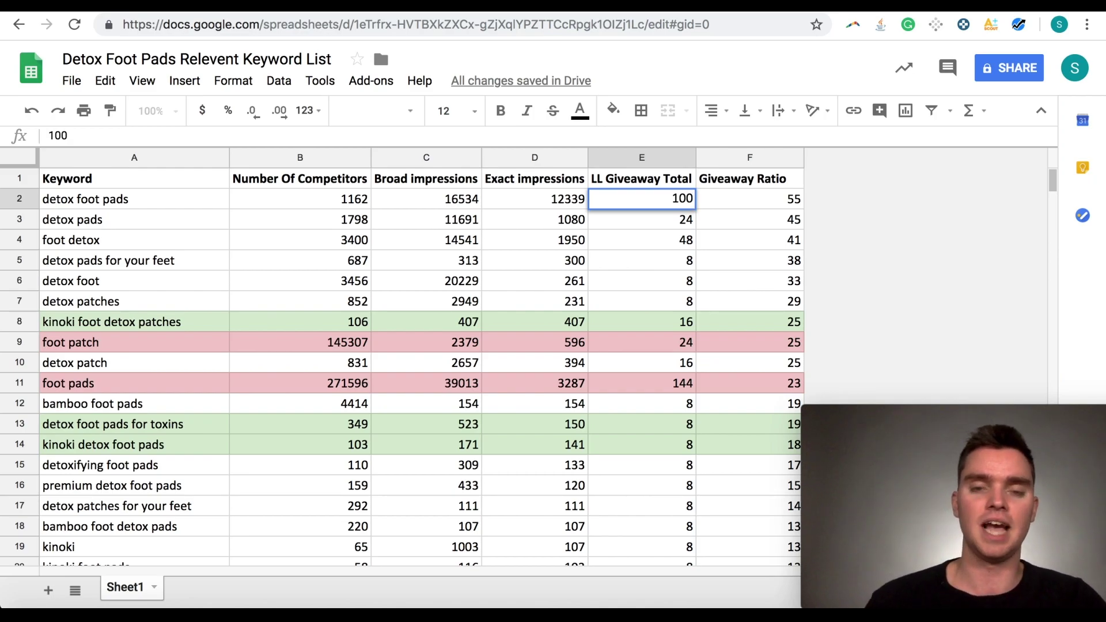
pyautogui.click(614, 260)
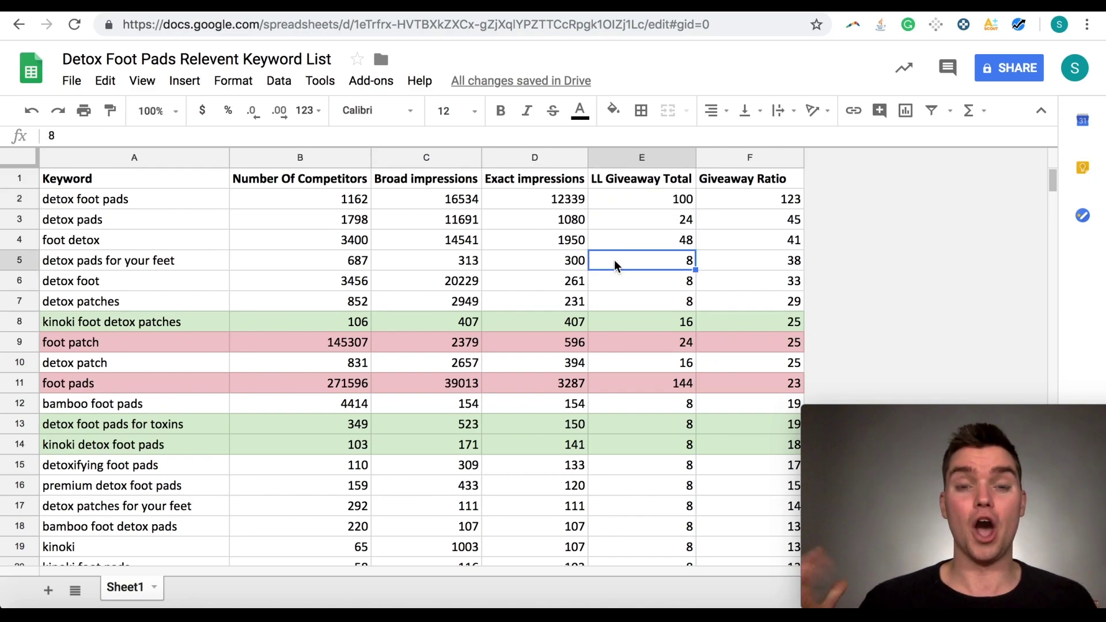